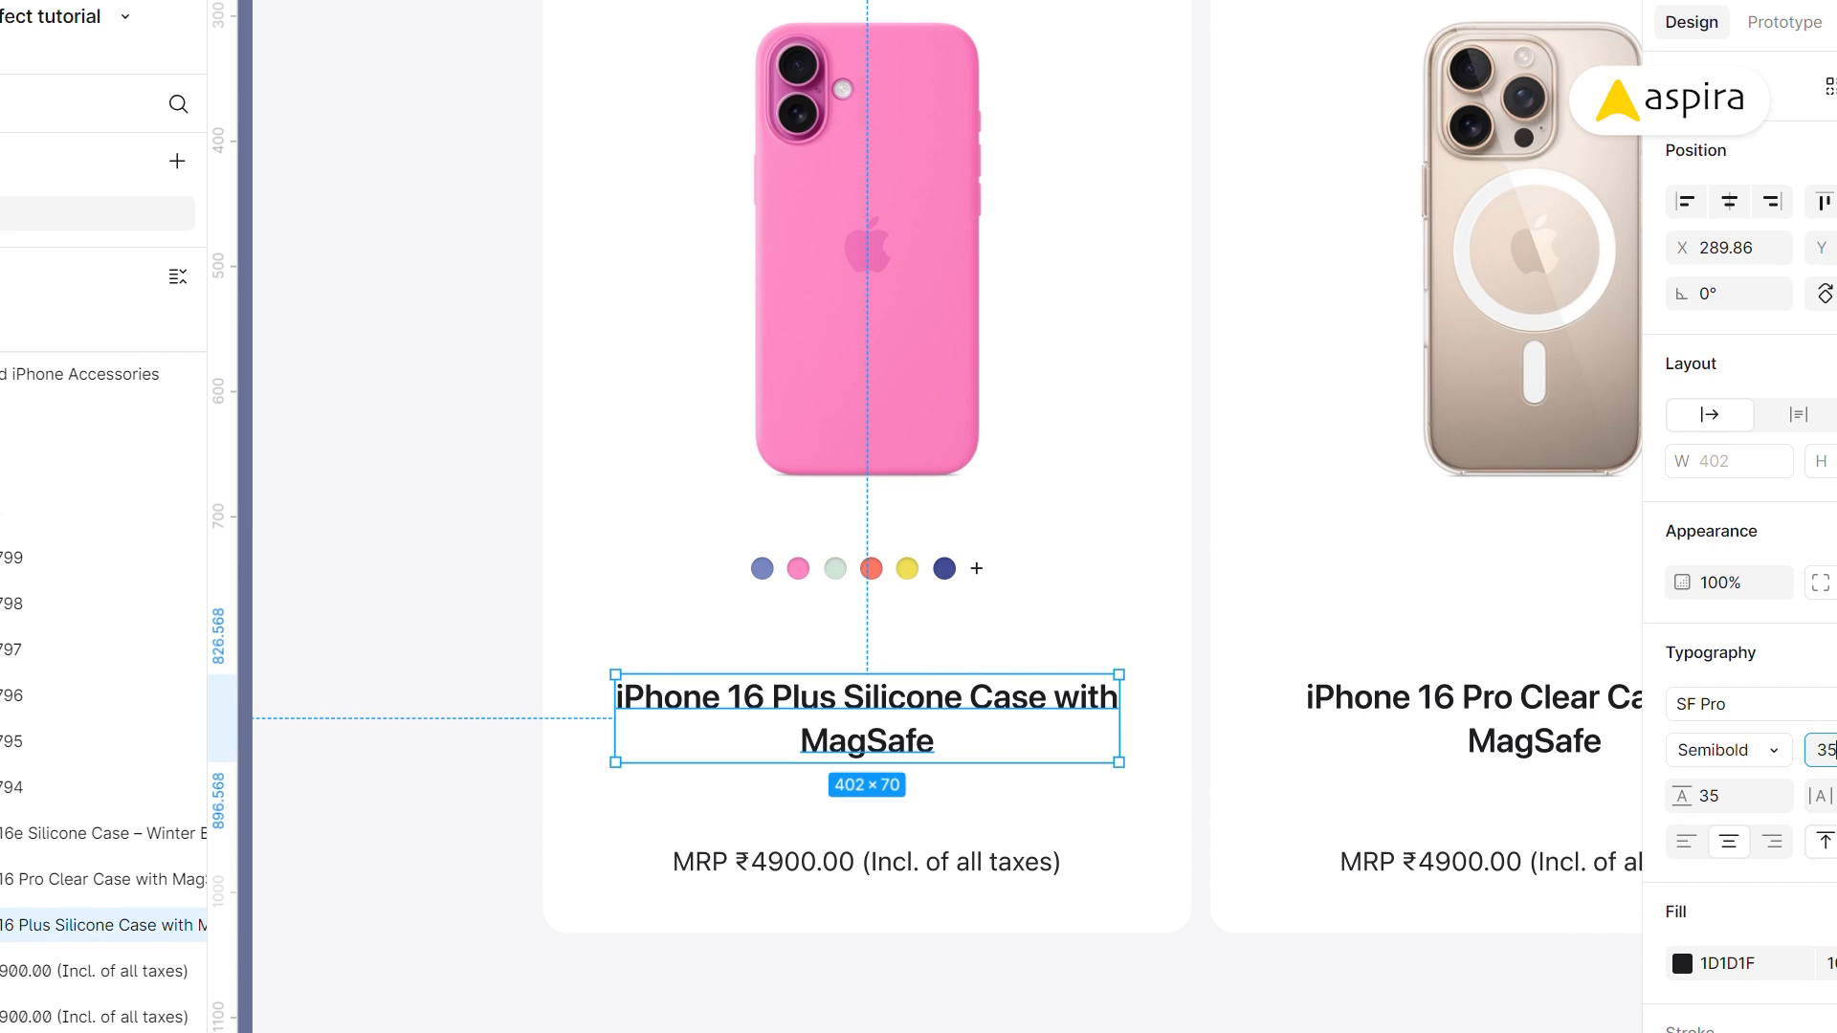
# - Set the pink case title's font size to 35 with Auto line height and left-aligned text
pyautogui.moveTo(1120, 717); pyautogui.dragTo(1193, 718)
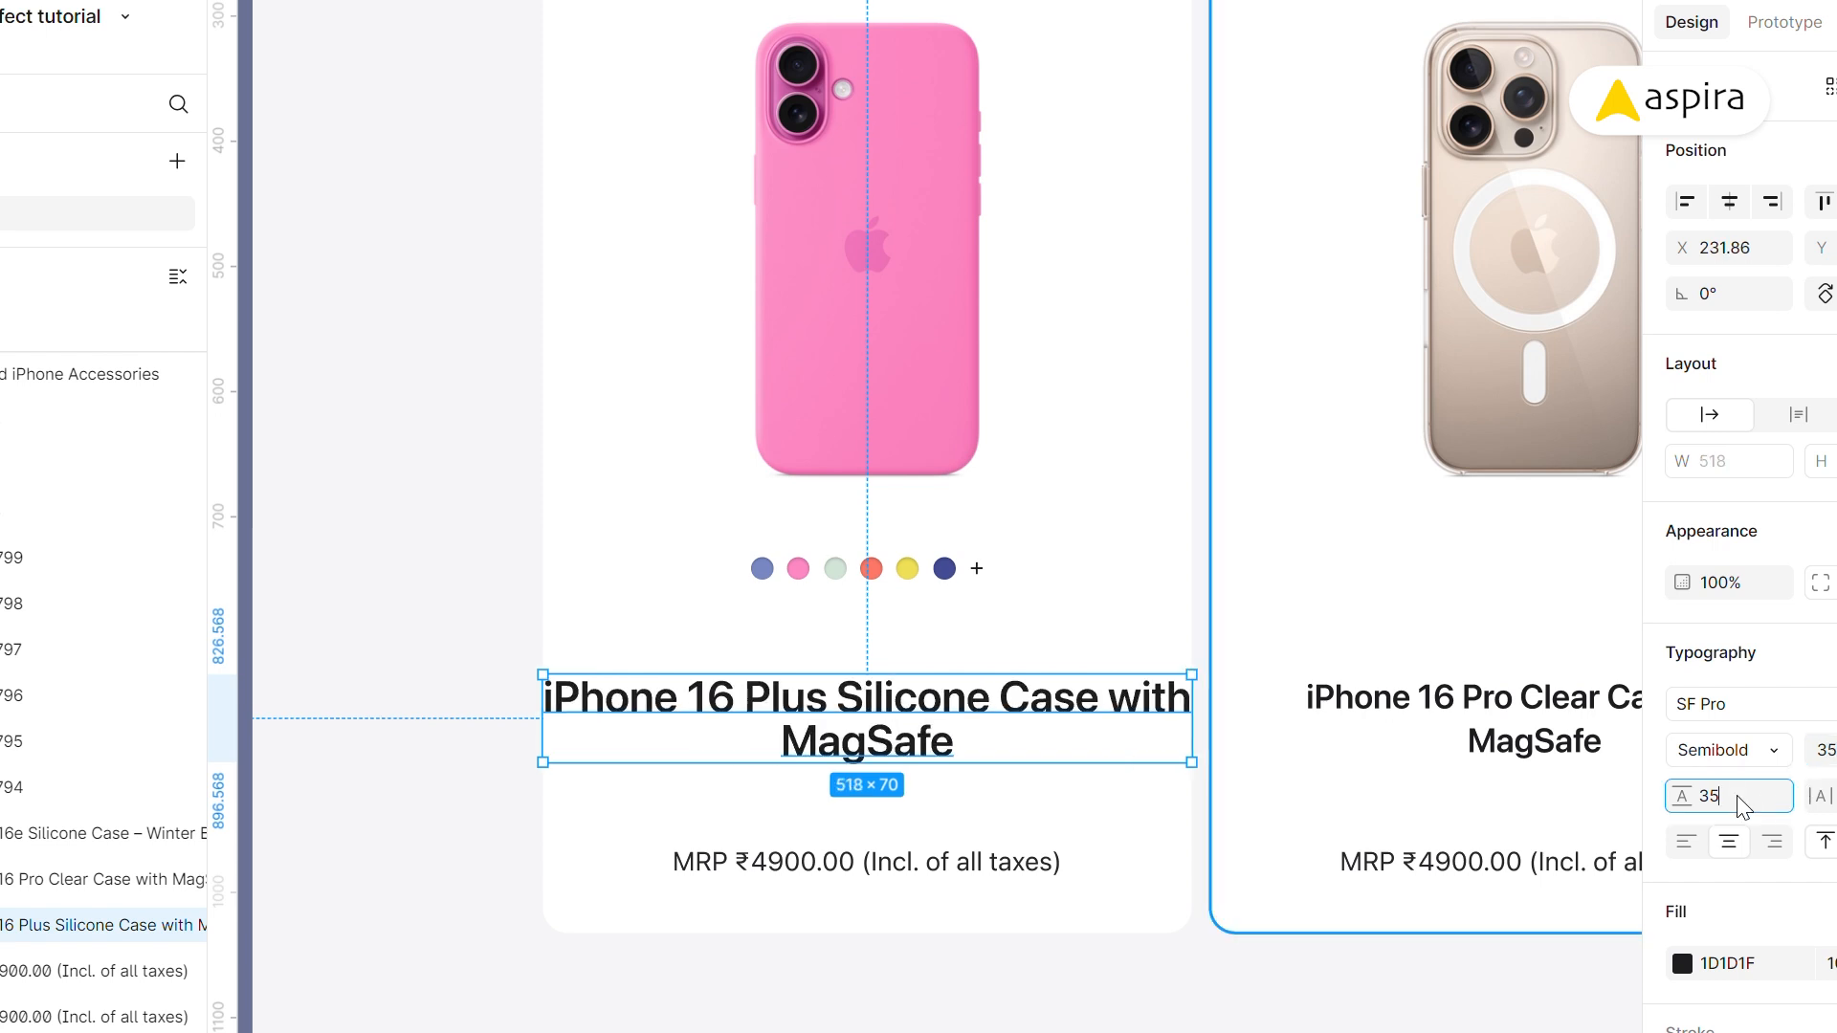
pyautogui.press('BackSpace')
pyautogui.press('Return')
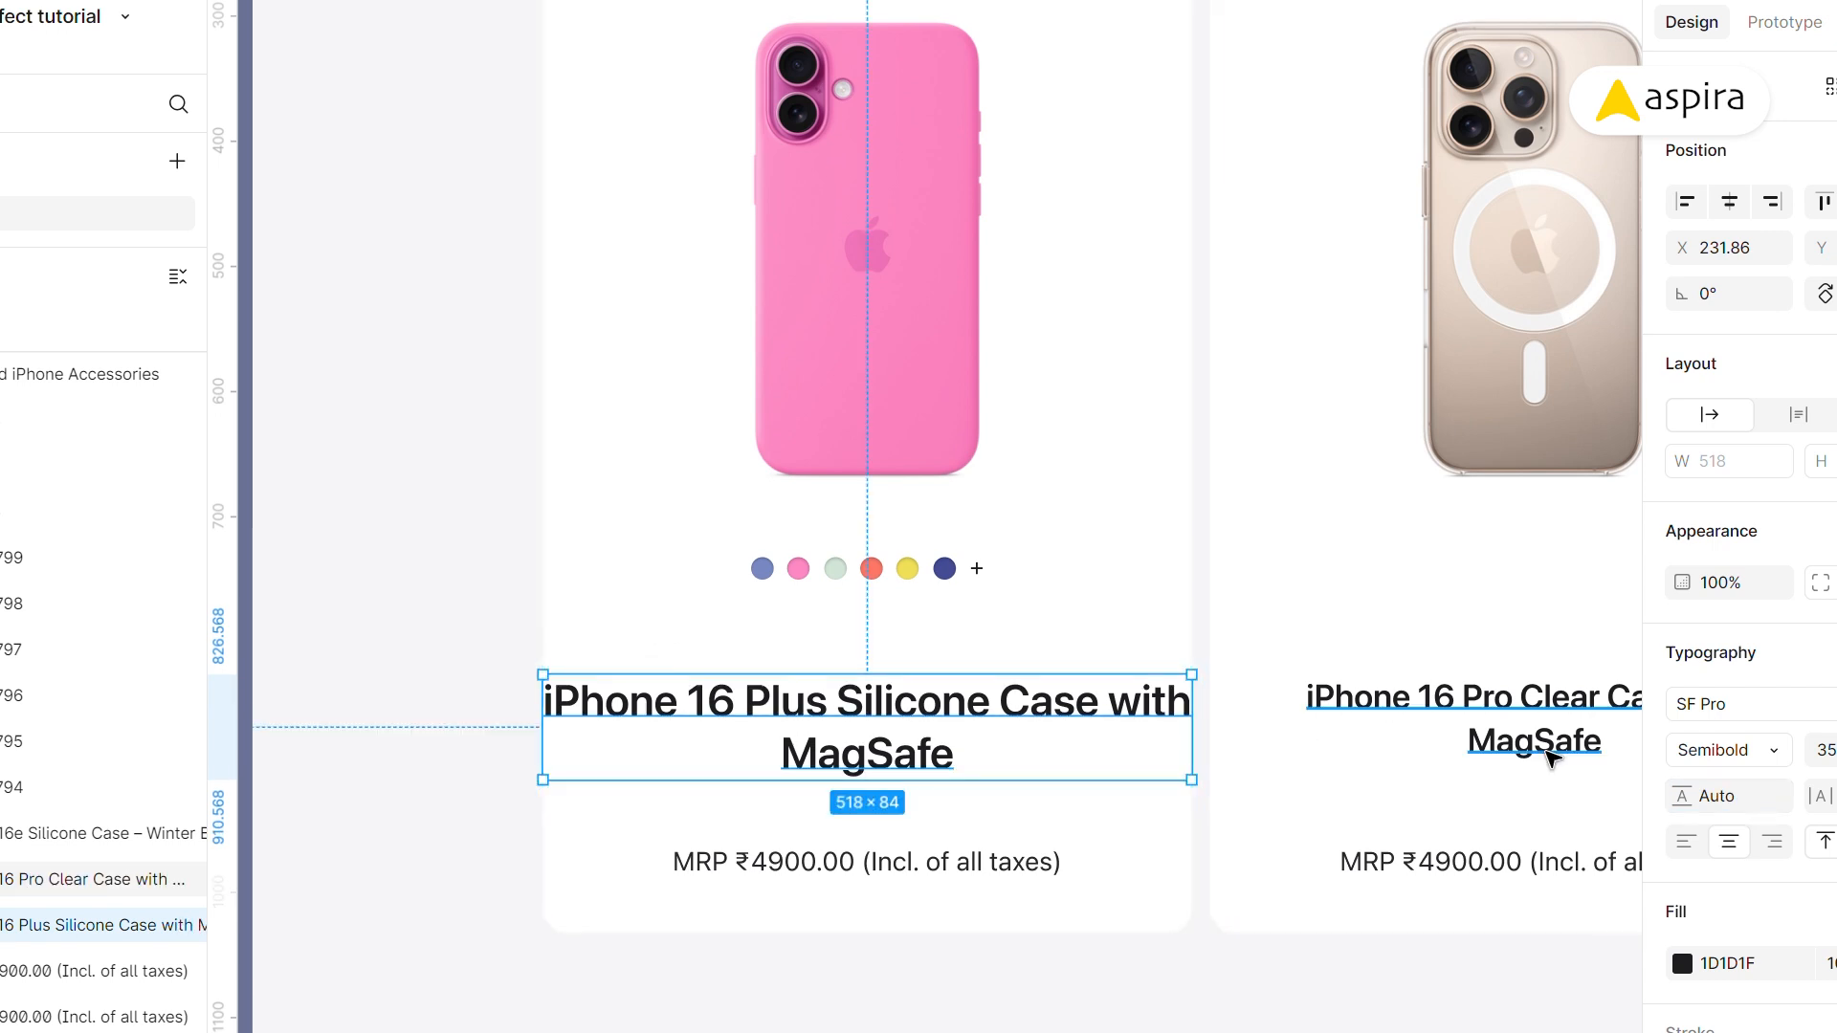
pyautogui.click(1686, 842)
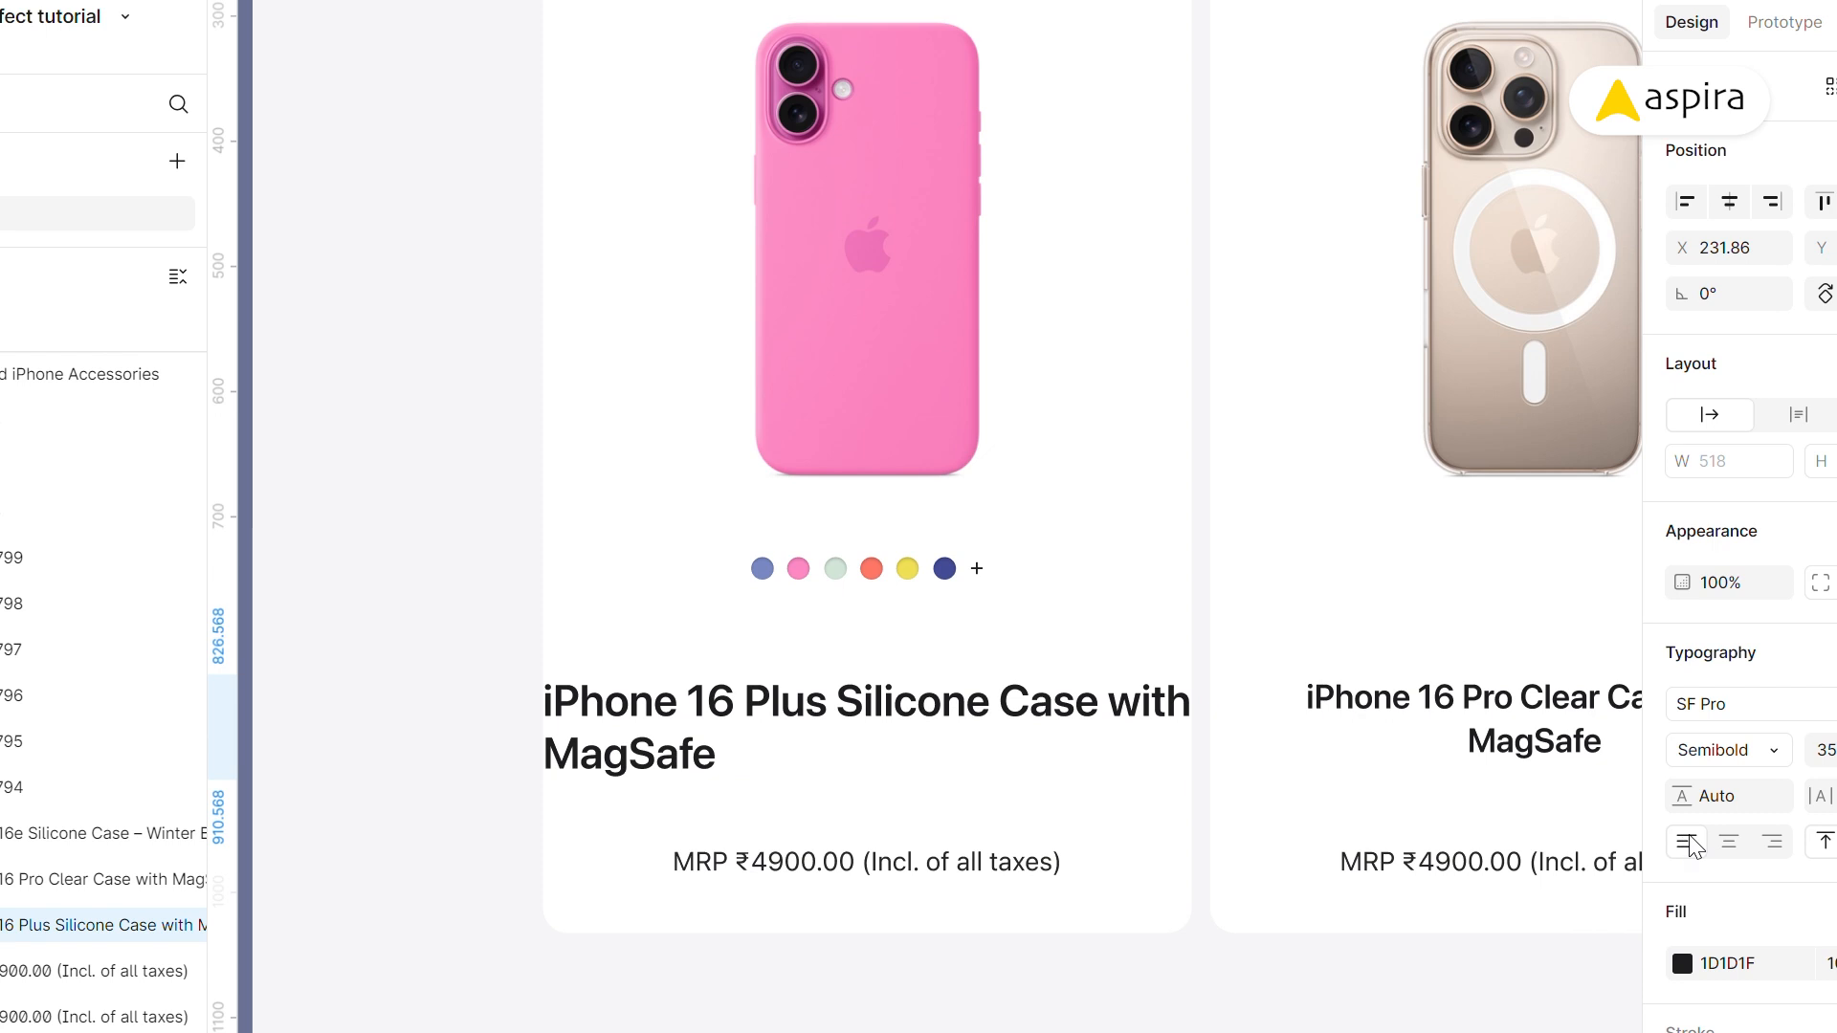
# - Make the pink case title auto height with a width of 380, and remove the line break before "MagSafe"
pyautogui.click(1801, 417)
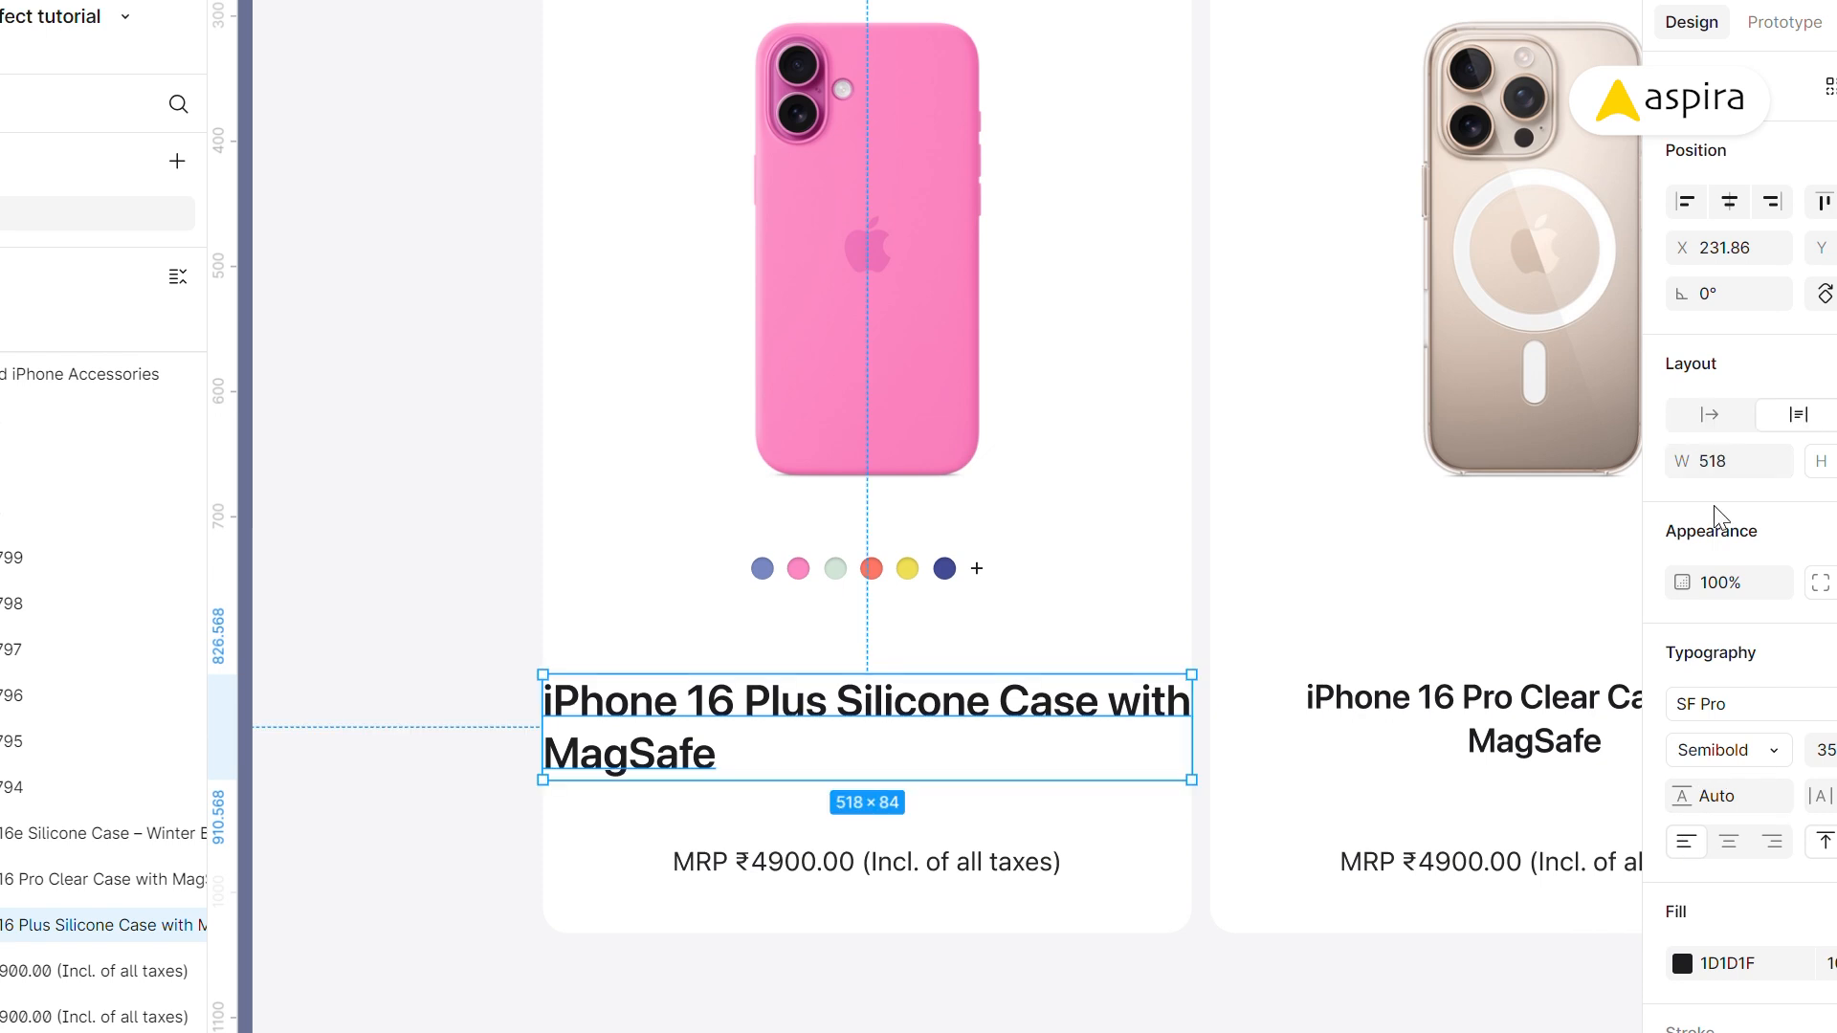
pyautogui.click(1743, 466)
pyautogui.write('458')
pyautogui.press('Return')
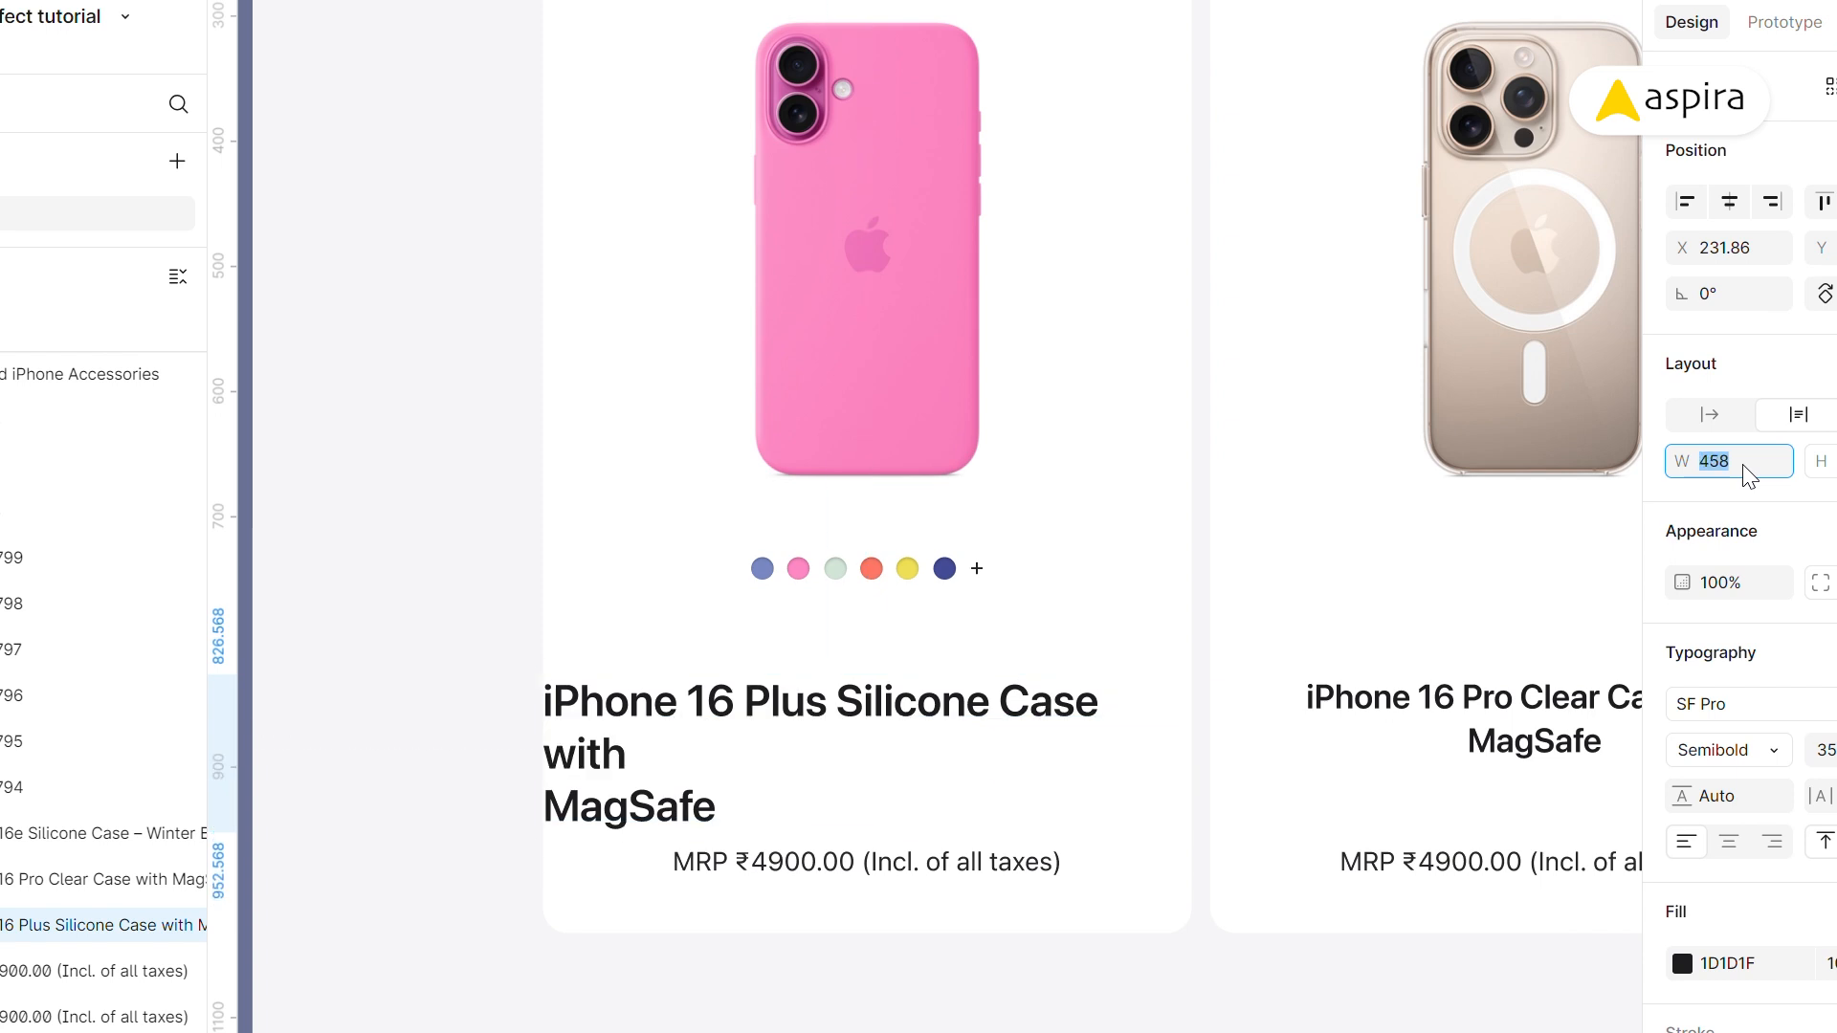
pyautogui.write('380')
pyautogui.press('Return')
pyautogui.doubleClick(773, 770)
pyautogui.press('Delete')
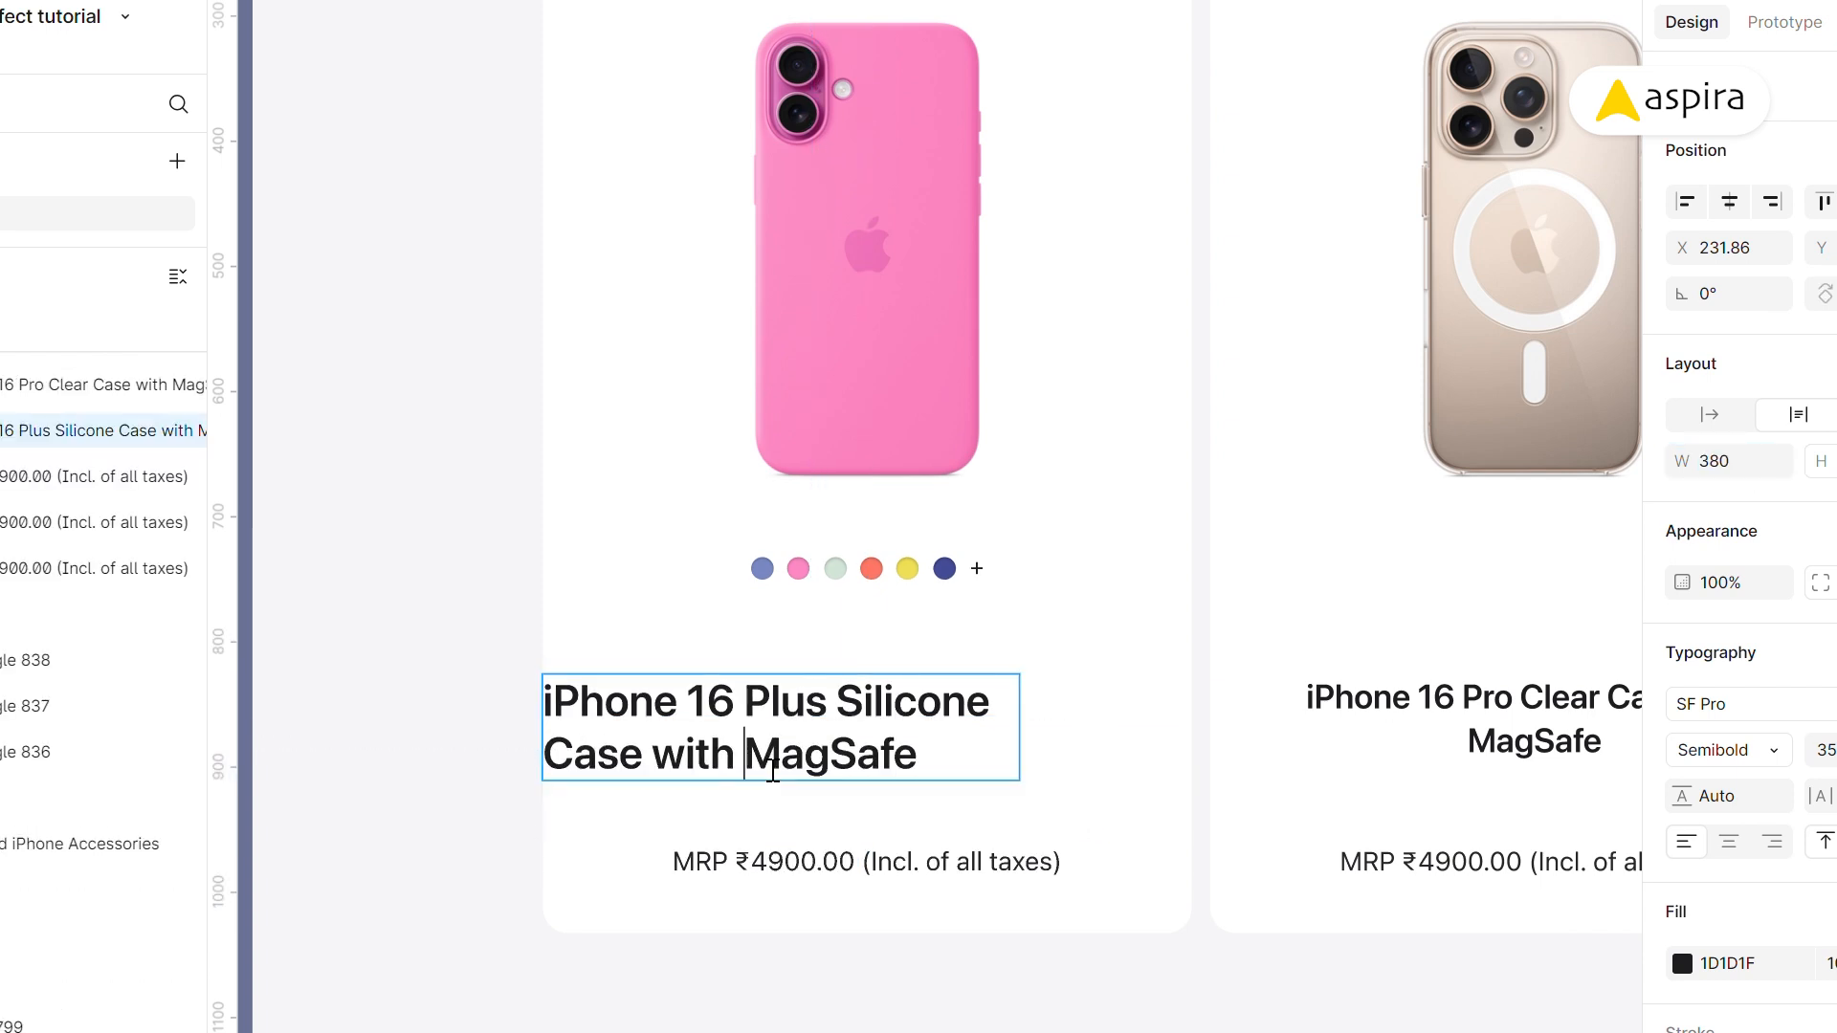
# - Centre the pink case title's text box horizontally within its white card
pyautogui.press('Escape')
pyautogui.keyDown('shift'); pyautogui.click(1094, 693); pyautogui.keyUp('shift')
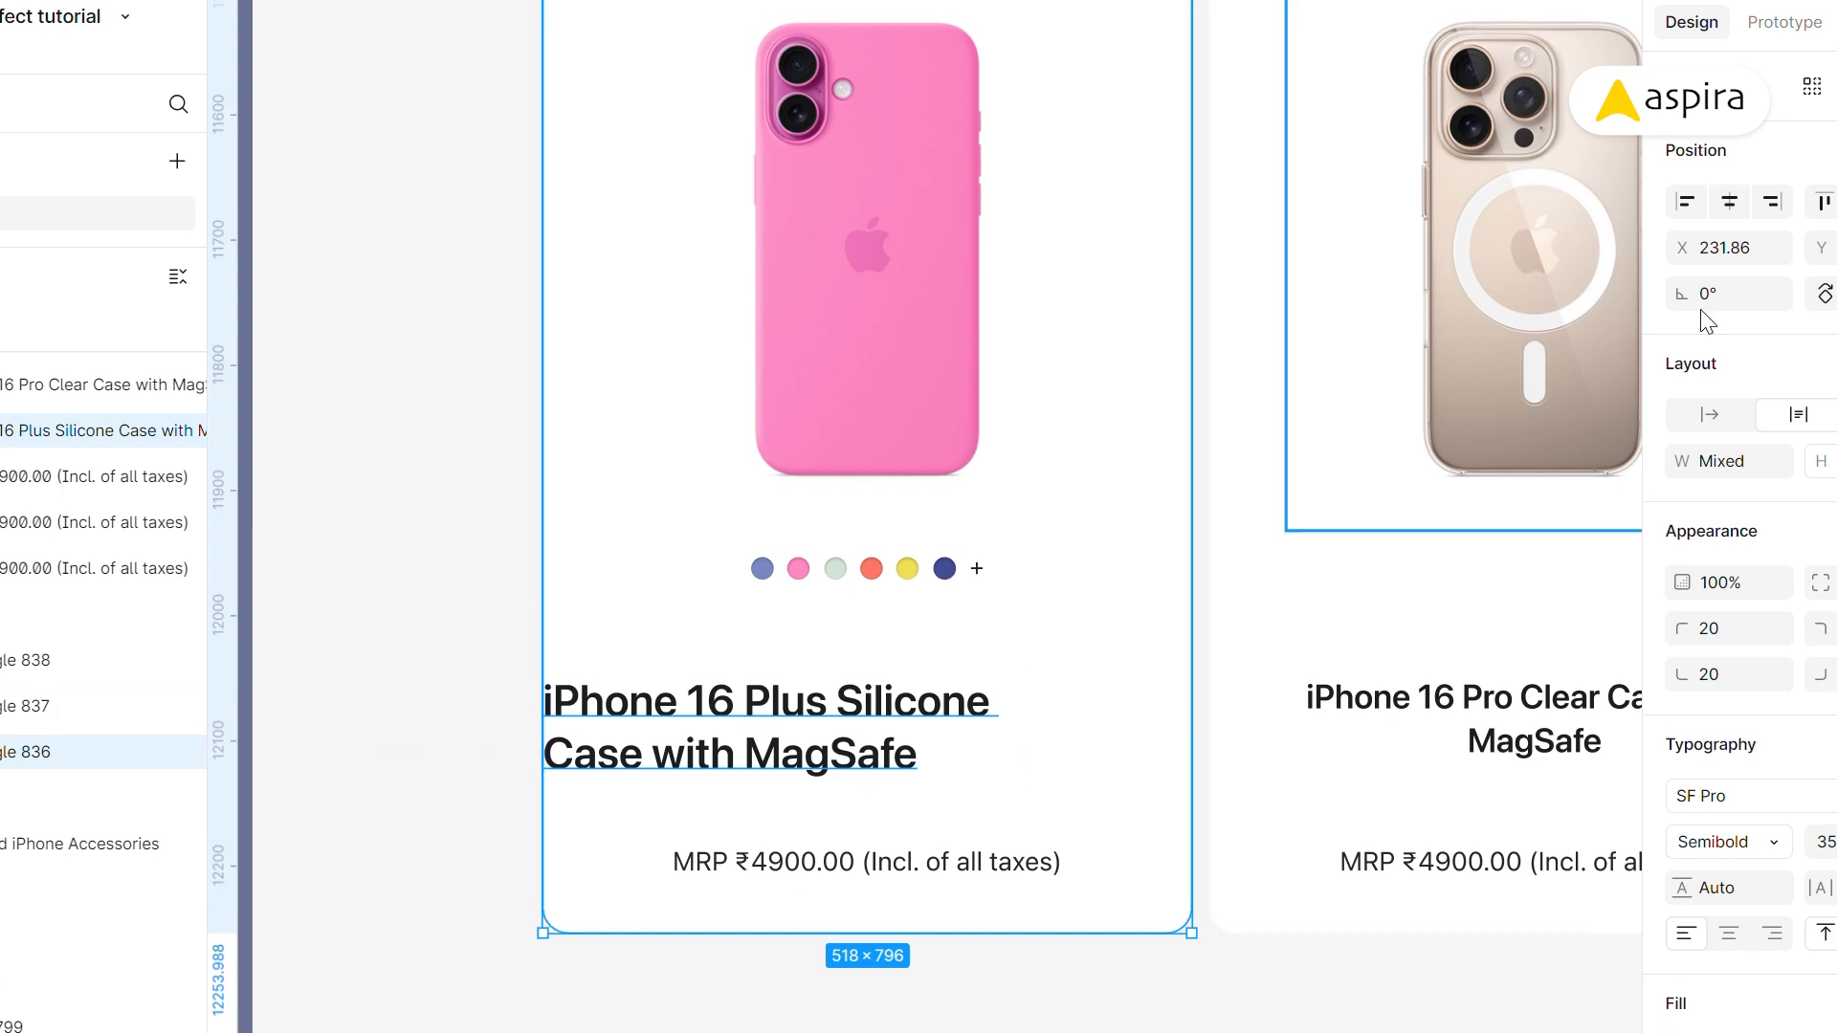
pyautogui.click(1730, 203)
pyautogui.click(499, 619)
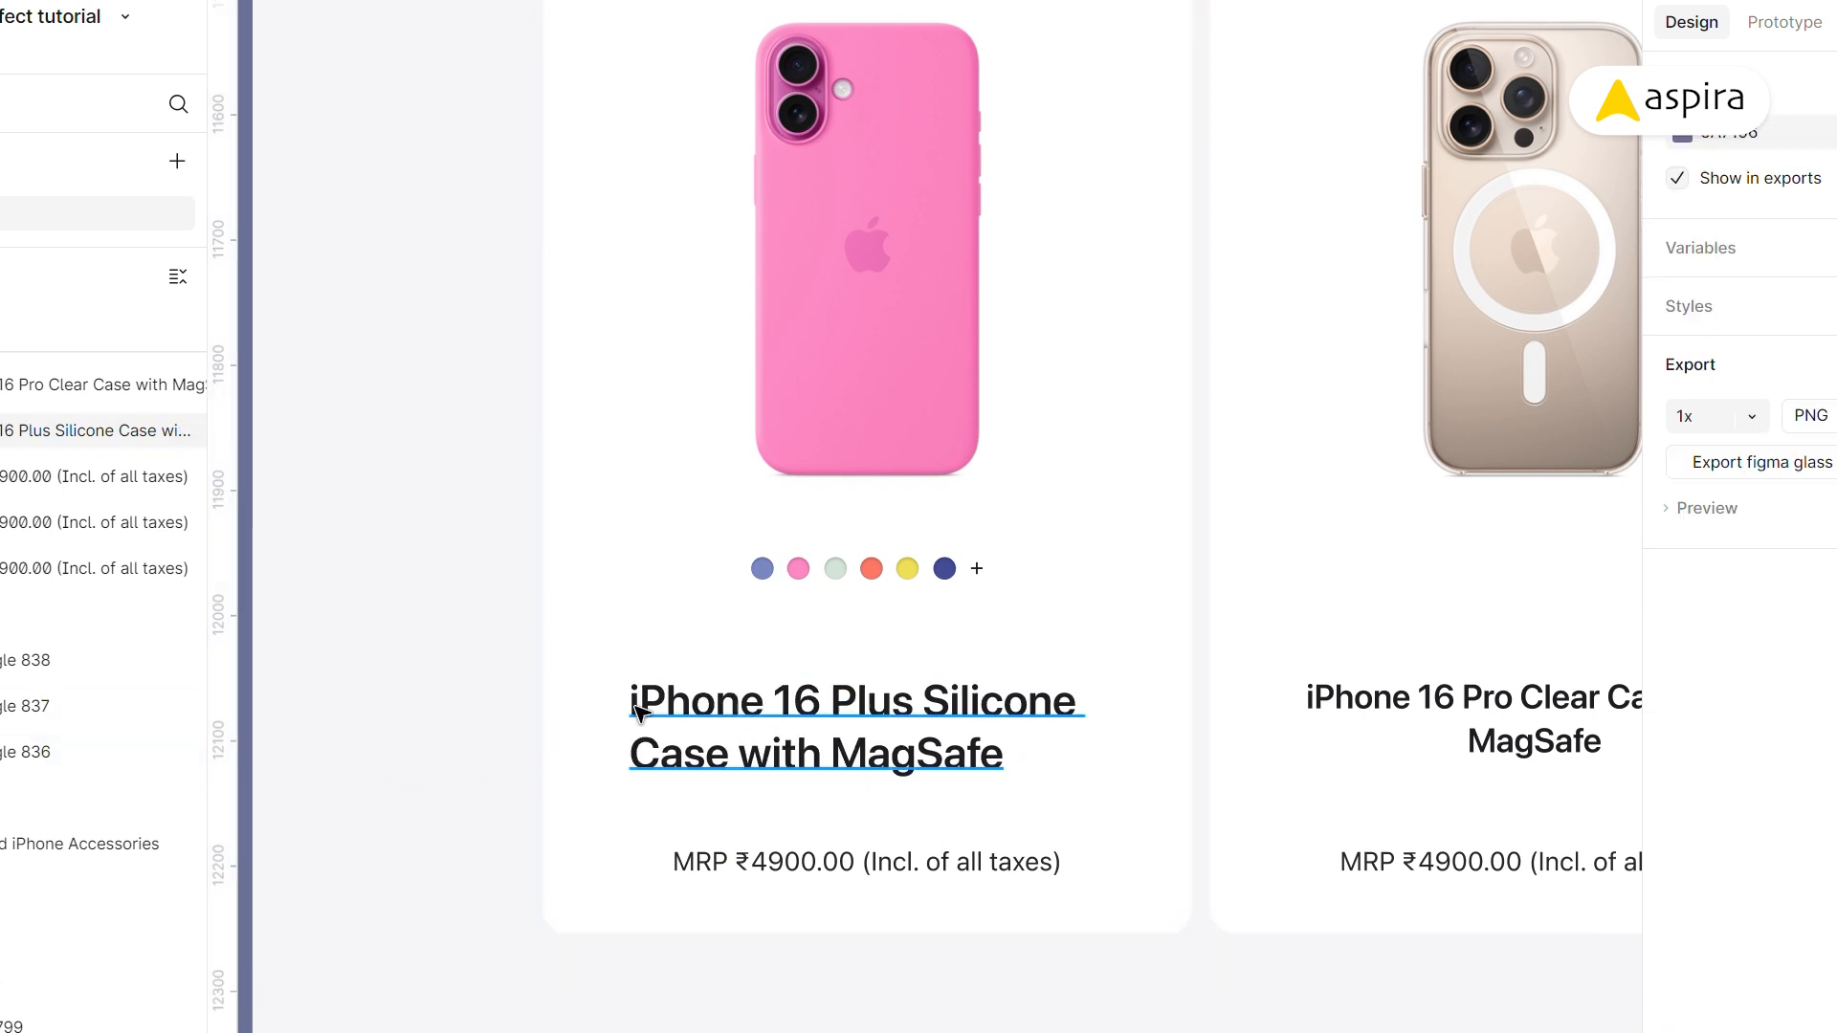
pyautogui.click(635, 706)
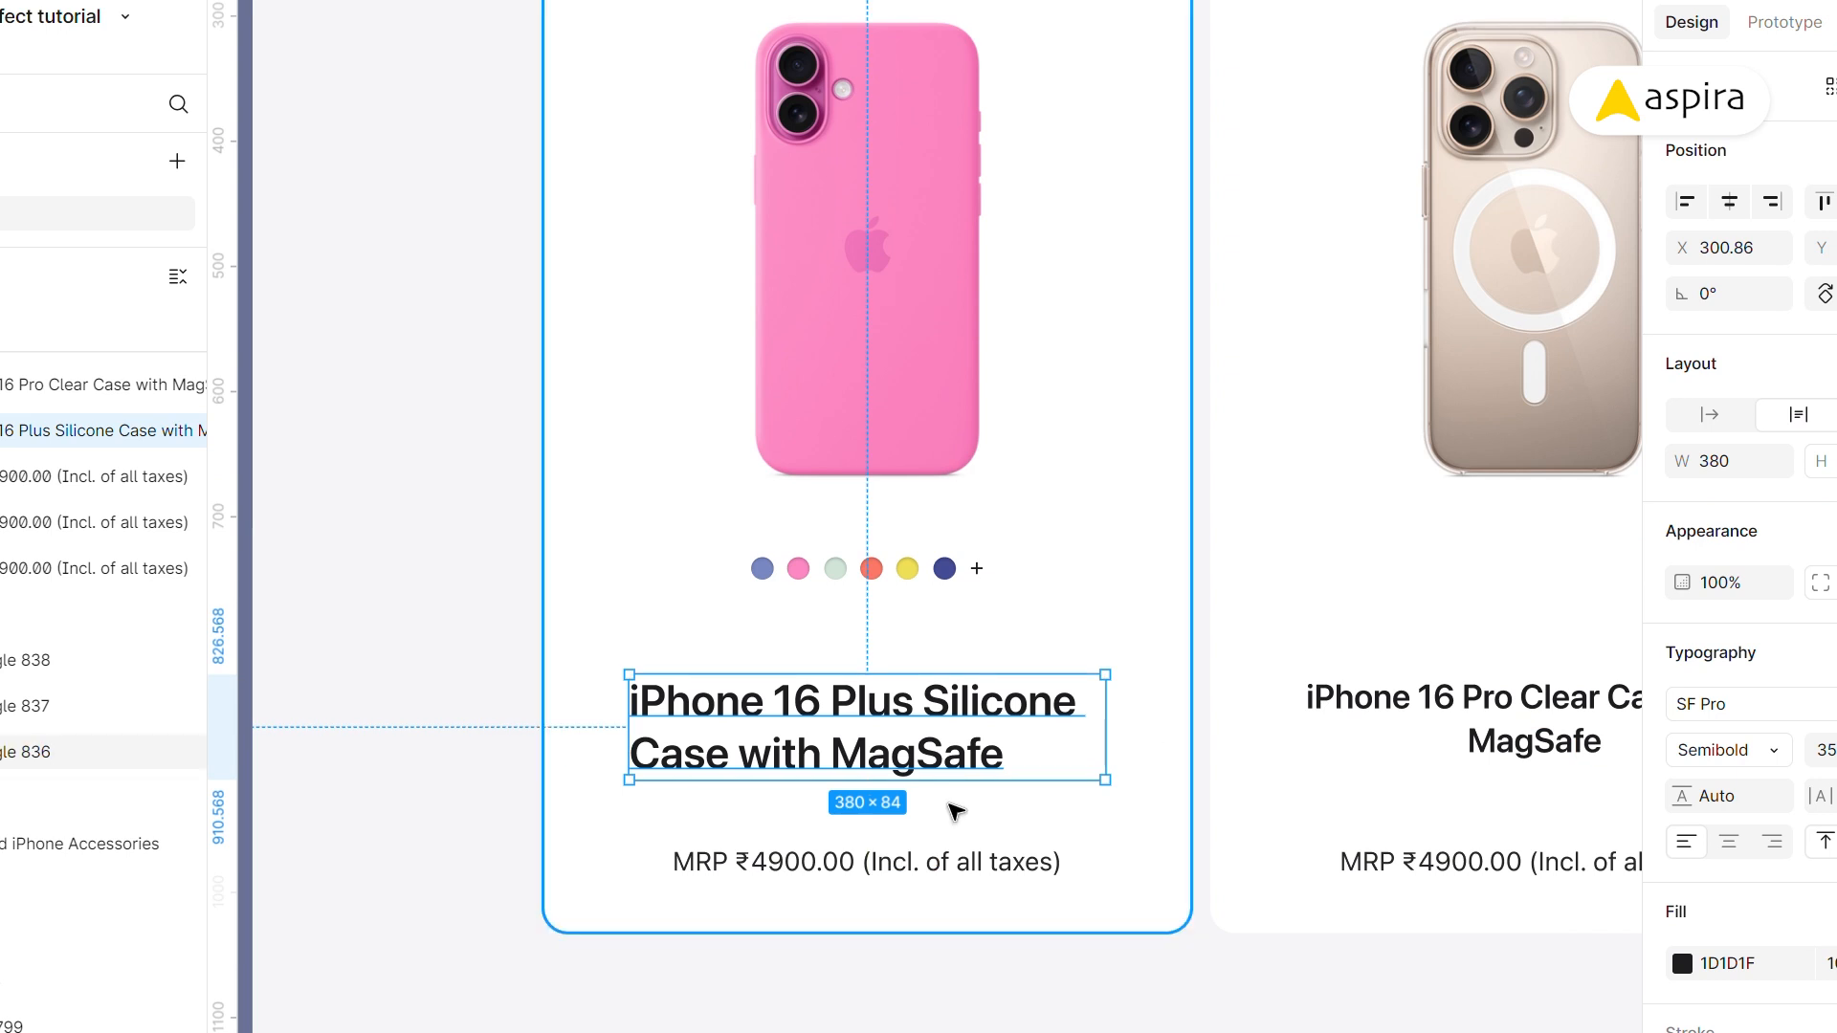
# - Switch the iPhone 16 Pro Clear Case and iPhone 16e Silicone Case titles to auto height
pyautogui.moveTo(1075, 791); pyautogui.dragTo(808, 750)
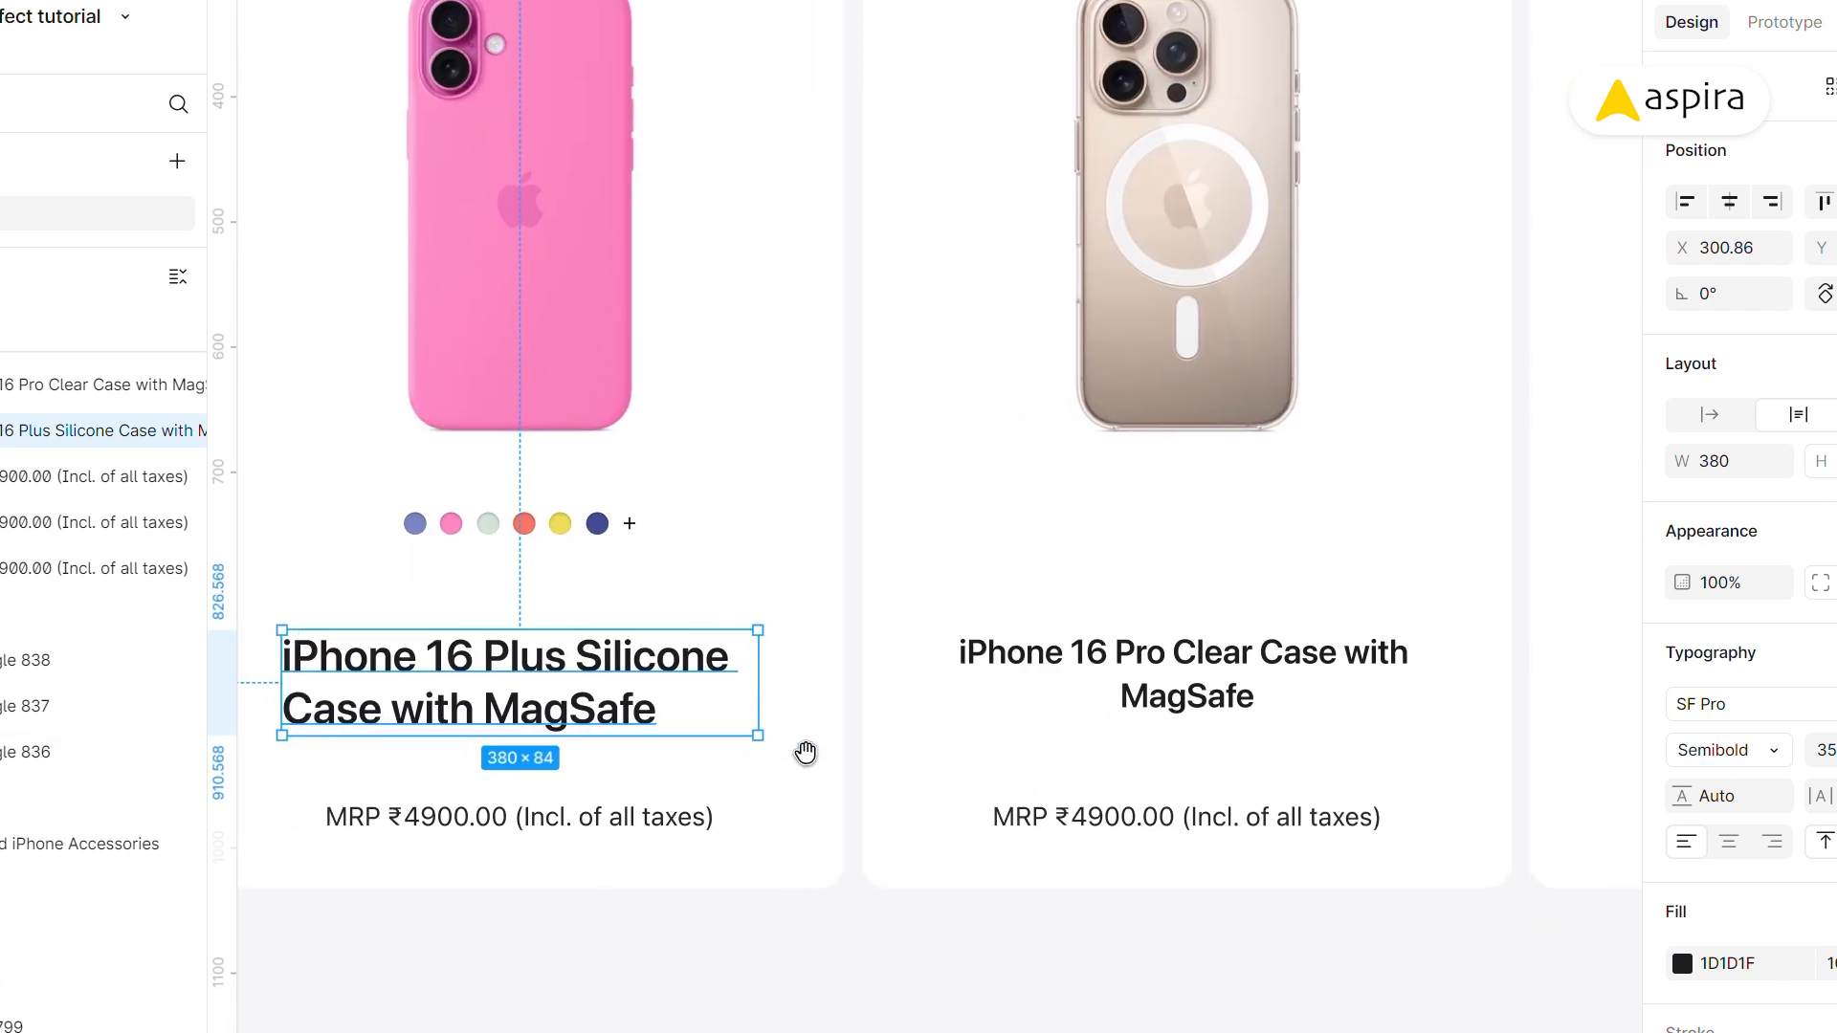
pyautogui.click(1234, 665)
pyautogui.moveTo(1341, 587); pyautogui.dragTo(836, 587)
pyautogui.keyDown('shift'); pyautogui.click(1381, 654); pyautogui.keyUp('shift')
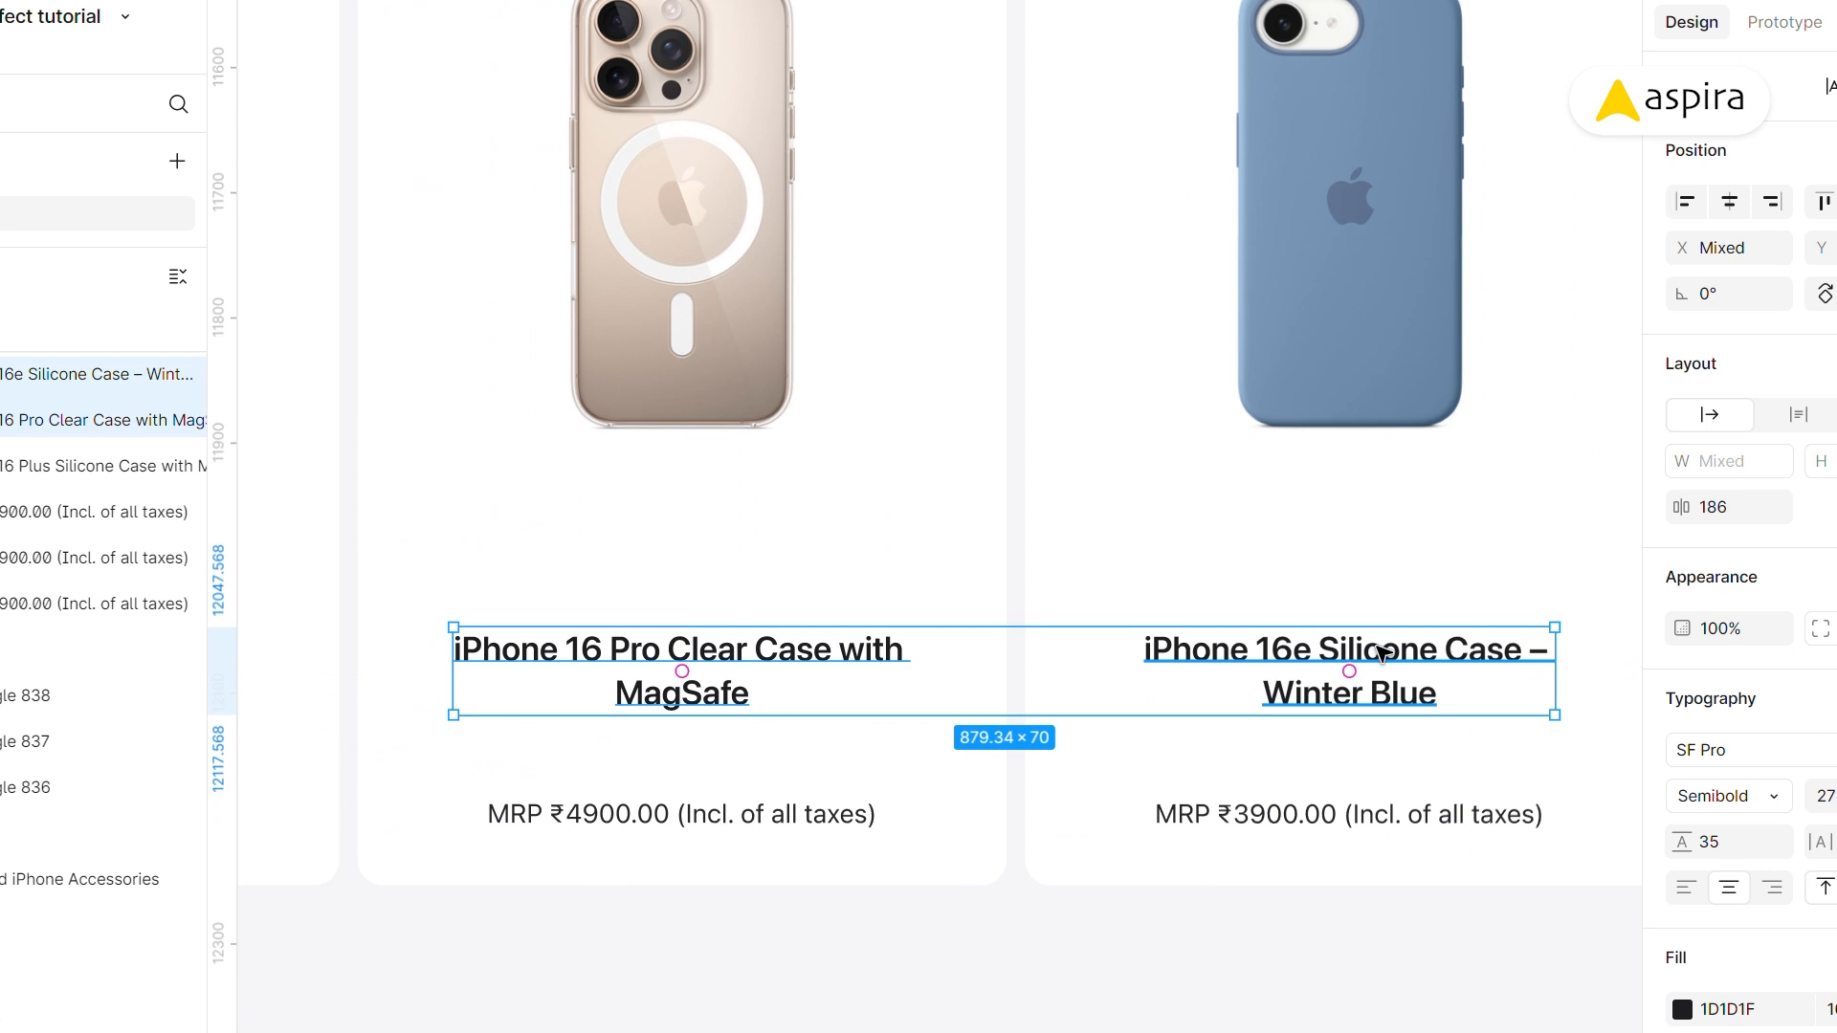
pyautogui.click(1805, 418)
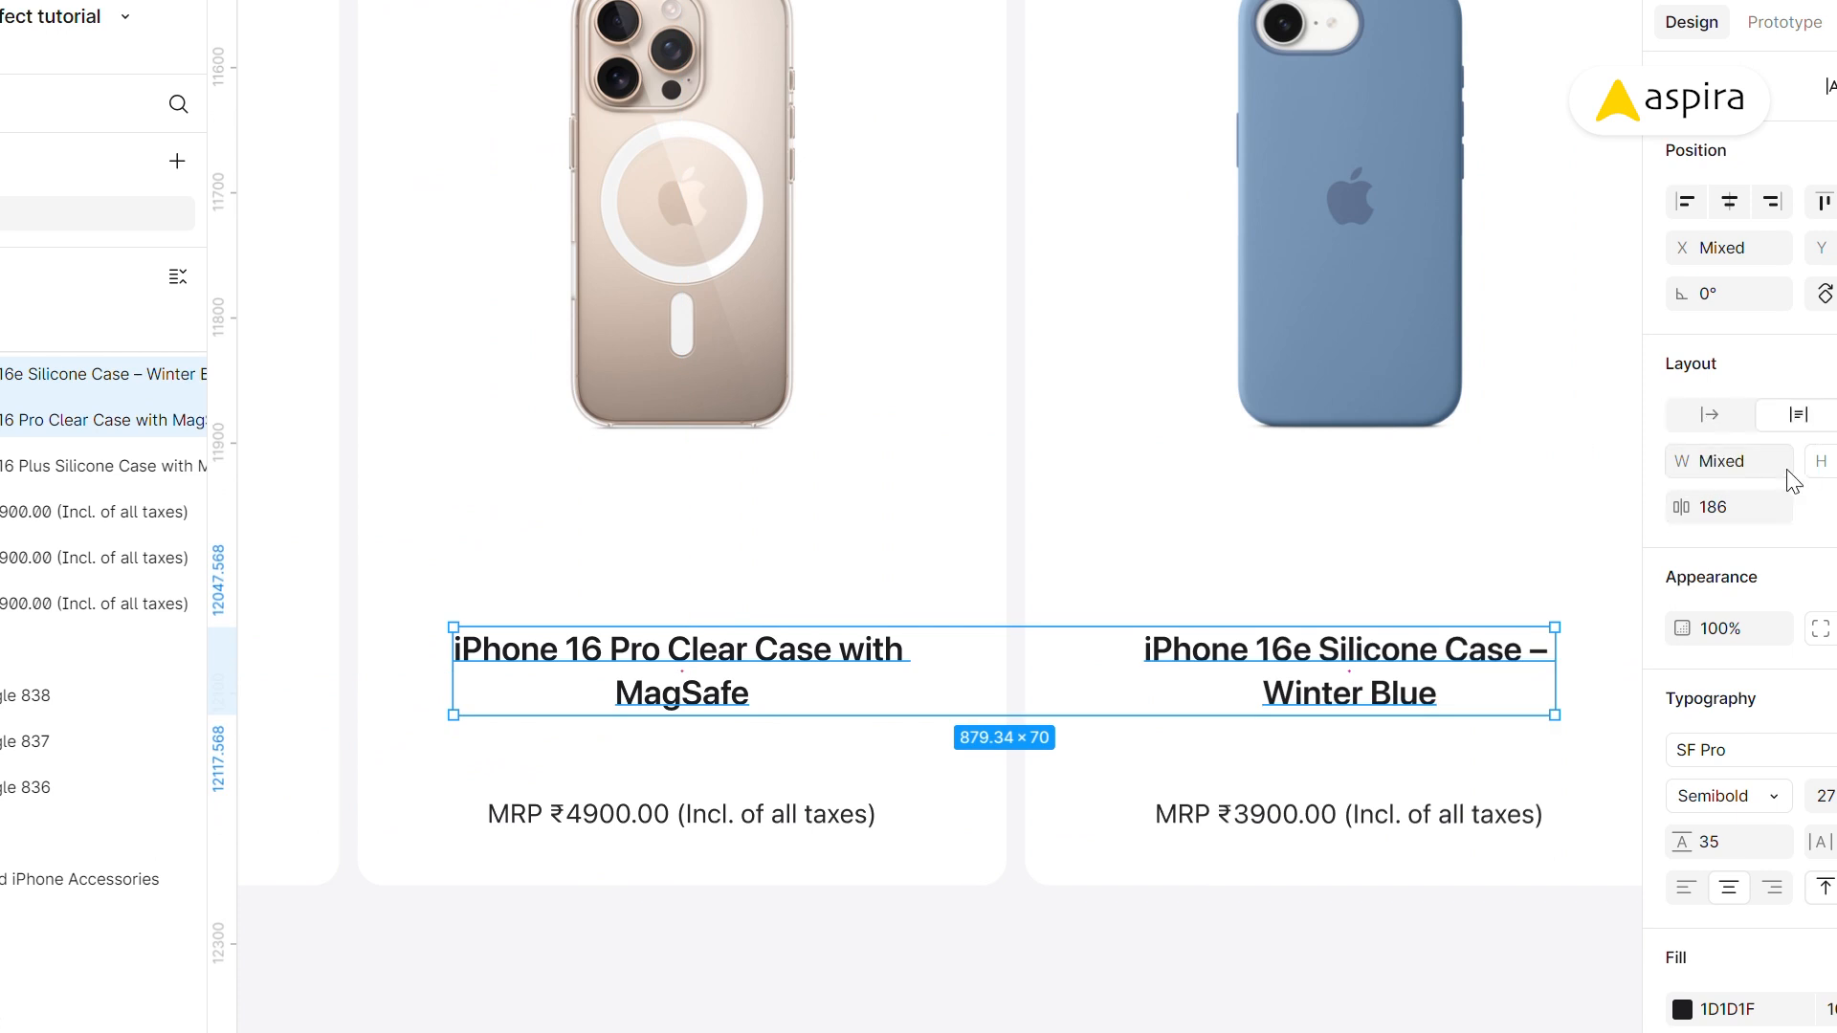
pyautogui.click(1748, 509)
pyautogui.click(948, 622)
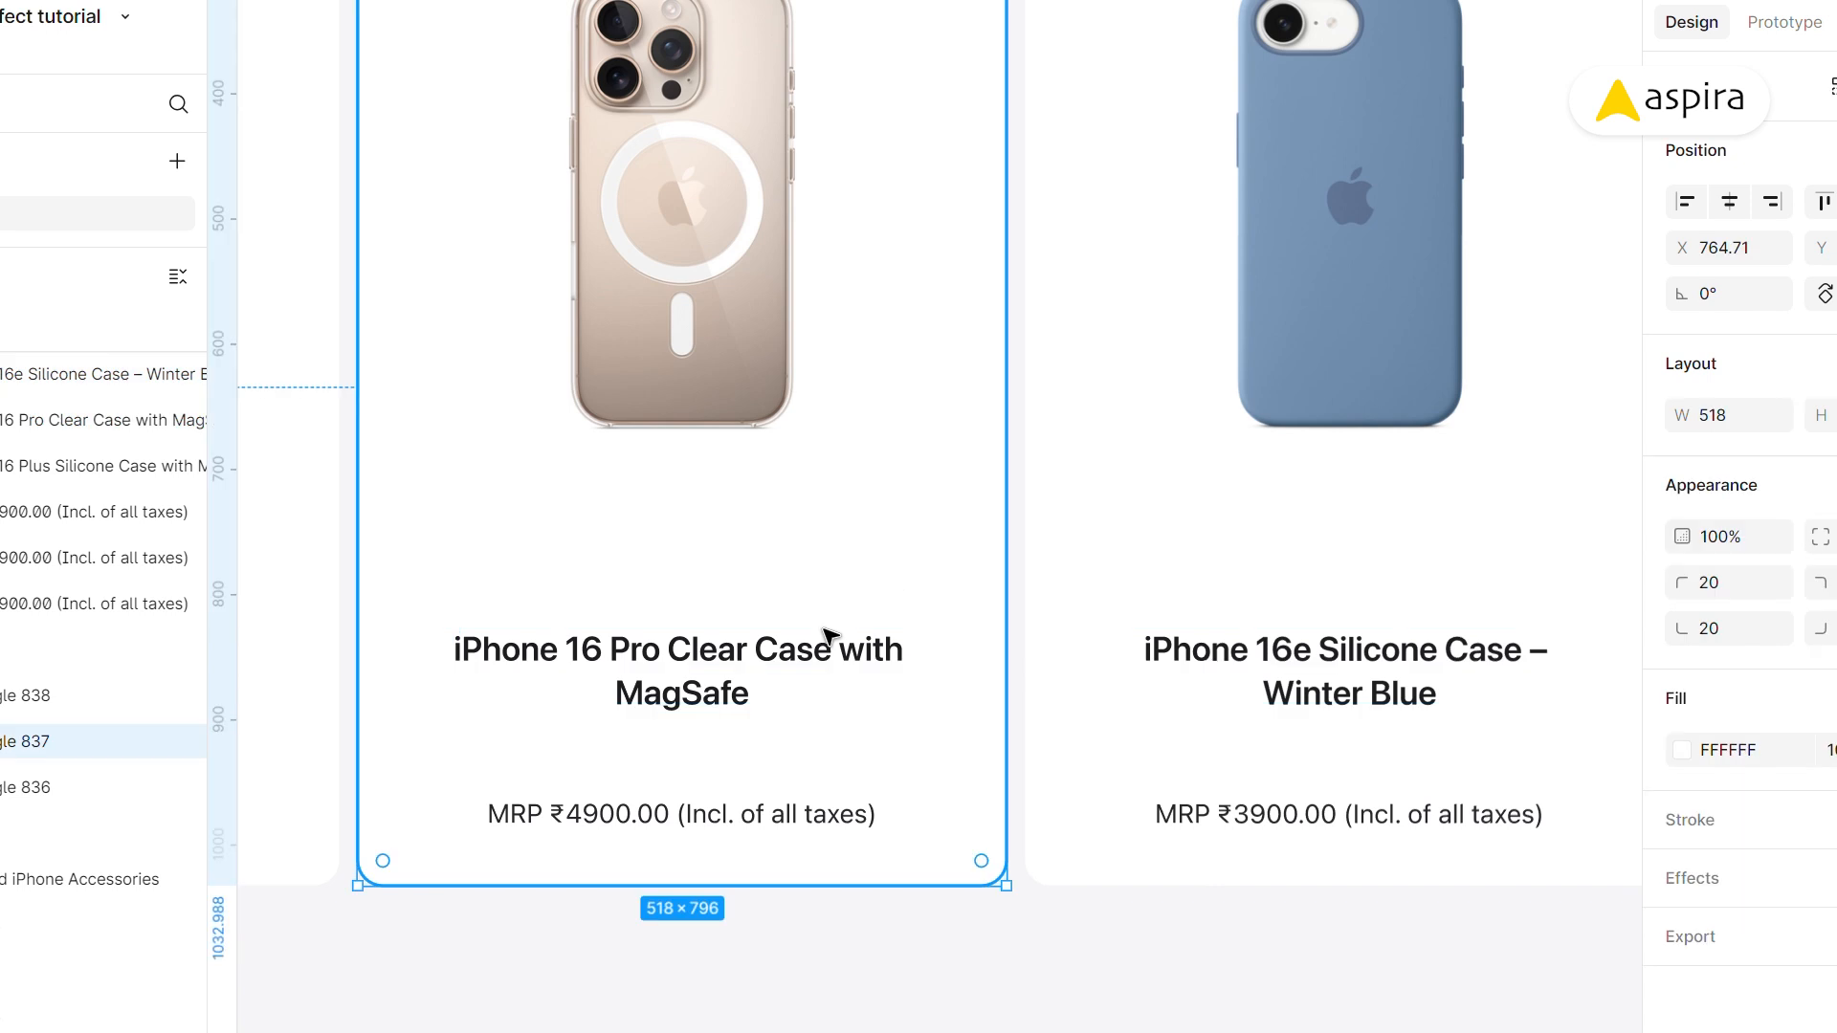
# - Set the font size of the clear case and blue case titles to 35 with Auto line height
pyautogui.click(880, 651)
pyautogui.keyDown('shift'); pyautogui.click(1302, 658); pyautogui.keyUp('shift')
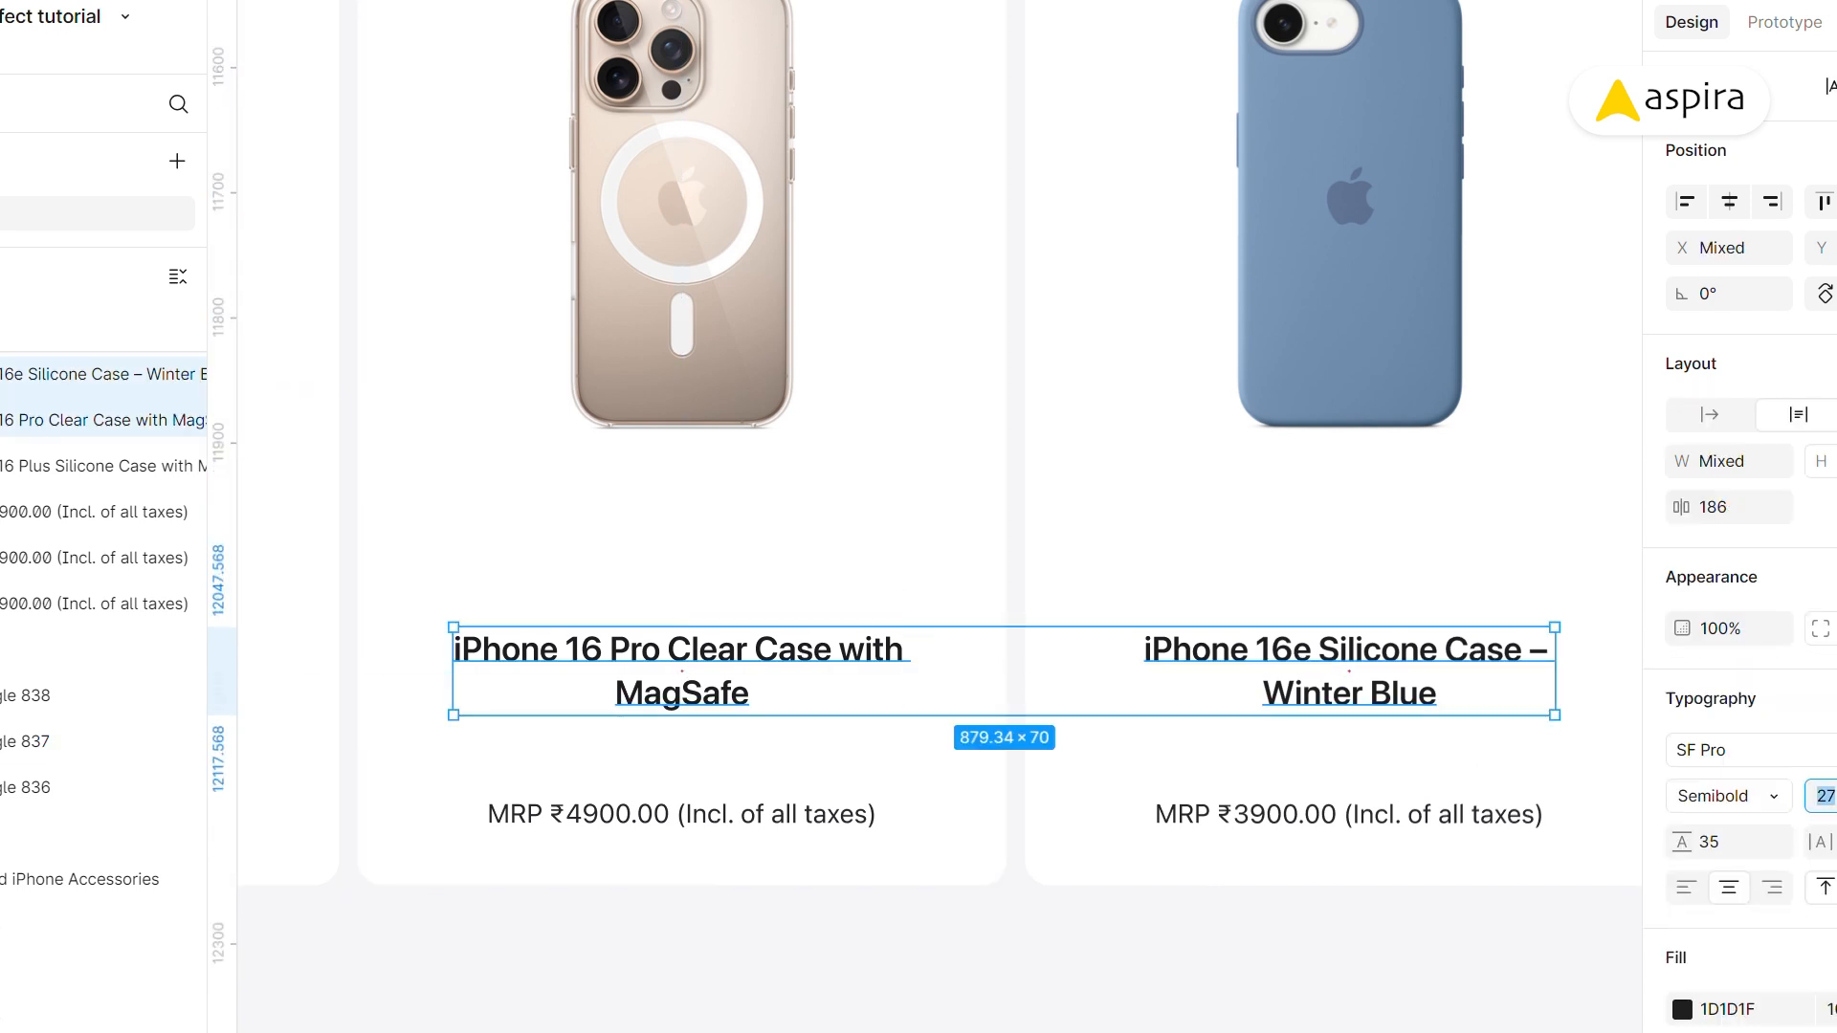
pyautogui.press('Return')
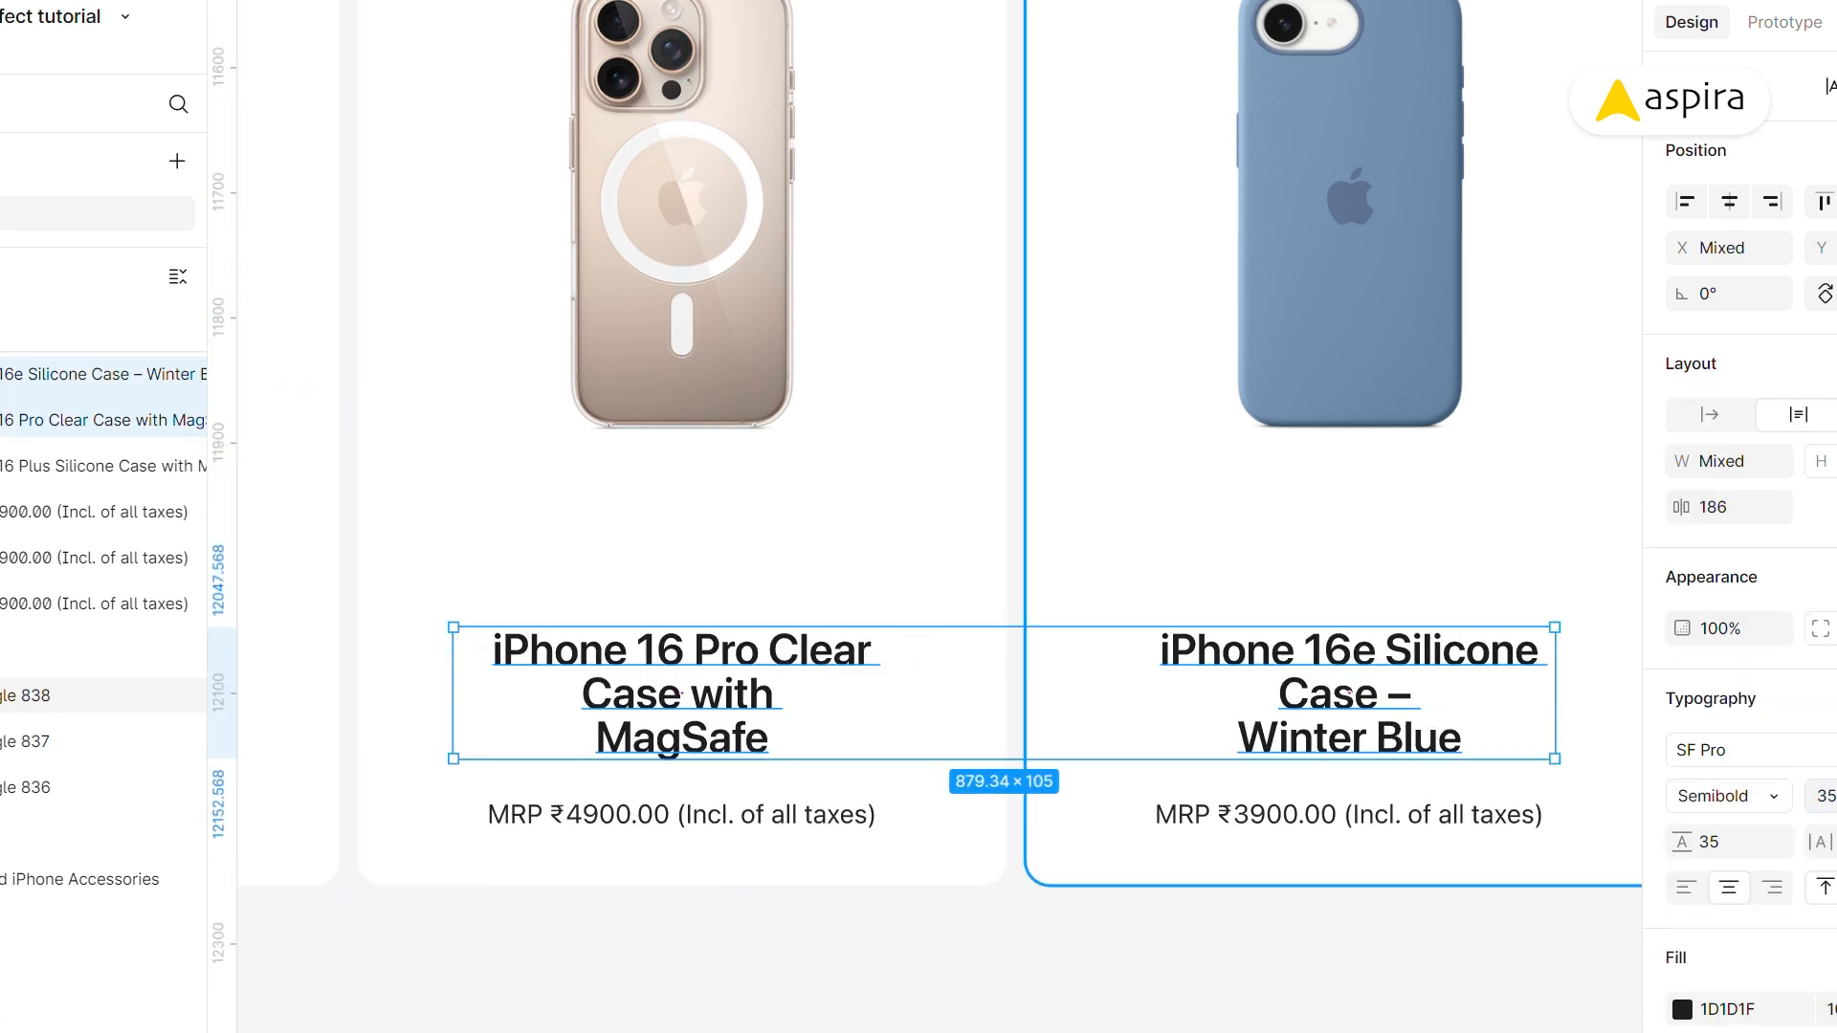
pyautogui.click(1728, 844)
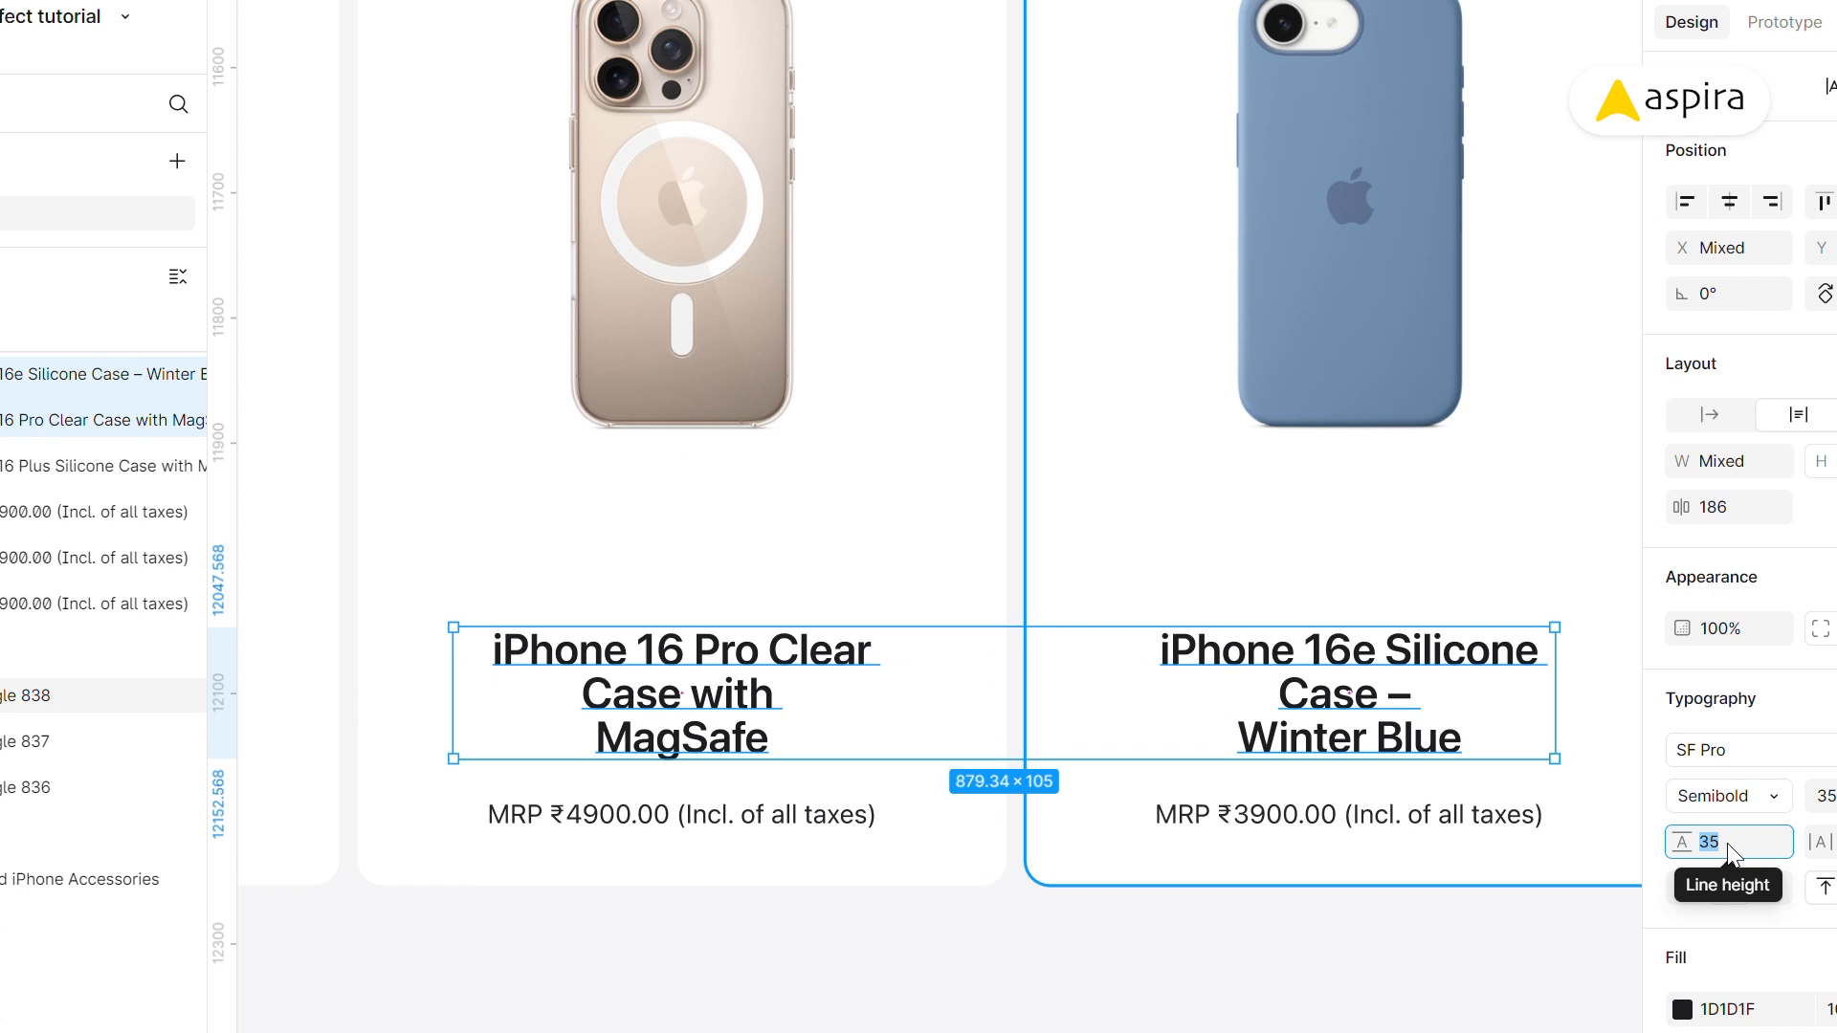
pyautogui.press('BackSpace')
pyautogui.press('Return')
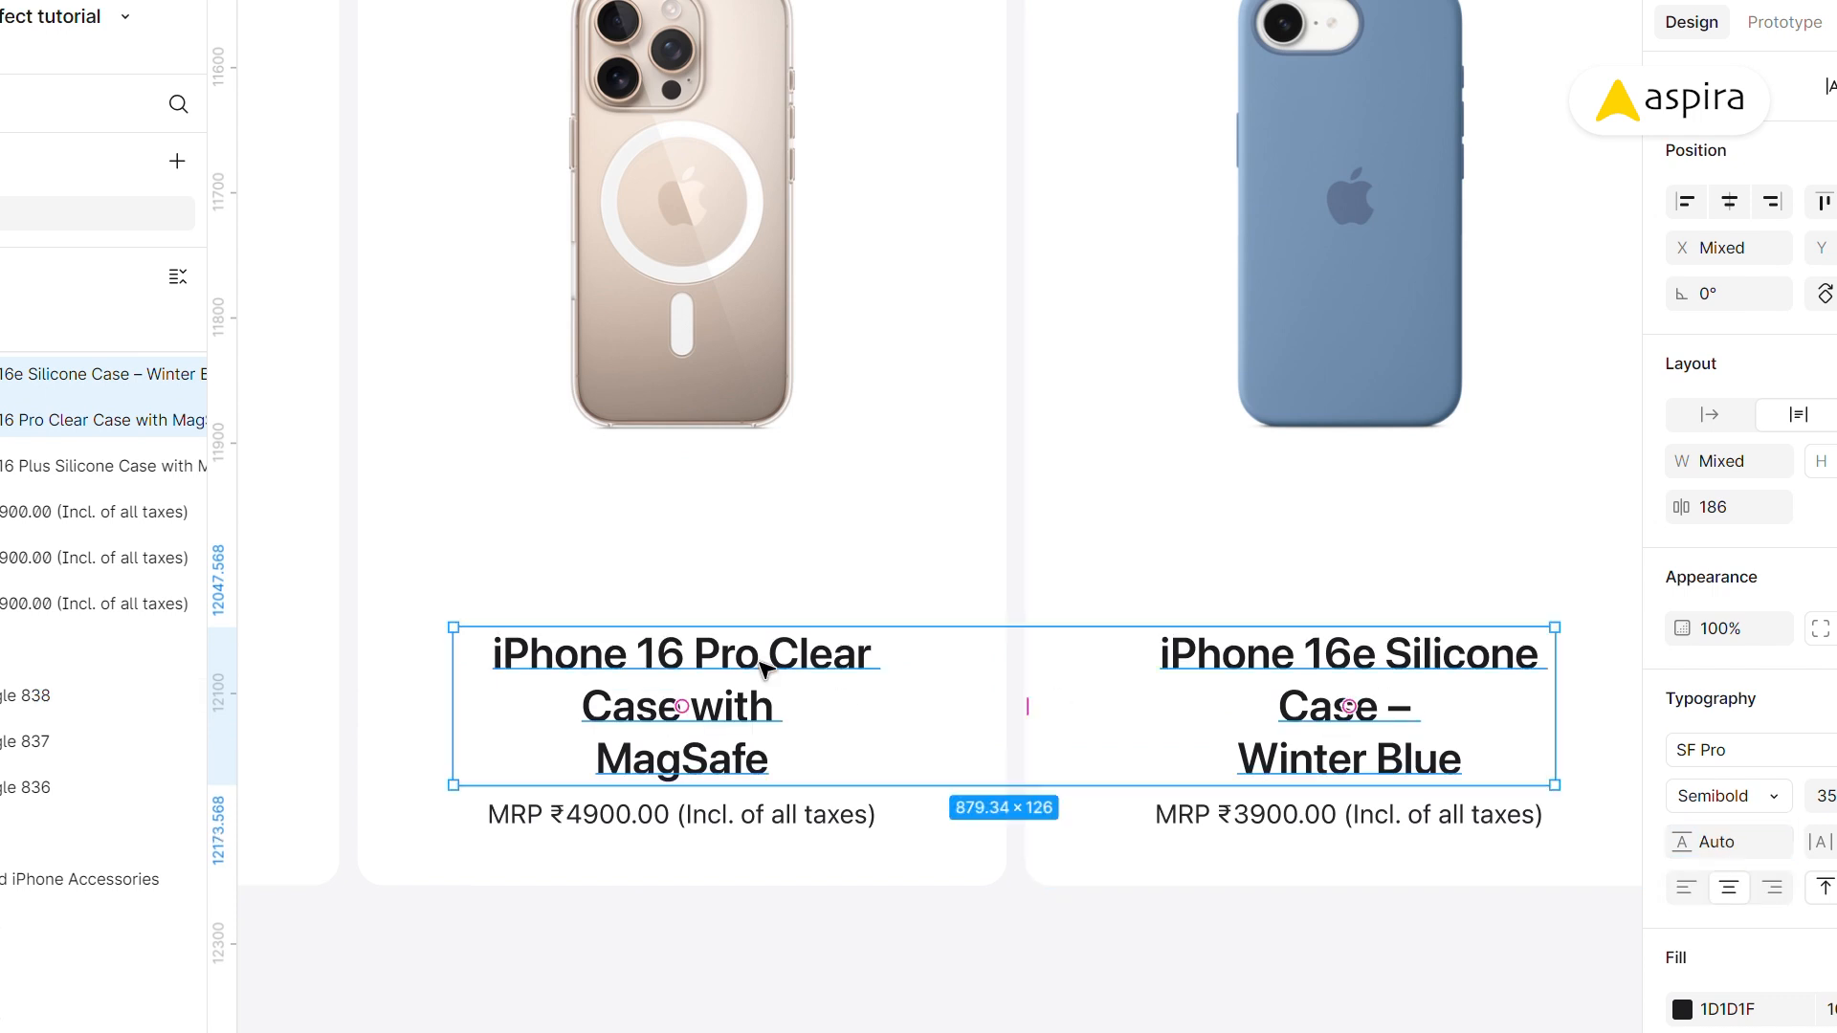
# - Set the width of both the clear case title and the blue case title to 380
pyautogui.click(866, 656)
pyautogui.click(866, 657)
pyautogui.click(1753, 473)
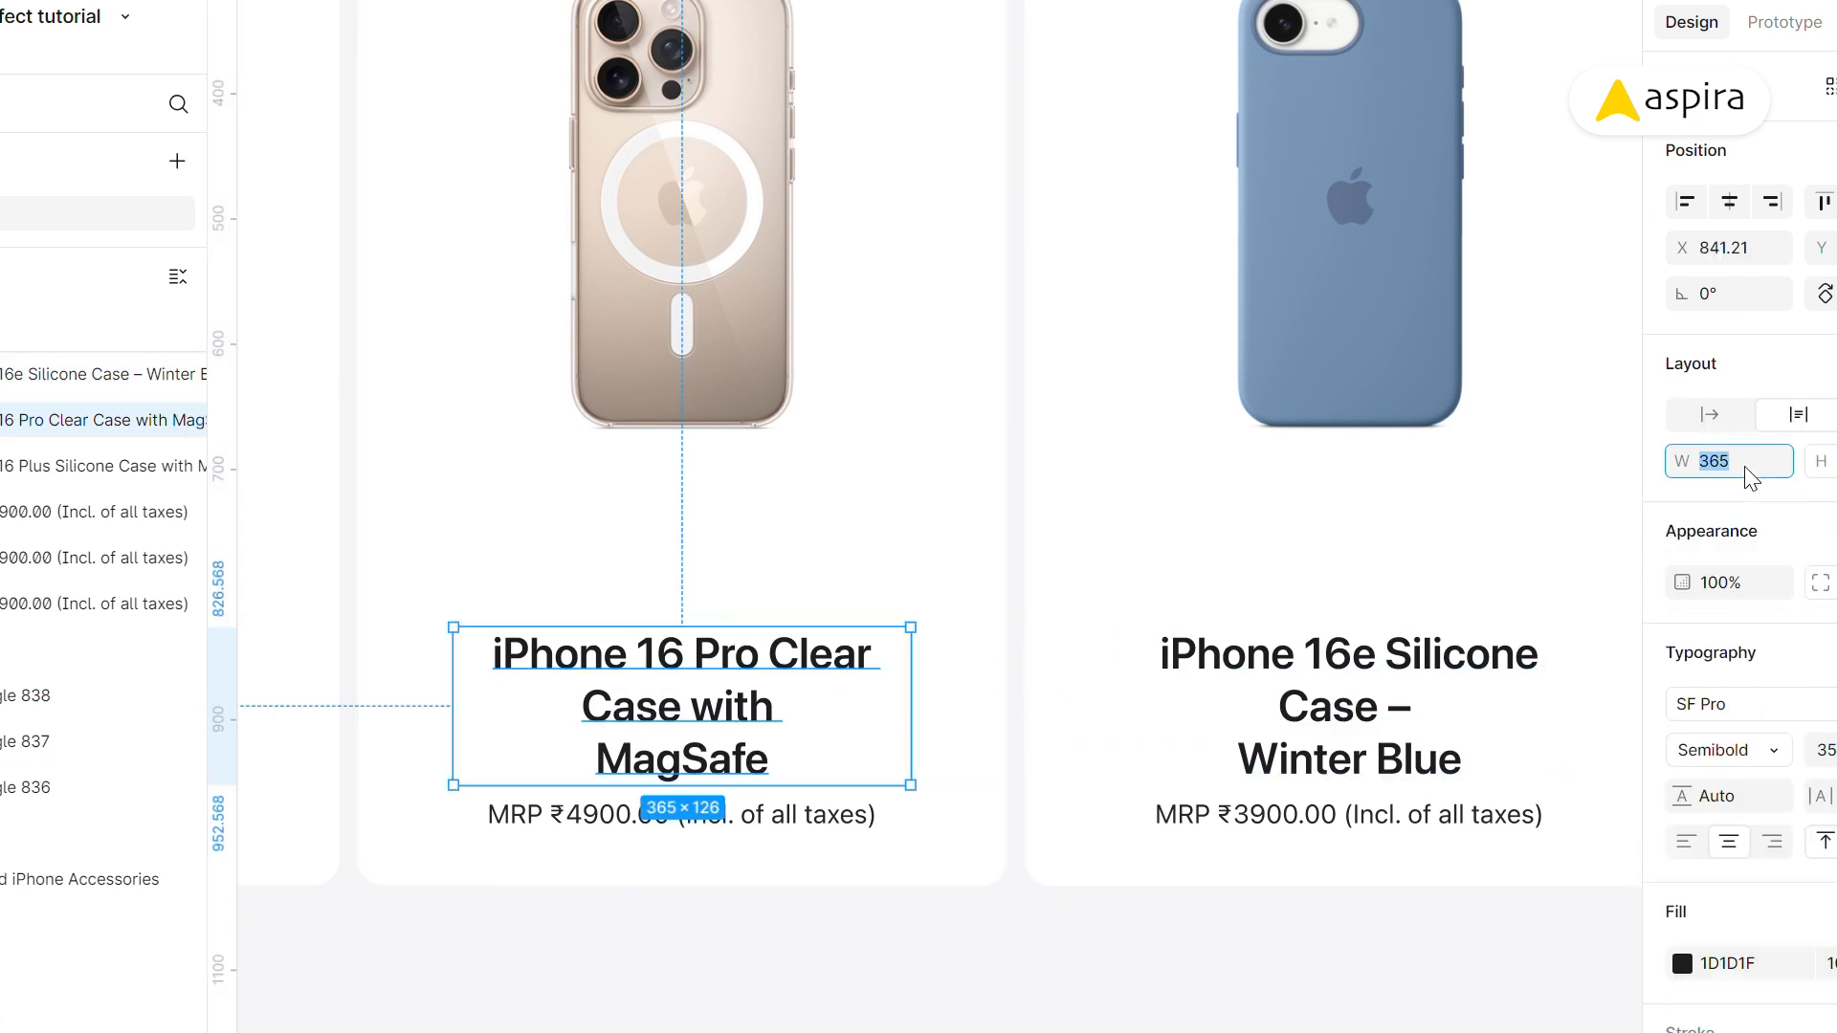
pyautogui.write('328')
pyautogui.press('Return')
pyautogui.click(1521, 660)
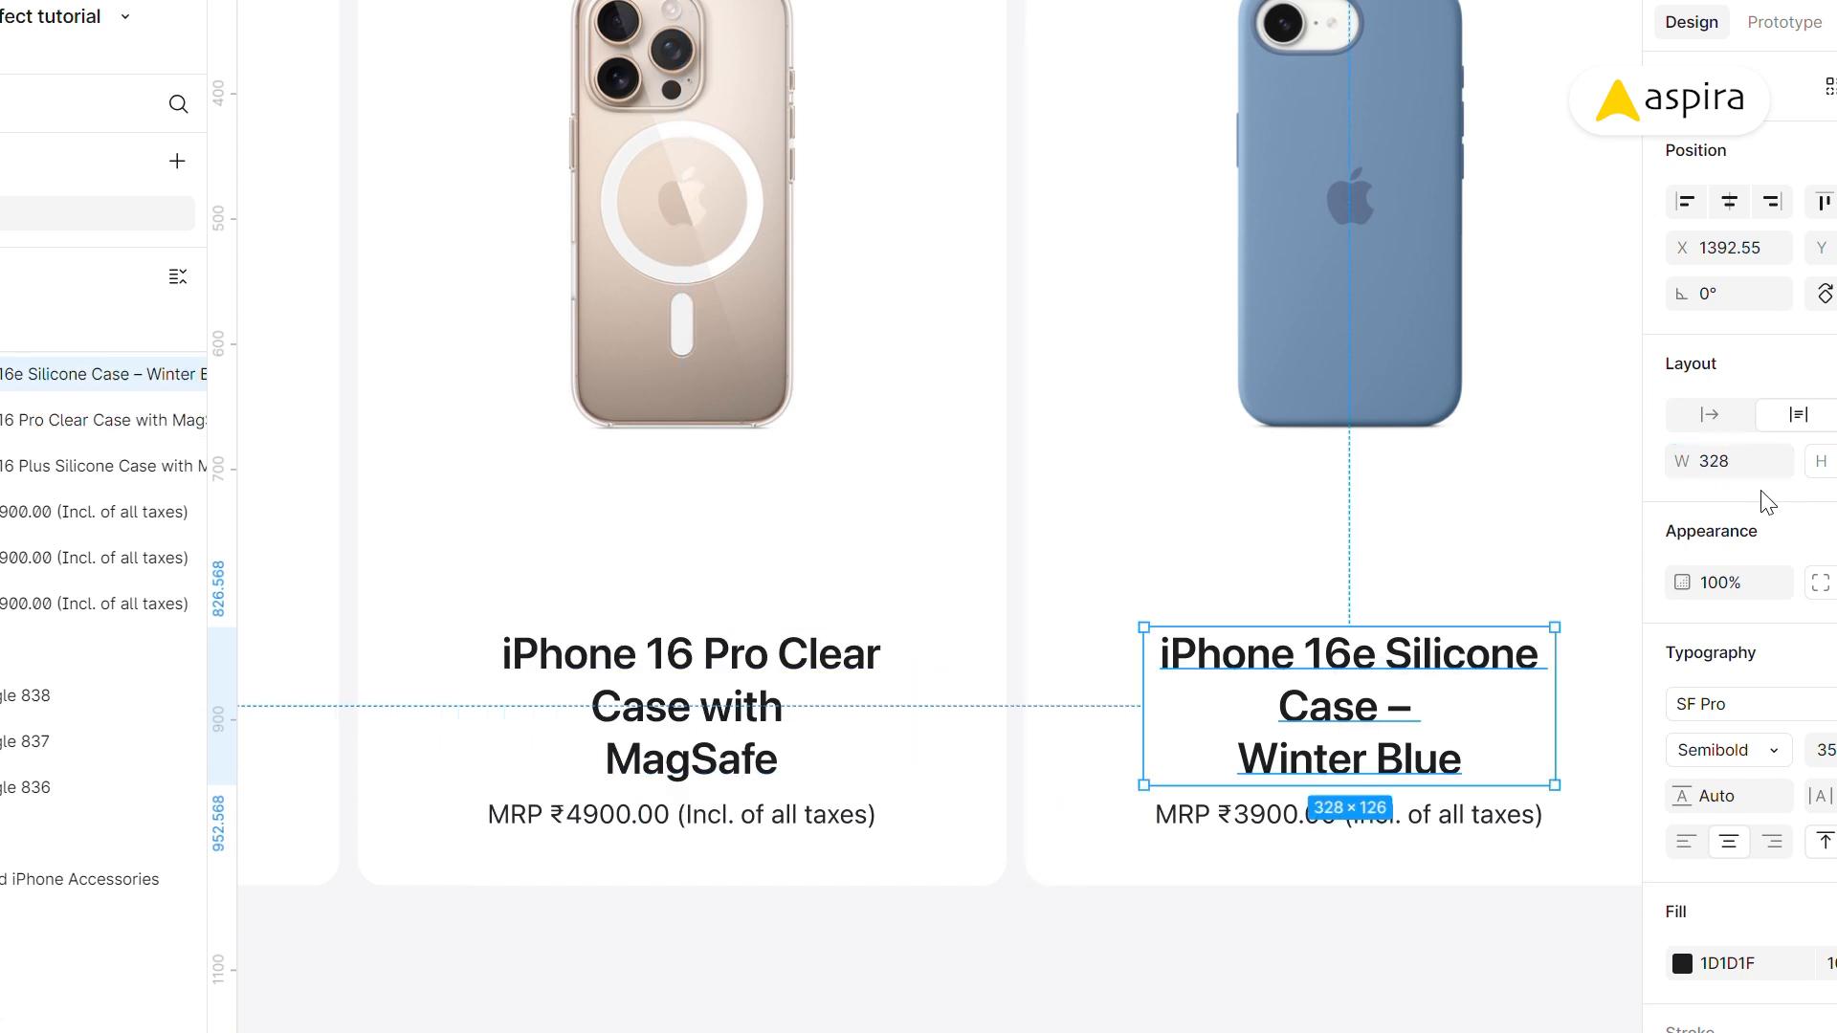
pyautogui.write('380')
pyautogui.press('Return')
# - Remove the line breaks before "MagSafe" in the clear case title and before "Winter Blue" in the blue case title
pyautogui.click(834, 715)
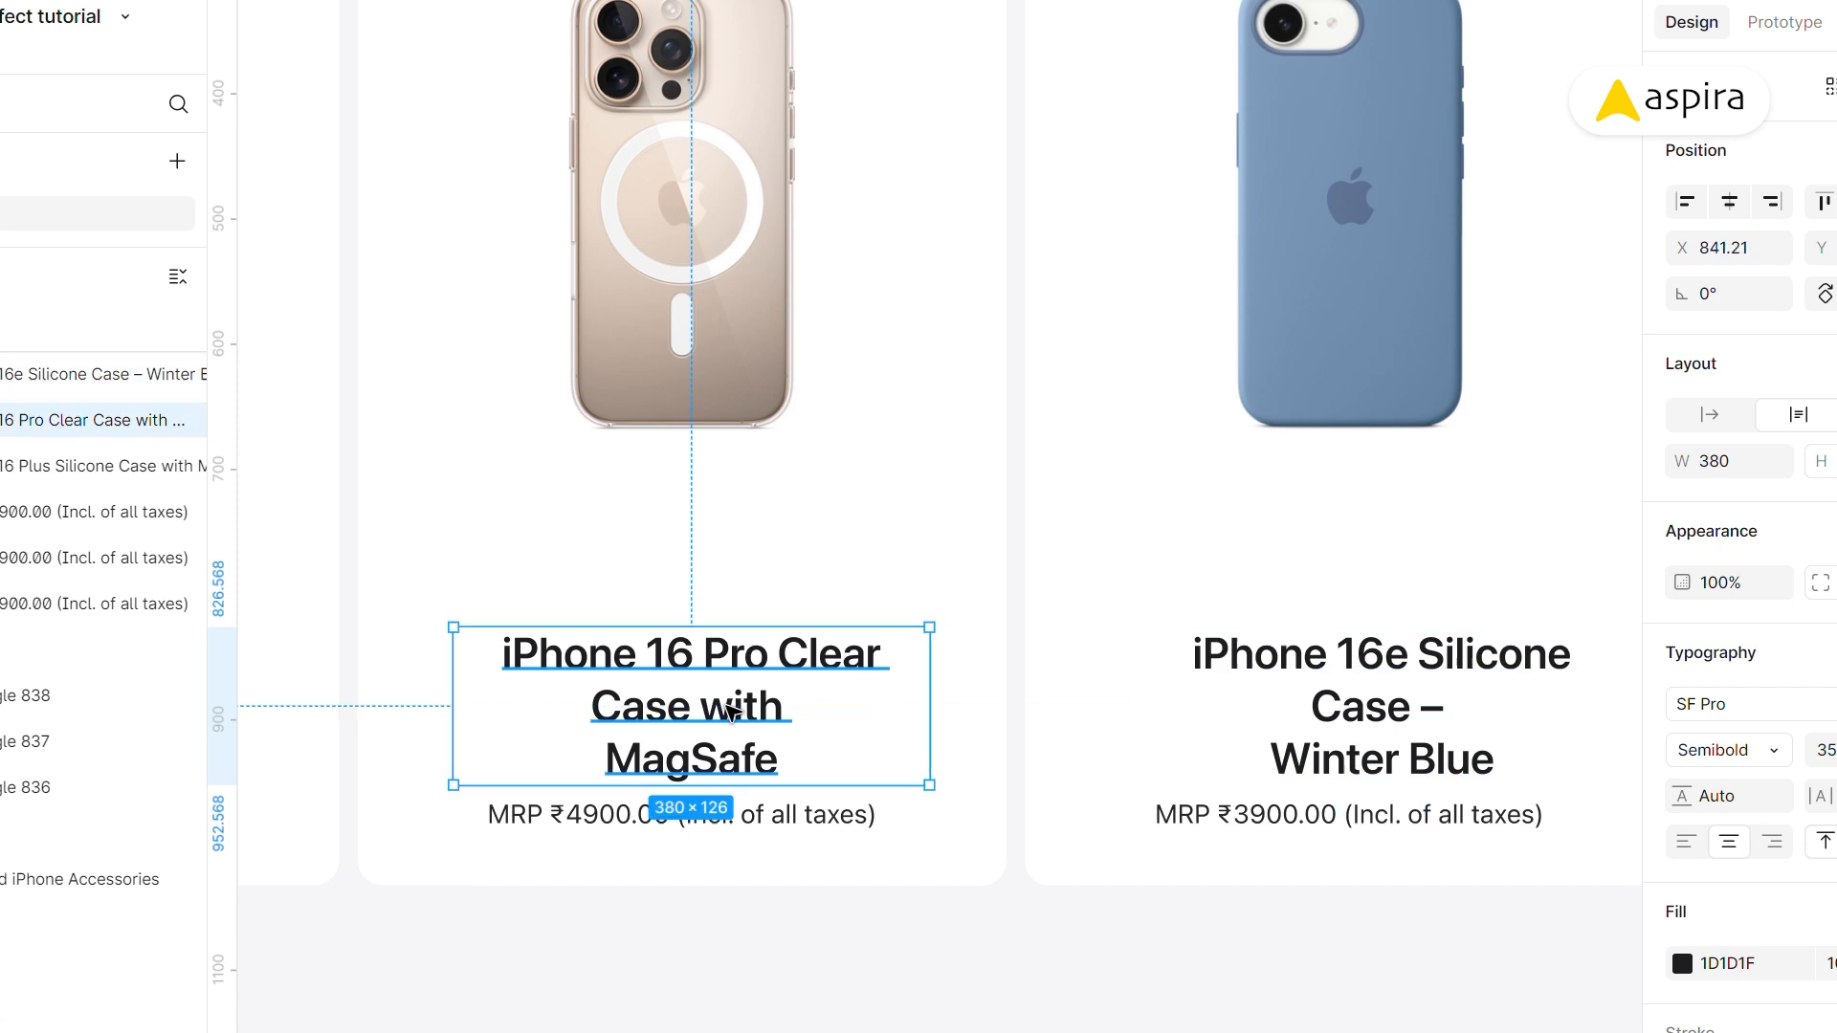
pyautogui.click(835, 716)
pyautogui.press('Delete')
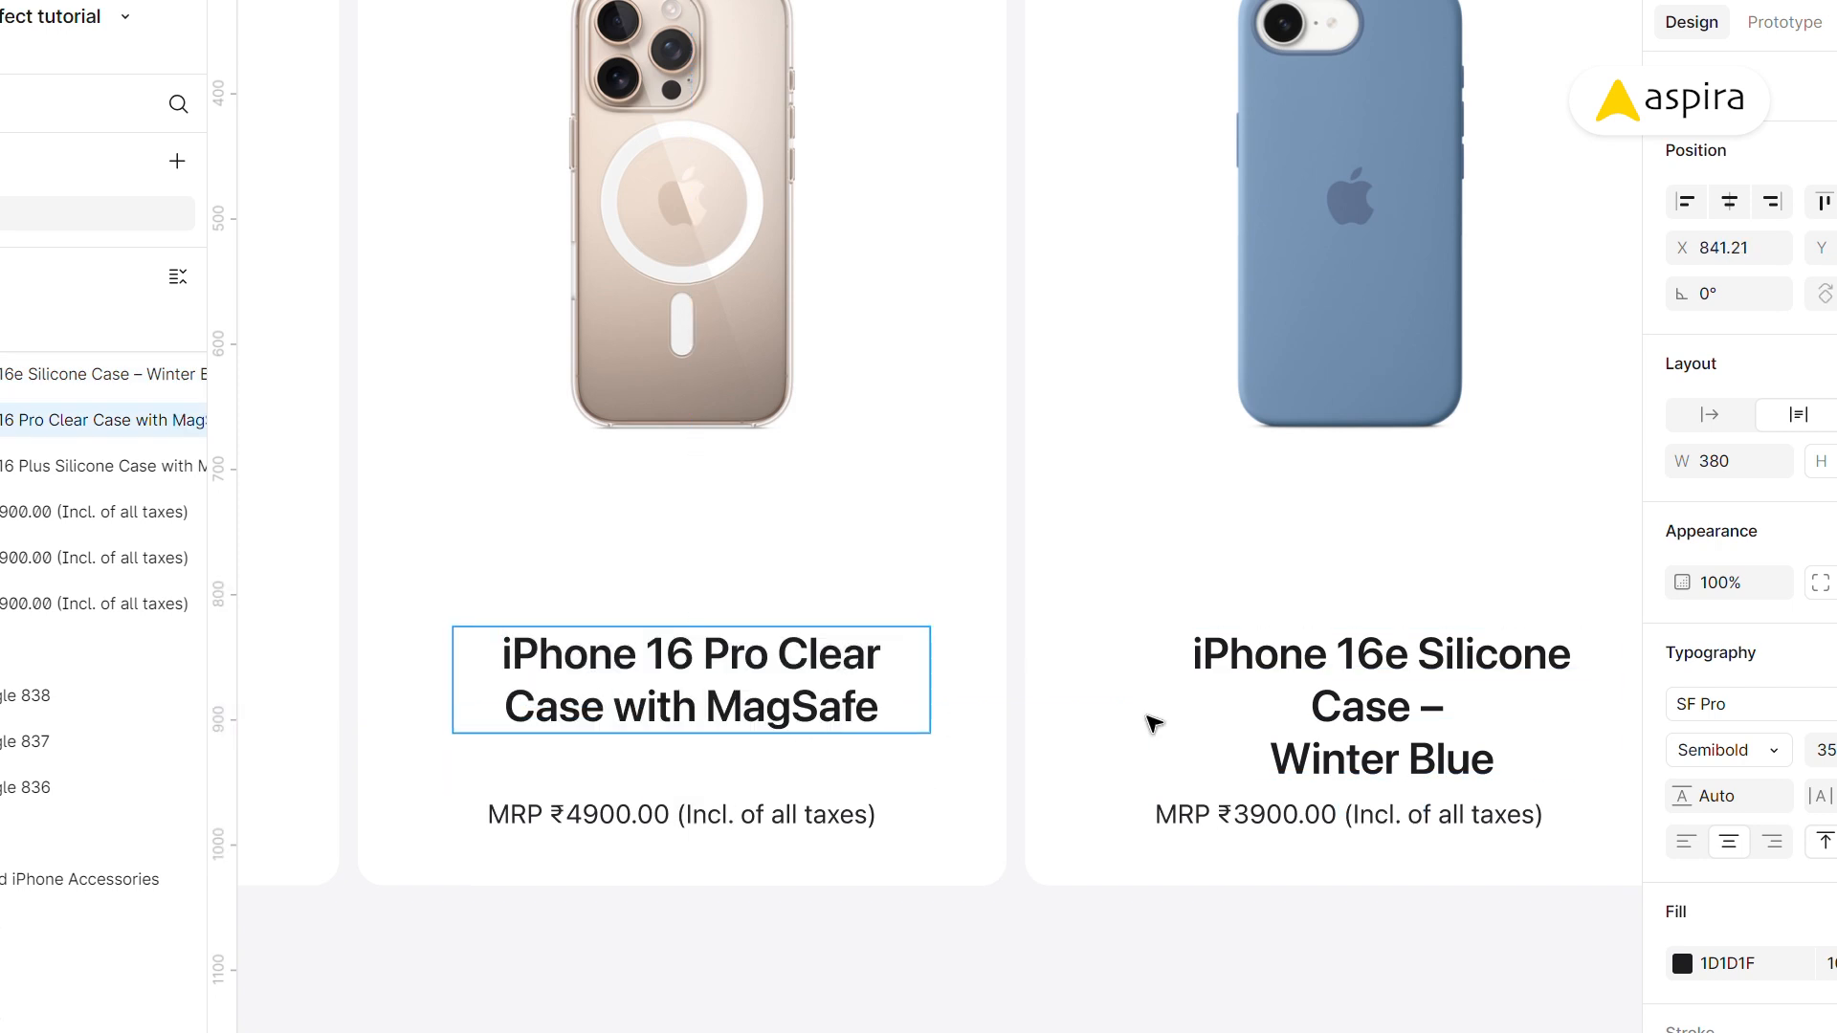
pyautogui.doubleClick(1474, 713)
pyautogui.press('Delete')
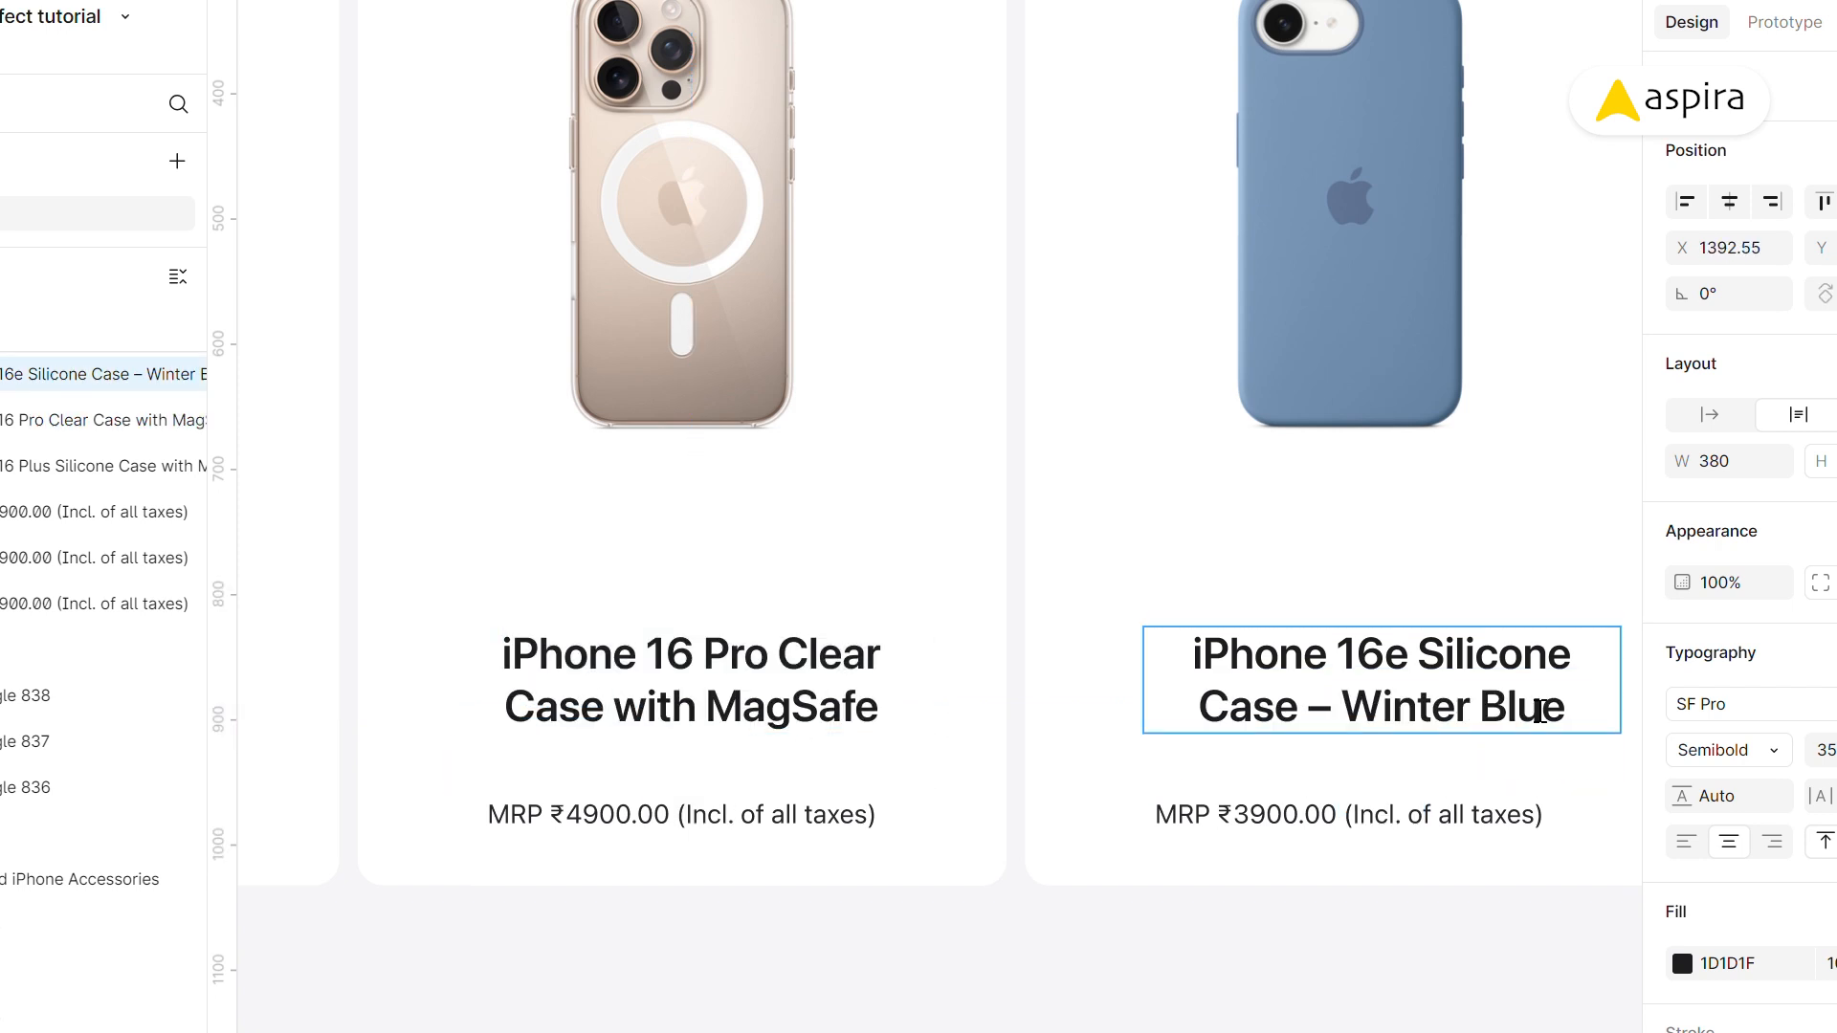
pyautogui.press('Escape')
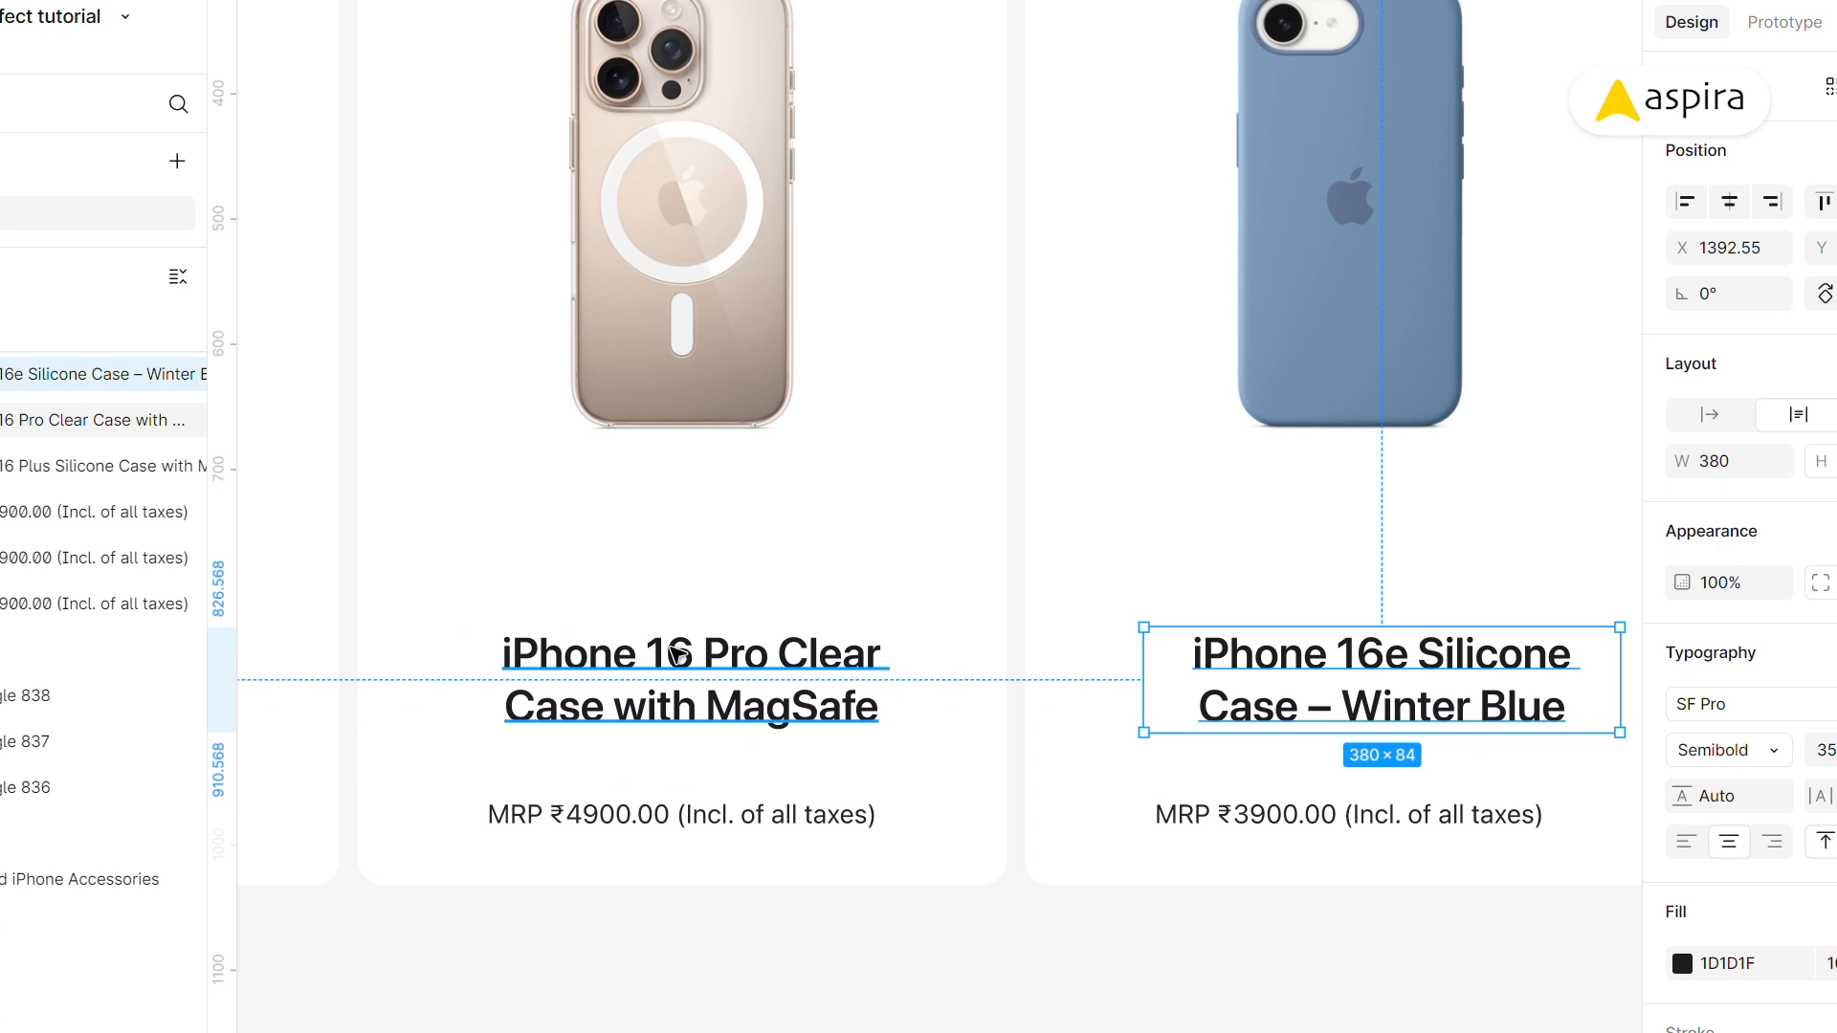
# - Left-align the text of the blue case title and the clear case title
pyautogui.hotkey('ctrl', 'alt', 'l')
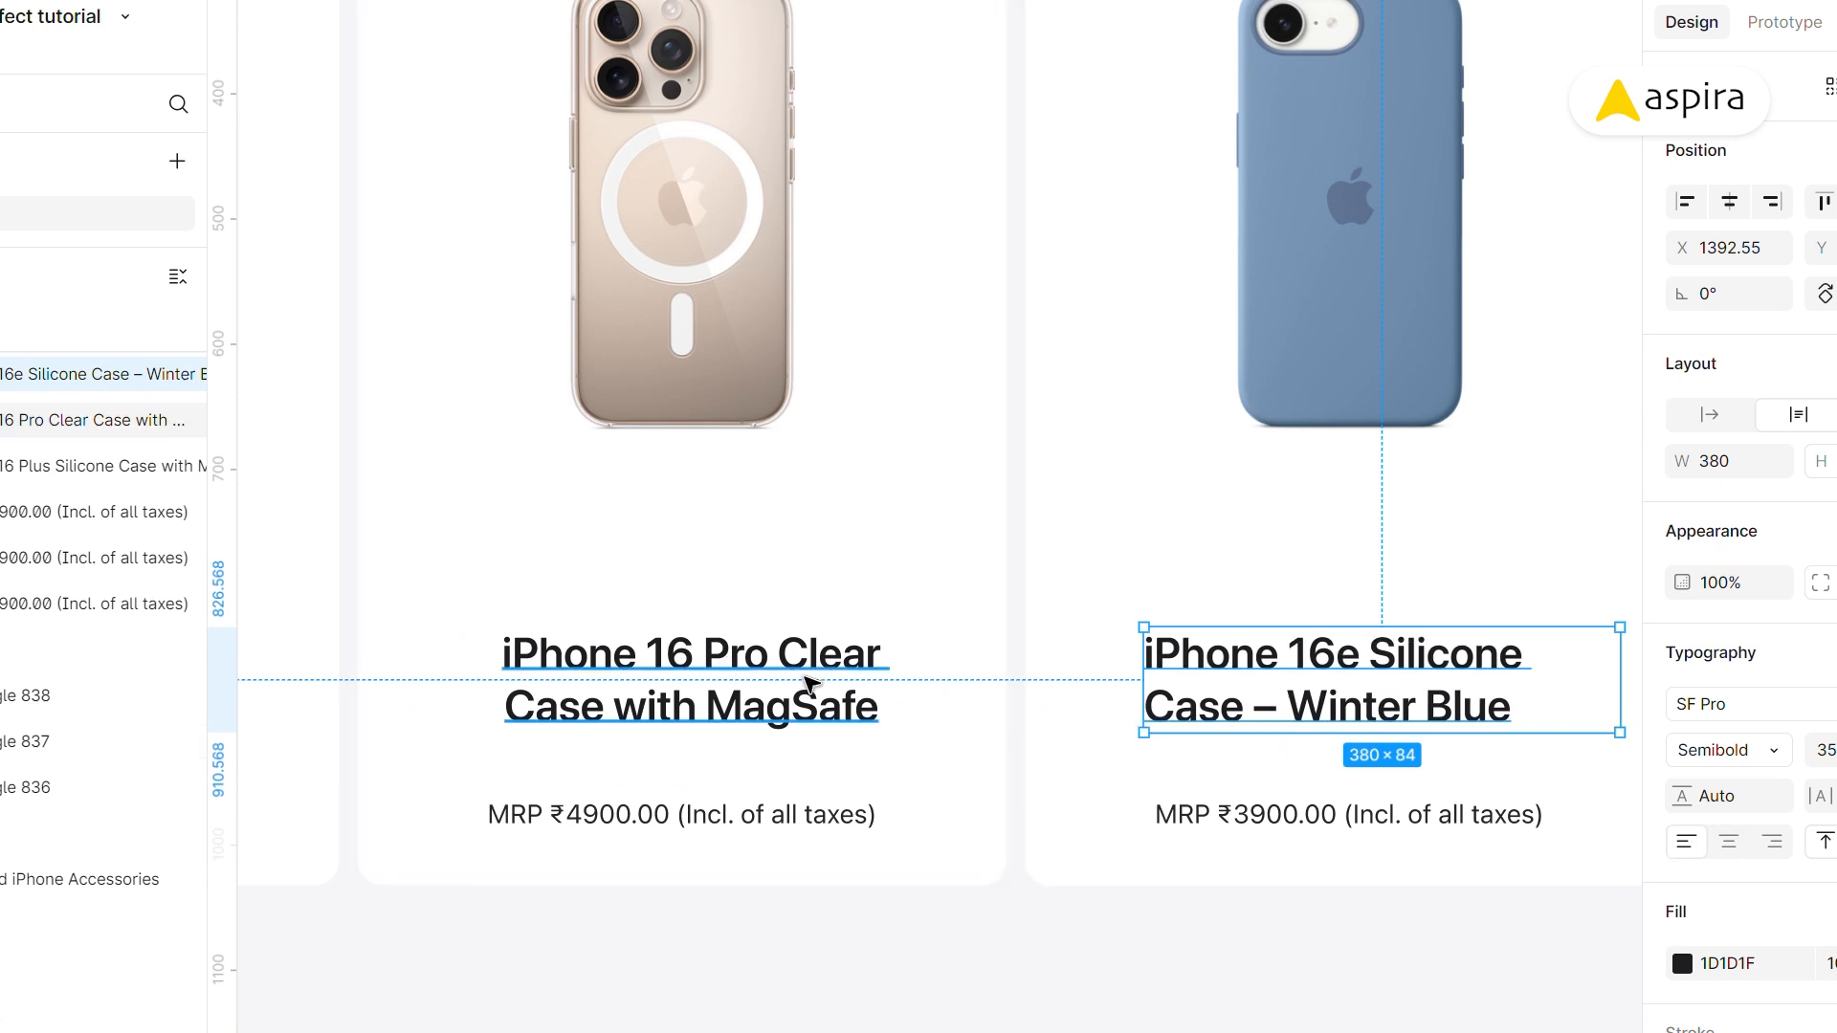
pyautogui.click(807, 681)
pyautogui.click(1689, 843)
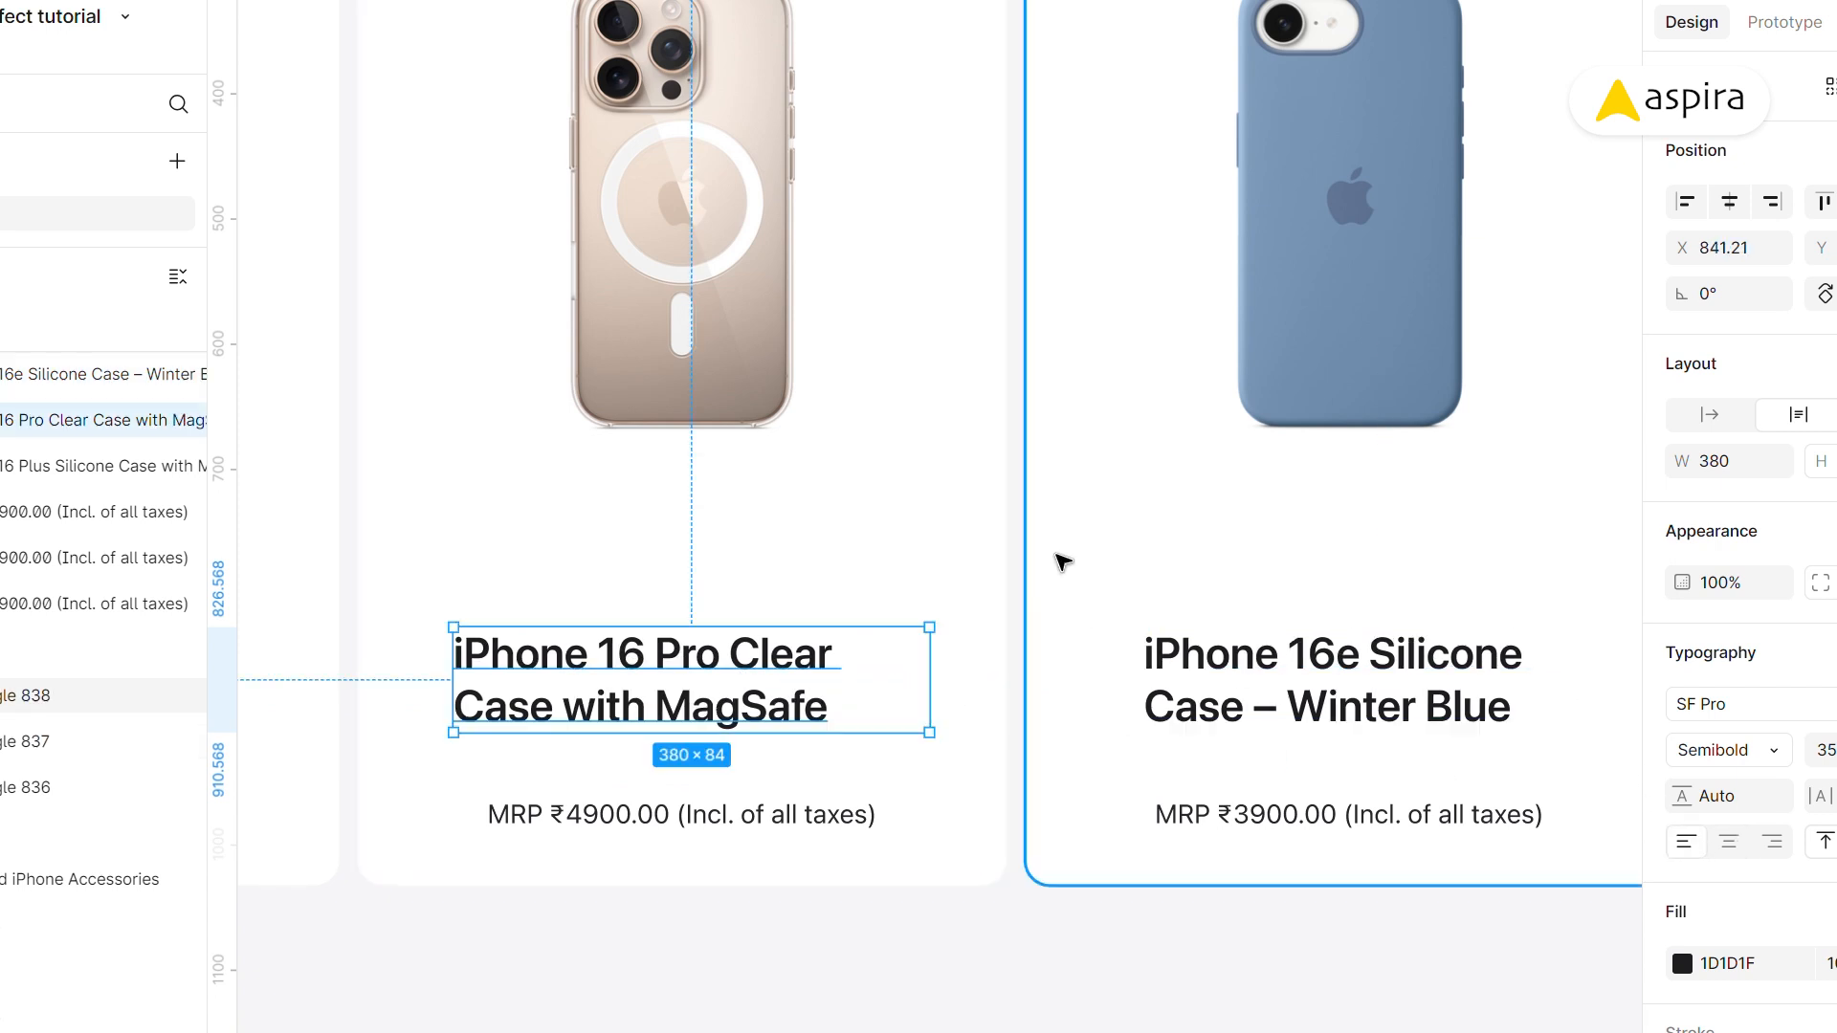
# - Centre the clear case and blue case title boxes horizontally, each within its own card
pyautogui.keyDown('shift'); pyautogui.click(944, 504); pyautogui.keyUp('shift')
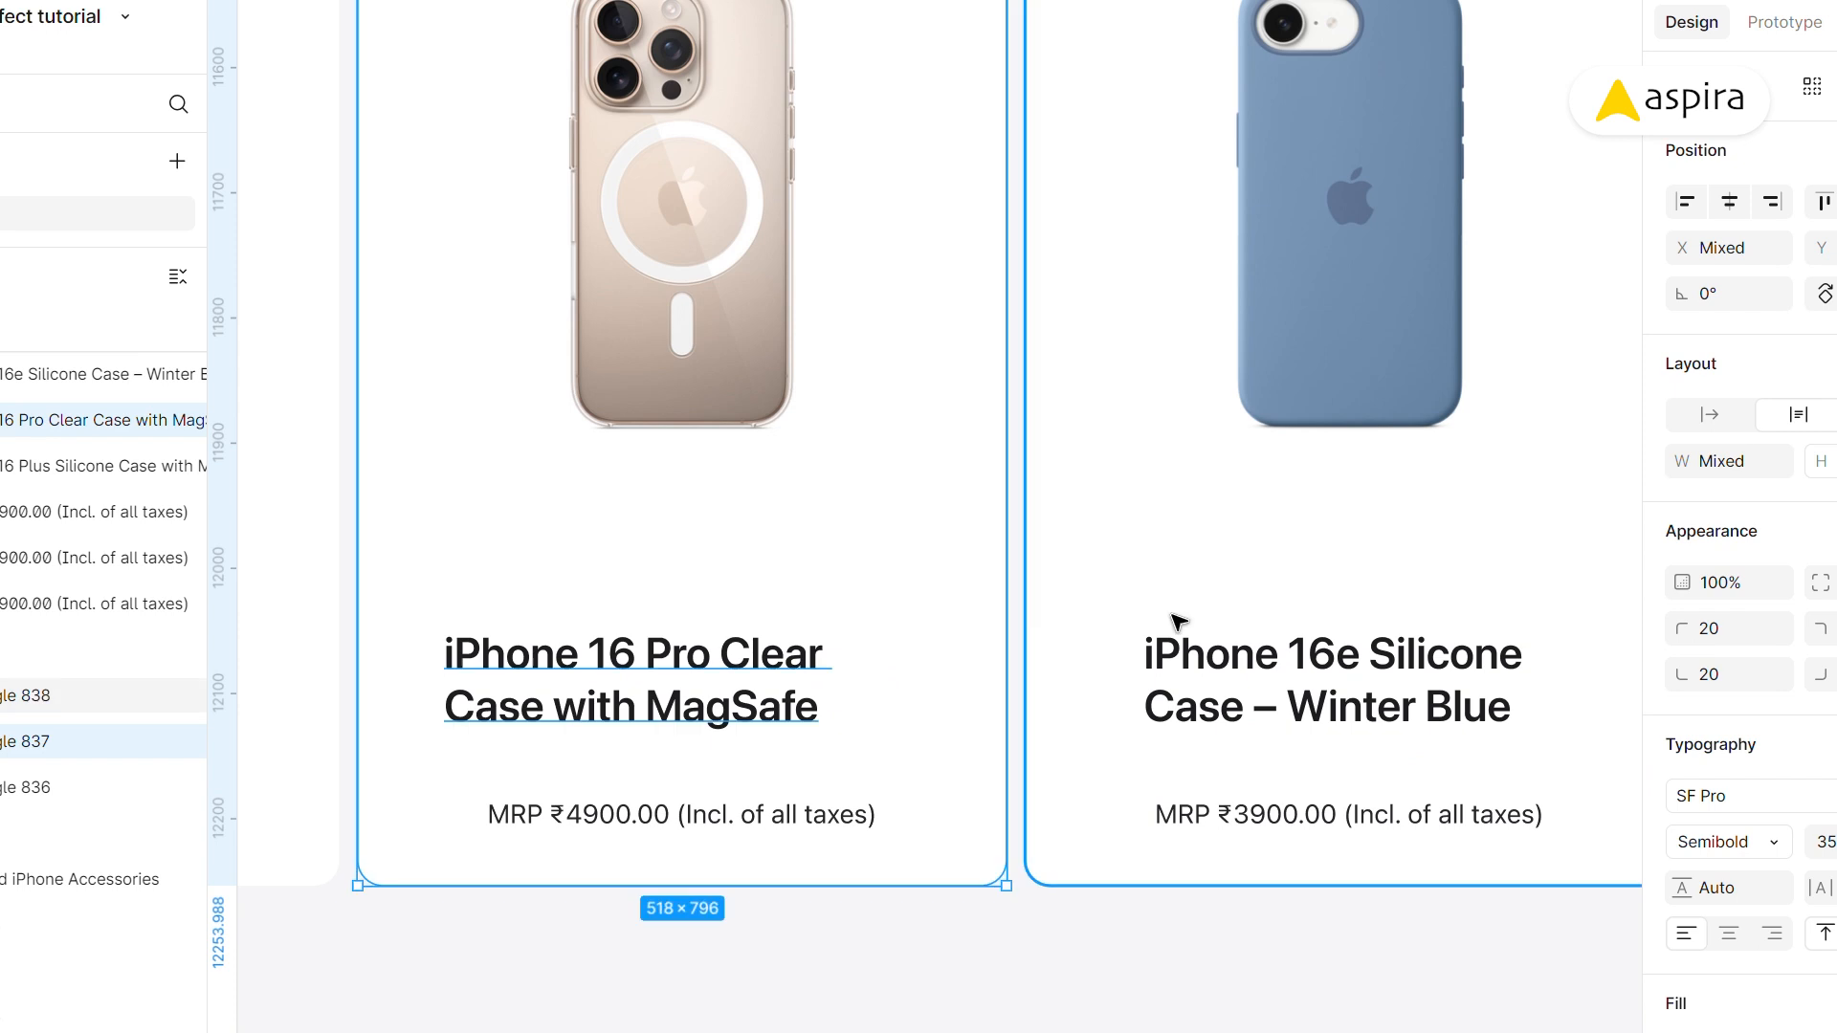
pyautogui.click(1260, 656)
pyautogui.keyDown('shift'); pyautogui.click(1193, 520); pyautogui.keyUp('shift')
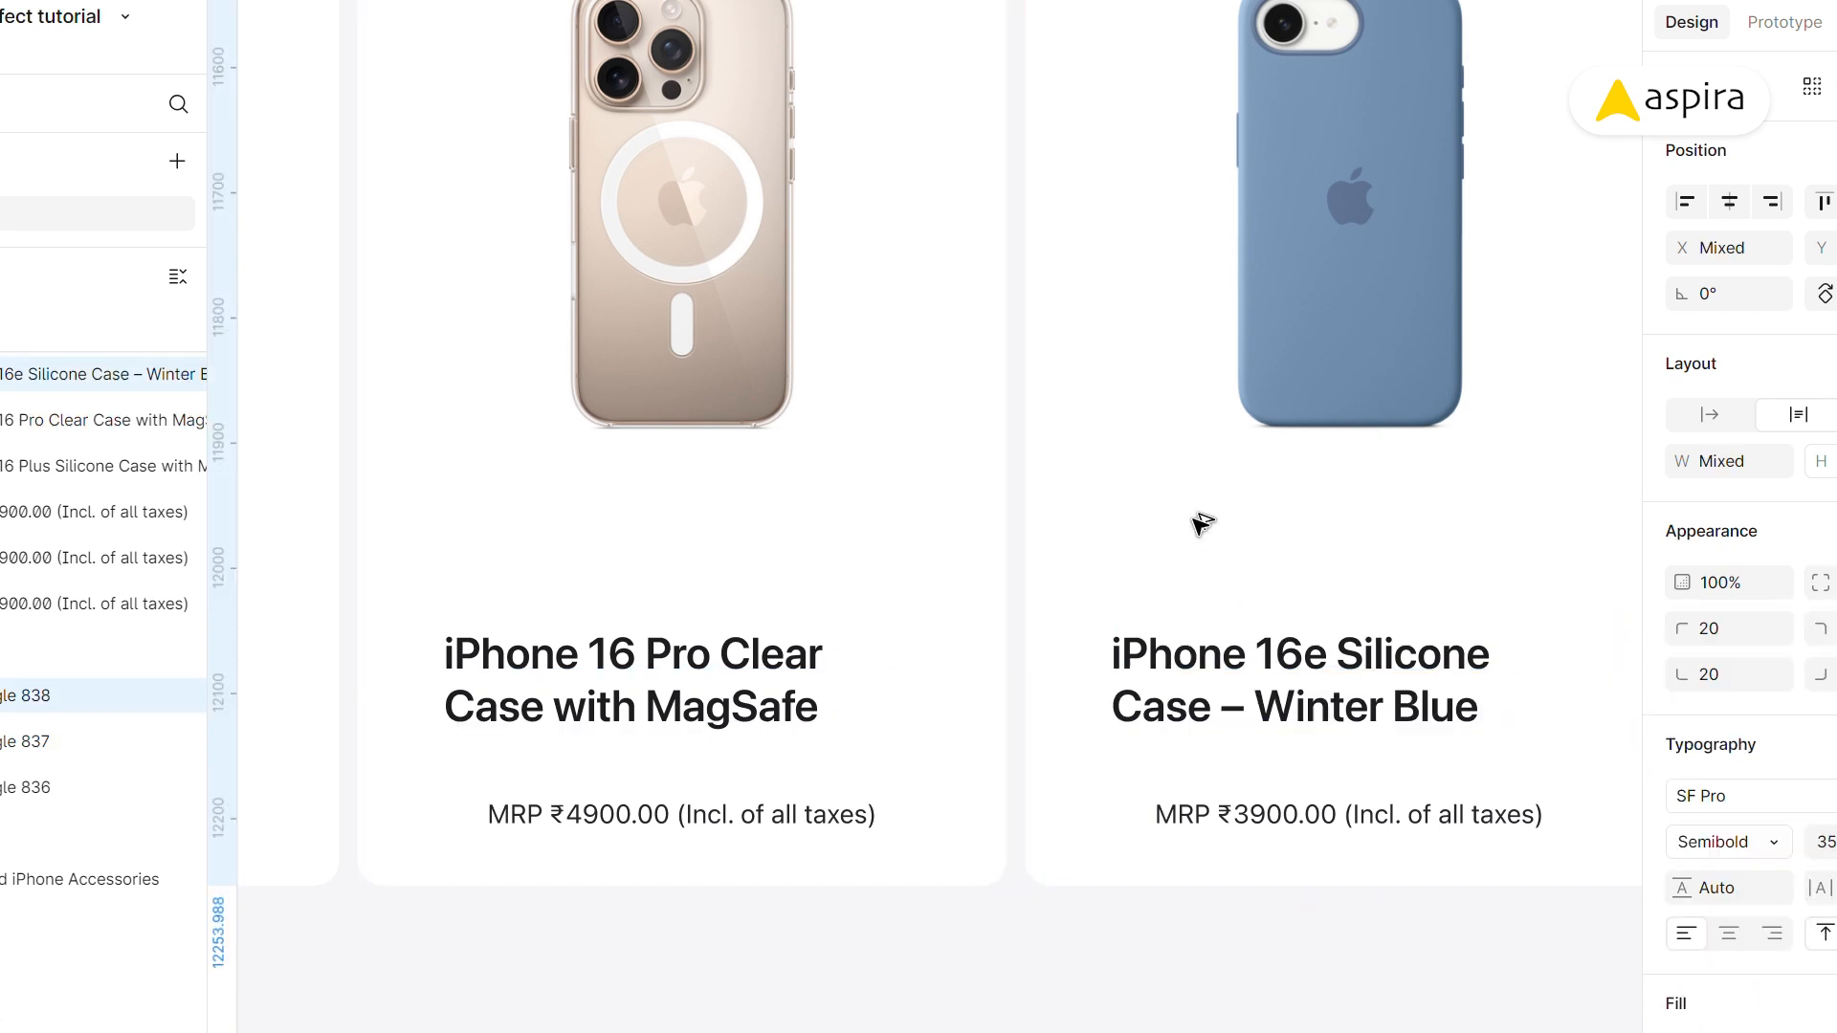
# - Set the price labels of the clear case and blue case cards to left-aligned text
pyautogui.hscroll(-5, 808, 545)
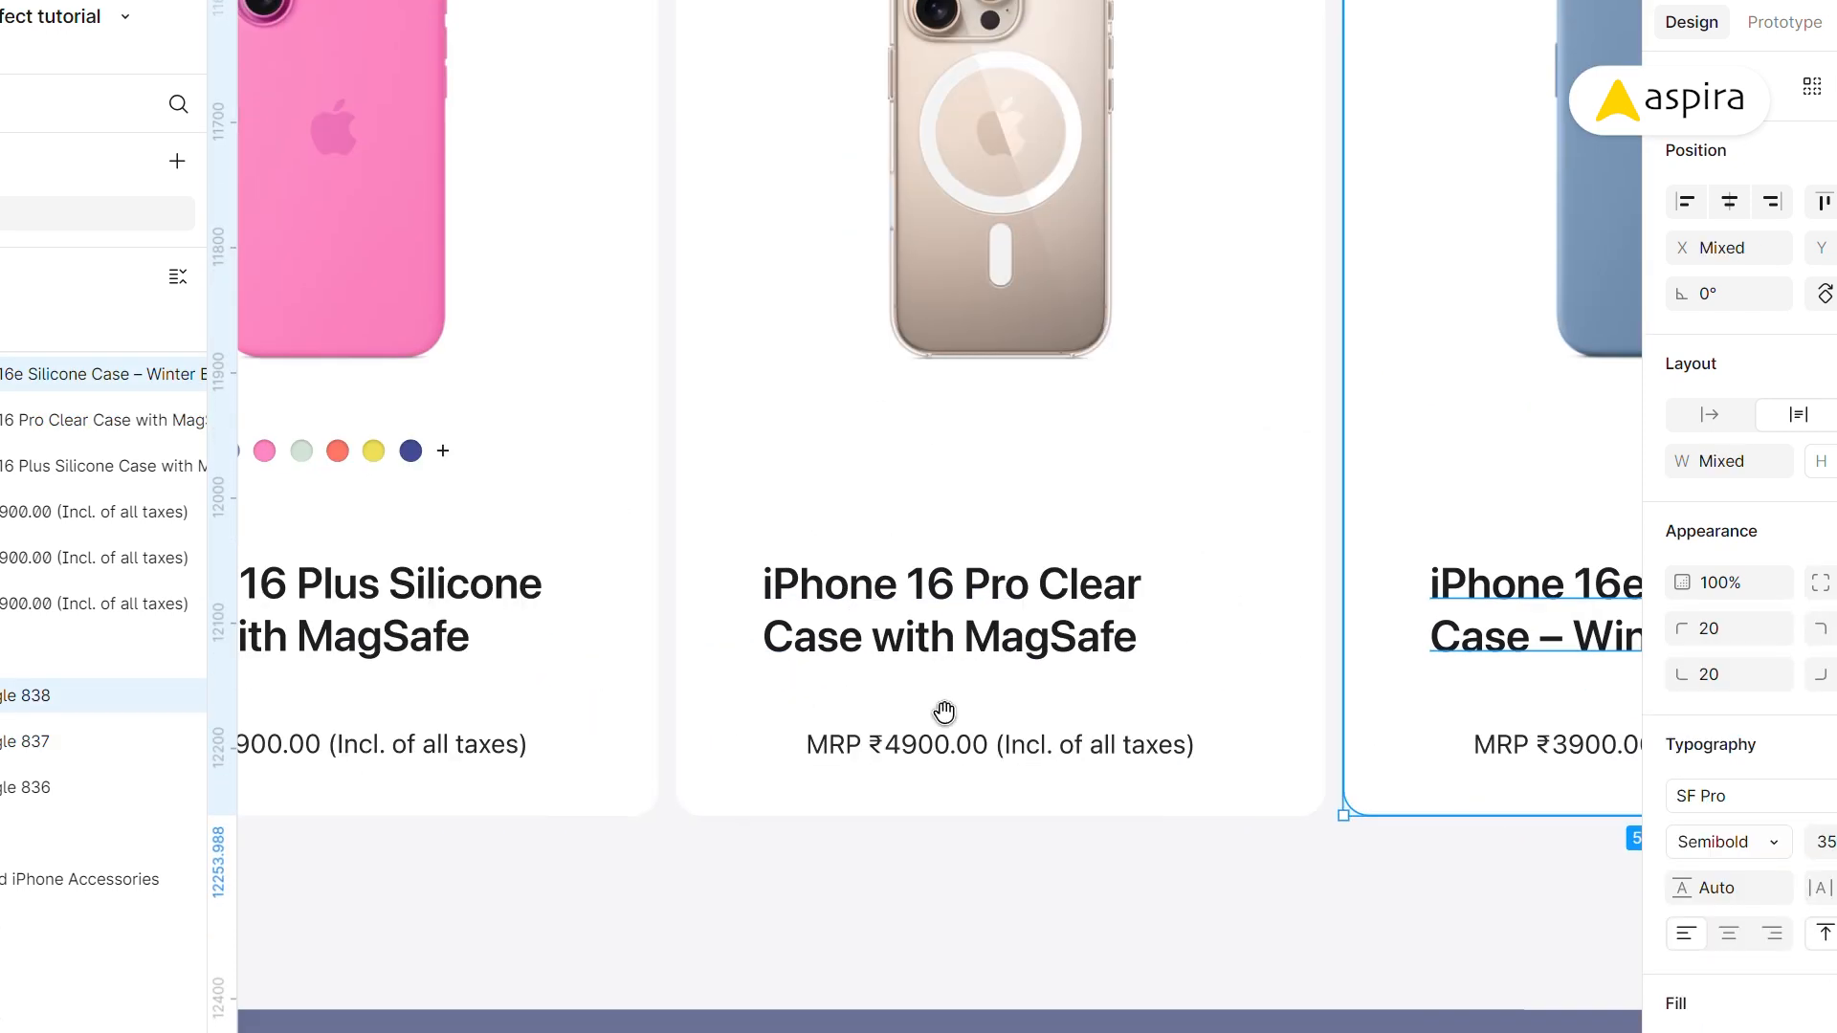
pyautogui.click(1045, 751)
pyautogui.keyDown('shift'); pyautogui.click(1569, 756); pyautogui.keyUp('shift')
pyautogui.click(1687, 889)
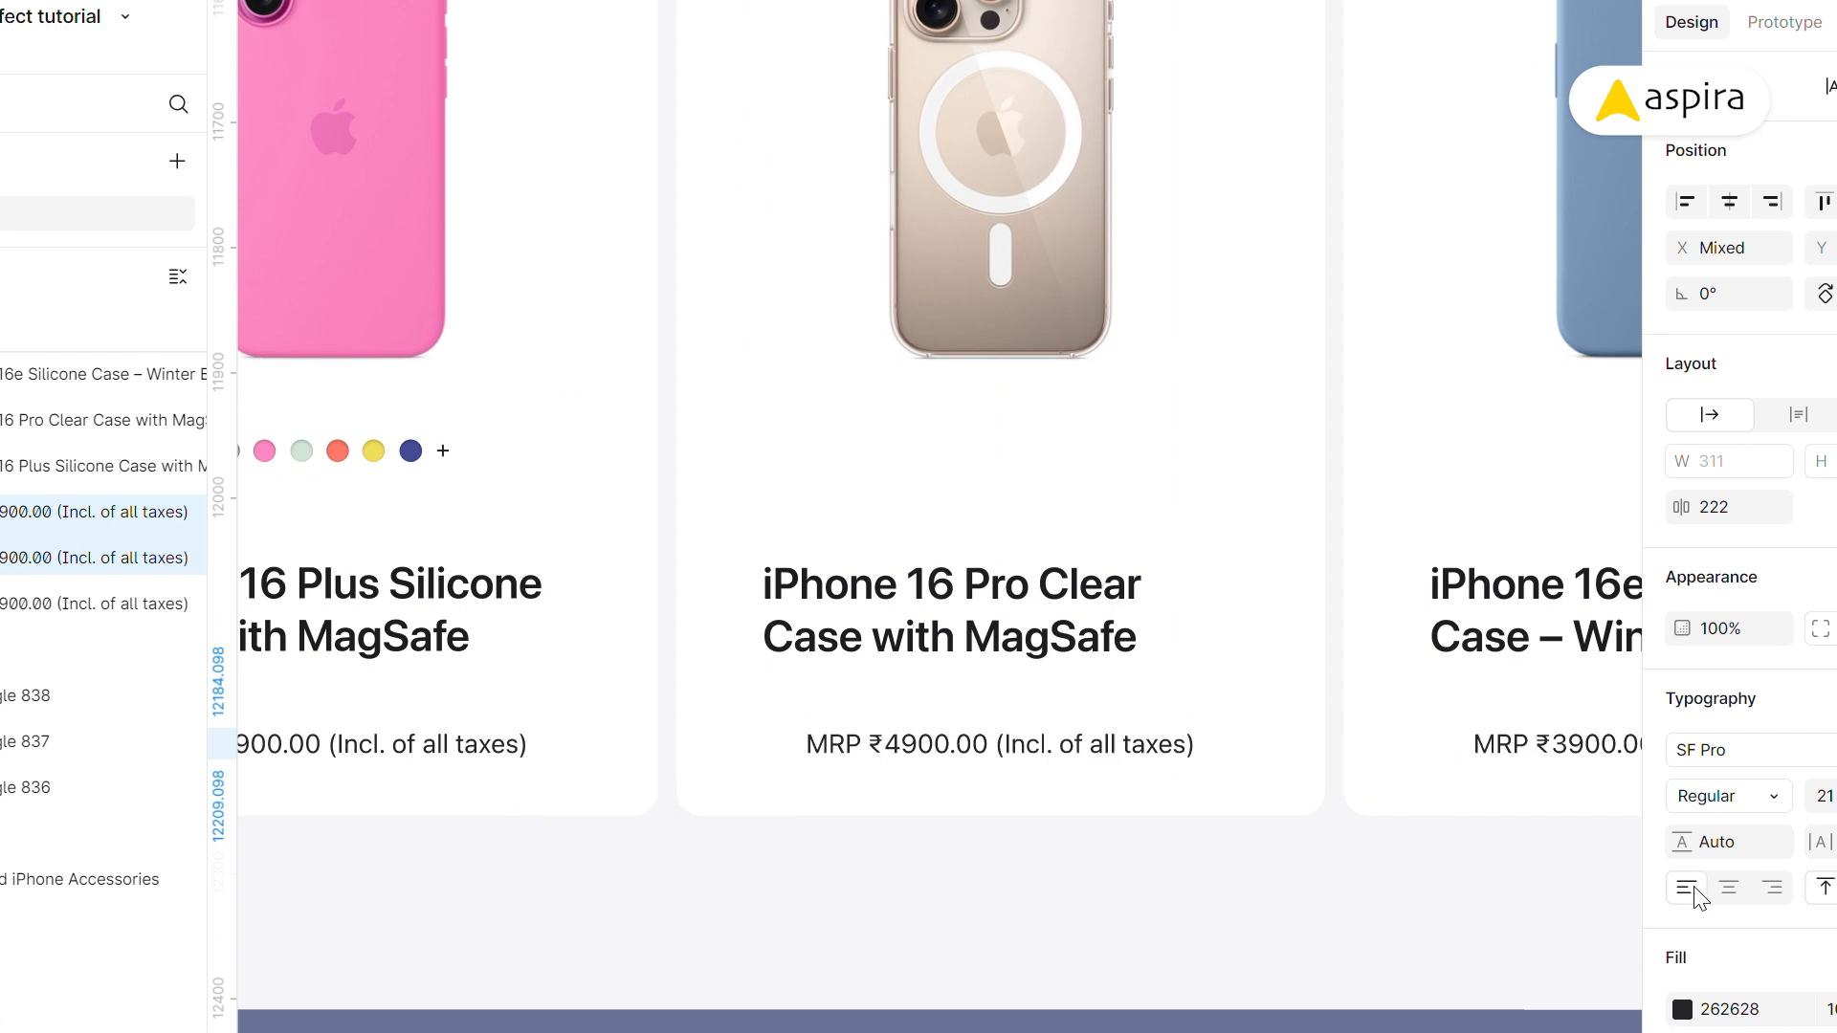
# - Align the blue case and clear case price labels to the left edges of their titles
pyautogui.click(1507, 653)
pyautogui.keyDown('shift'); pyautogui.click(1511, 744); pyautogui.keyUp('shift')
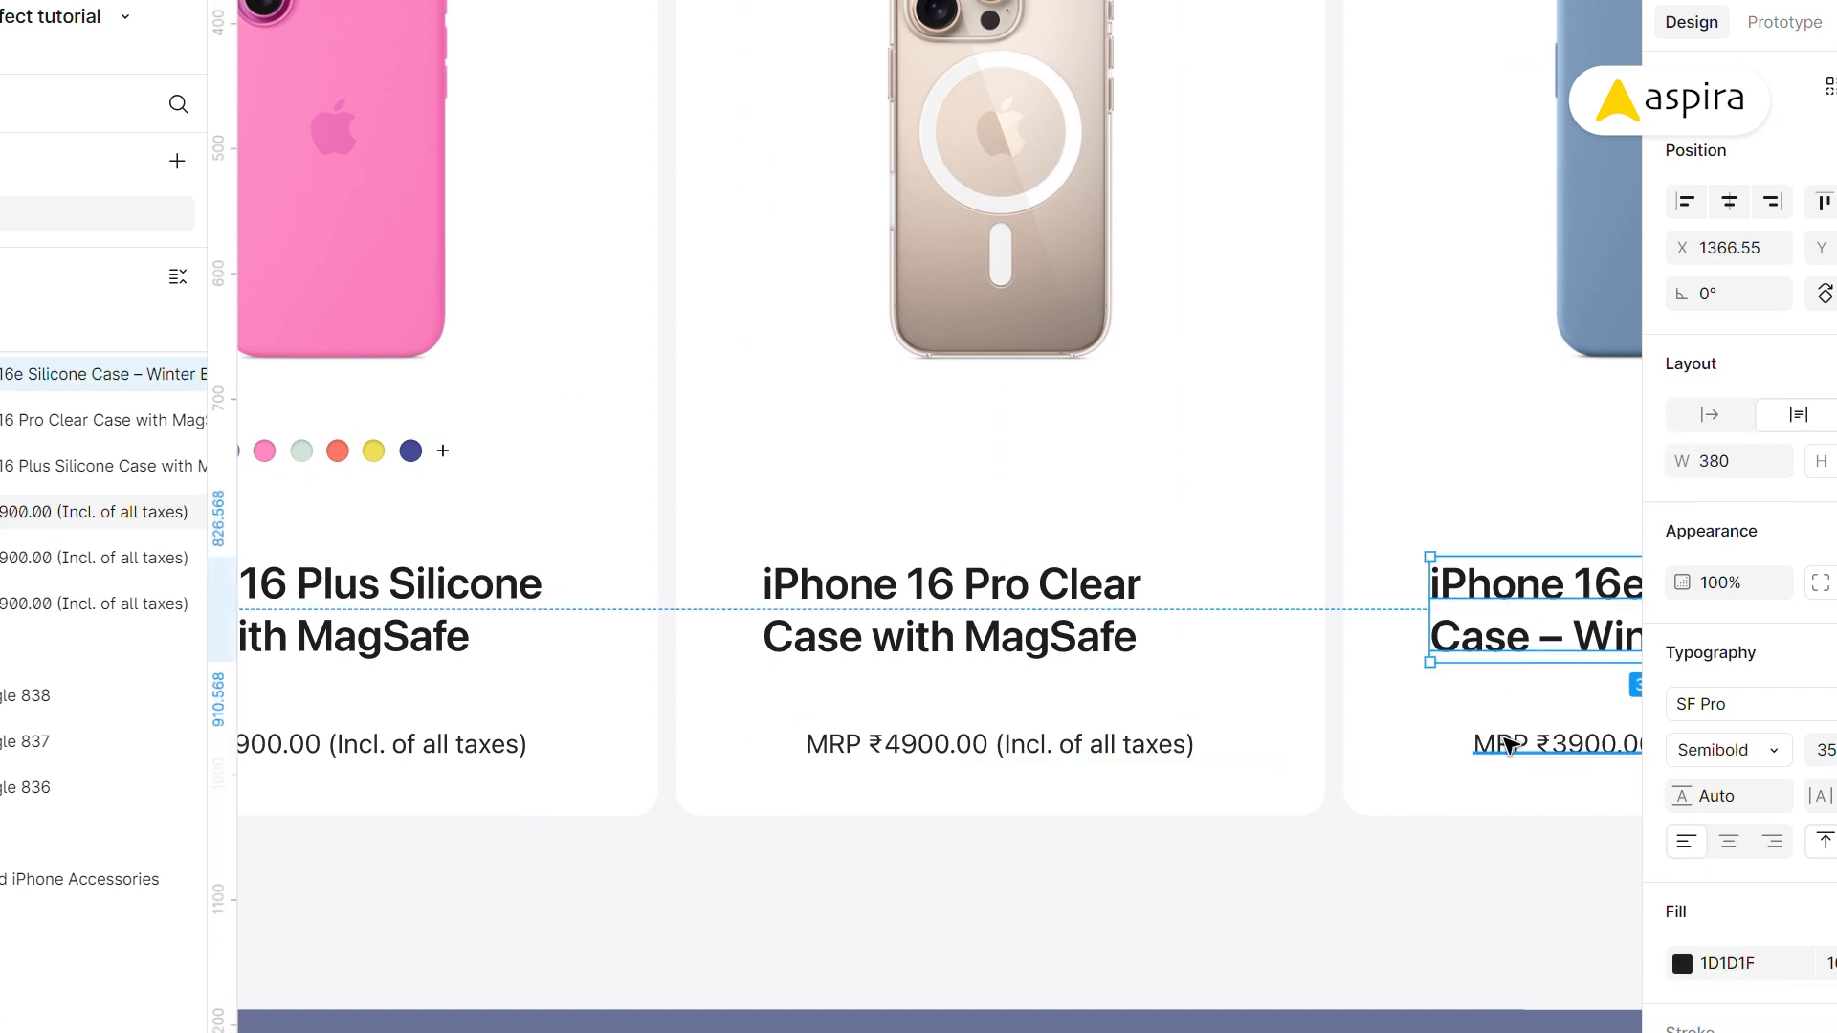
pyautogui.click(1062, 632)
pyautogui.keyDown('shift'); pyautogui.click(1025, 755); pyautogui.keyUp('shift')
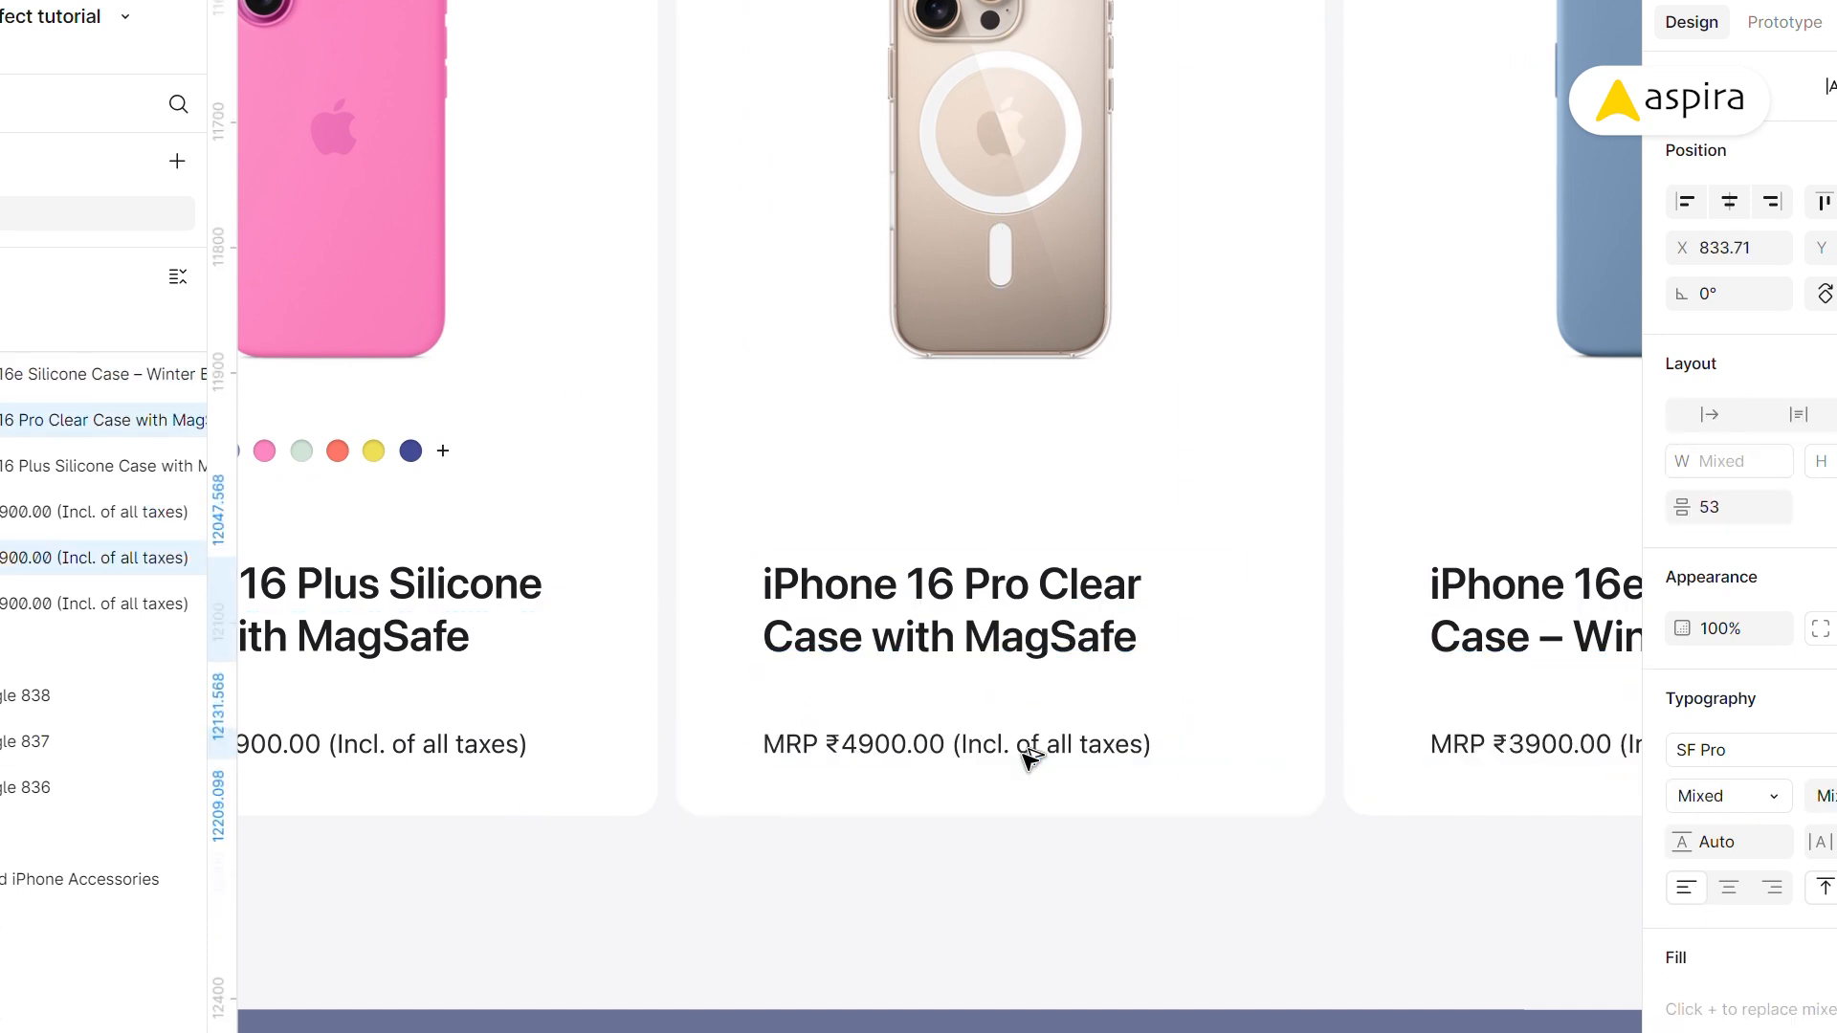
pyautogui.hotkey('ctrl', 'alt', 'l')
pyautogui.click(1013, 928)
# - Align the pink case's price label to the left edge of its title
pyautogui.hscroll(-5, 791, 587)
pyautogui.click(804, 689)
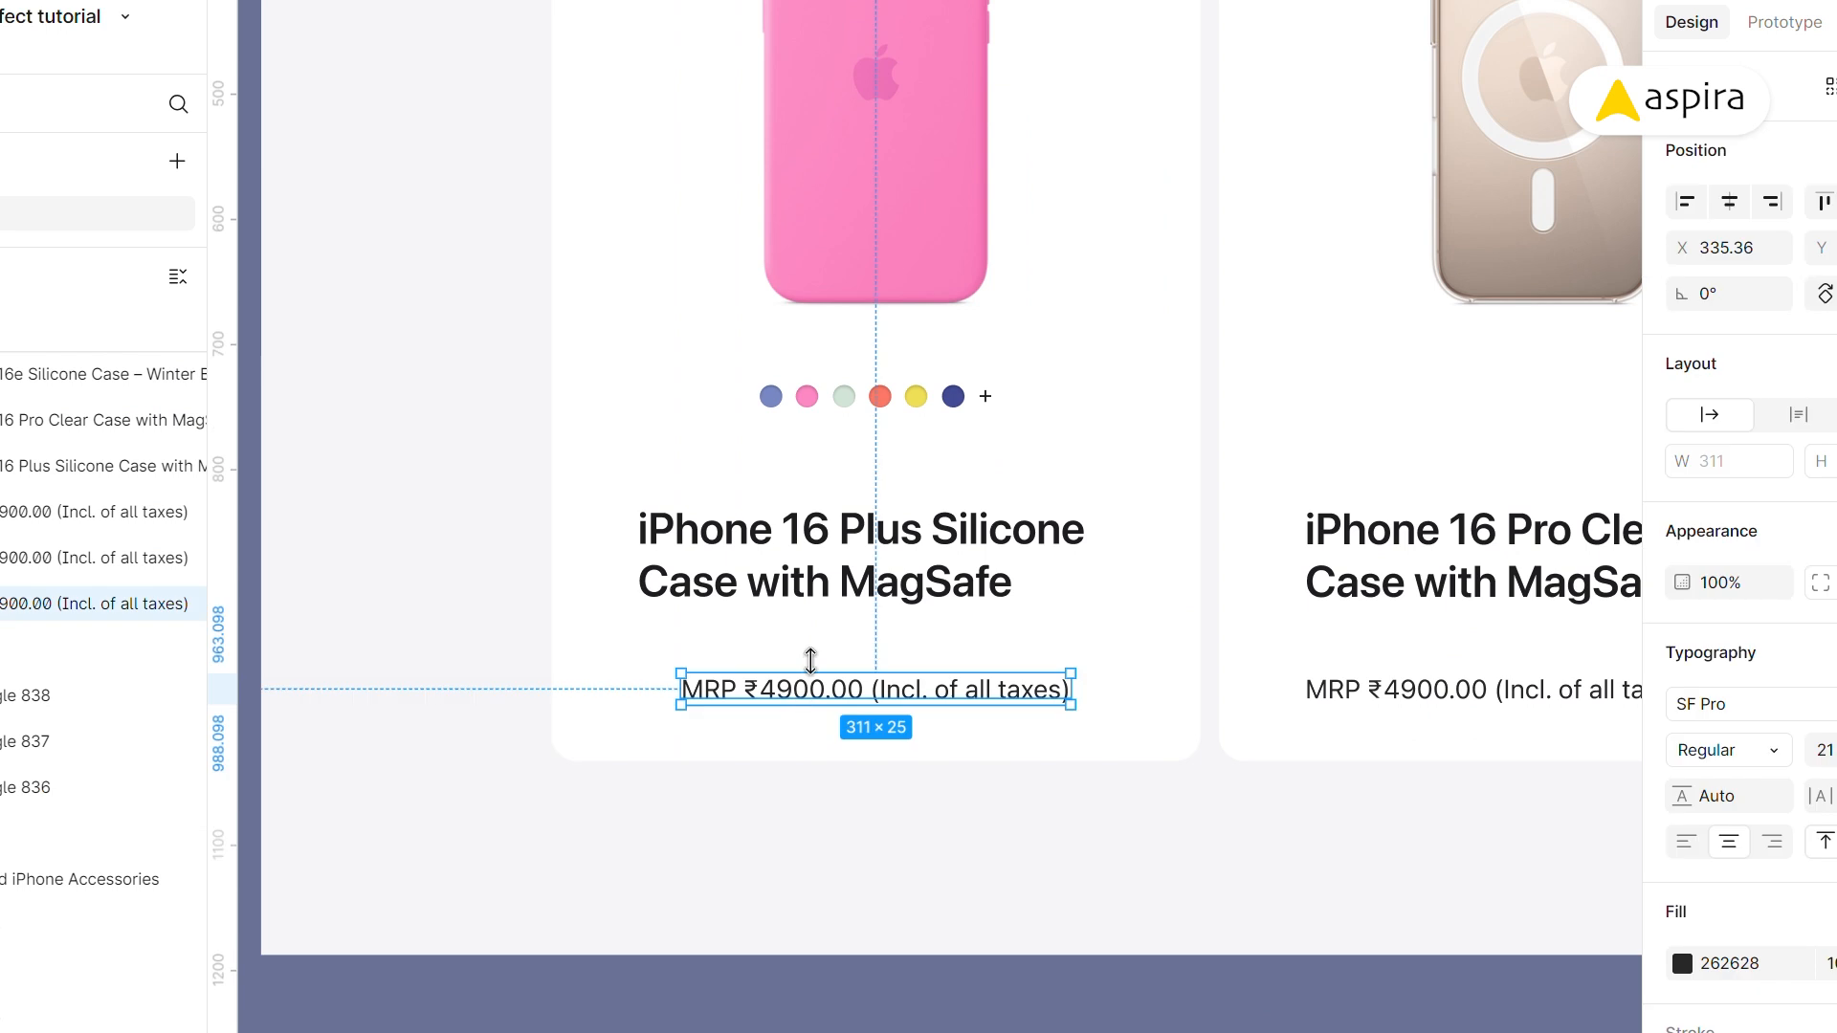
pyautogui.keyDown('shift'); pyautogui.click(799, 585); pyautogui.keyUp('shift')
pyautogui.hotkey('ctrl', 'alt', 'l')
pyautogui.click(1266, 1012)
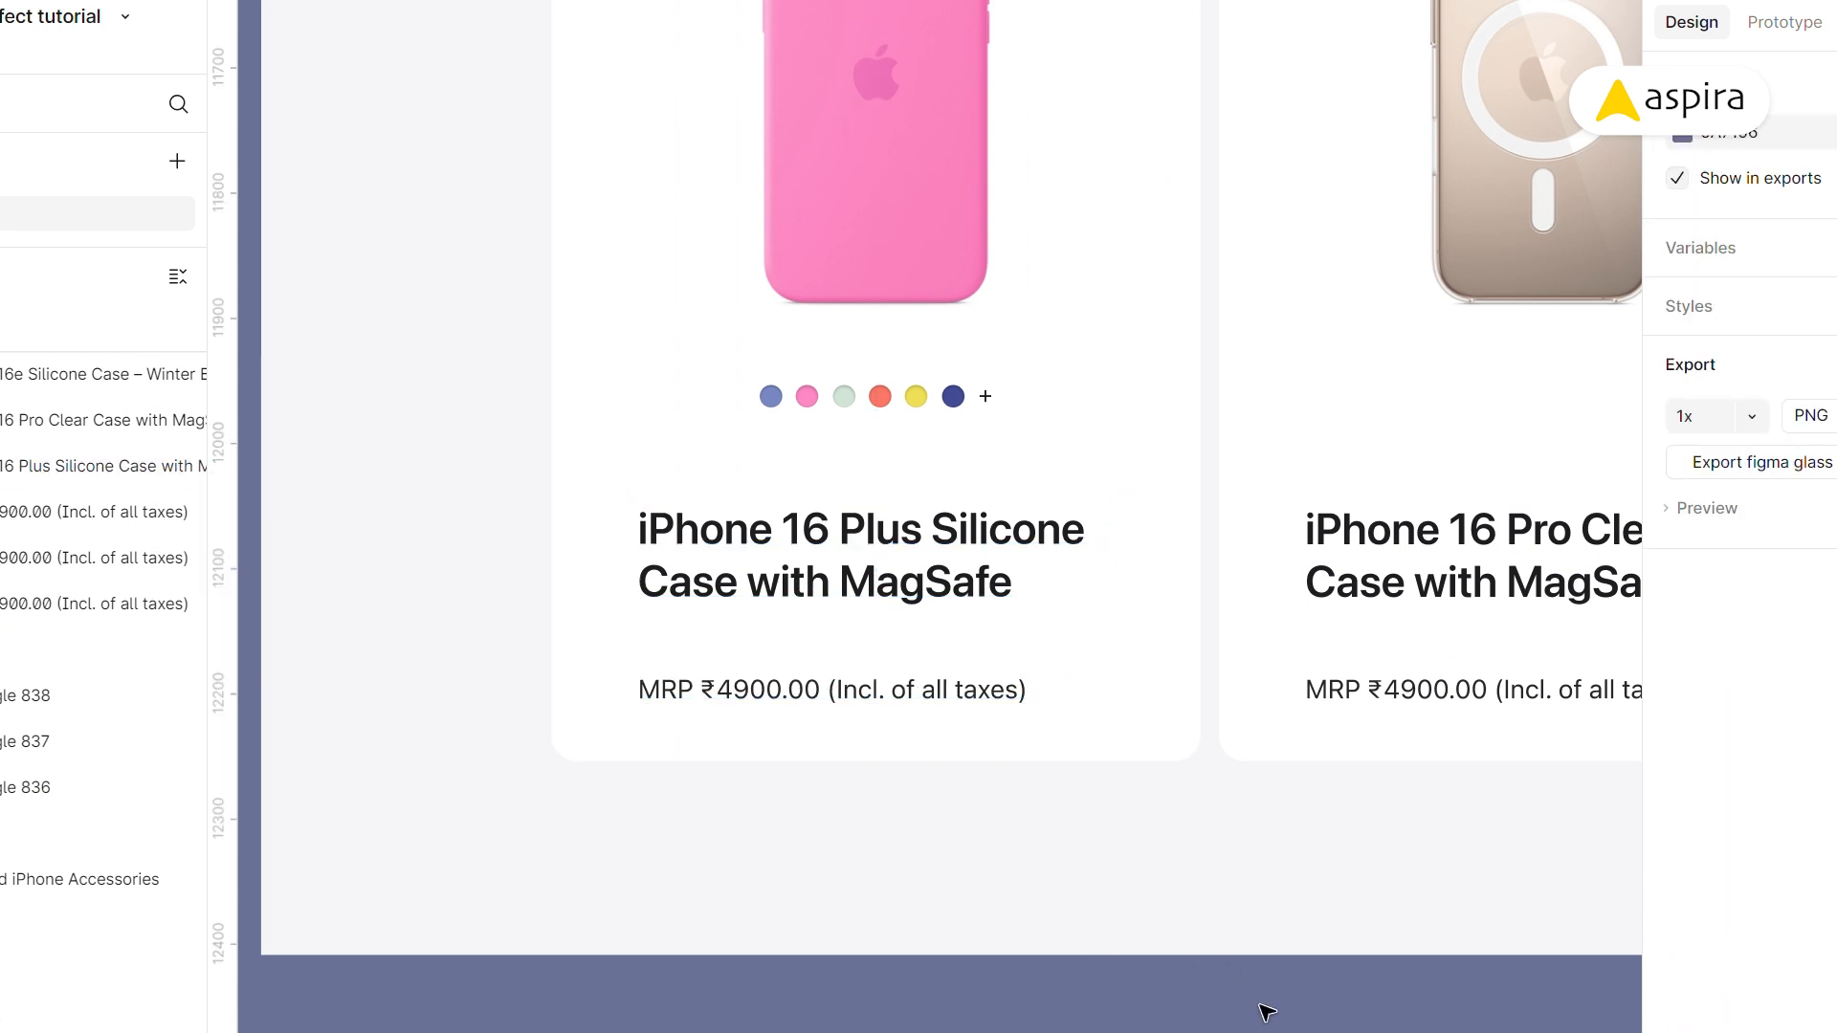
# - Hide the interface and examine the original centred version of the Featured iPhone Accessories cards for comparison
pyautogui.hotkey('ctrl', '\\')
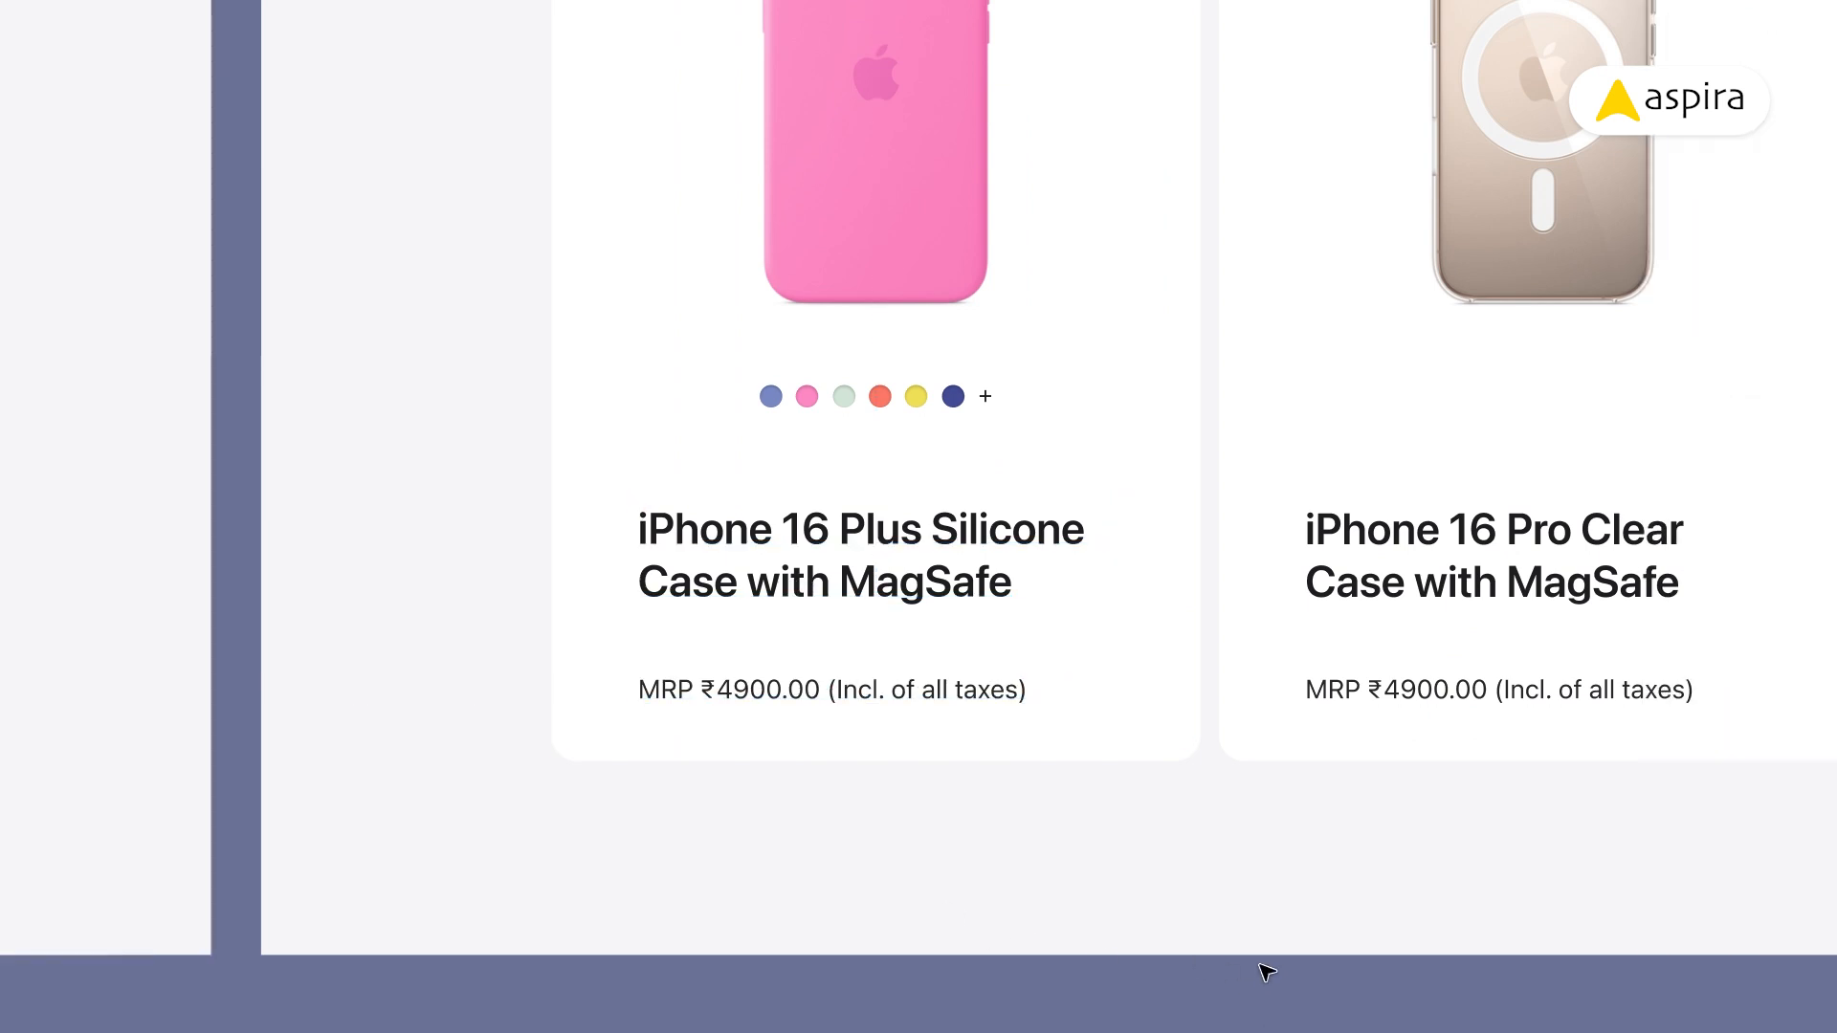
pyautogui.hotkey('ctrl', '-')
pyautogui.moveTo(45, 272); pyautogui.dragTo(668, 664)
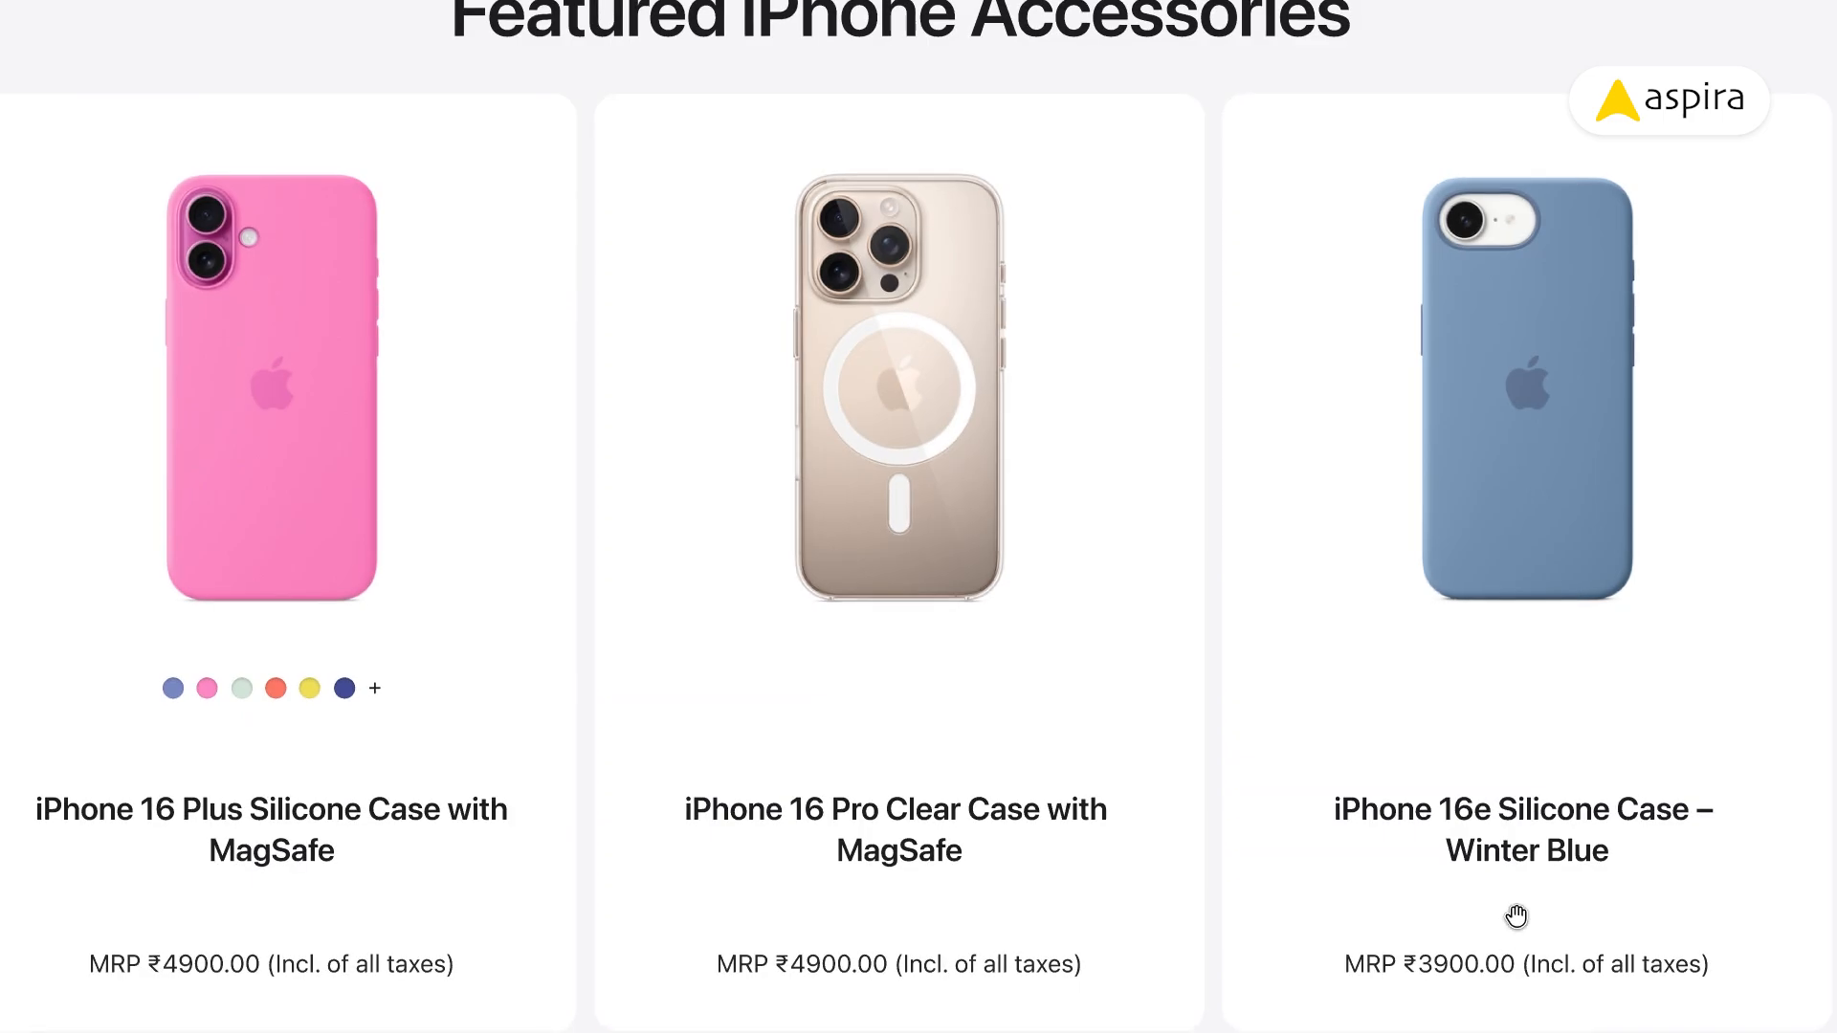
# - Shorten the pink case's price label in the restyled frame to ₹4900.00, removing the MRP prefix and the tax note
pyautogui.hscroll(12, 1505, 722)
pyautogui.hscroll(10, 902, 732)
pyautogui.scroll(-1, 623, 599)
pyautogui.moveTo(616, 660); pyautogui.dragTo(658, 775)
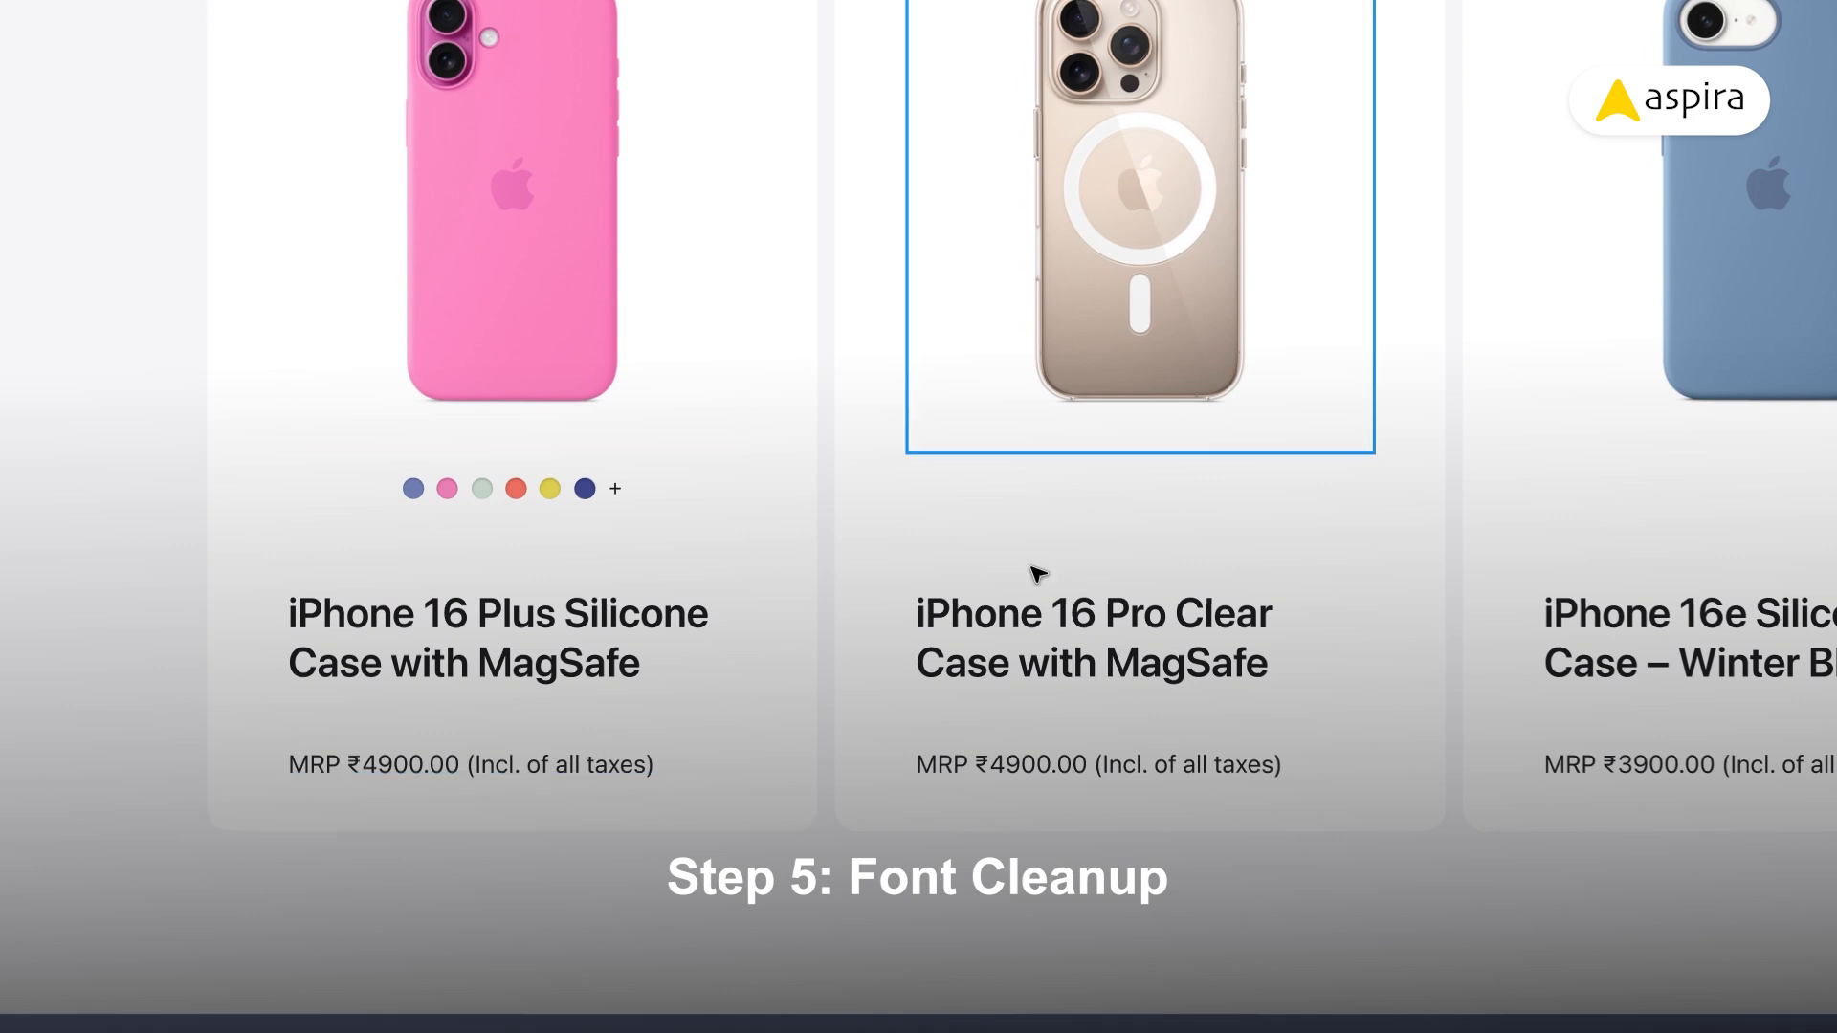
pyautogui.click(513, 761)
pyautogui.doubleClick(513, 770)
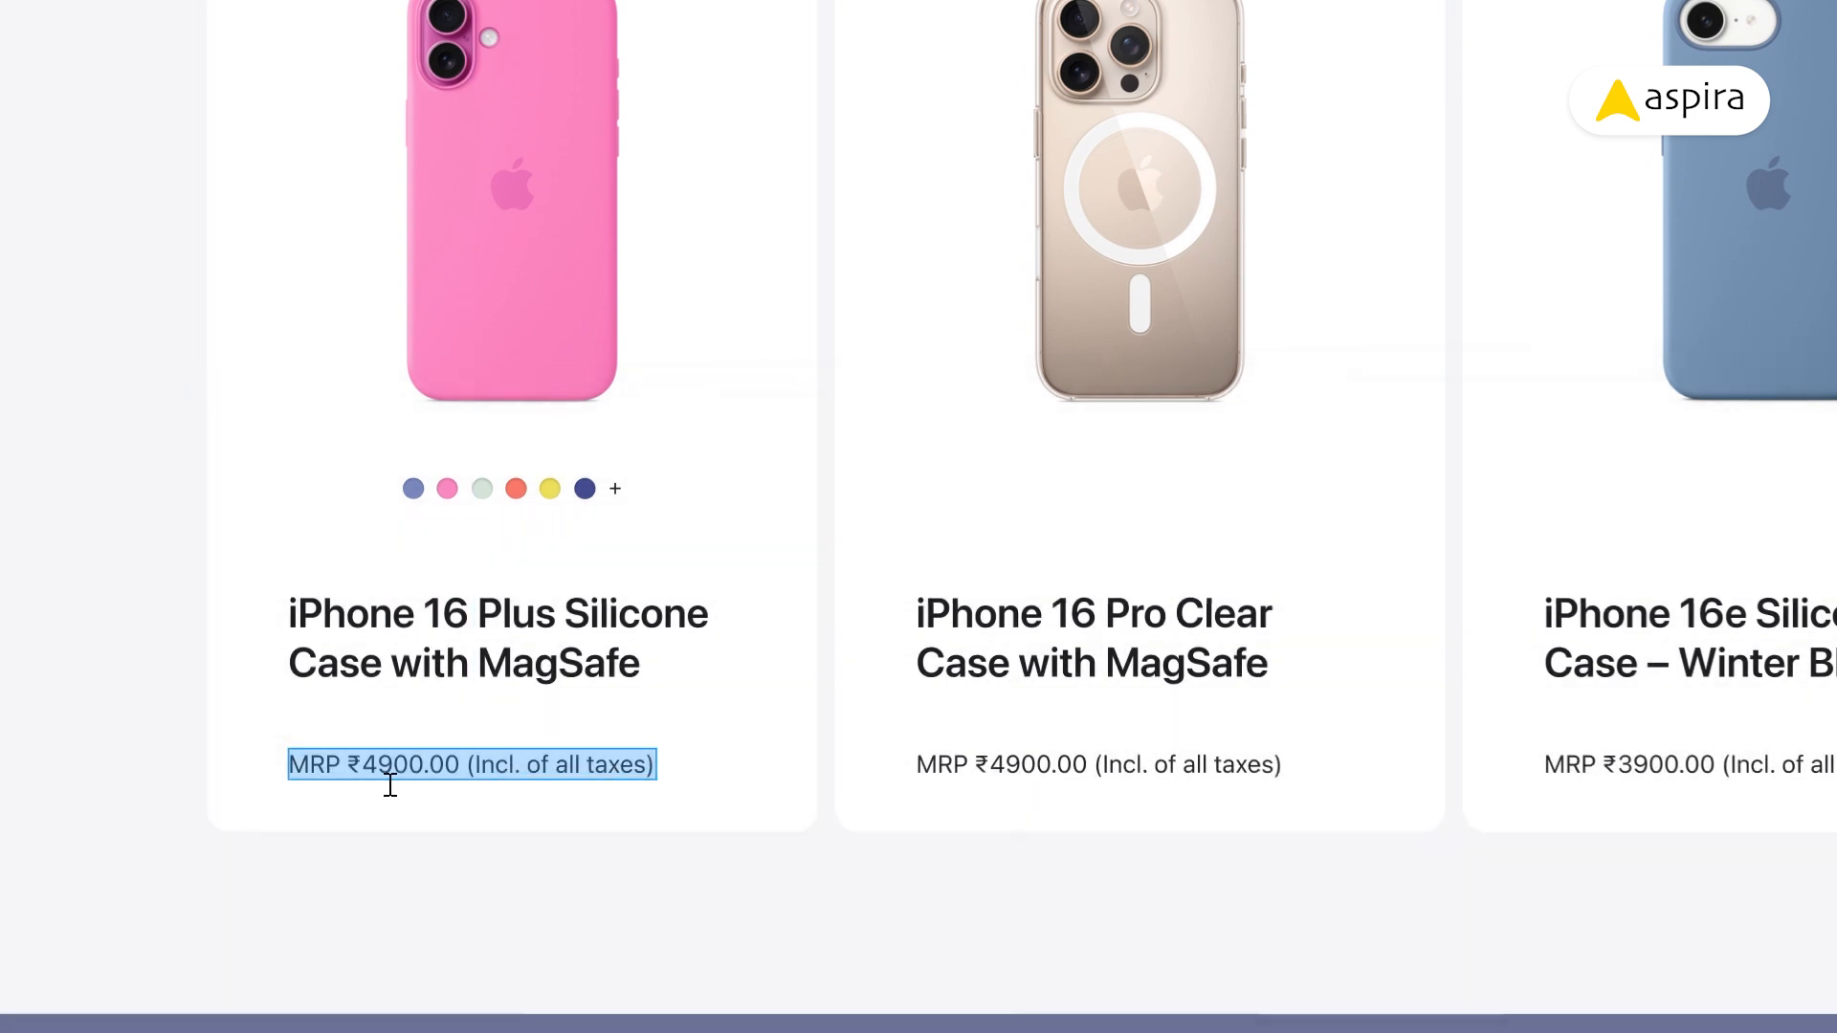
pyautogui.click(359, 775)
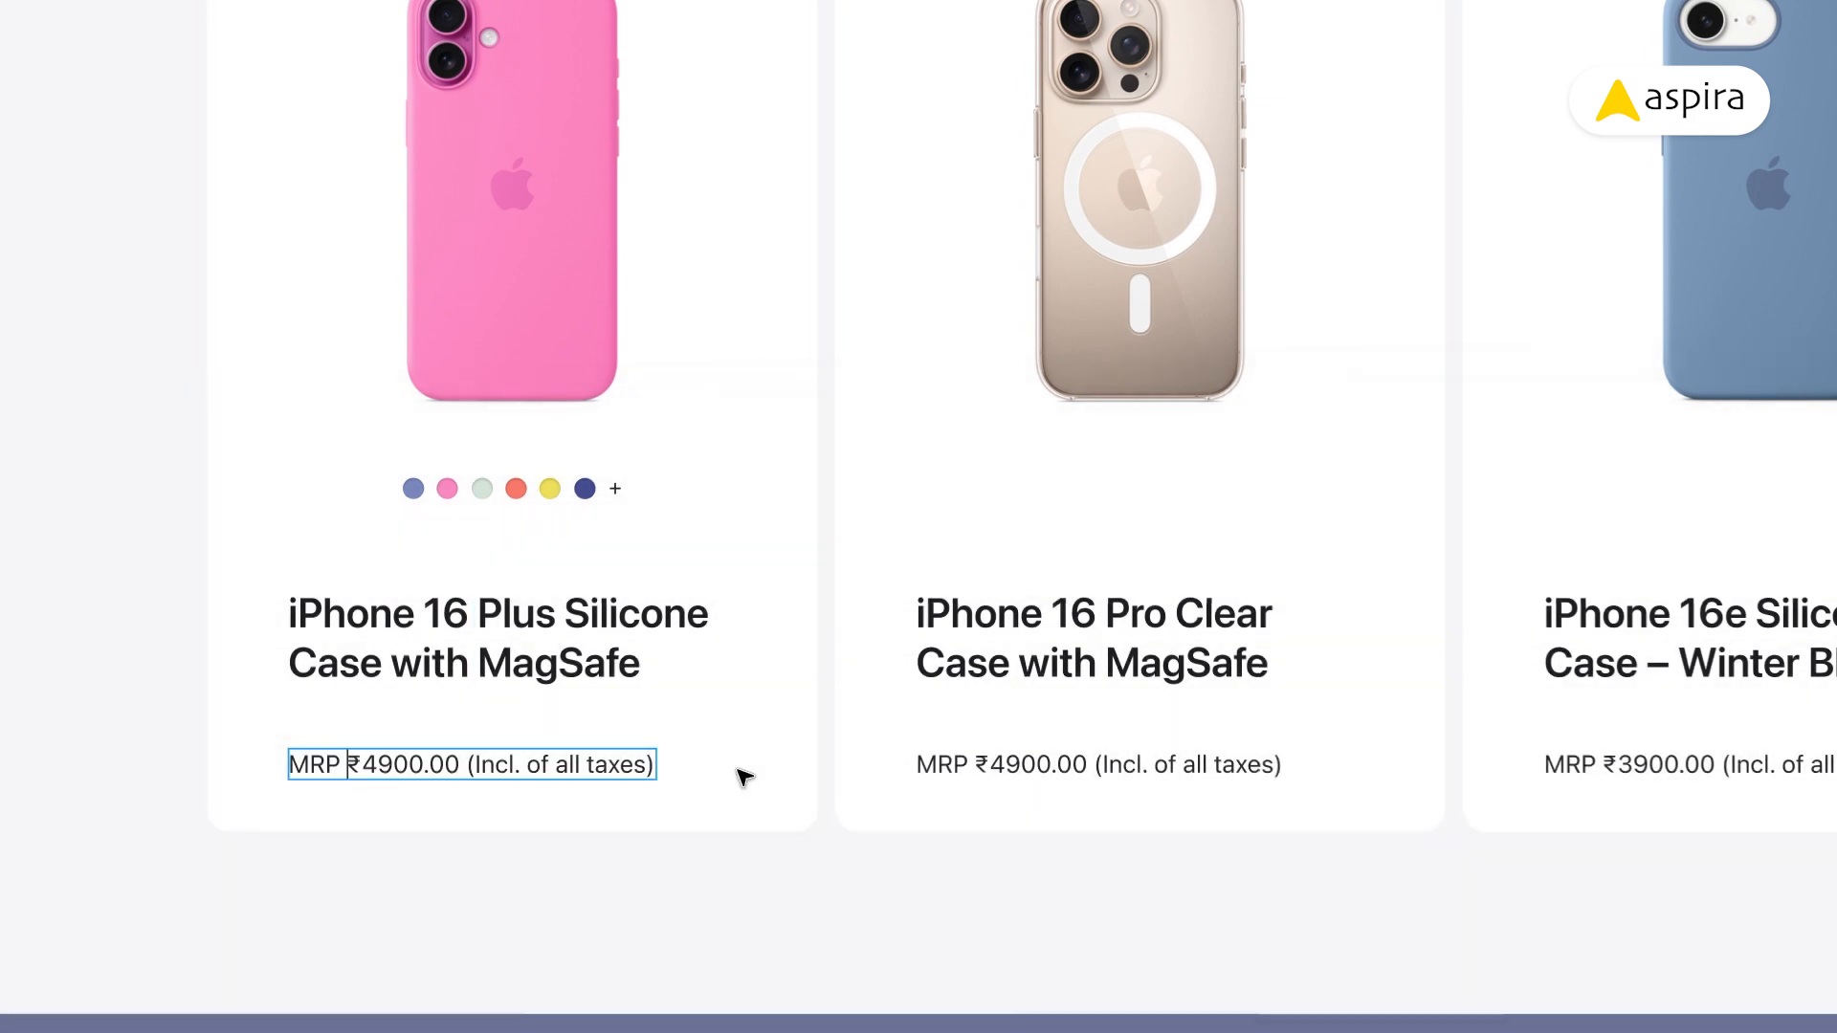
pyautogui.press('BackSpace')
pyautogui.press('BackSpace')
pyautogui.press('BackSpace')
pyautogui.press('BackSpace')
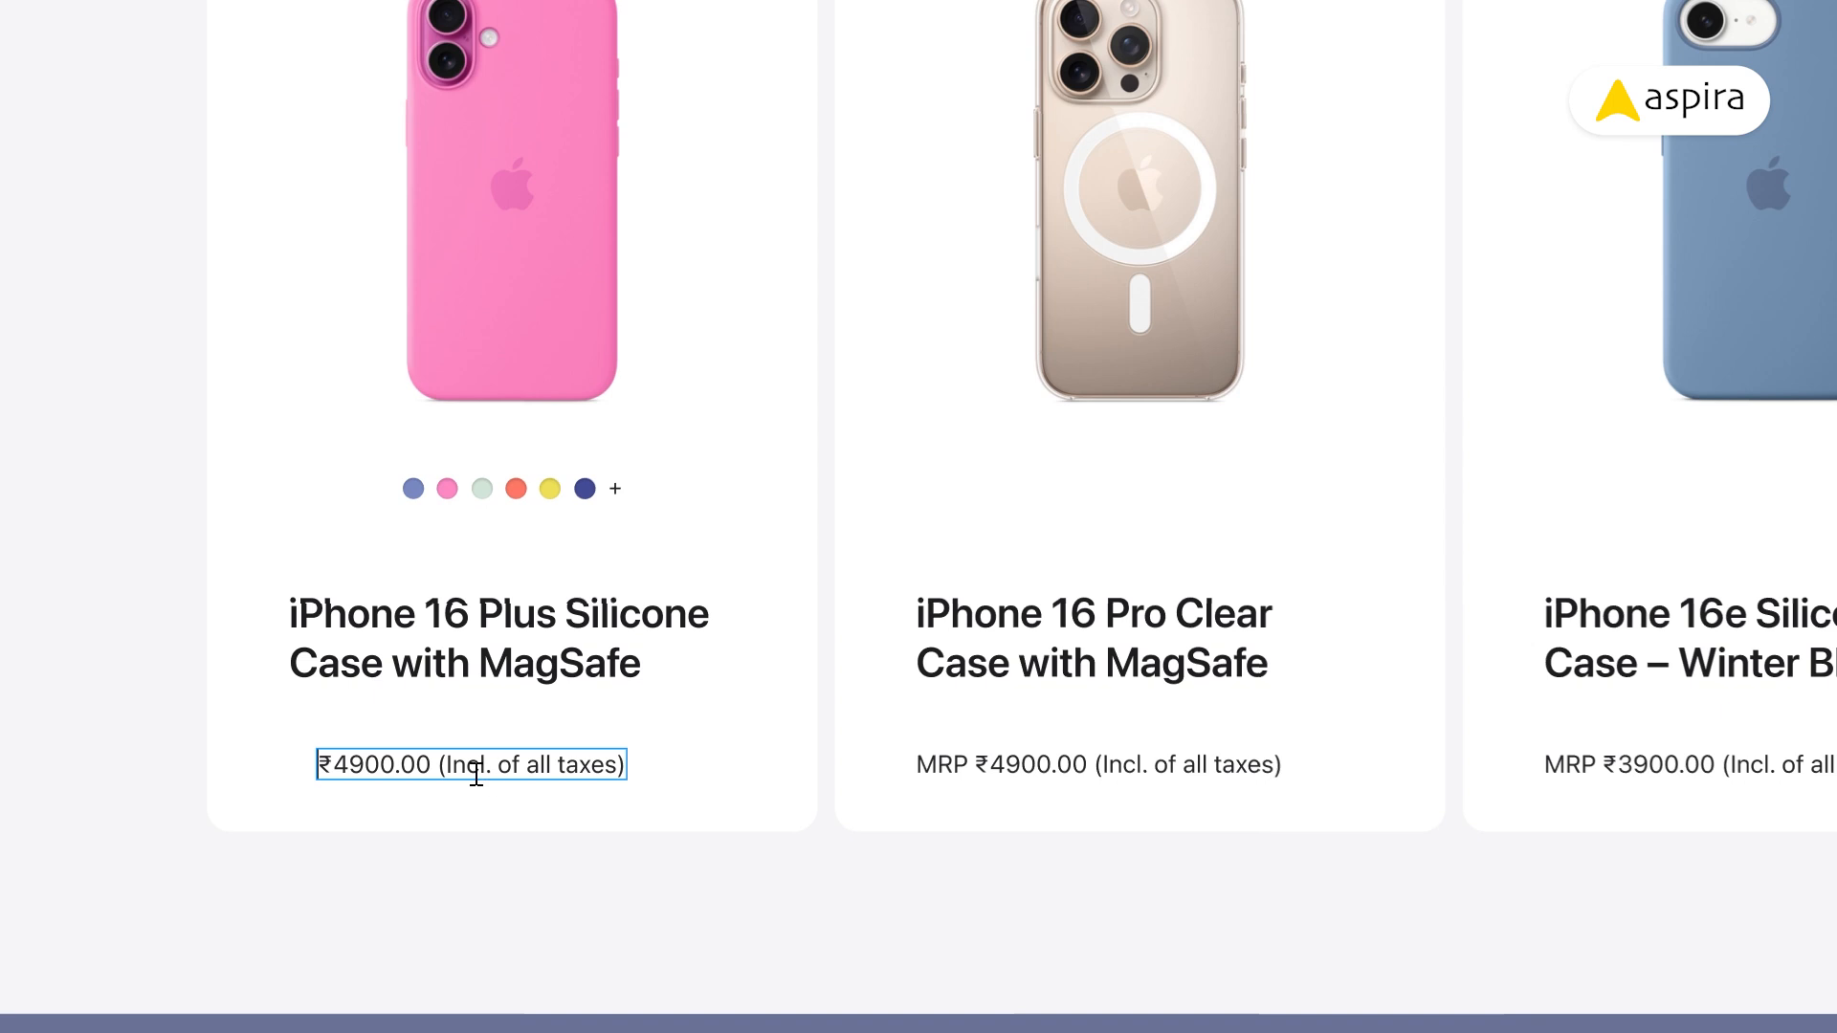
pyautogui.moveTo(436, 765); pyautogui.dragTo(744, 766)
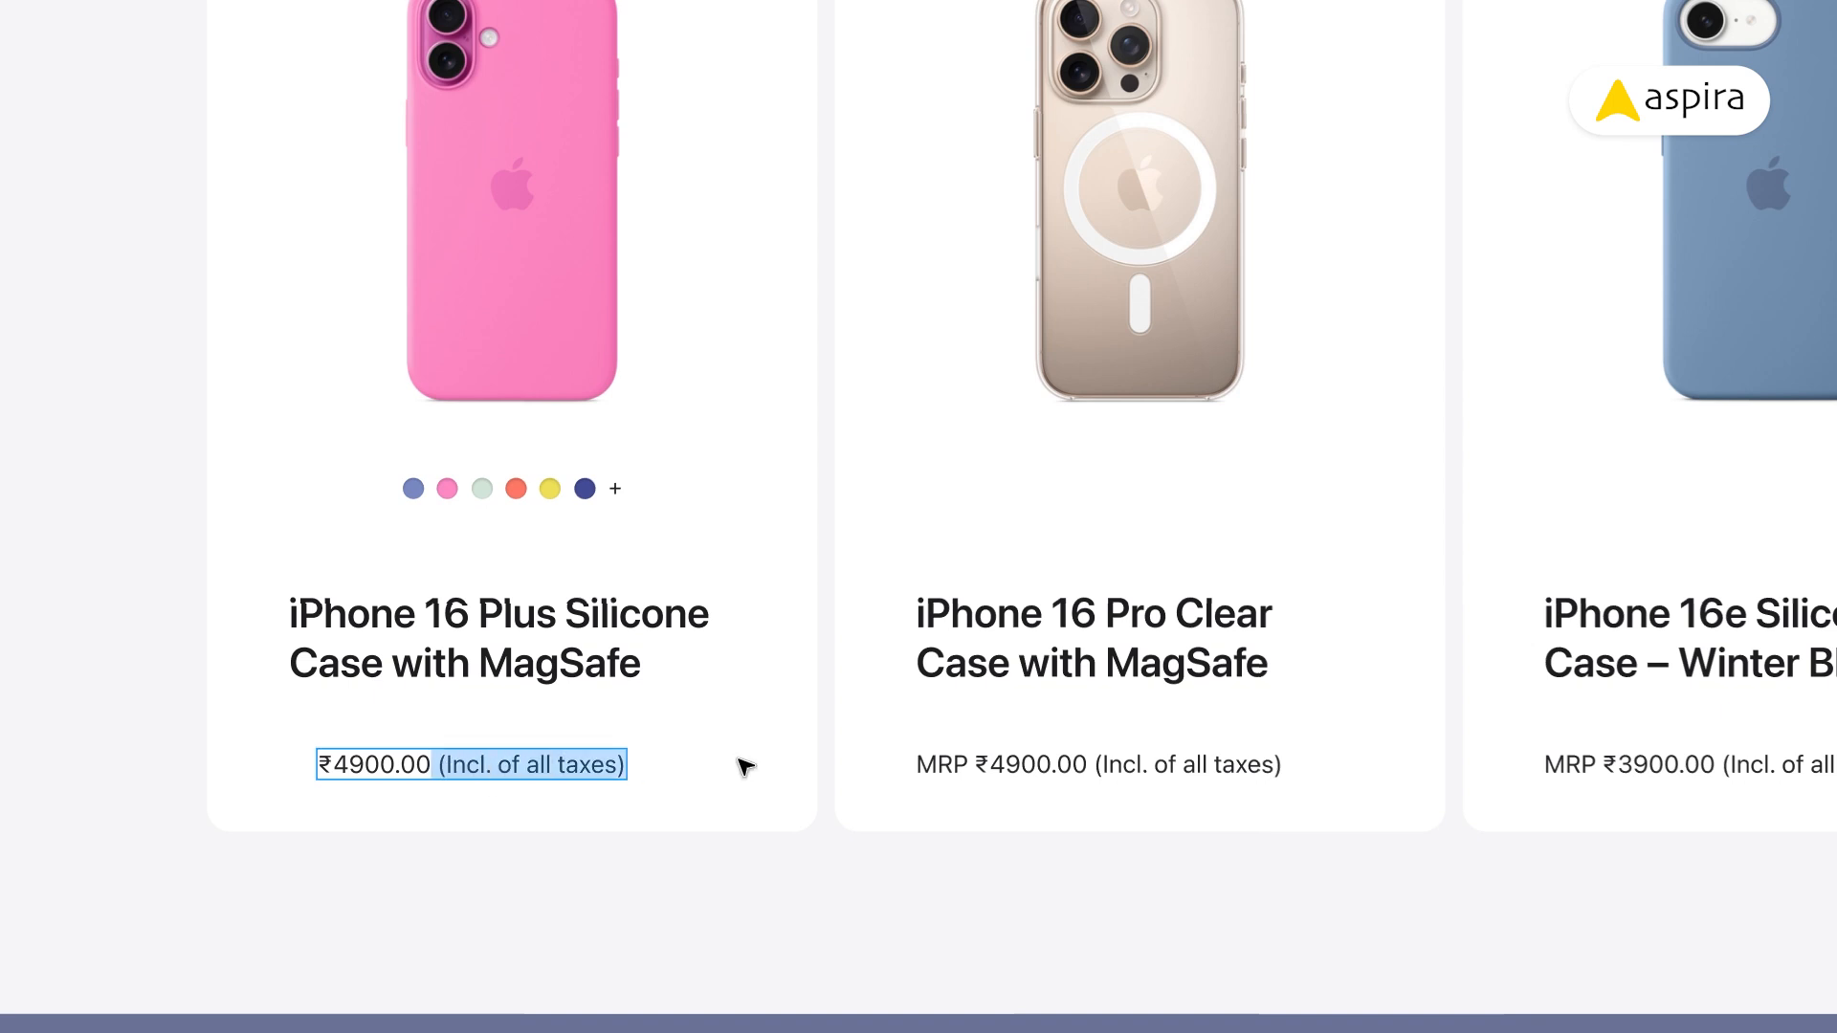
pyautogui.press('BackSpace')
pyautogui.press('Escape')
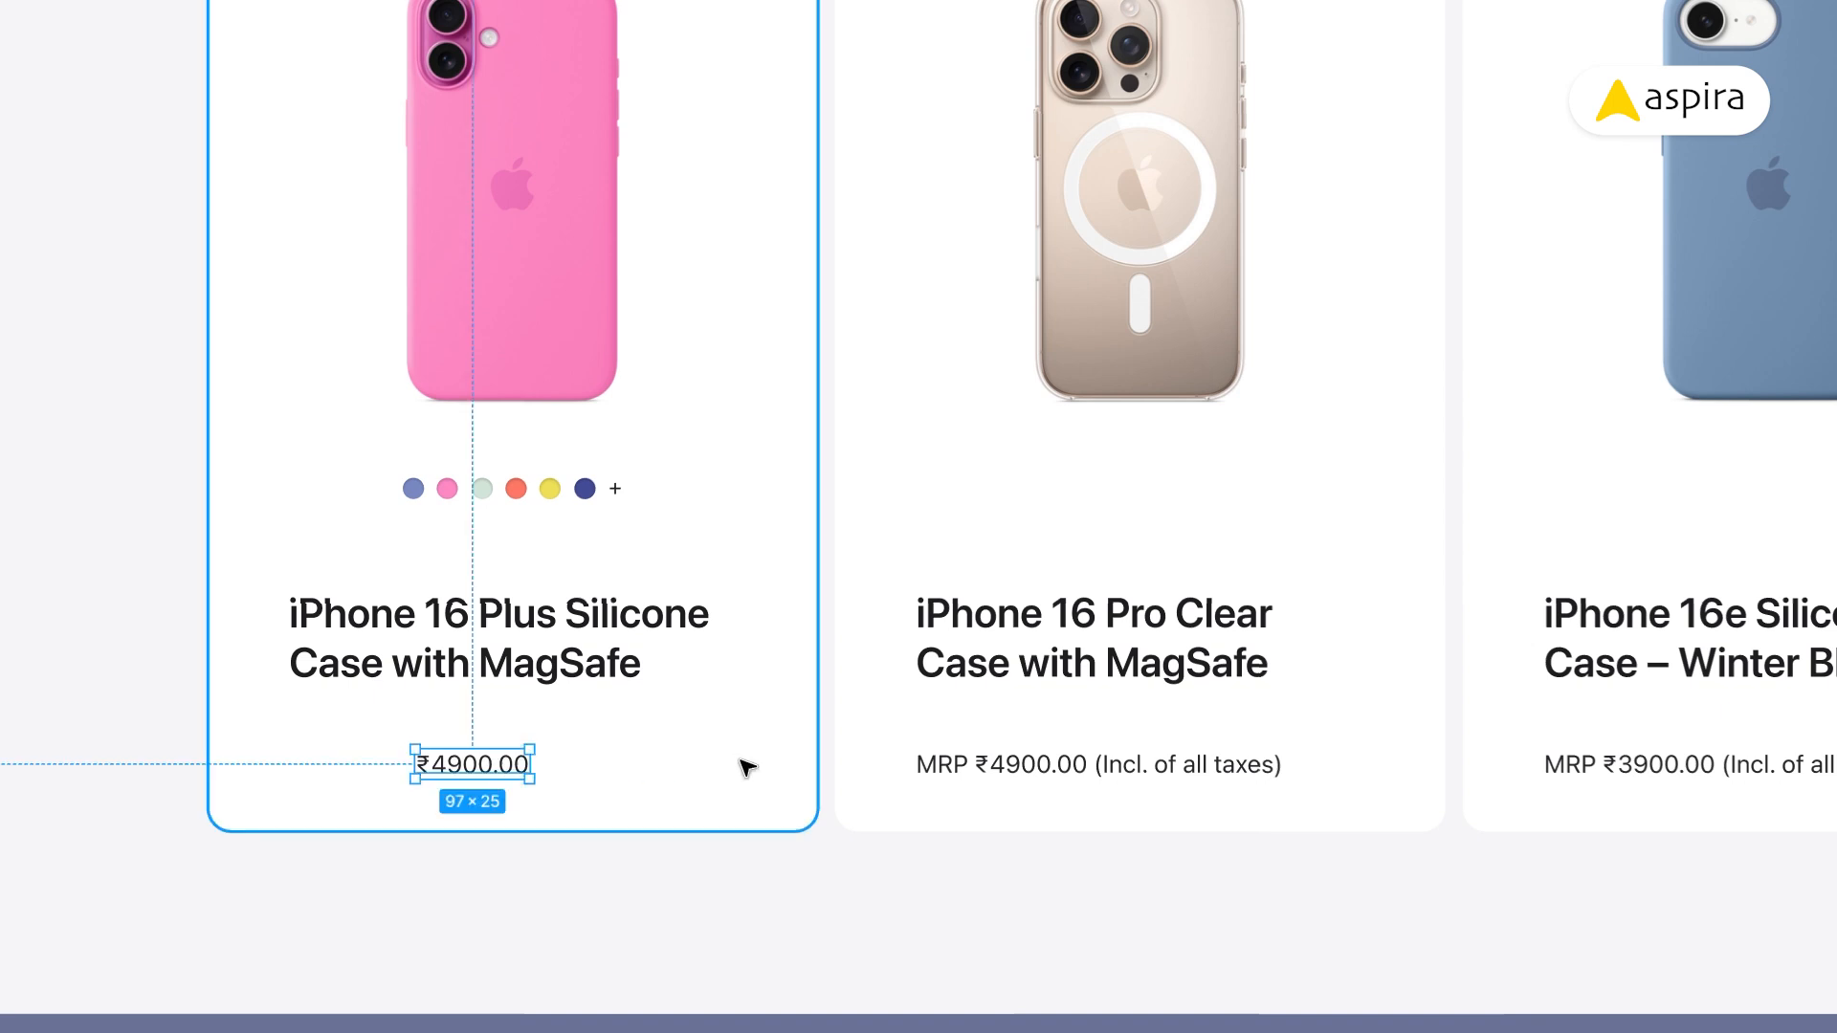
# - Show the interface again and align the pink case's price label to the left edge of its title
pyautogui.hotkey('ctrl', '\\')
pyautogui.press('space')
pyautogui.moveTo(615, 615); pyautogui.dragTo(777, 607)
pyautogui.keyDown('shift'); pyautogui.click(697, 627); pyautogui.keyUp('shift')
pyautogui.hotkey('alt', 'a')
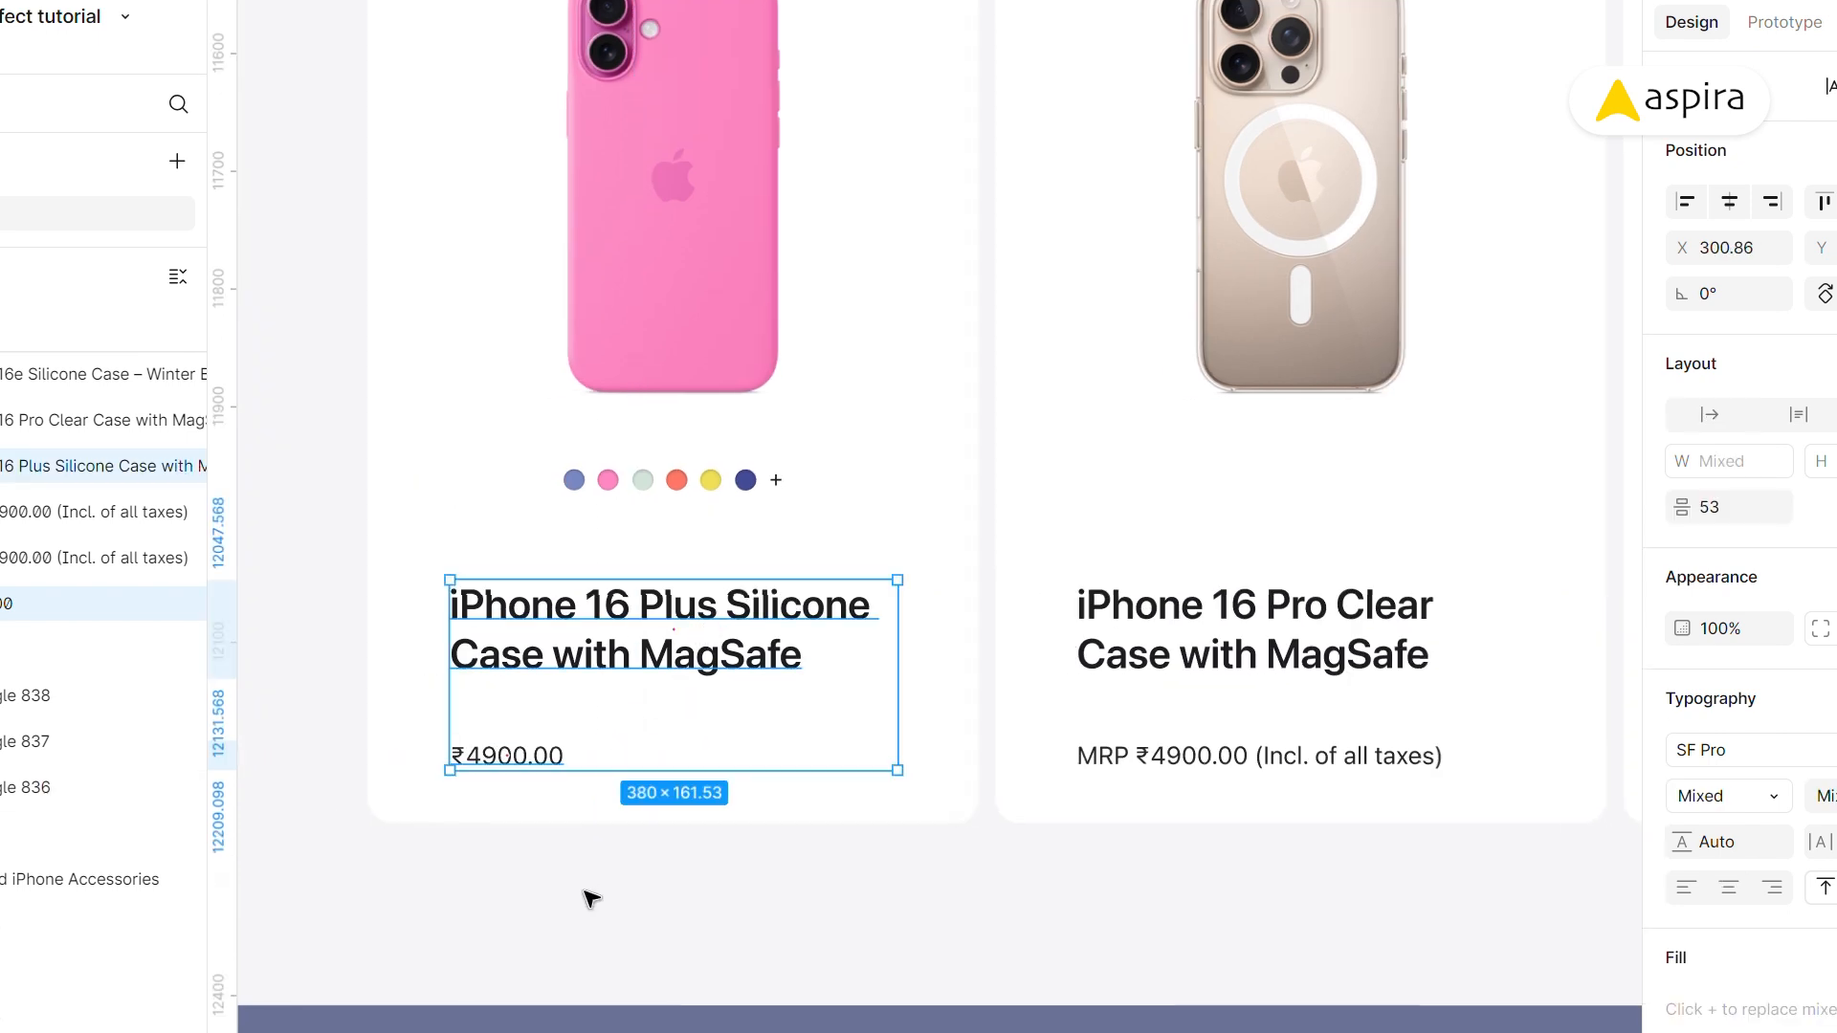
pyautogui.click(590, 893)
# - Increase the font size of the pink case's price label to 26
pyautogui.click(536, 768)
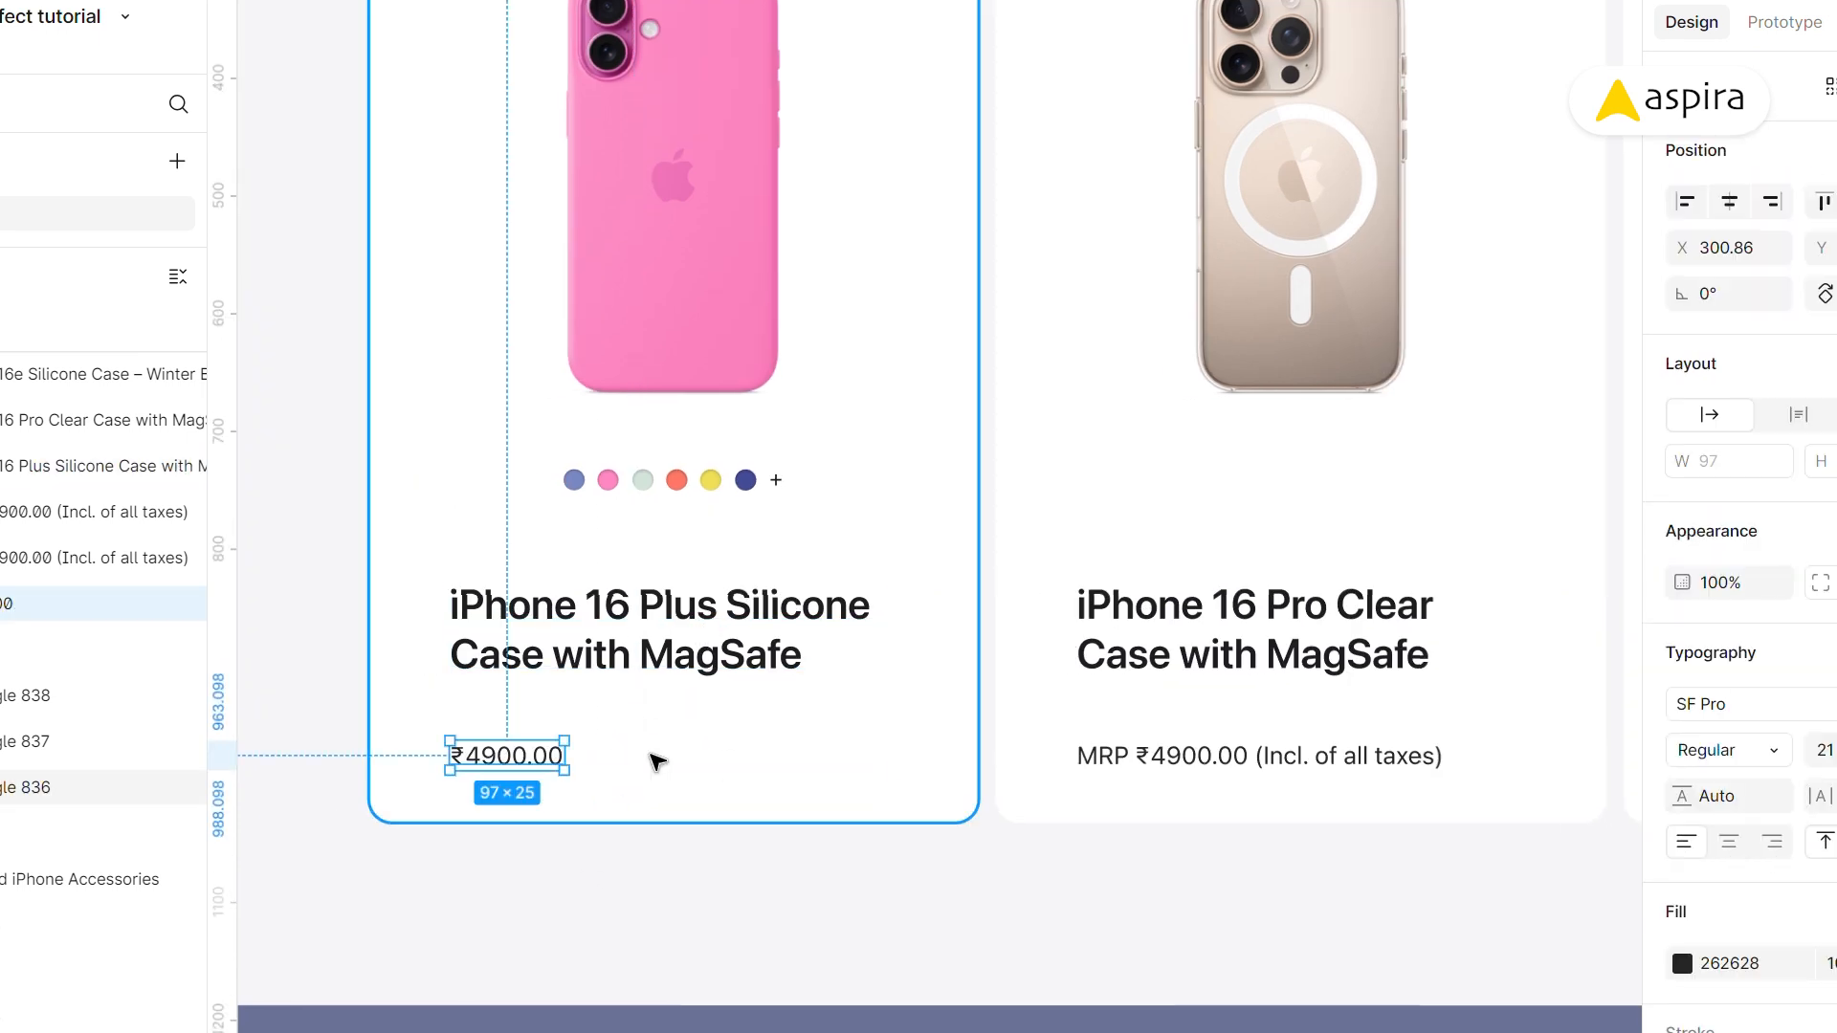
pyautogui.click(1823, 750)
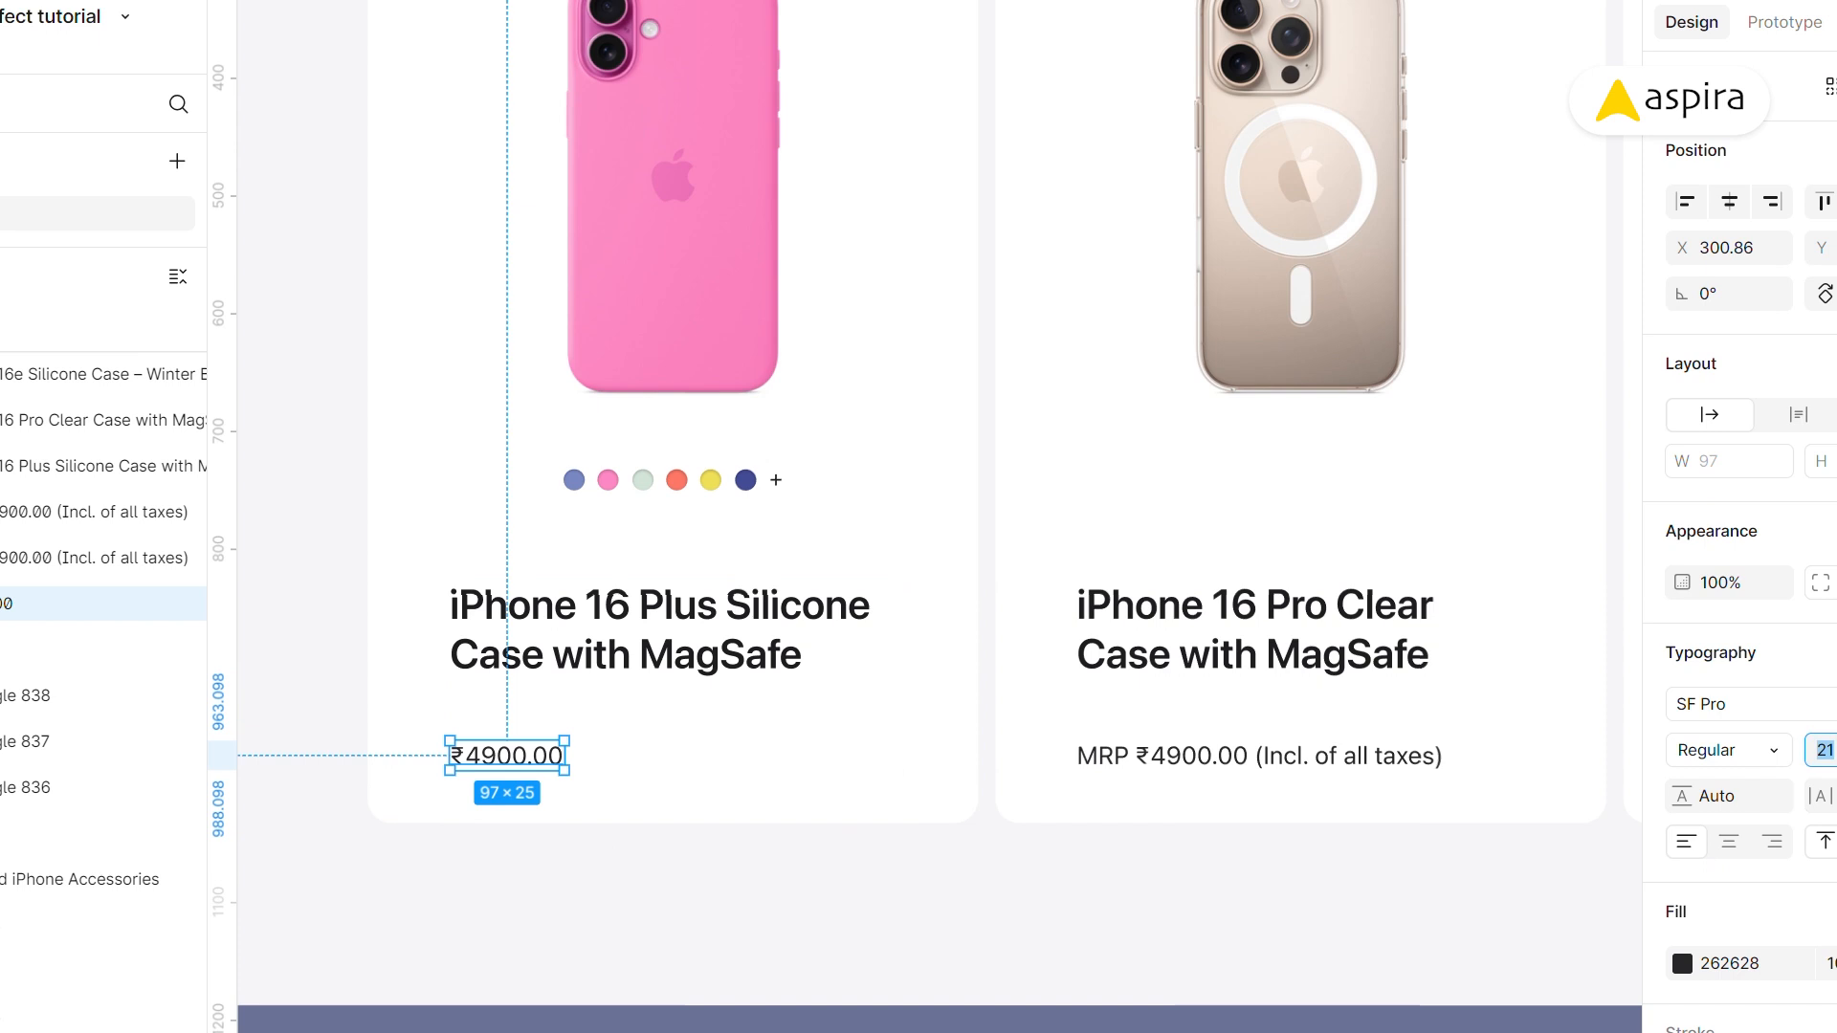
pyautogui.press('Up')
pyautogui.press('Up')
pyautogui.press('Up')
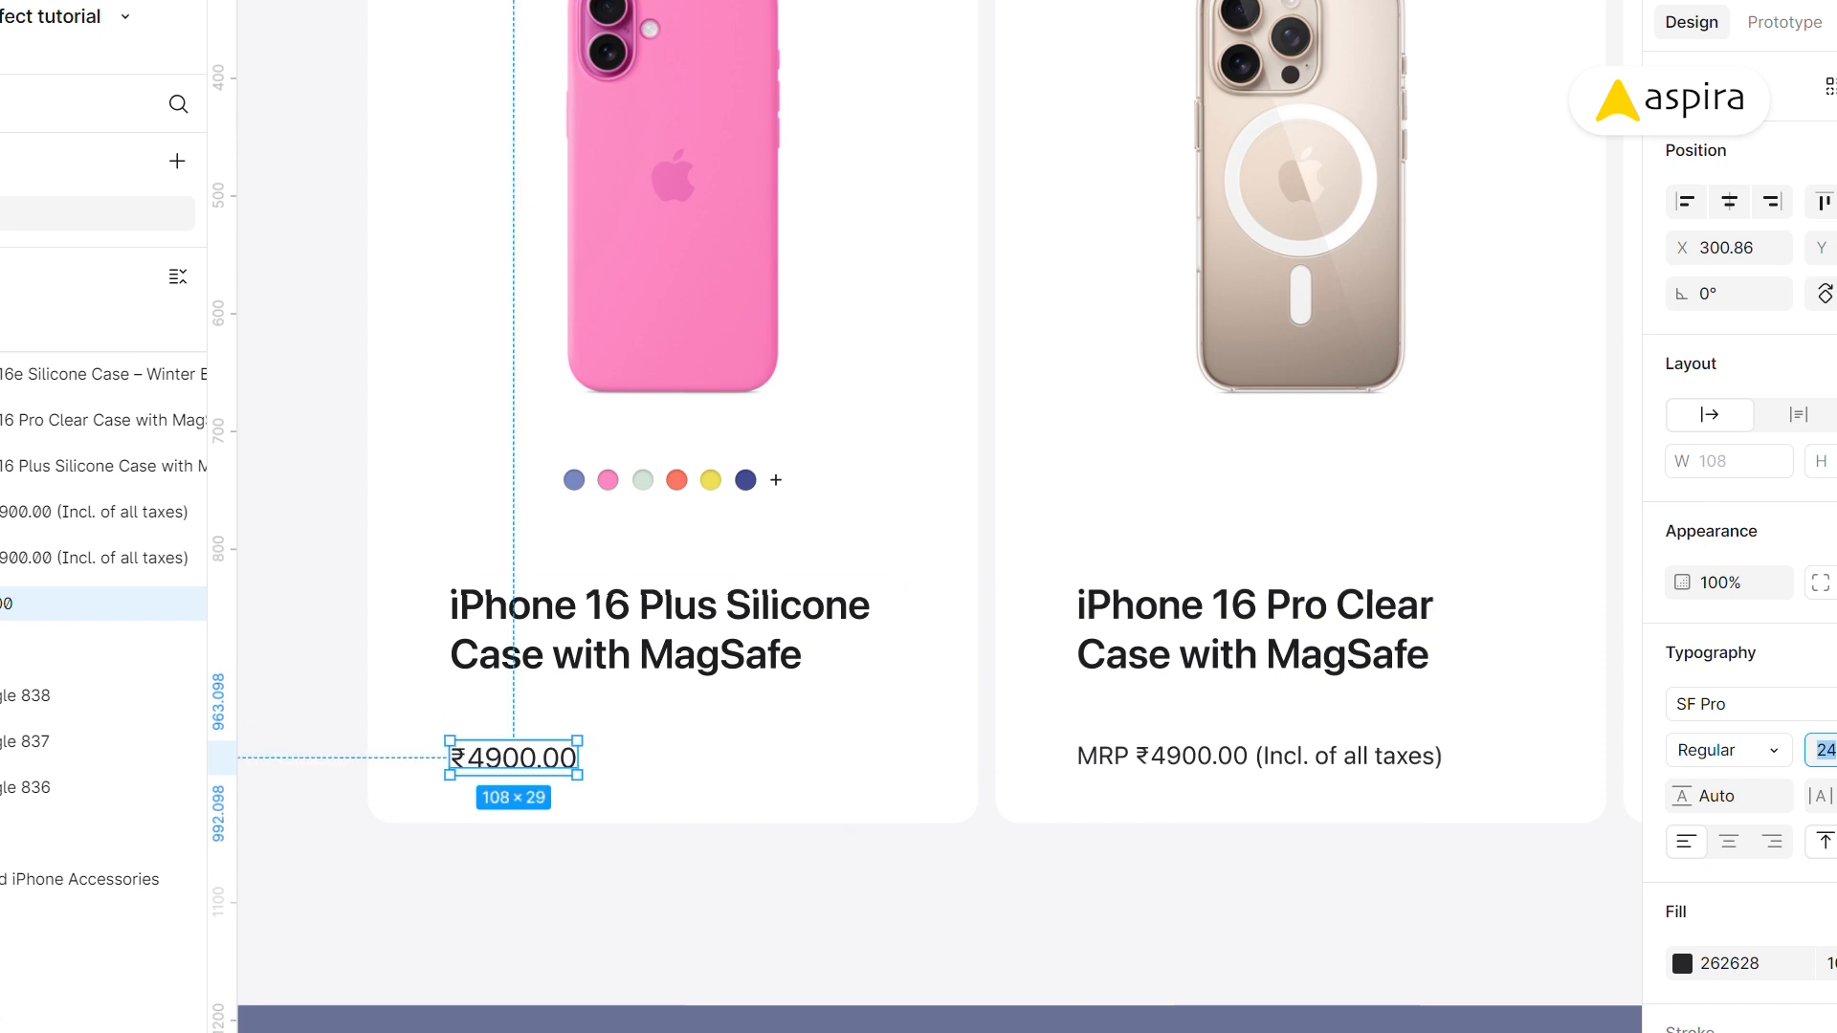
pyautogui.press('Up')
pyautogui.press('Up')
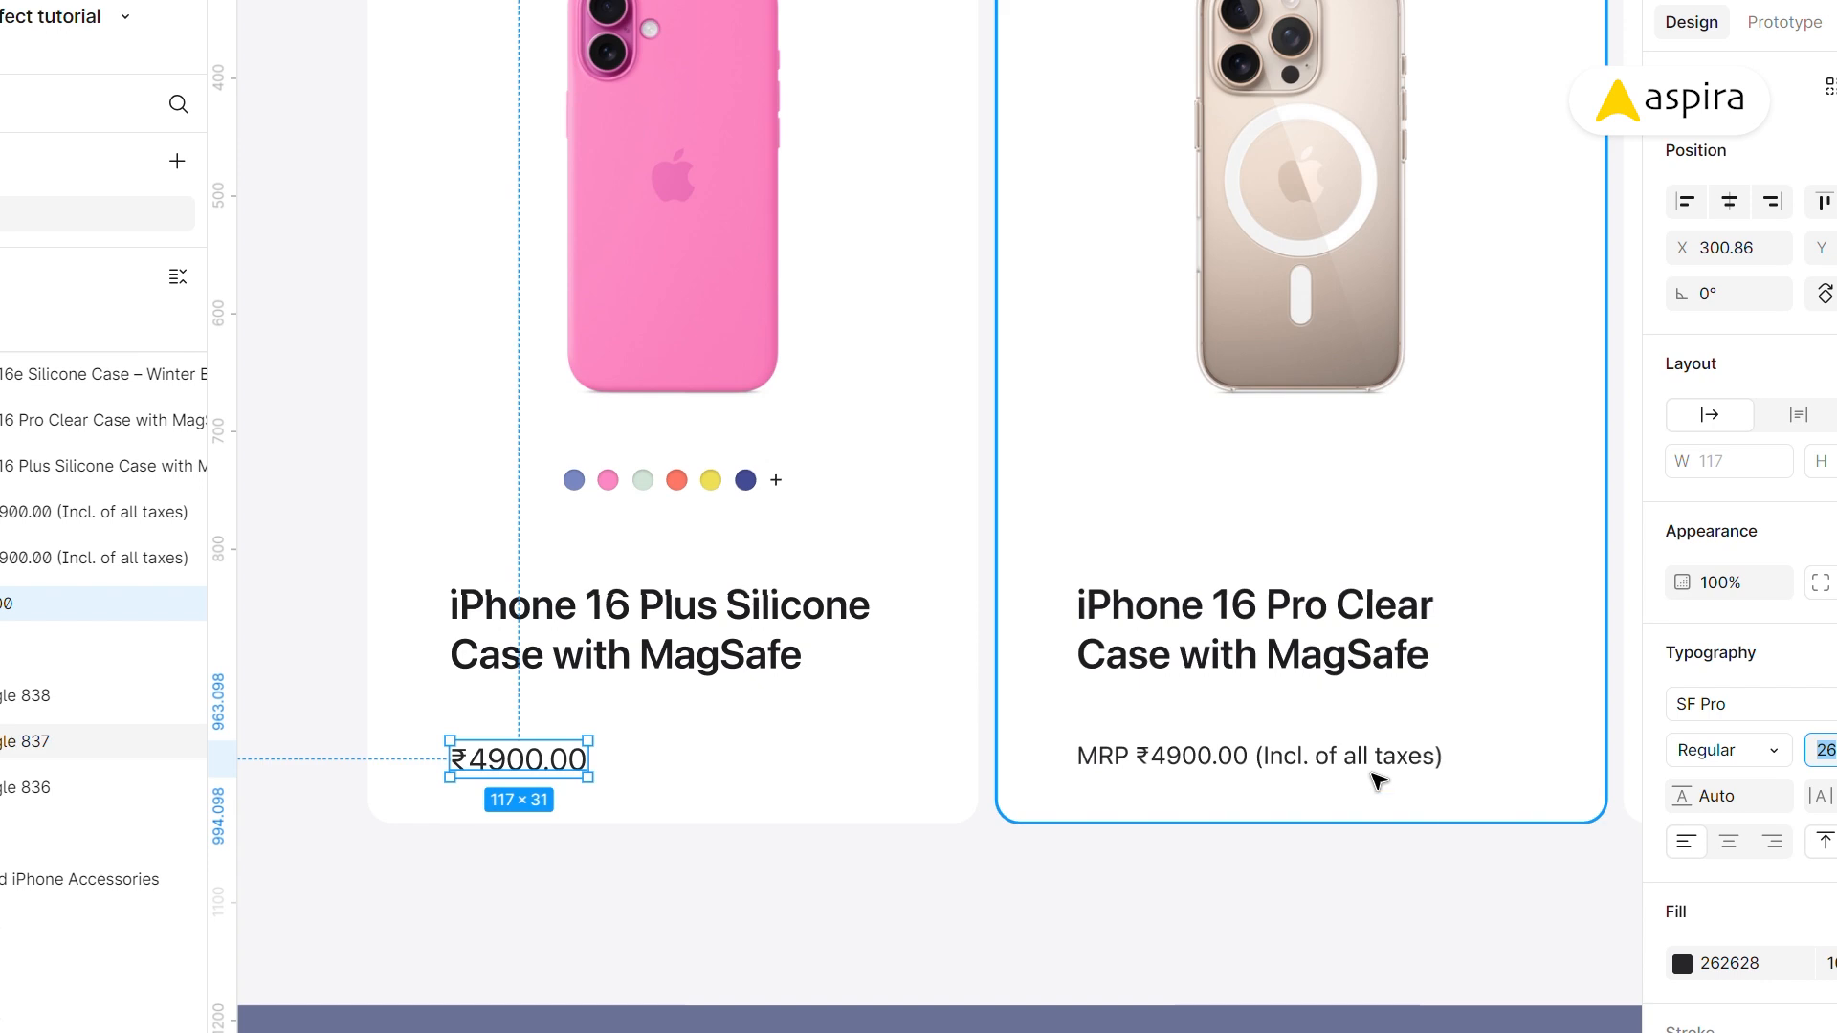
# - Shorten the clear case's price label to ₹4900.00 and set its font size to 26
pyautogui.click(1282, 763)
pyautogui.doubleClick(1148, 762)
pyautogui.moveTo(1148, 762); pyautogui.dragTo(1060, 764)
pyautogui.press('BackSpace')
pyautogui.moveTo(1208, 764); pyautogui.dragTo(1452, 767)
pyautogui.press('BackSpace')
pyautogui.press('Escape')
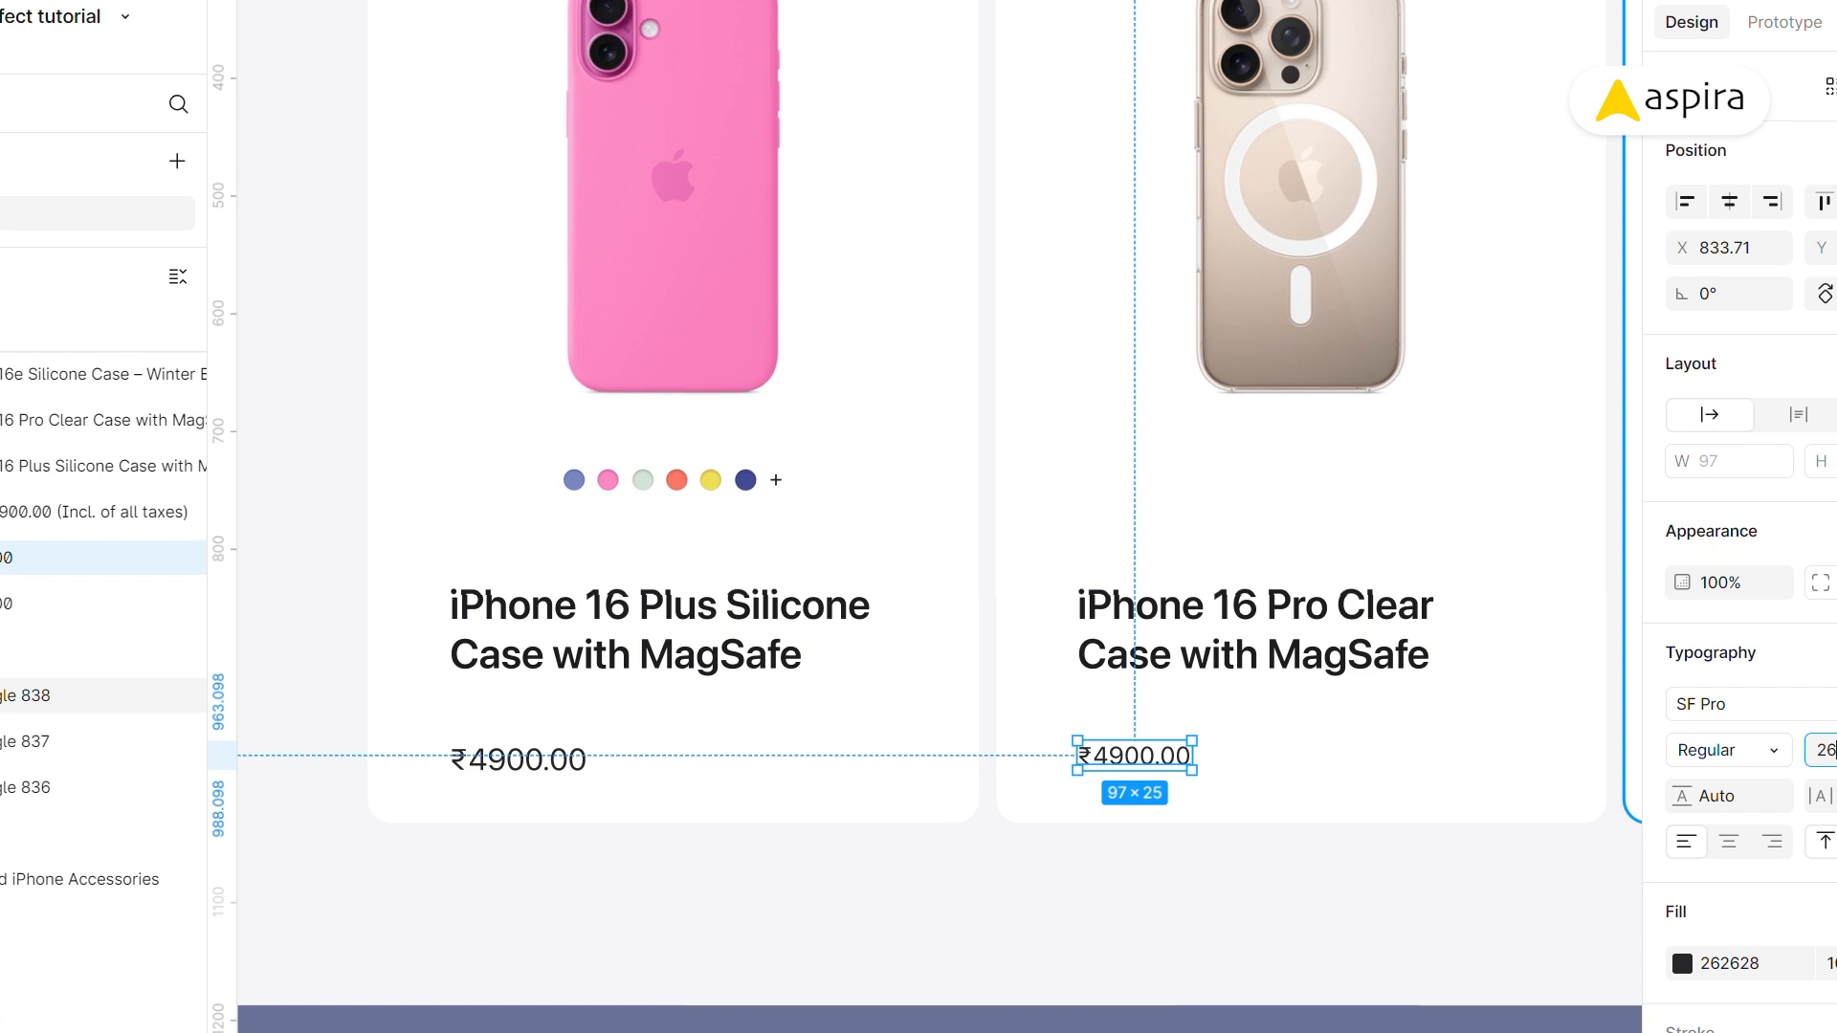
# - Shorten the blue case's price label to ₹3900.00 at size 26 and align it to the left edge of its title
pyautogui.hscroll(10, 722, 517)
pyautogui.click(935, 681)
pyautogui.doubleClick(935, 680)
pyautogui.moveTo(916, 679); pyautogui.dragTo(1284, 699)
pyautogui.press('BackSpace')
pyautogui.press('BackSpace')
pyautogui.press('Escape')
pyautogui.press('Escape')
pyautogui.click(1022, 512)
pyautogui.keyDown('shift'); pyautogui.click(964, 681); pyautogui.keyUp('shift')
pyautogui.click(1094, 864)
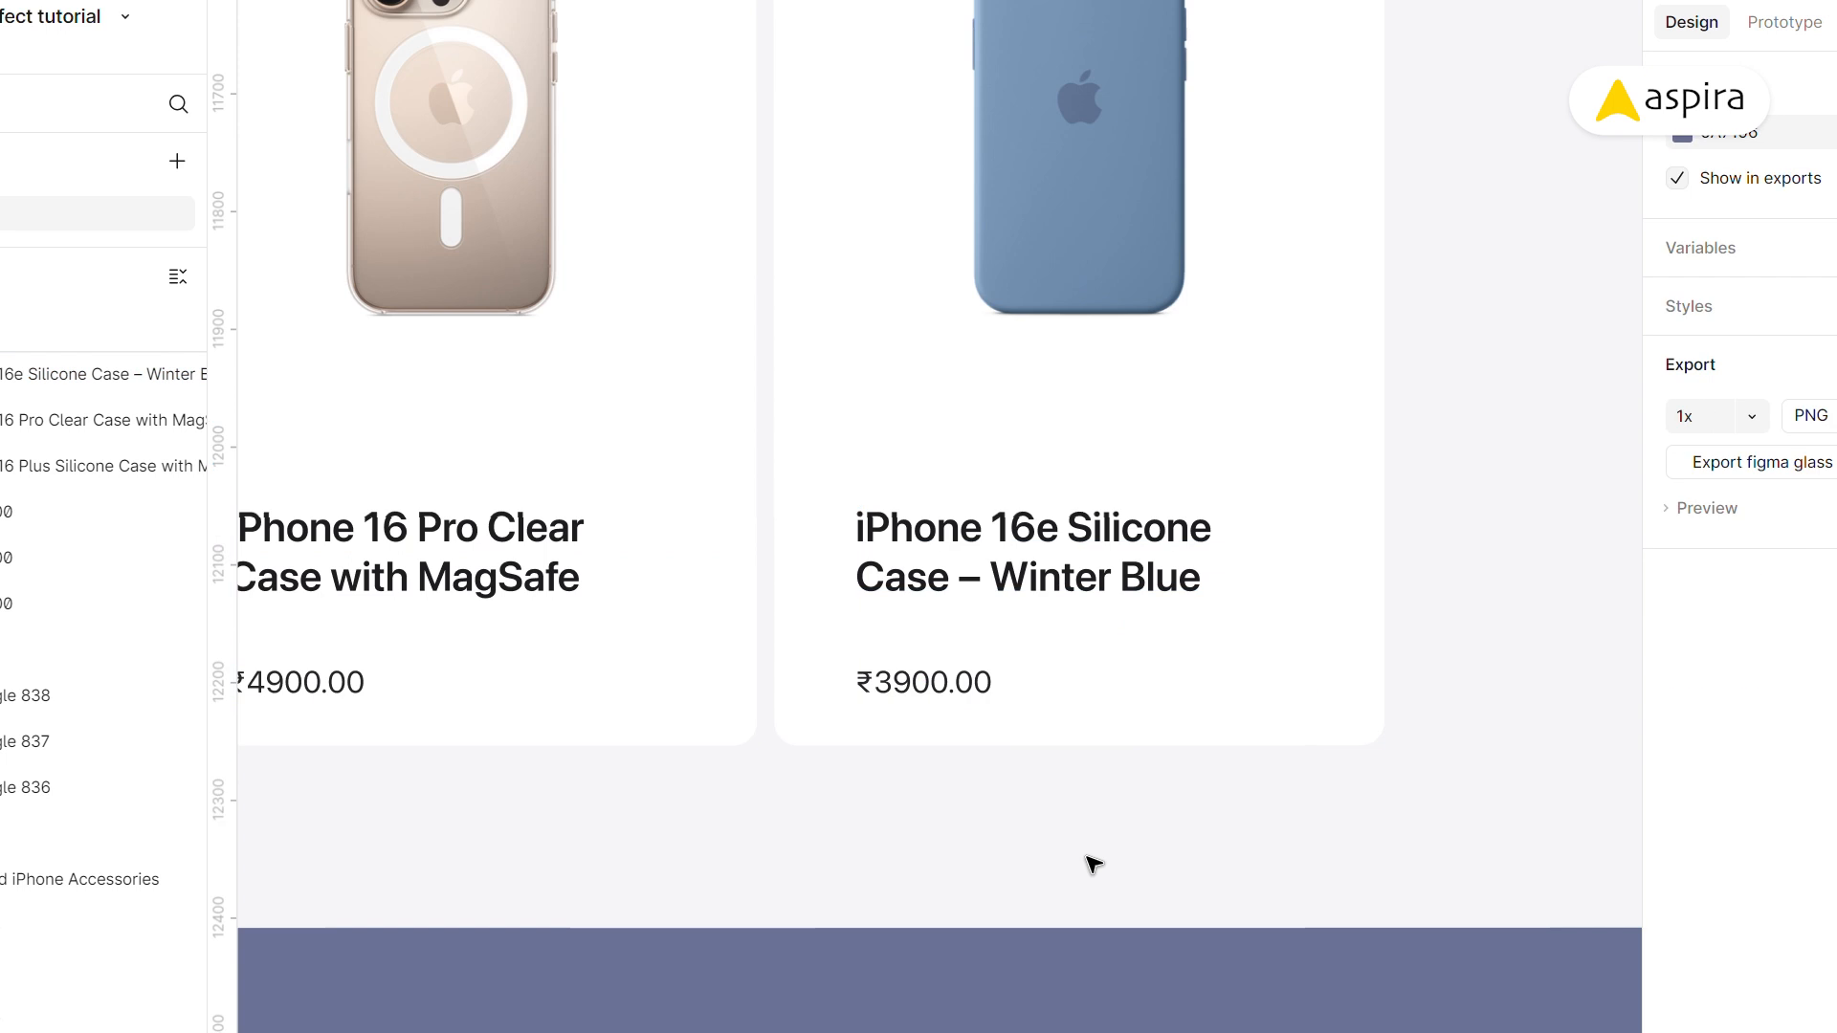
# - Compare the cleaned-up cards with the original centred version, and inspect the fill colours of the section heading, pink case title and price
pyautogui.hotkey('ctrl', '-')
pyautogui.hotkey('ctrl', '-')
pyautogui.moveTo(620, 565); pyautogui.dragTo(763, 577)
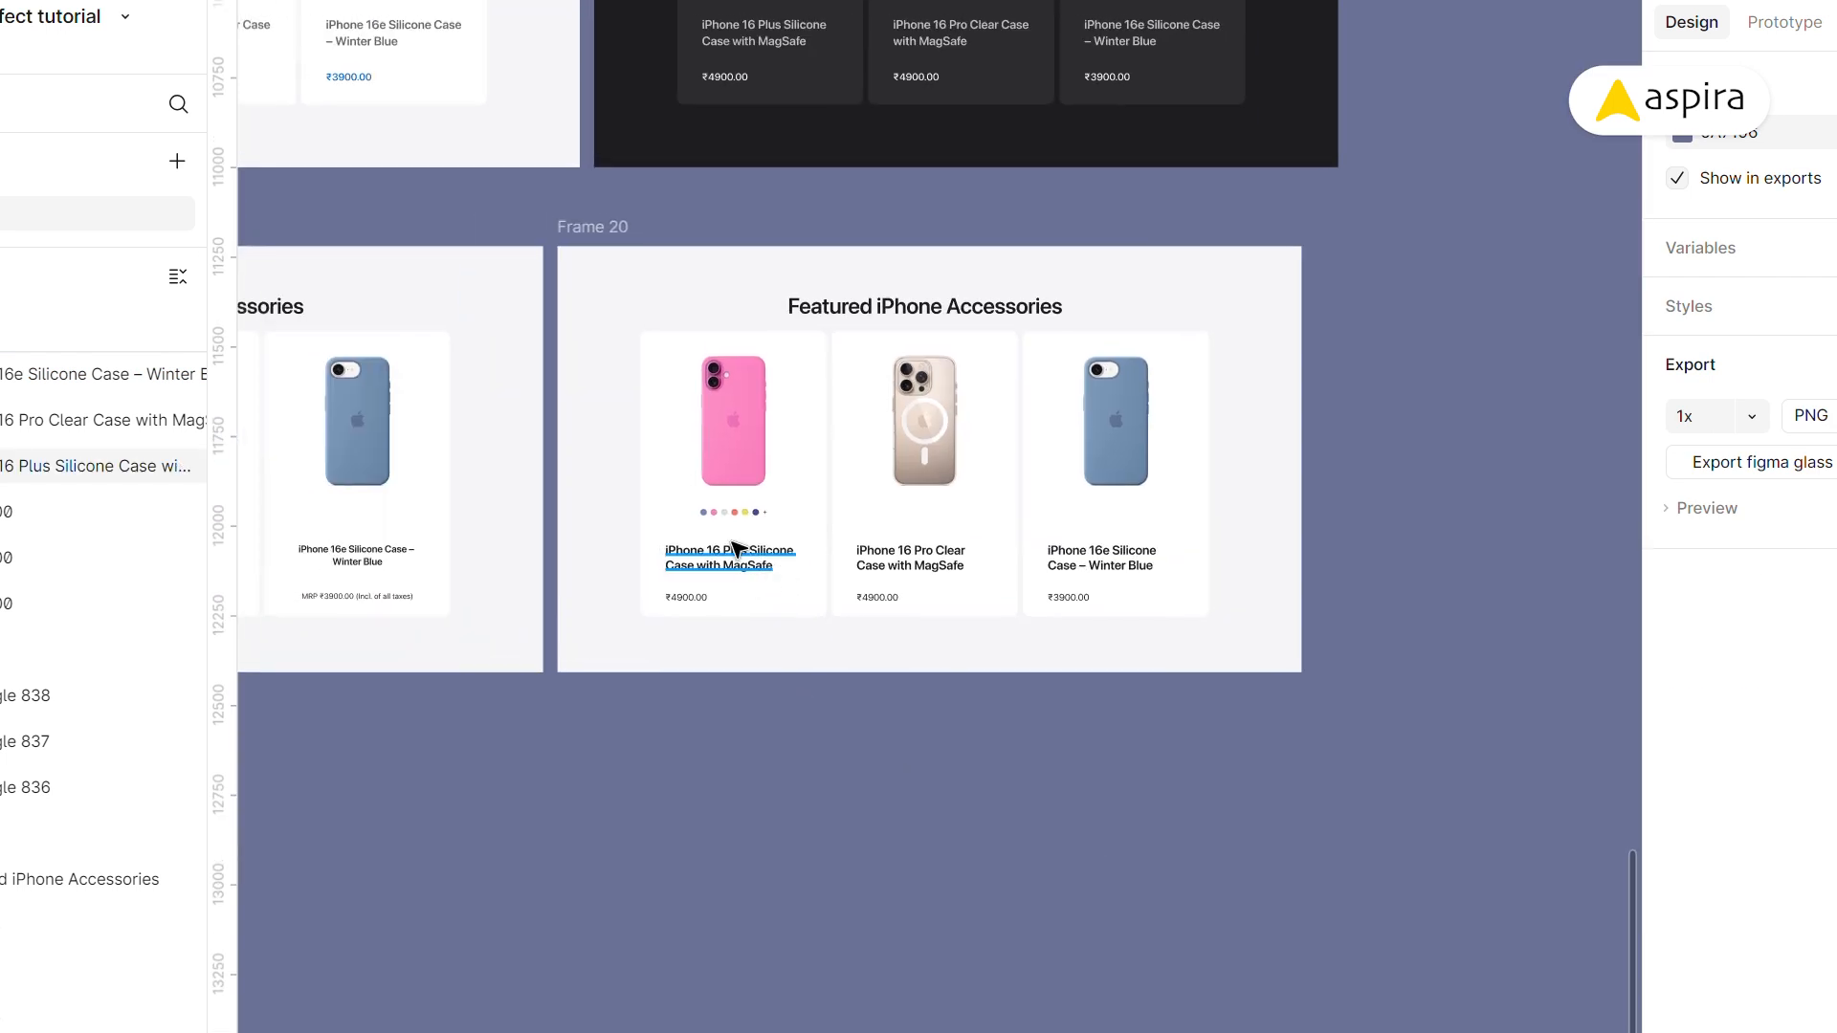
pyautogui.moveTo(154, 279); pyautogui.dragTo(799, 842)
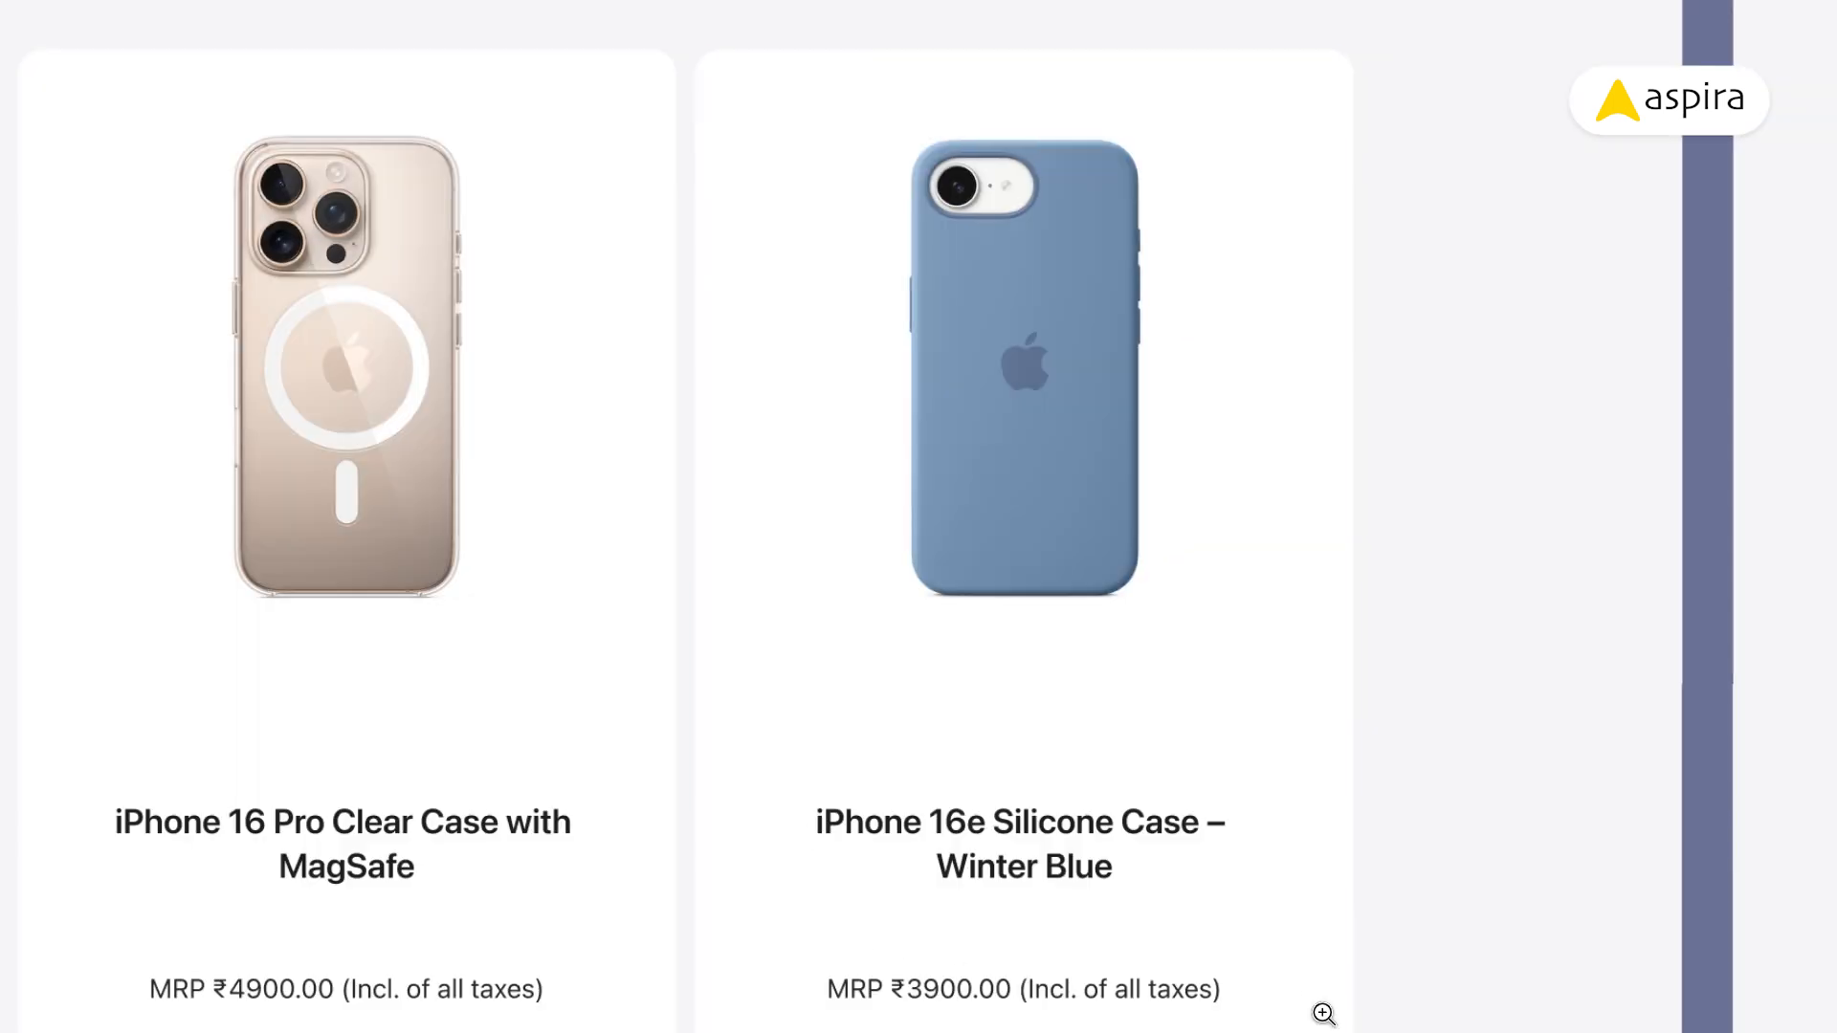
pyautogui.moveTo(1653, 621); pyautogui.dragTo(1056, 543)
pyautogui.hscroll(6, 1057, 544)
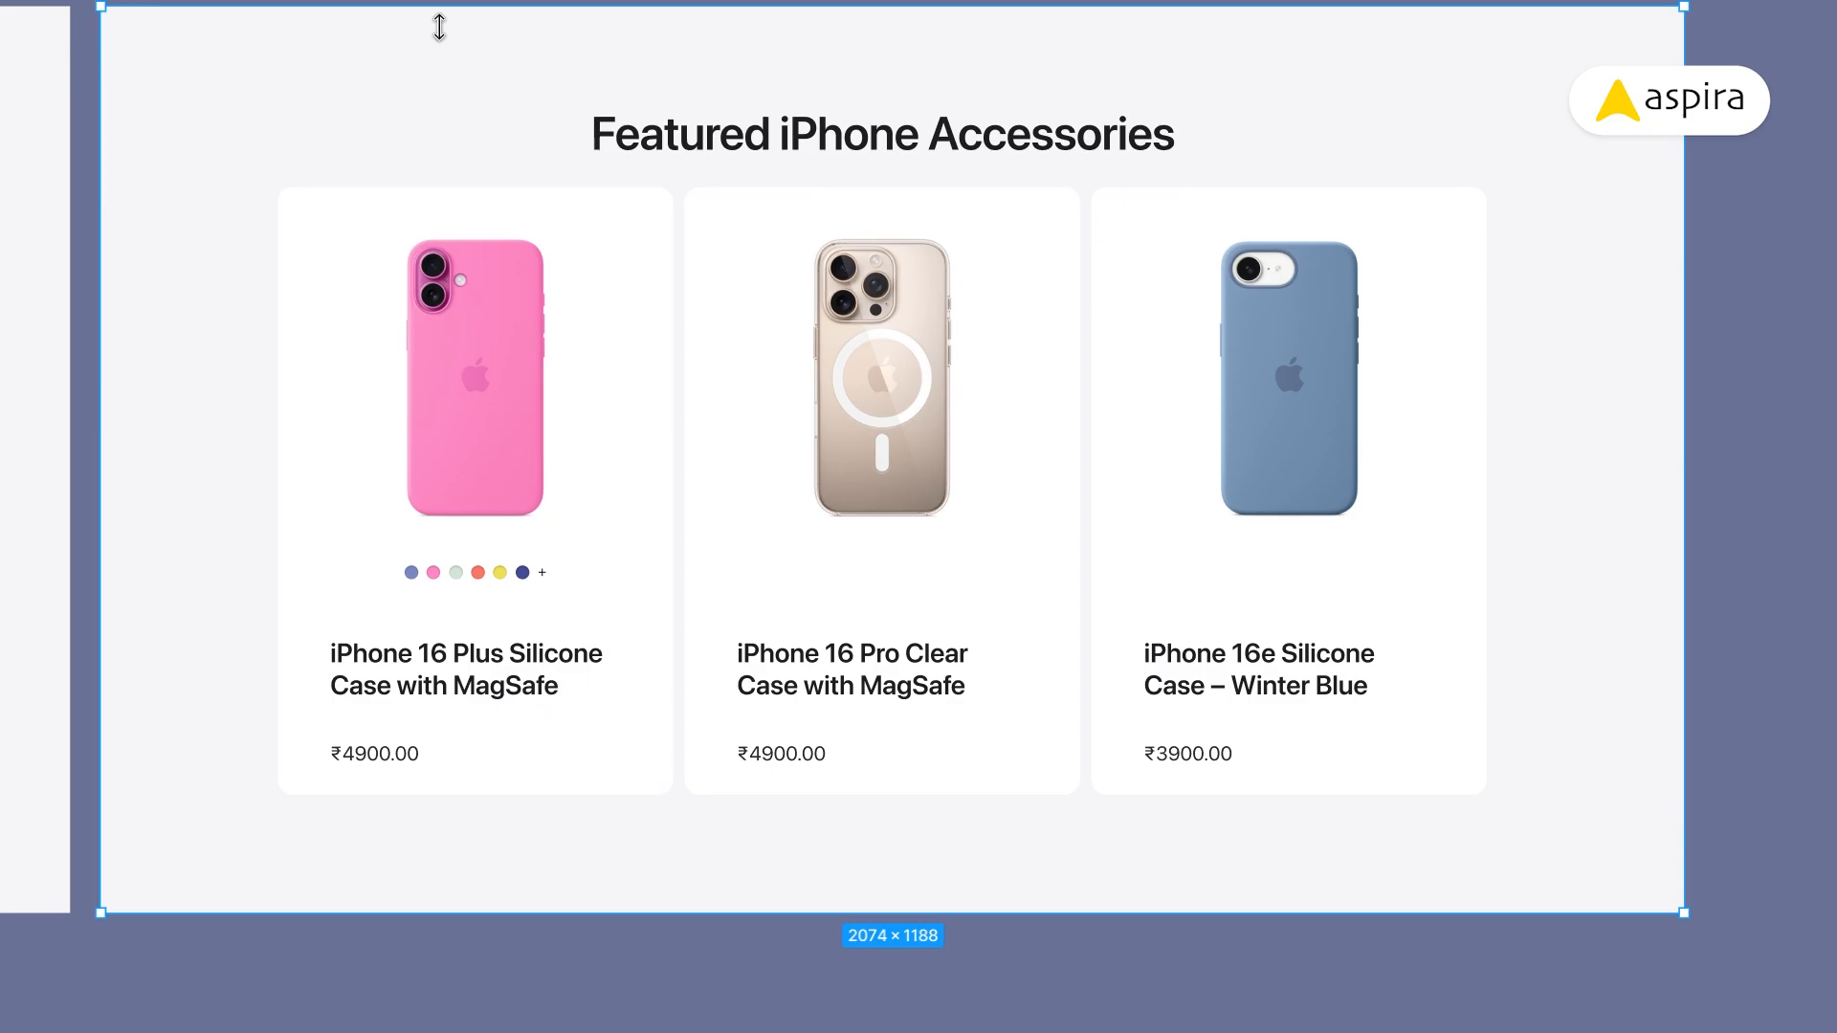
pyautogui.hscroll(-2, 439, 28)
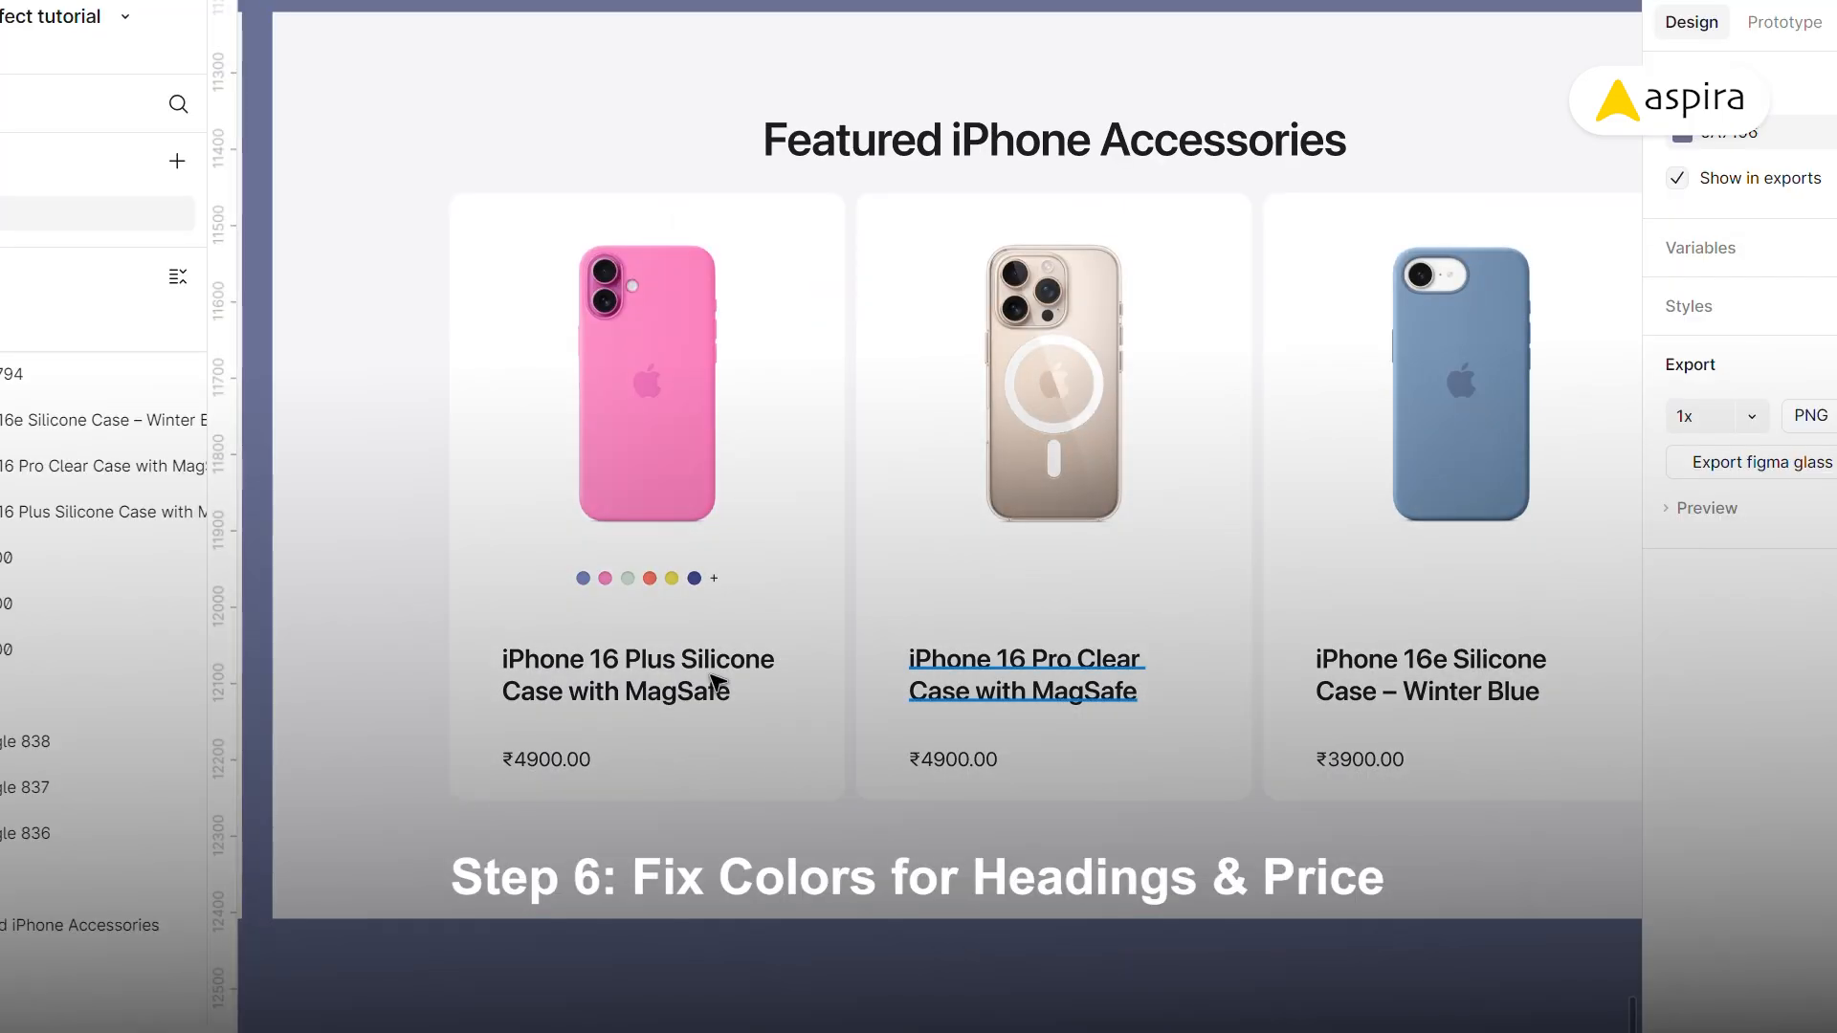
pyautogui.click(714, 686)
pyautogui.click(976, 155)
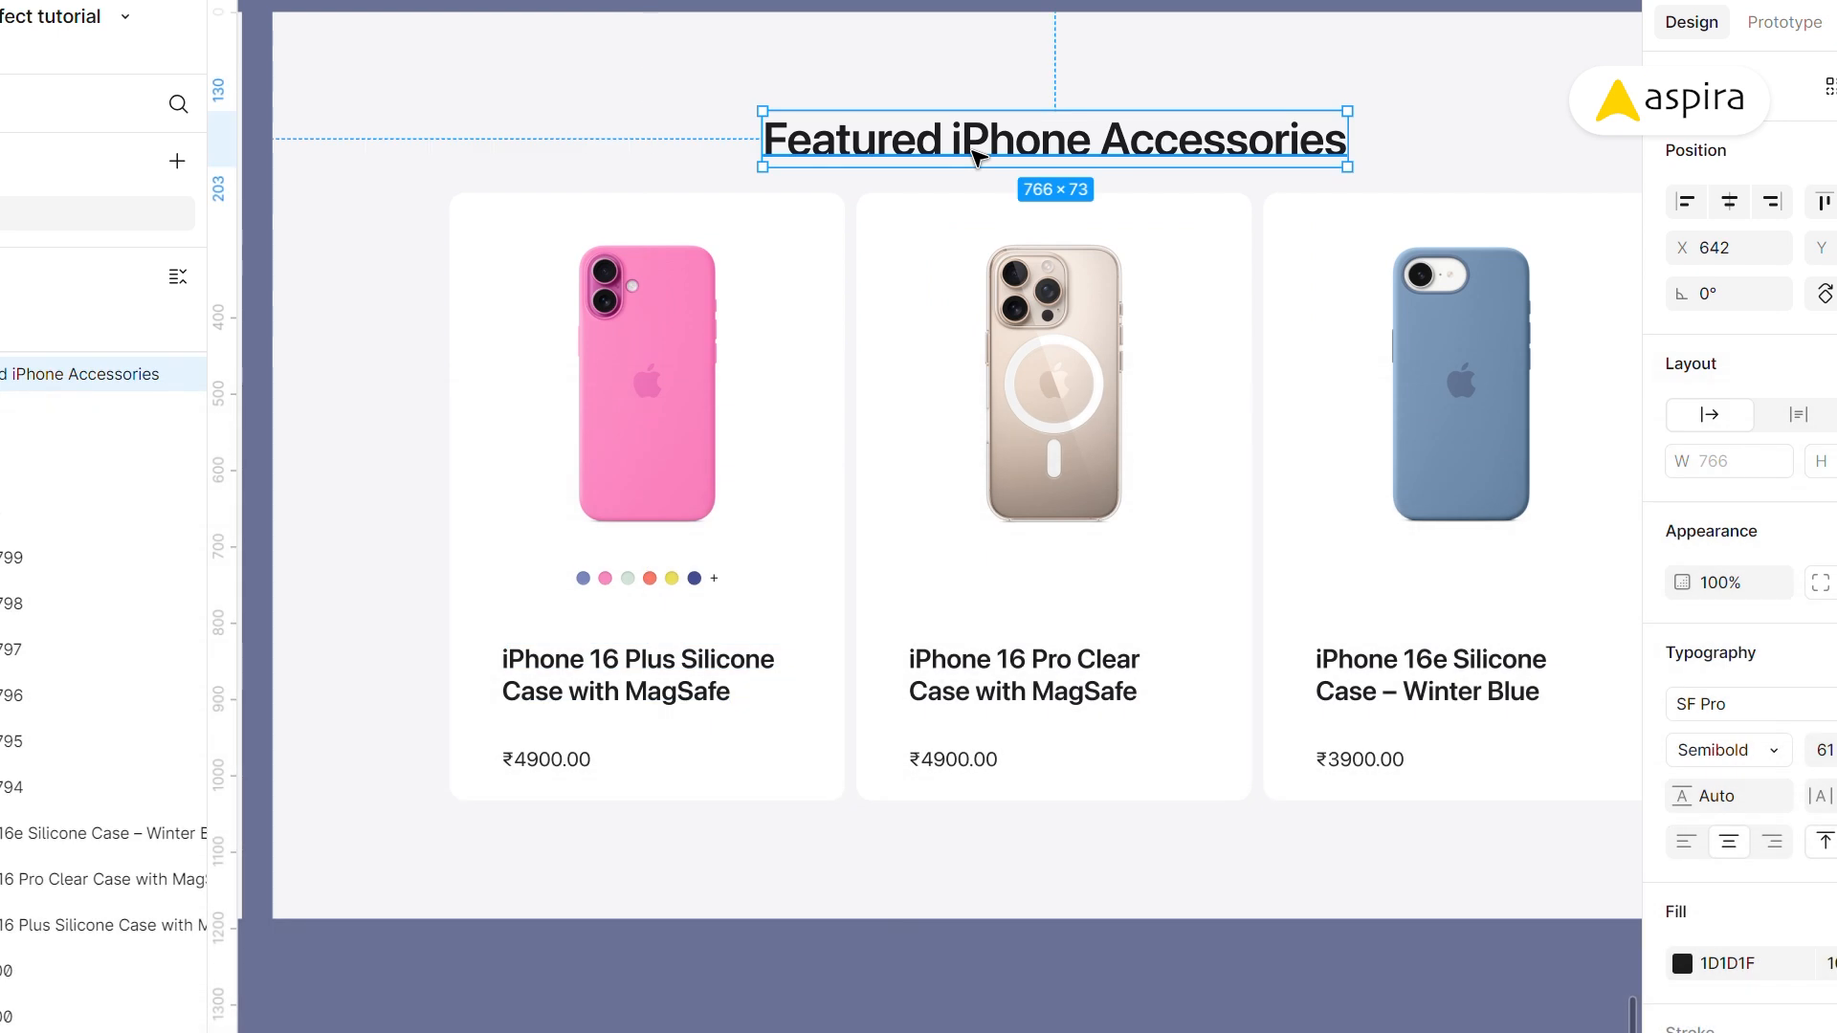
pyautogui.click(675, 670)
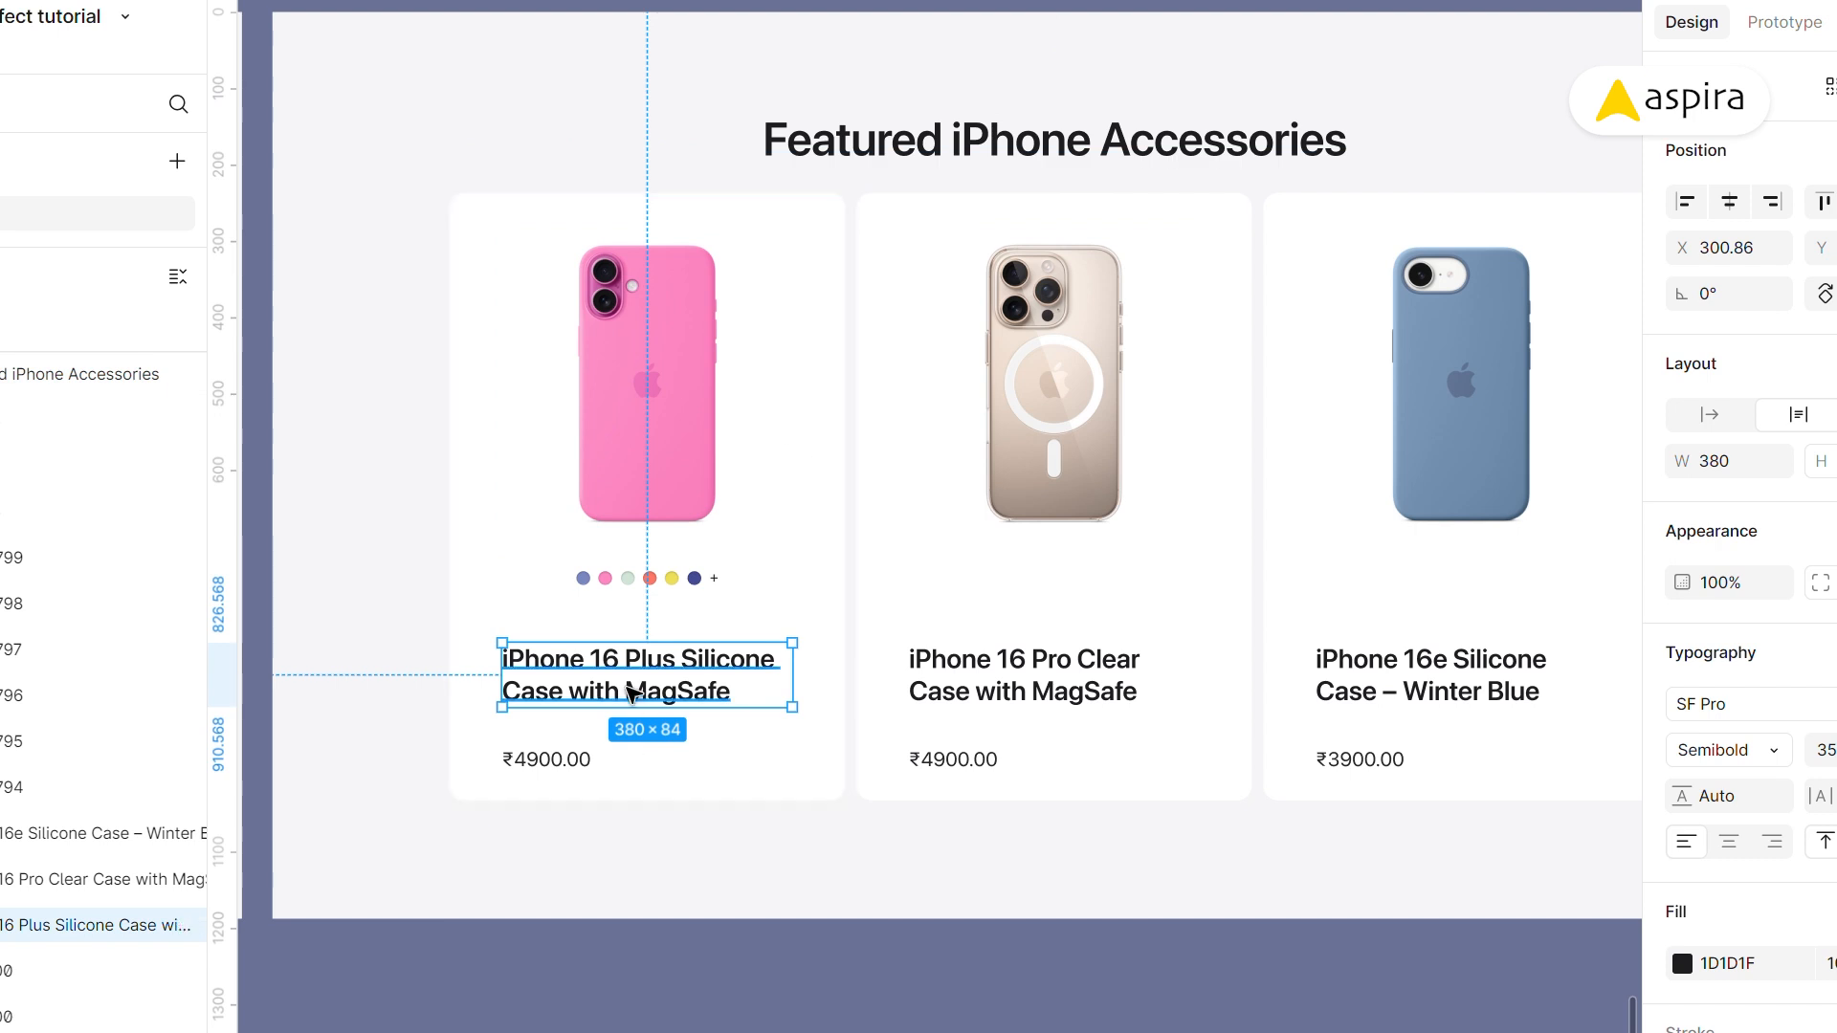
pyautogui.click(574, 758)
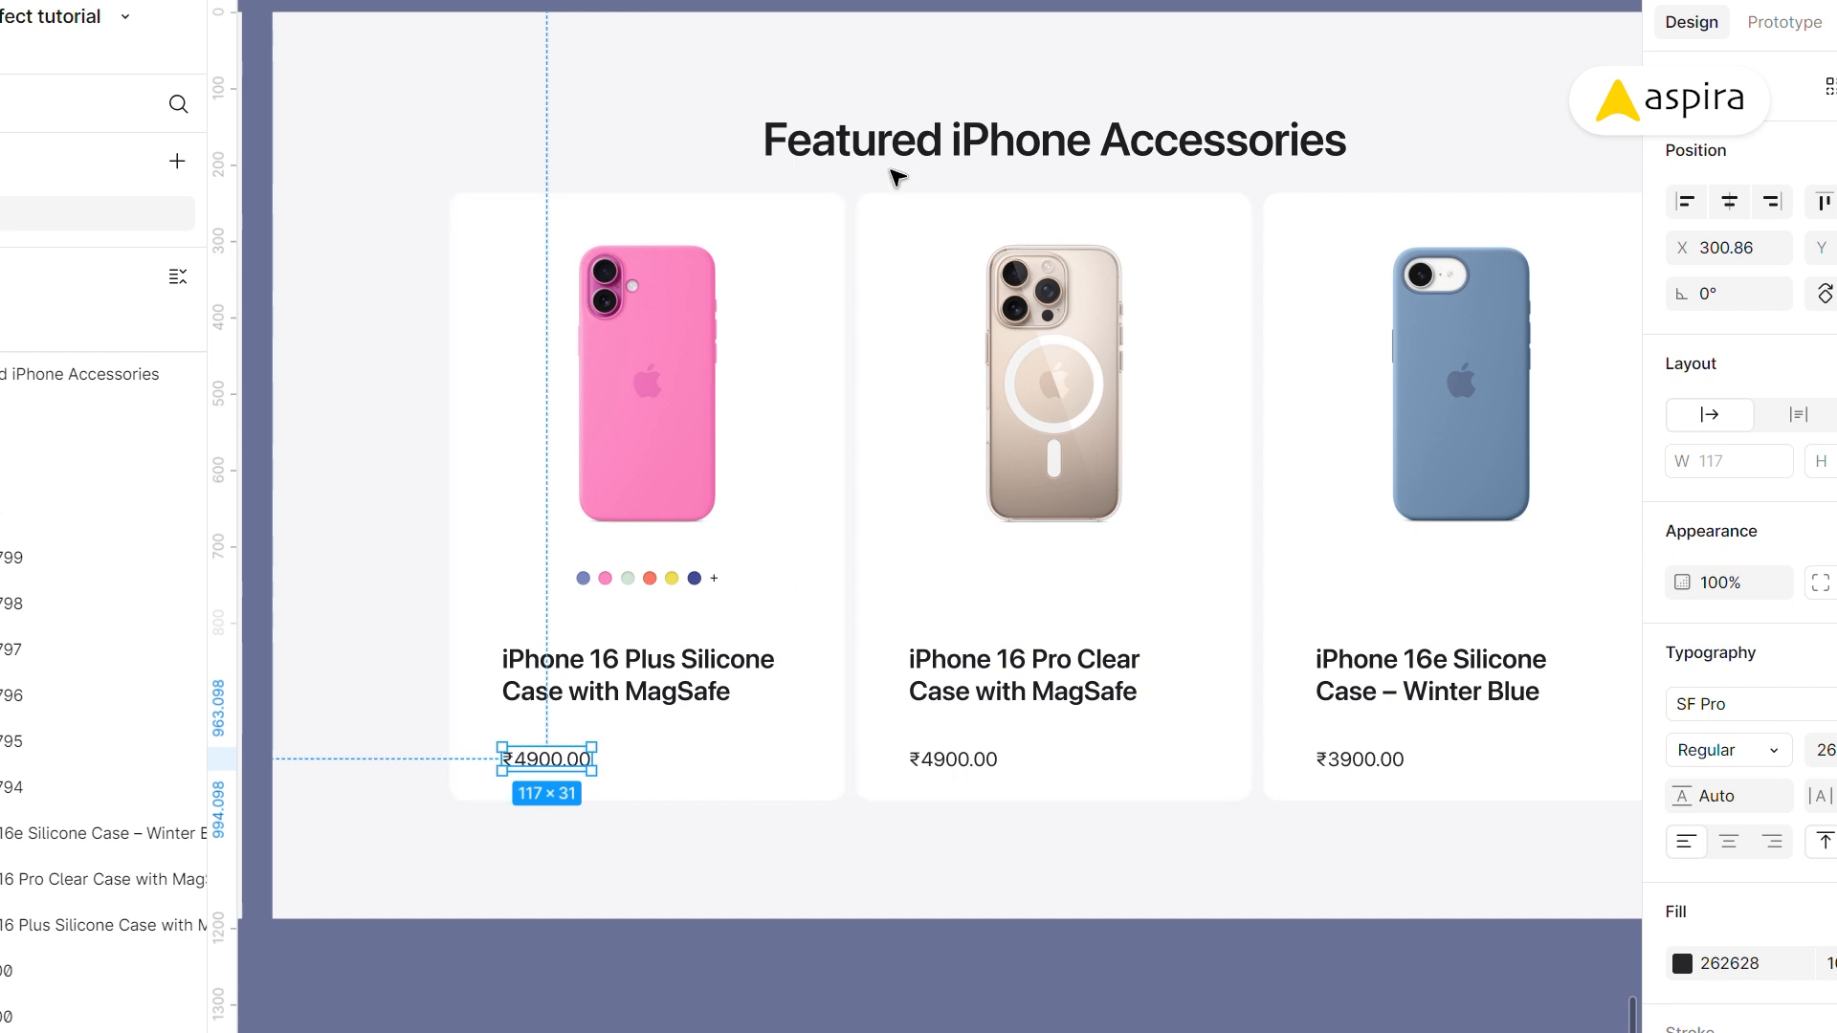
# - Lighten the fill of all three product titles to an HSL lightness of 32
pyautogui.click(719, 668)
pyautogui.keyDown('shift'); pyautogui.click(1029, 675); pyautogui.keyUp('shift')
pyautogui.keyDown('shift'); pyautogui.click(1436, 689); pyautogui.keyUp('shift')
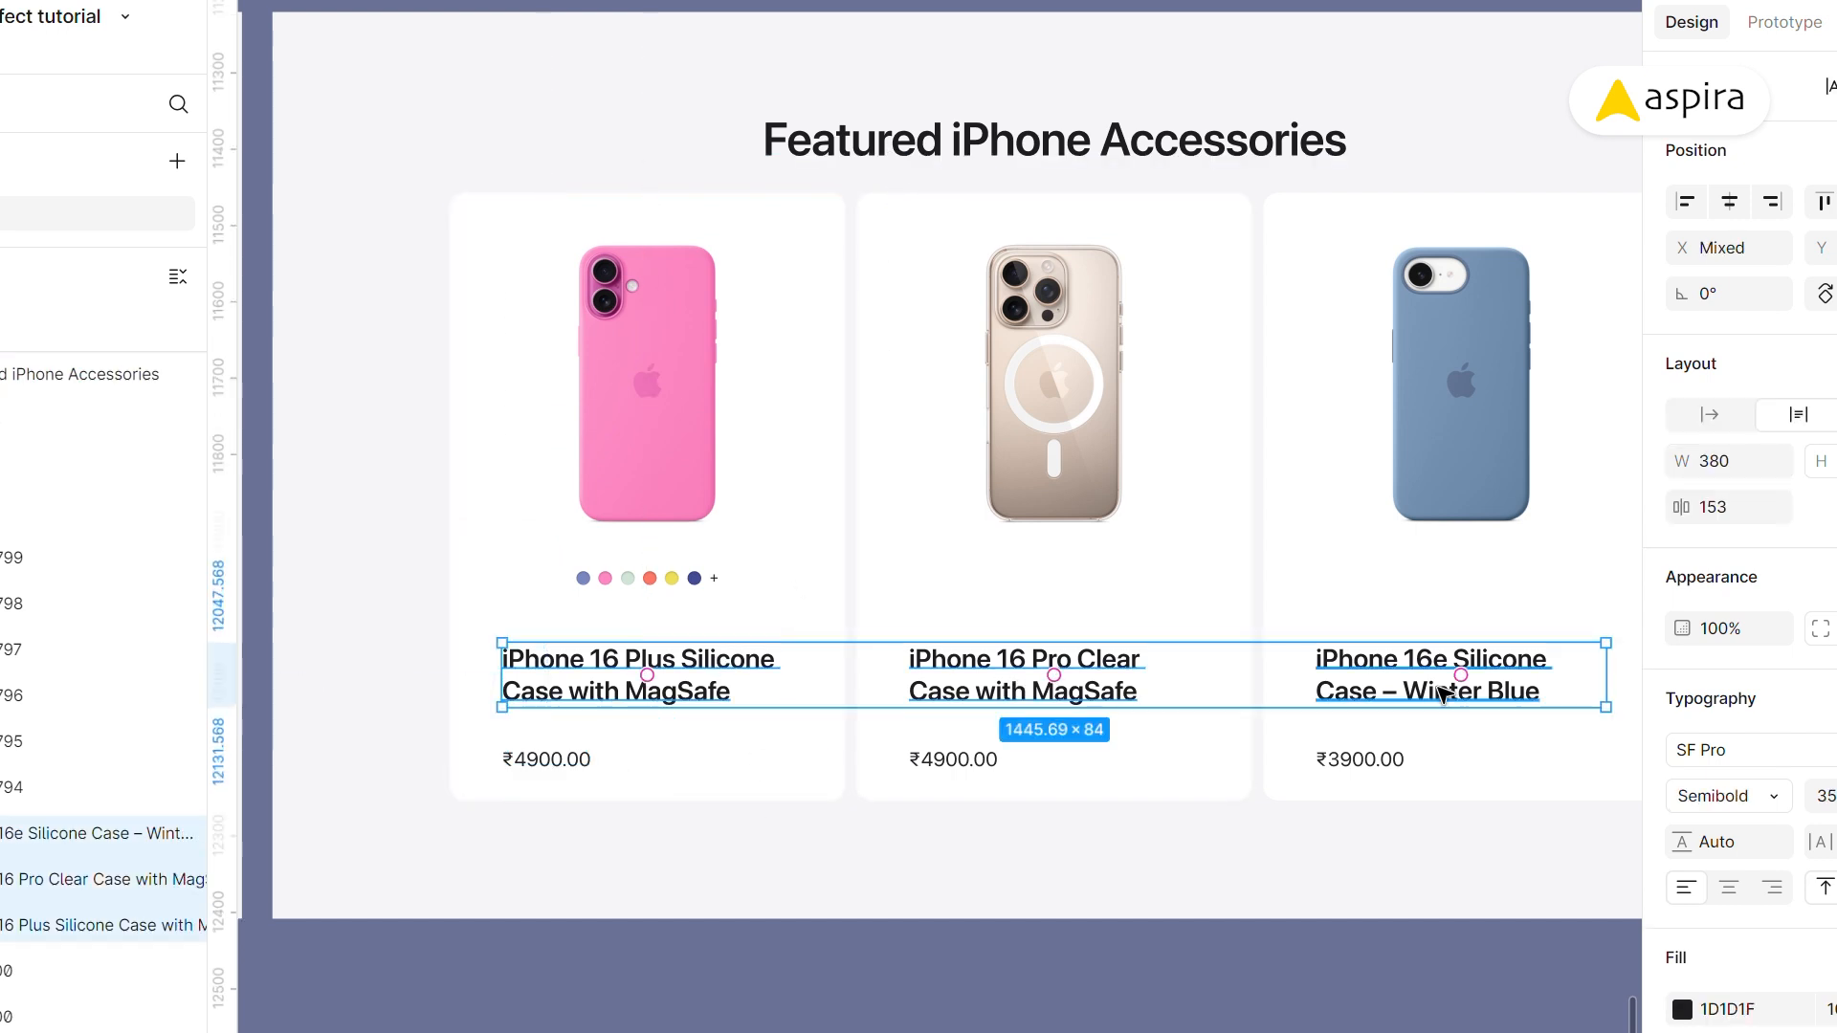
pyautogui.click(1684, 1013)
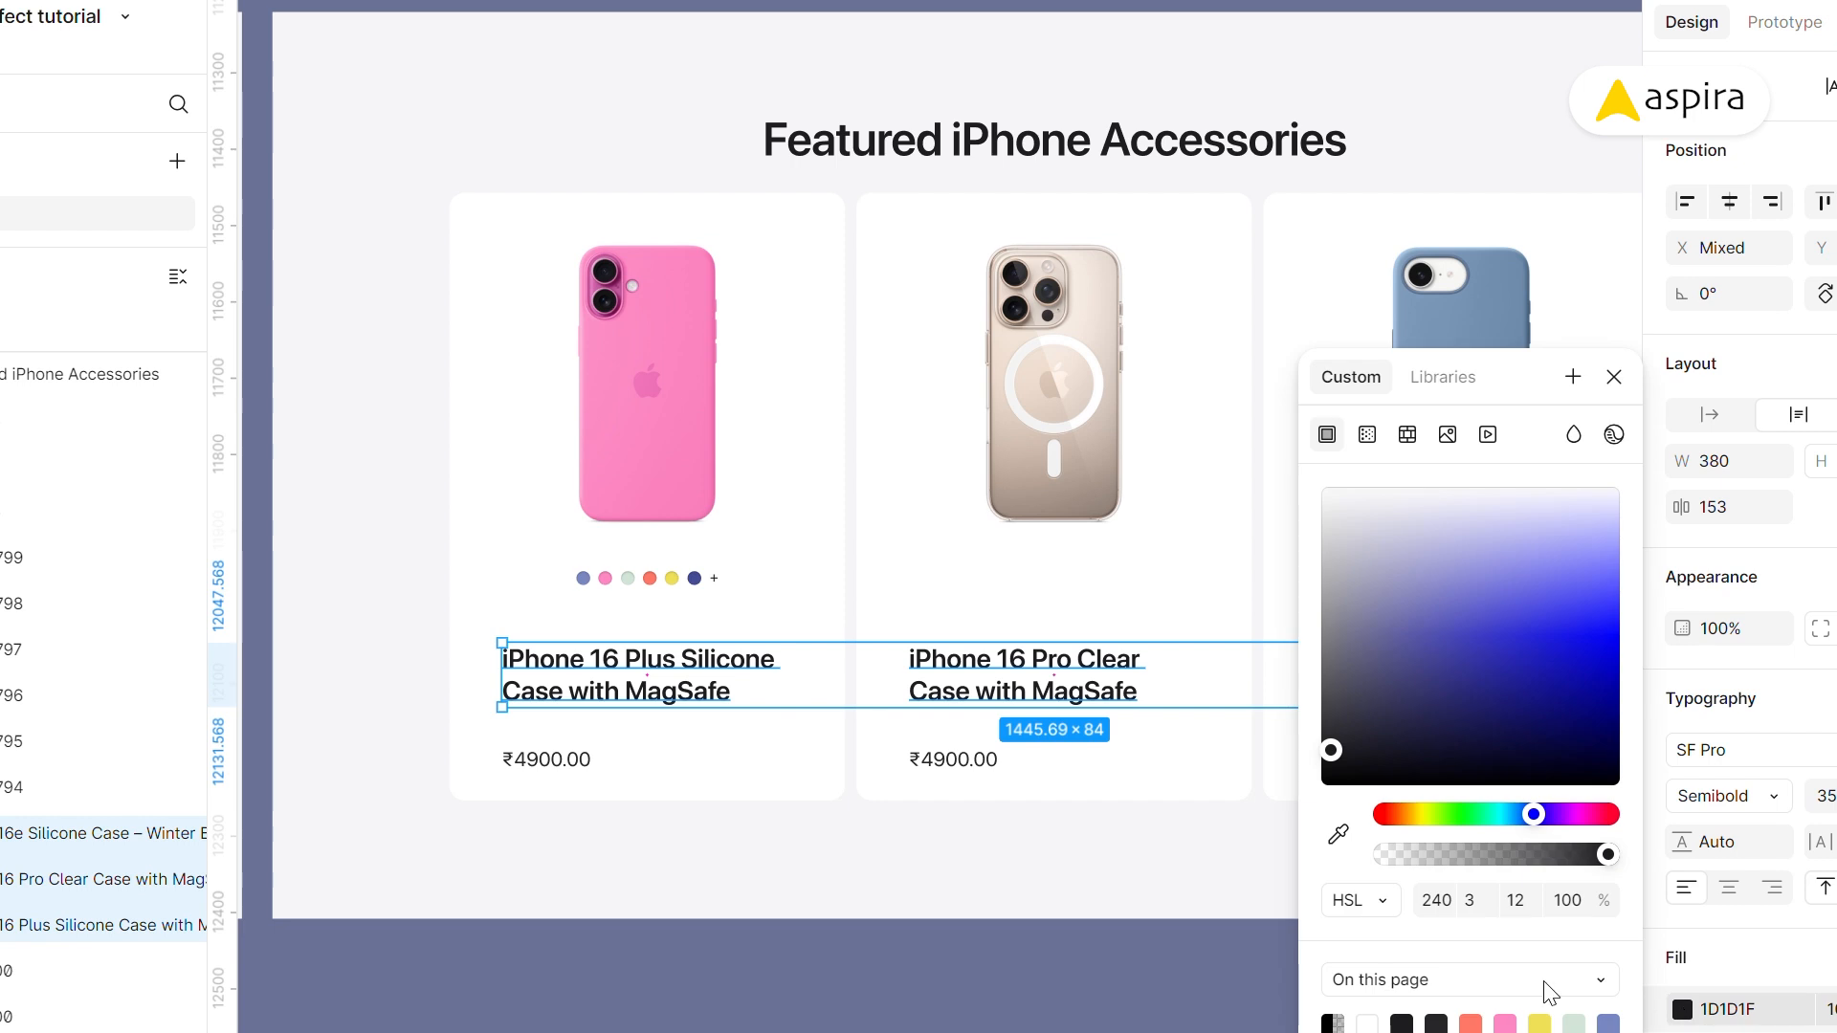
pyautogui.click(1523, 911)
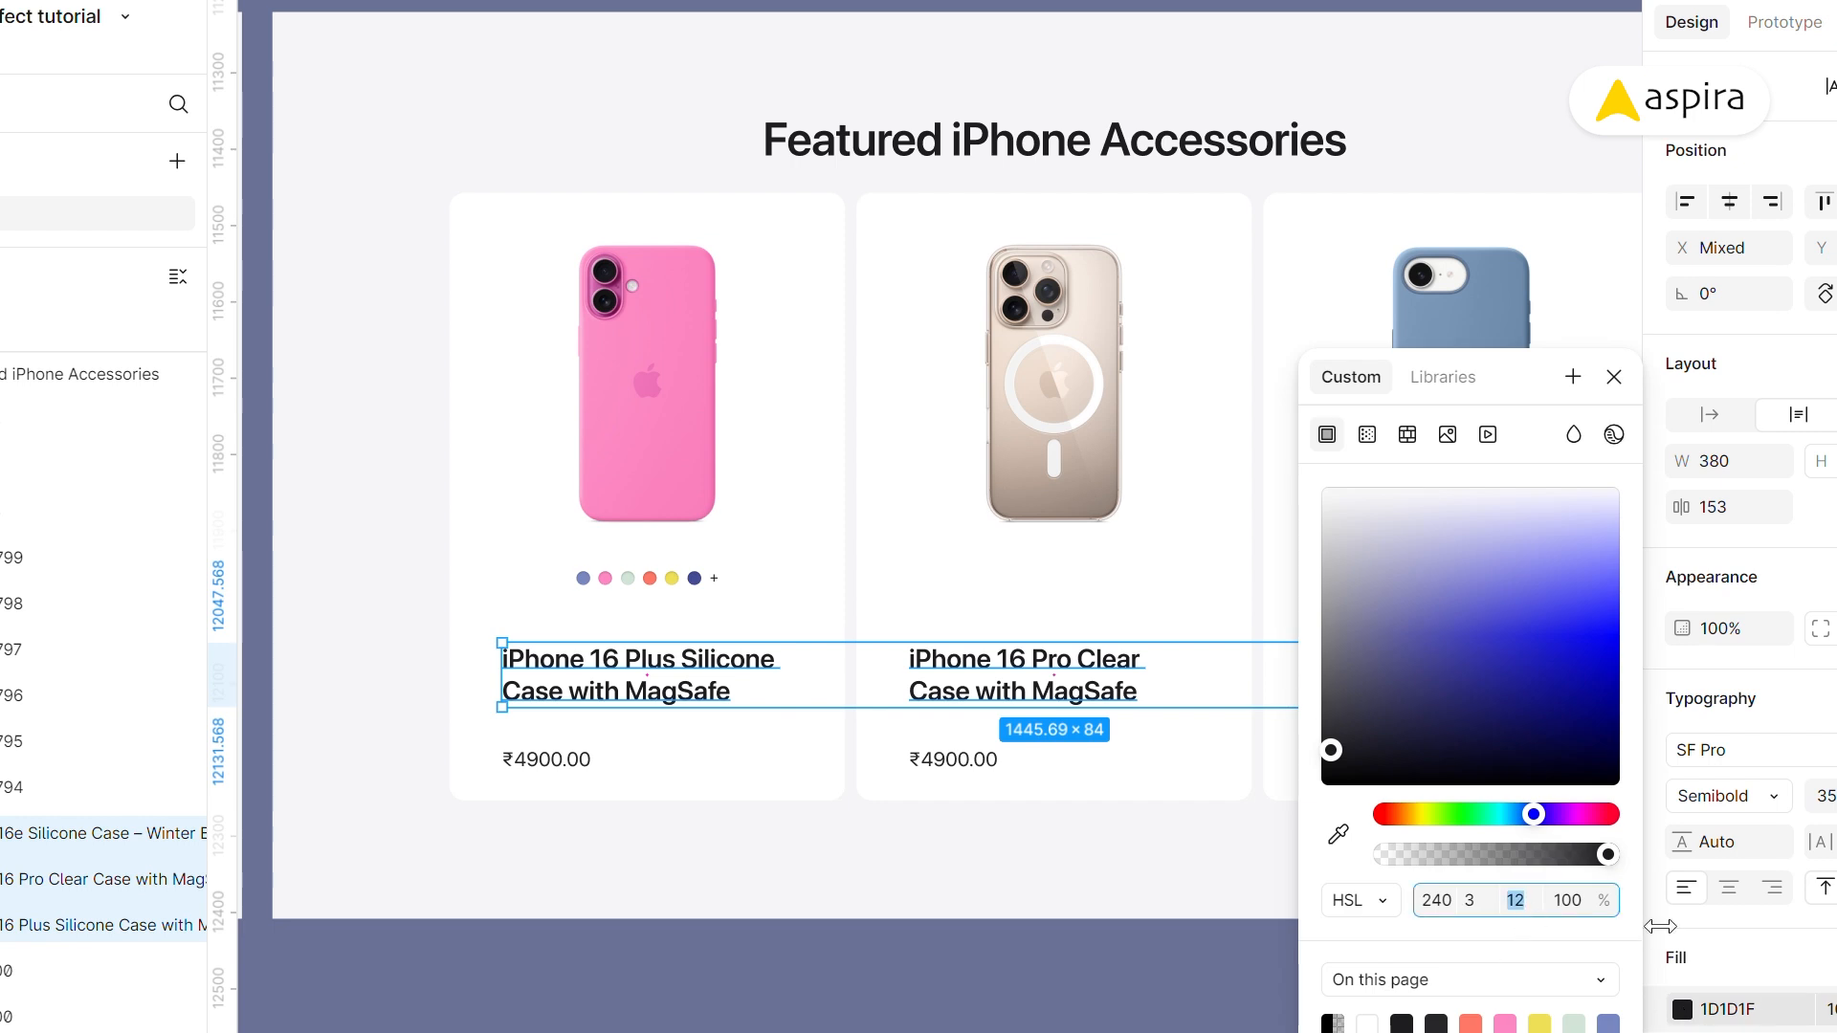
pyautogui.hotkey('shift', 'Up')
pyautogui.hotkey('shift', 'Up')
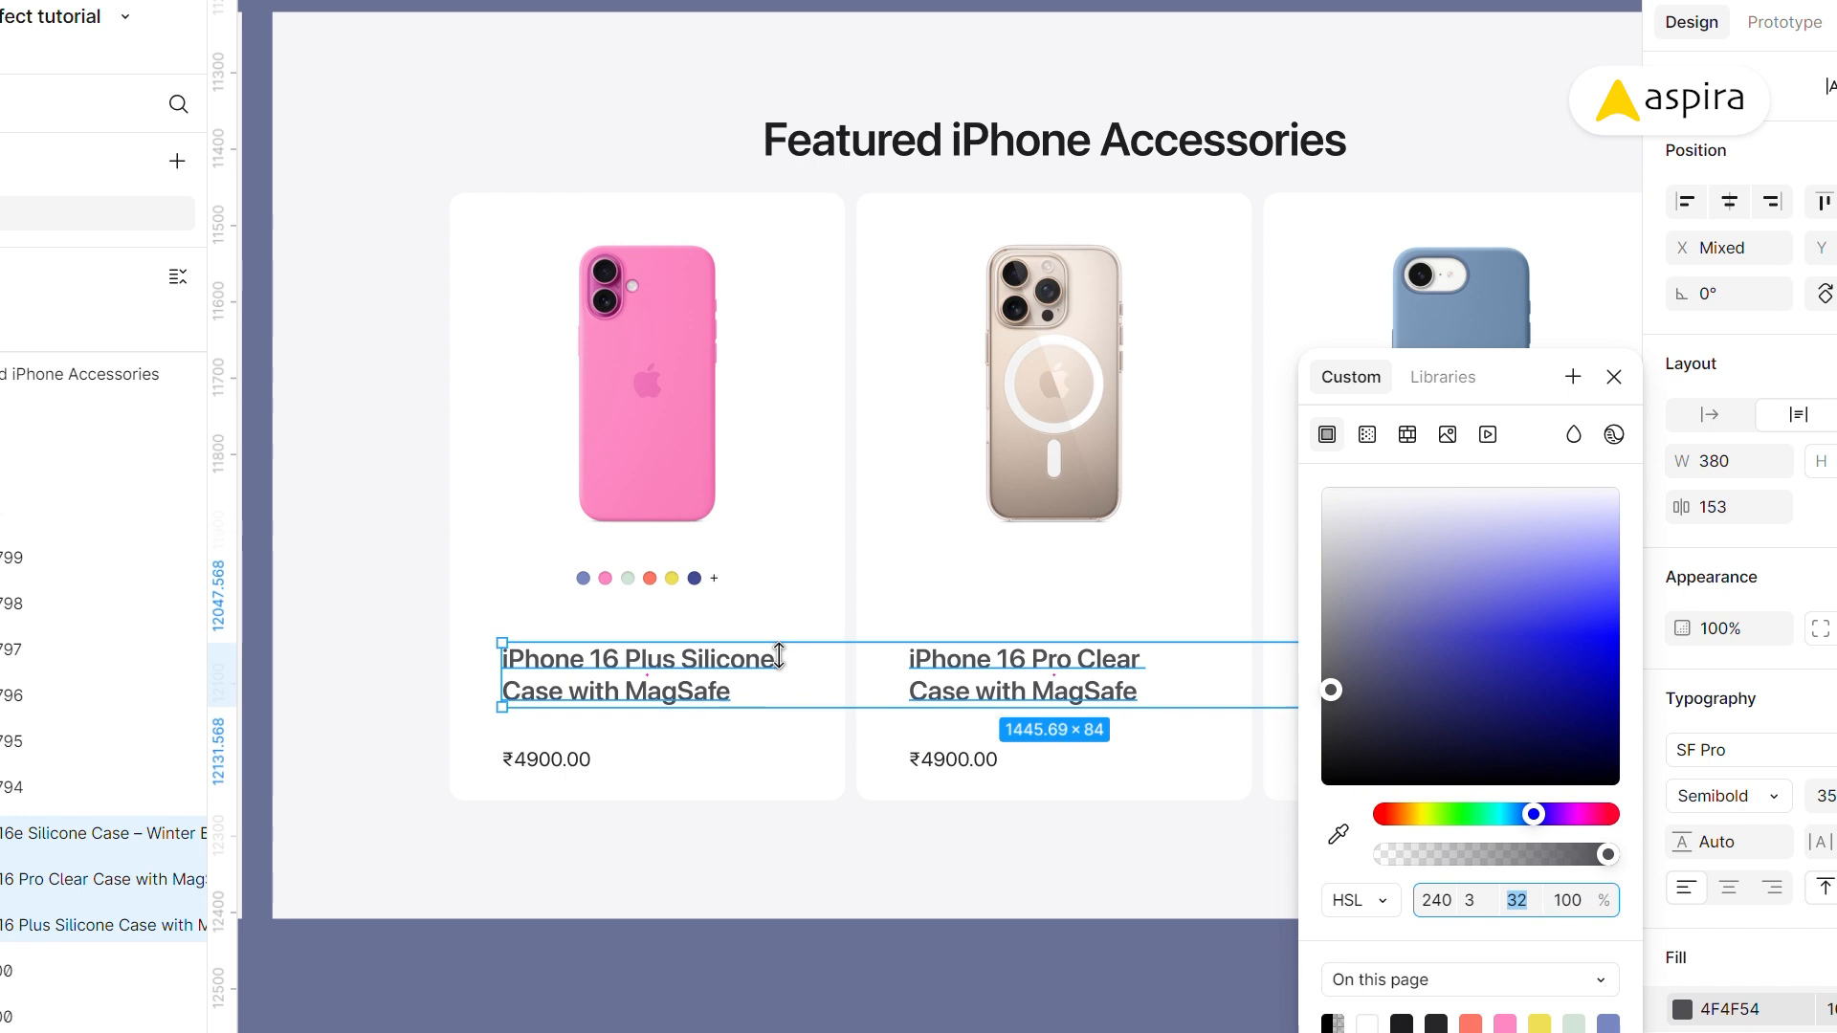
pyautogui.click(933, 987)
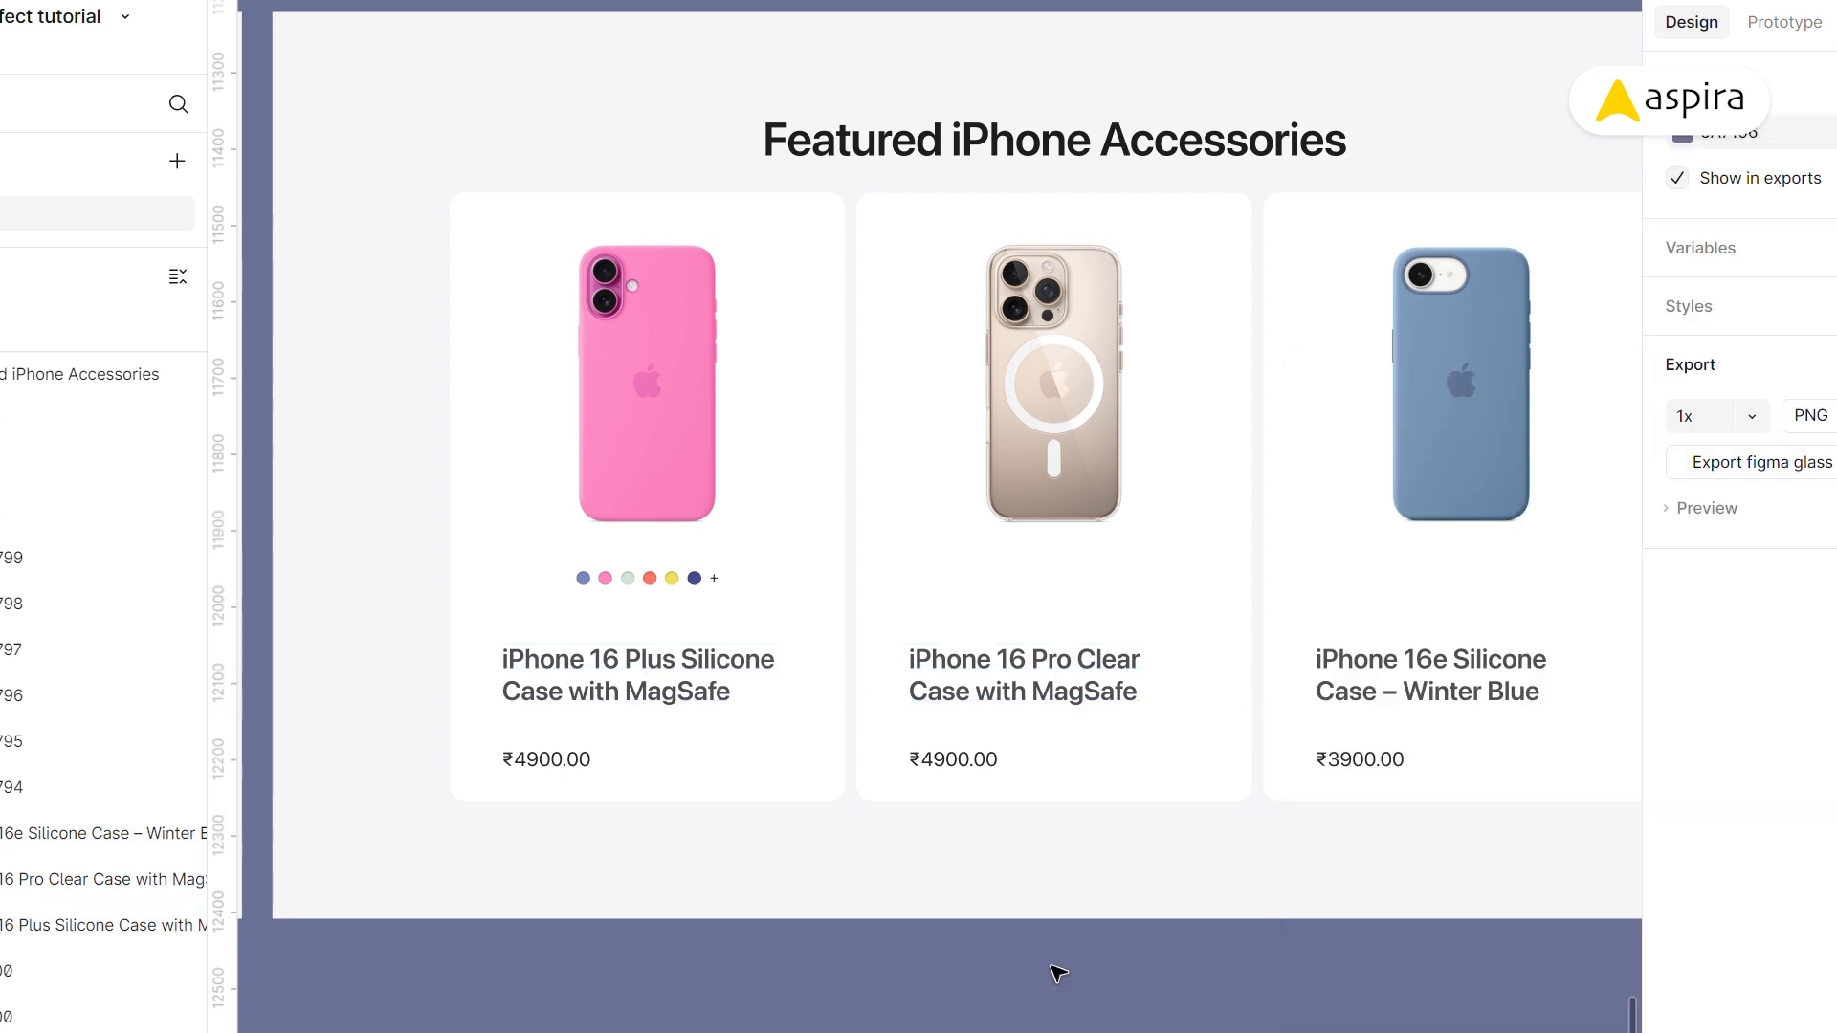
# - Select the price labels of all three cards and inspect their shared fill colour
pyautogui.click(574, 765)
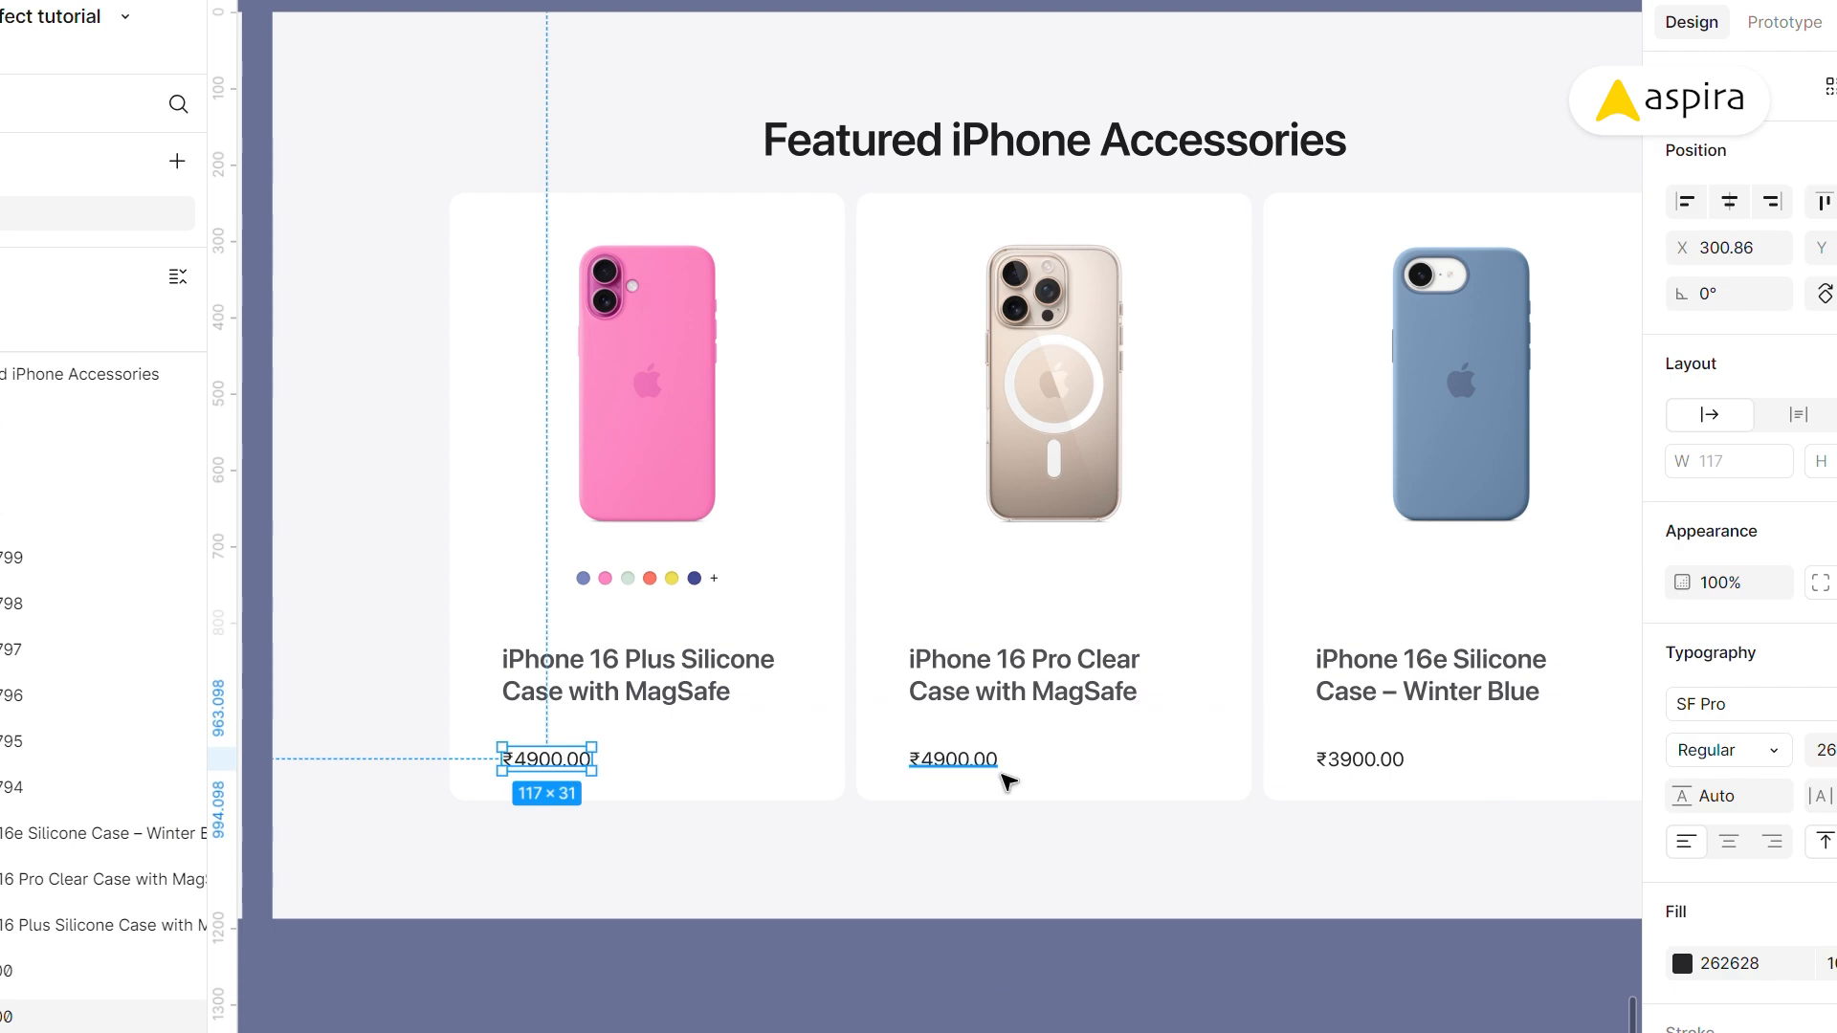
pyautogui.keyDown('shift'); pyautogui.click(986, 765); pyautogui.keyUp('shift')
pyautogui.keyDown('shift'); pyautogui.click(1359, 760); pyautogui.keyUp('shift')
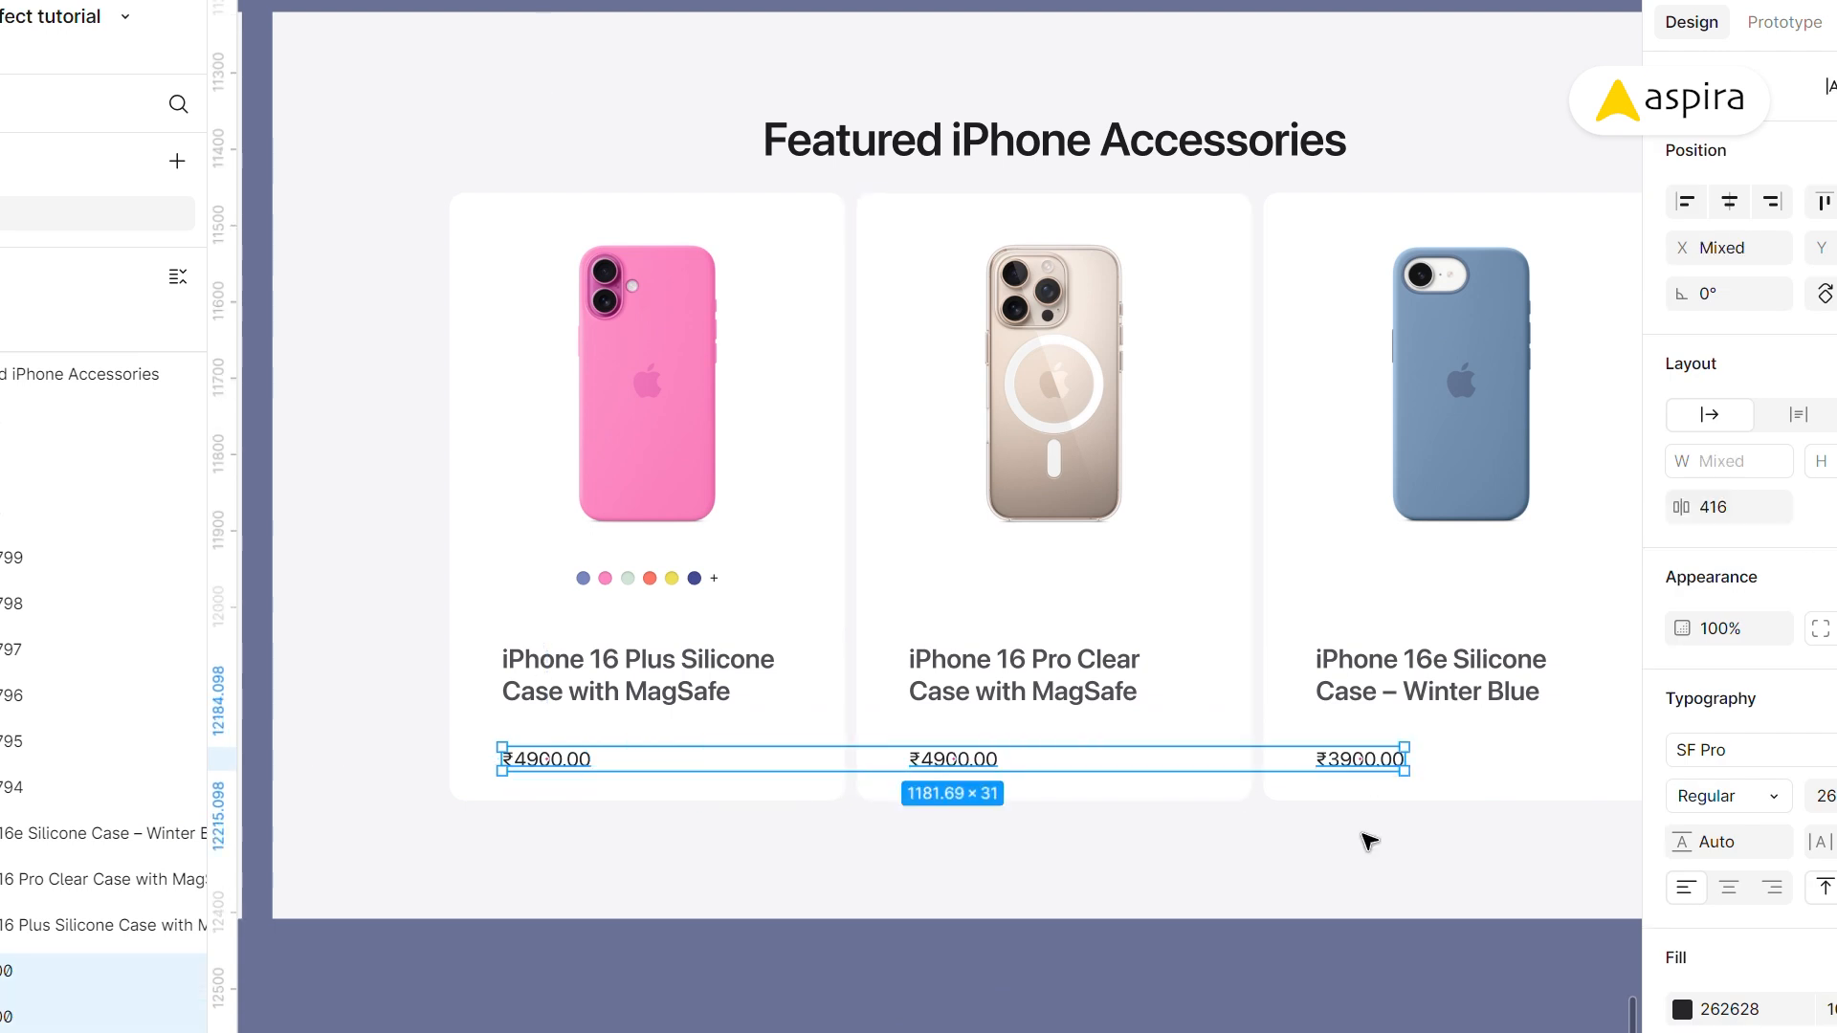
pyautogui.click(1422, 958)
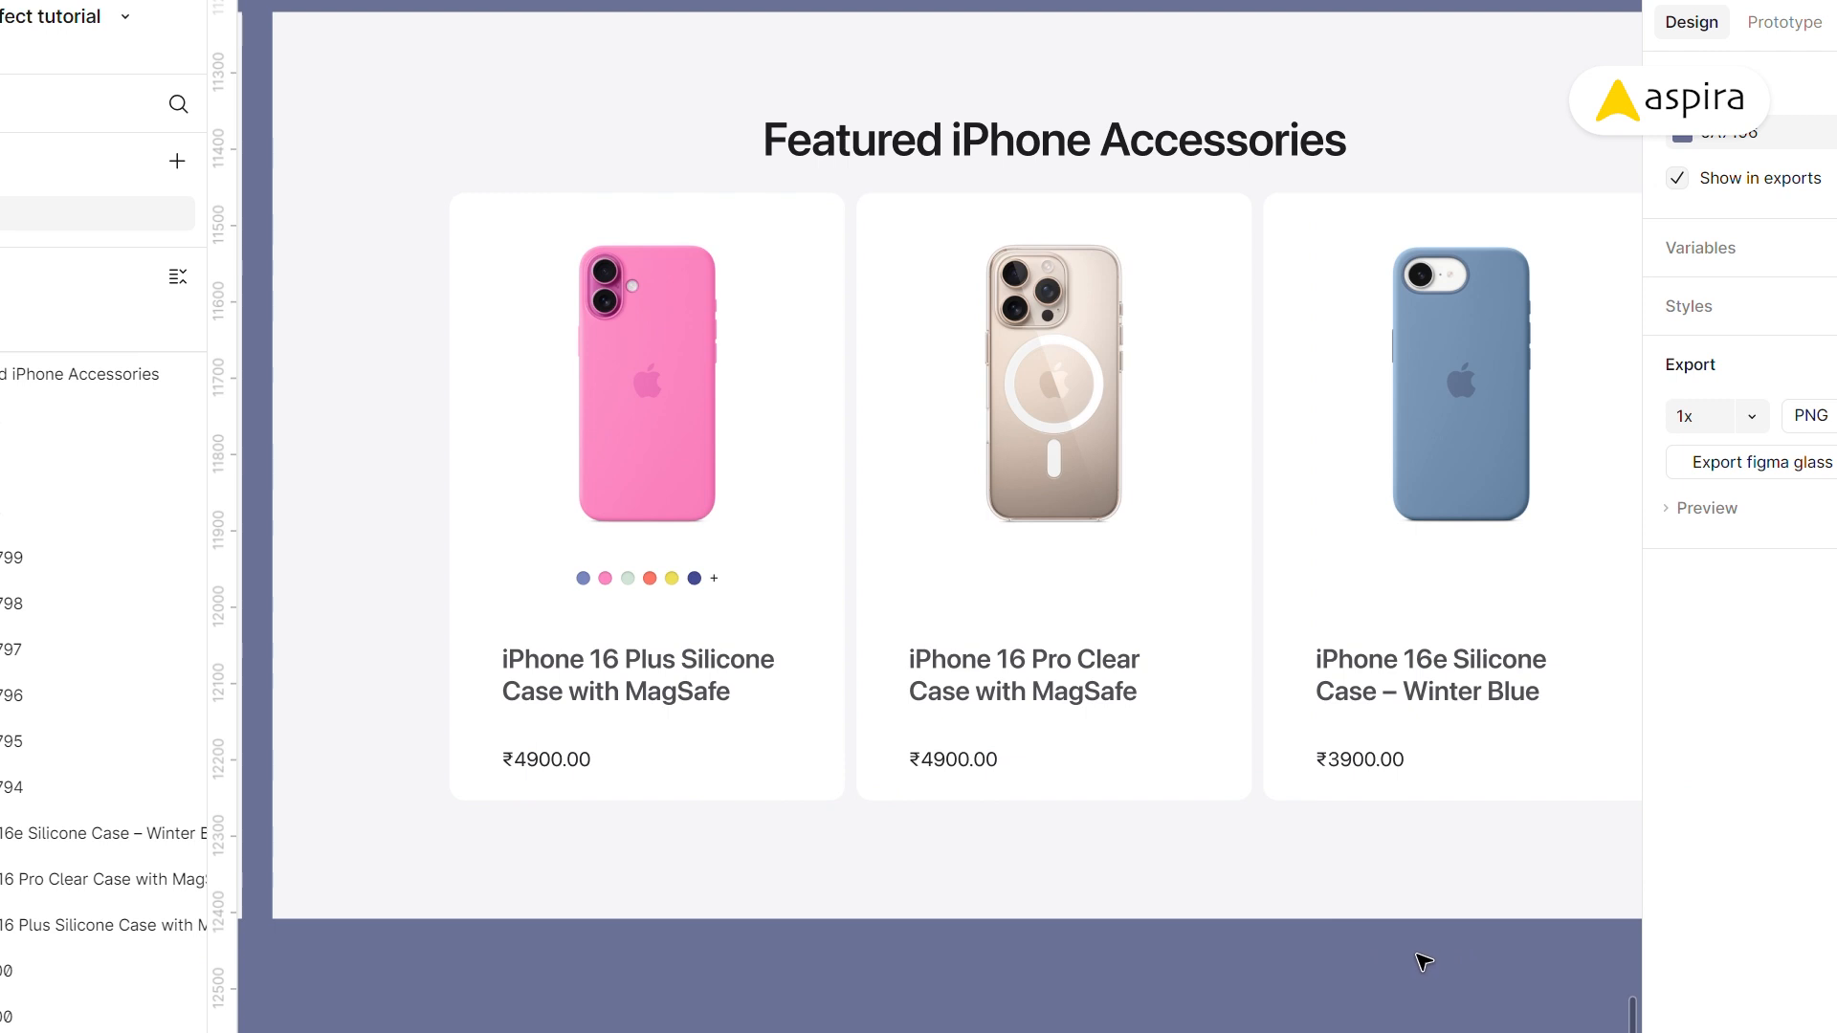
# - Place a 128 × 128 square on the empty canvas below the accessories page screenshot
pyautogui.hotkey('ctrl', '-')
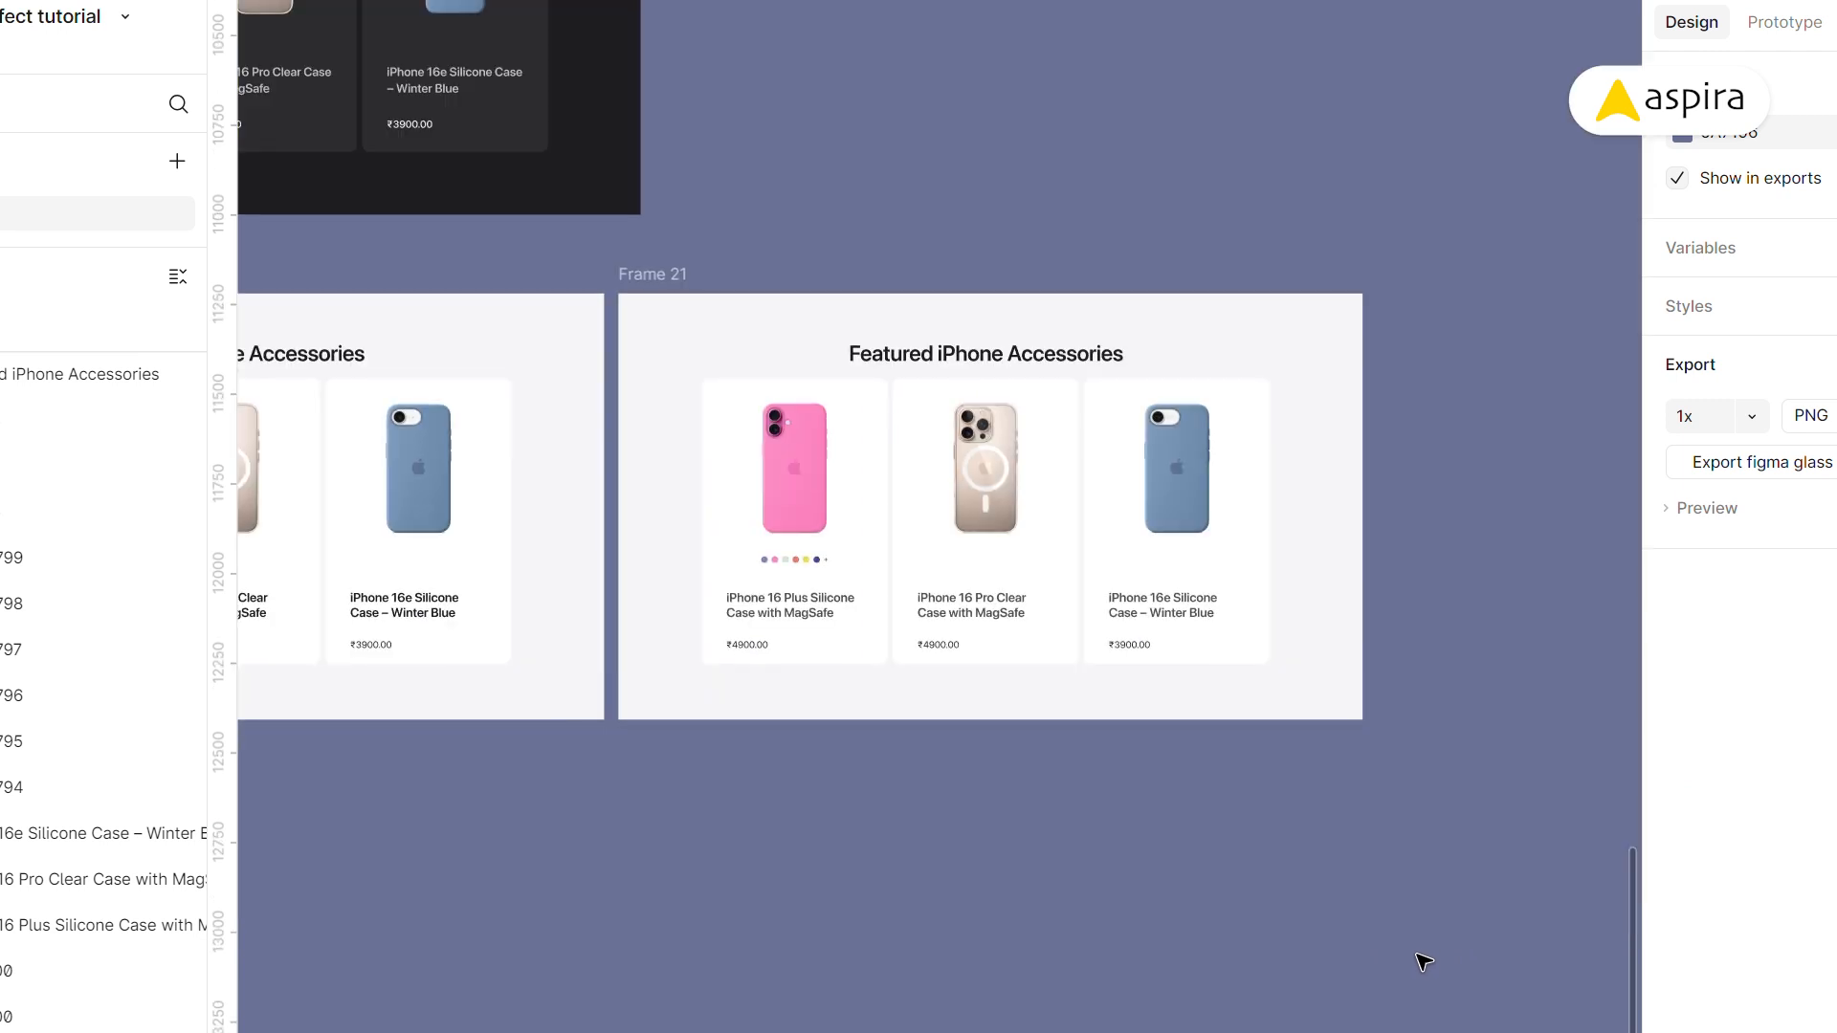
pyautogui.moveTo(536, 594); pyautogui.dragTo(1439, 630)
pyautogui.moveTo(635, 562); pyautogui.dragTo(1441, 463)
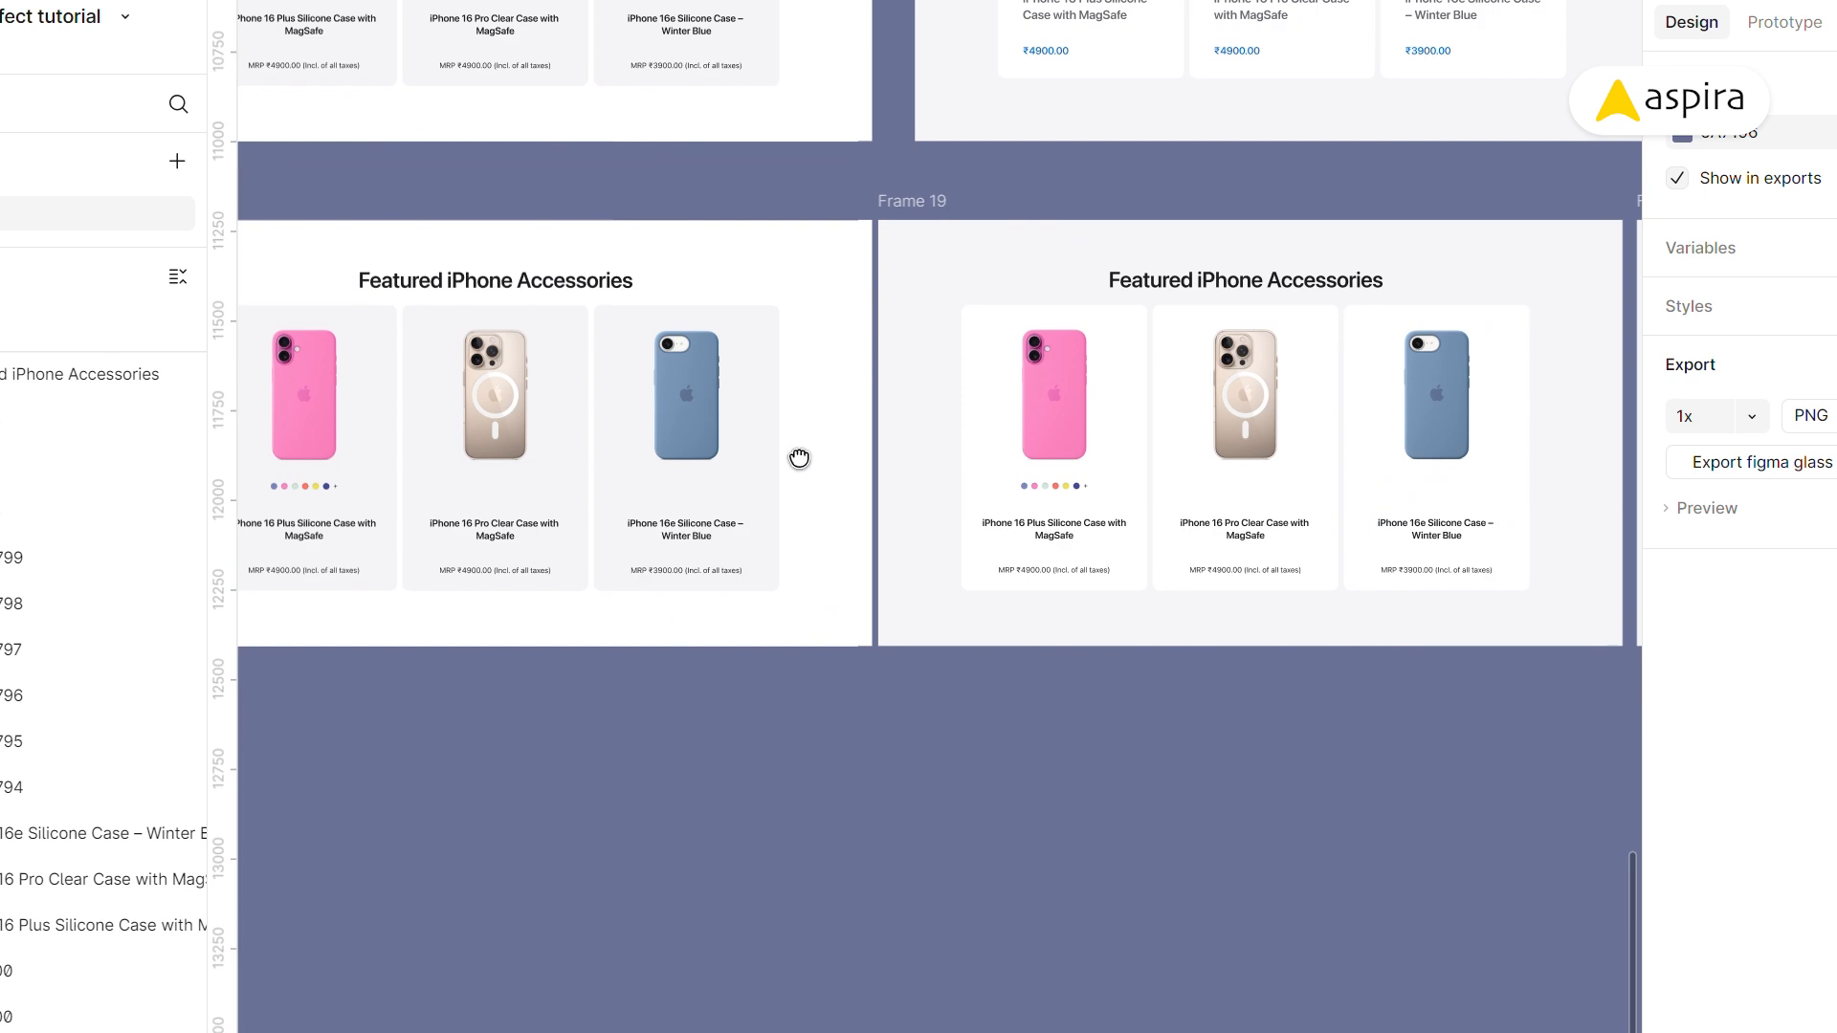
pyautogui.moveTo(730, 472); pyautogui.dragTo(1341, 427)
pyautogui.moveTo(553, 339); pyautogui.dragTo(1047, 683)
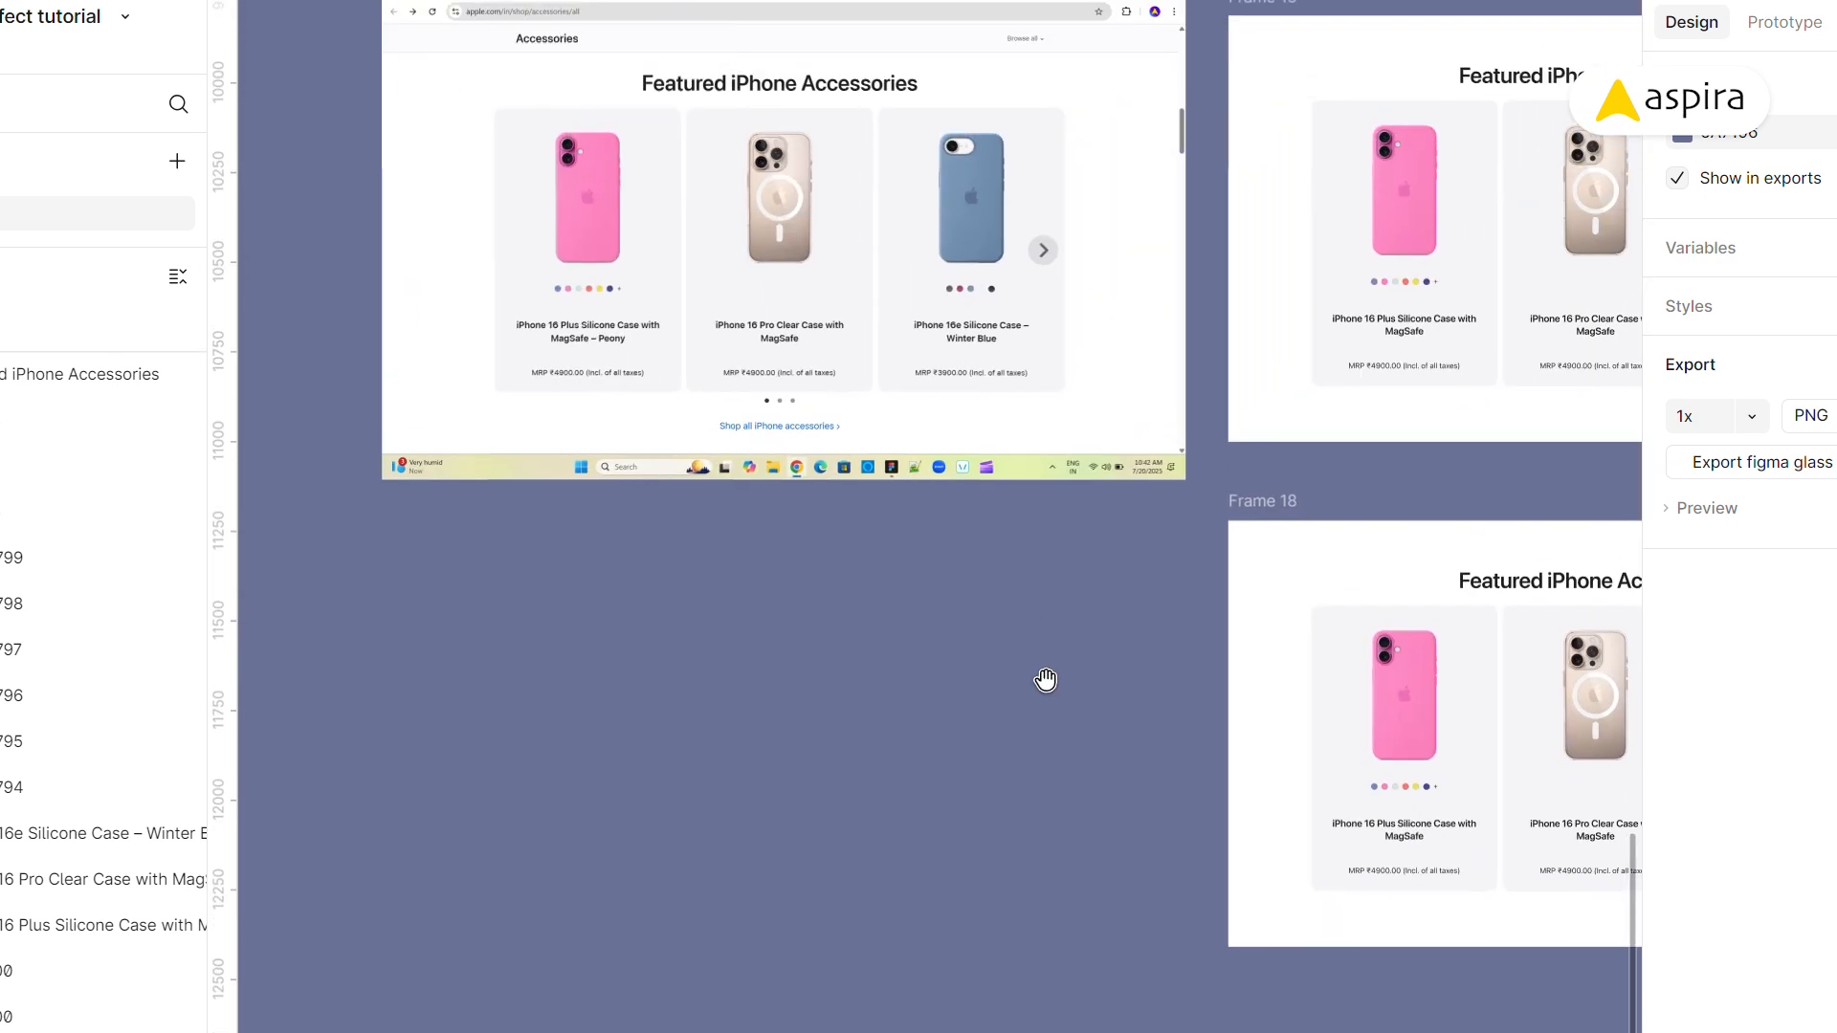
pyautogui.moveTo(669, 381); pyautogui.dragTo(966, 478)
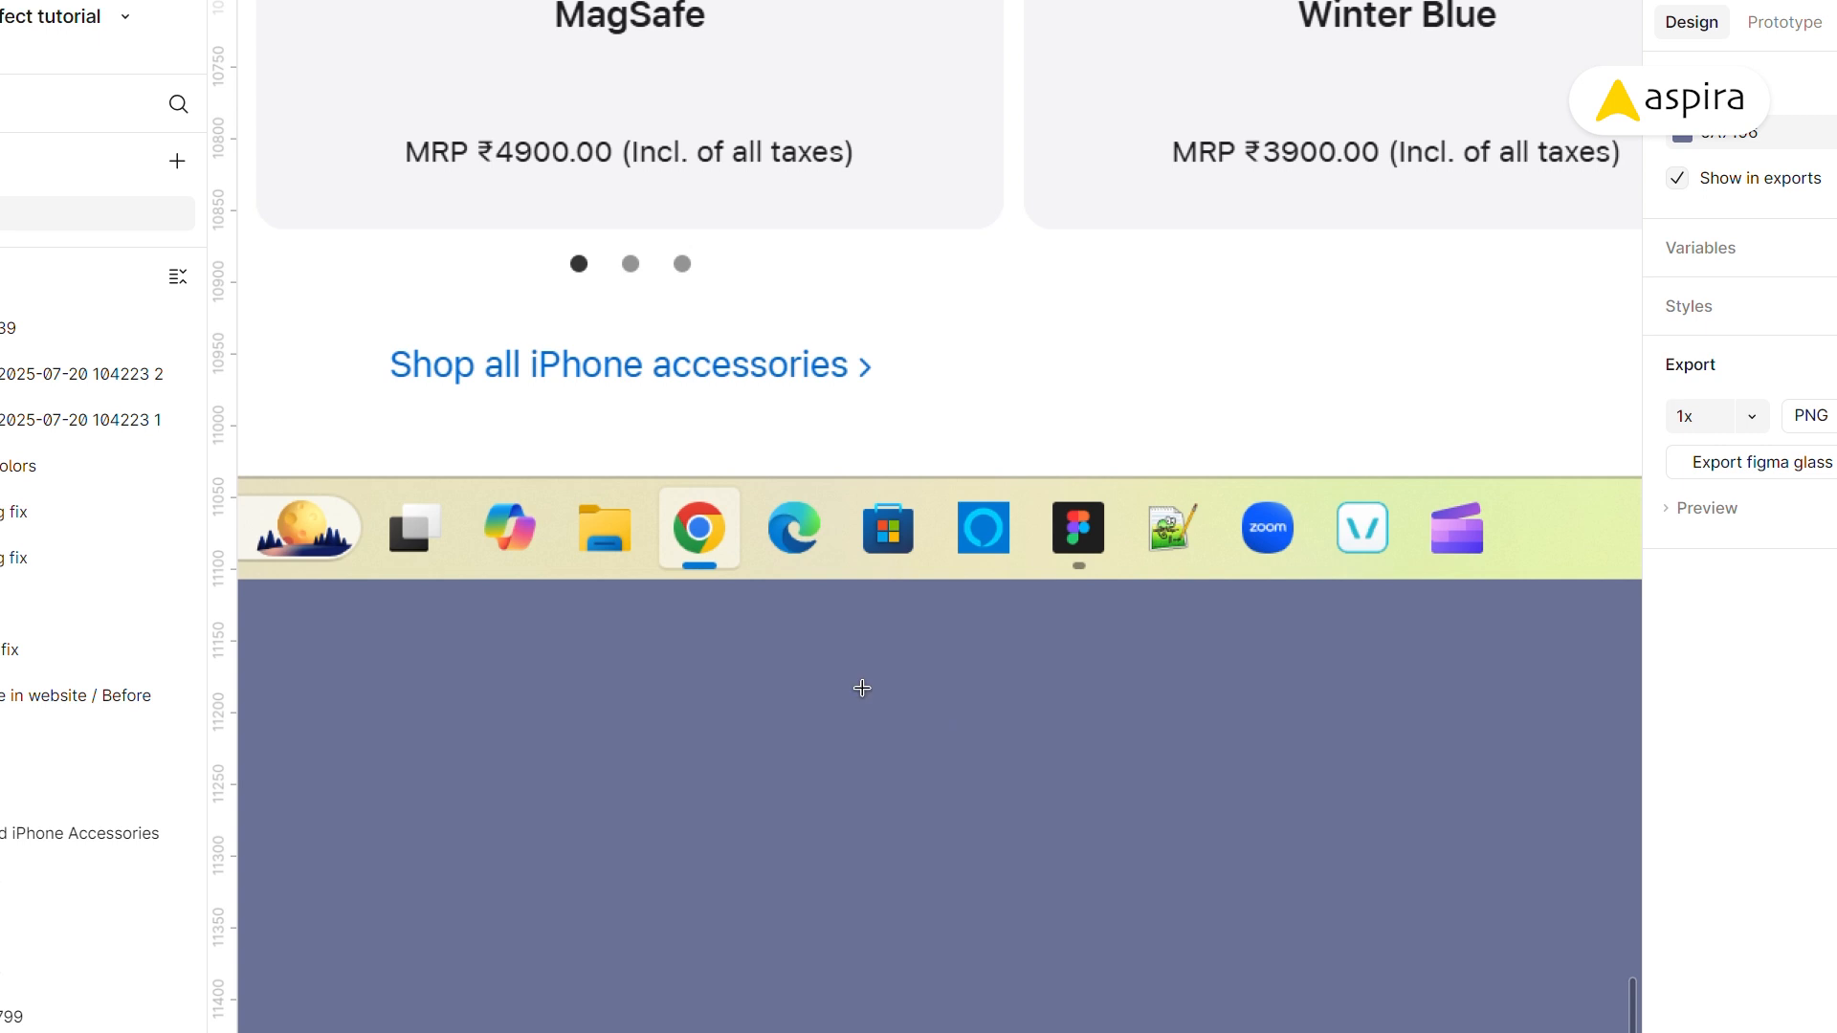
pyautogui.click(841, 664)
# - Fill the square with the link blue 0066CC sampled from the "Shop all iPhone accessories" text in the screenshot
pyautogui.press('z')
pyautogui.moveTo(544, 340); pyautogui.dragTo(831, 493)
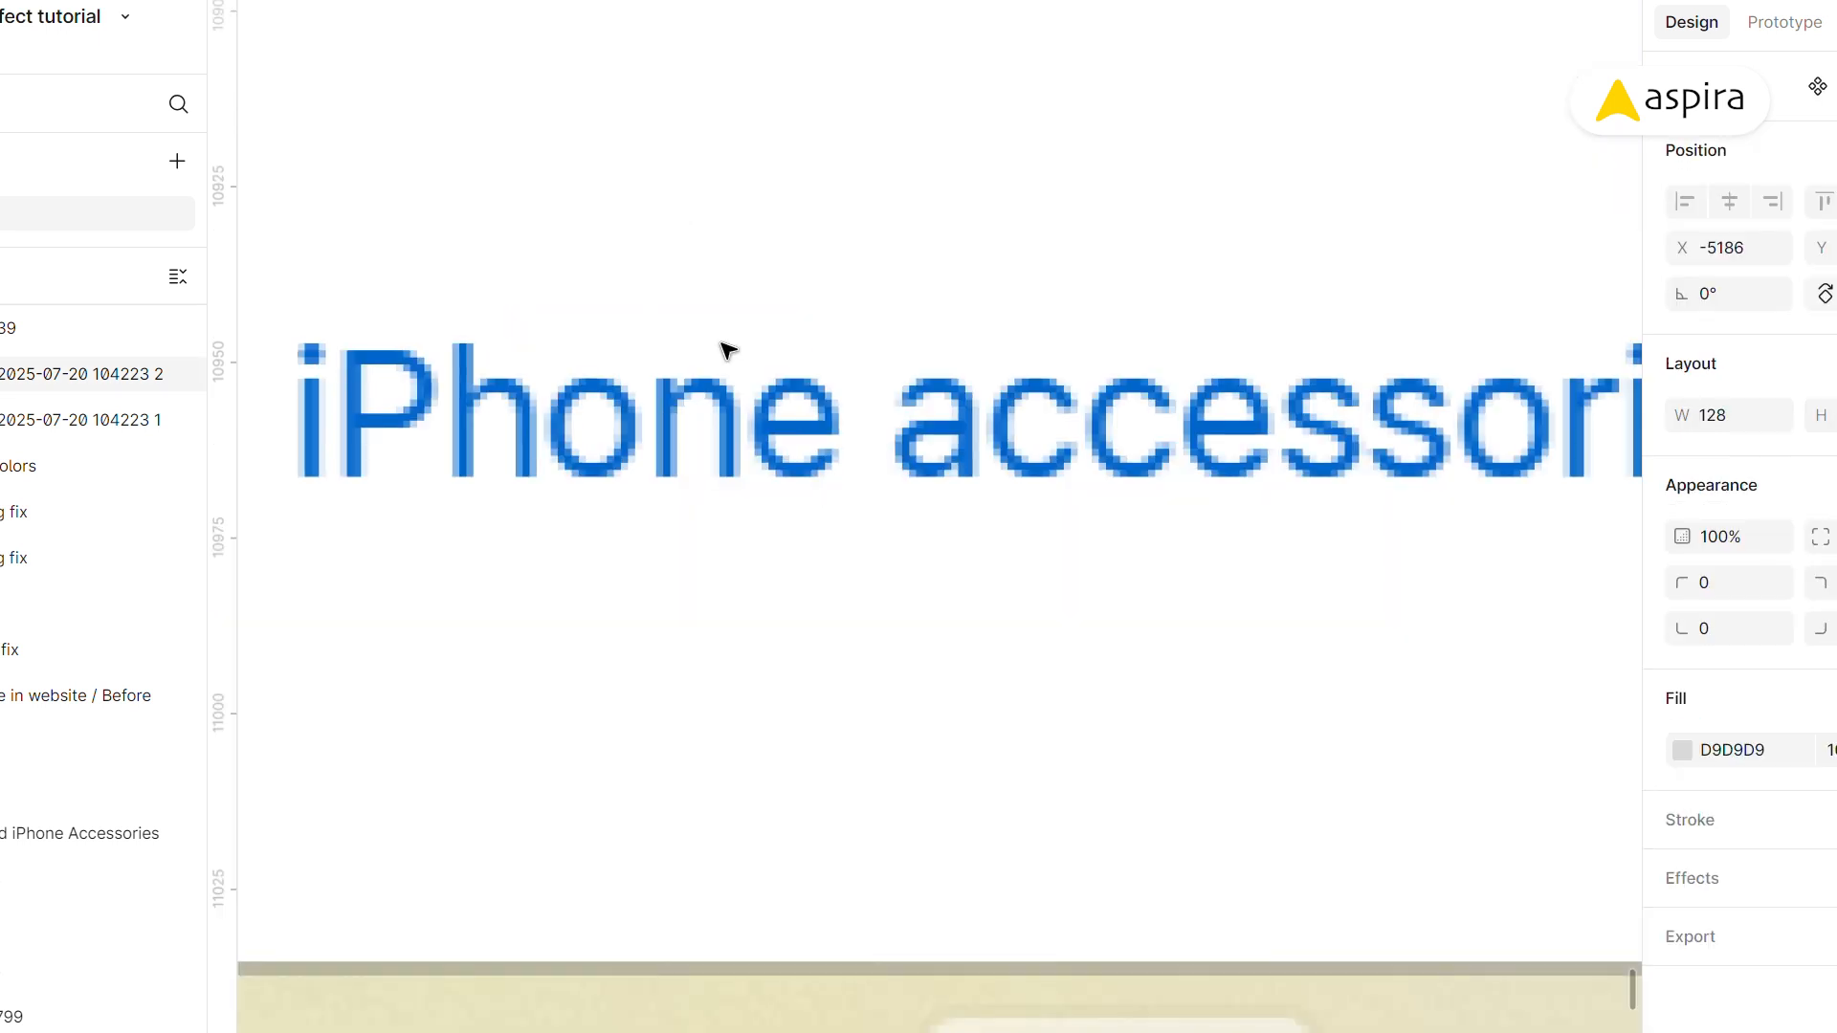
pyautogui.press('i')
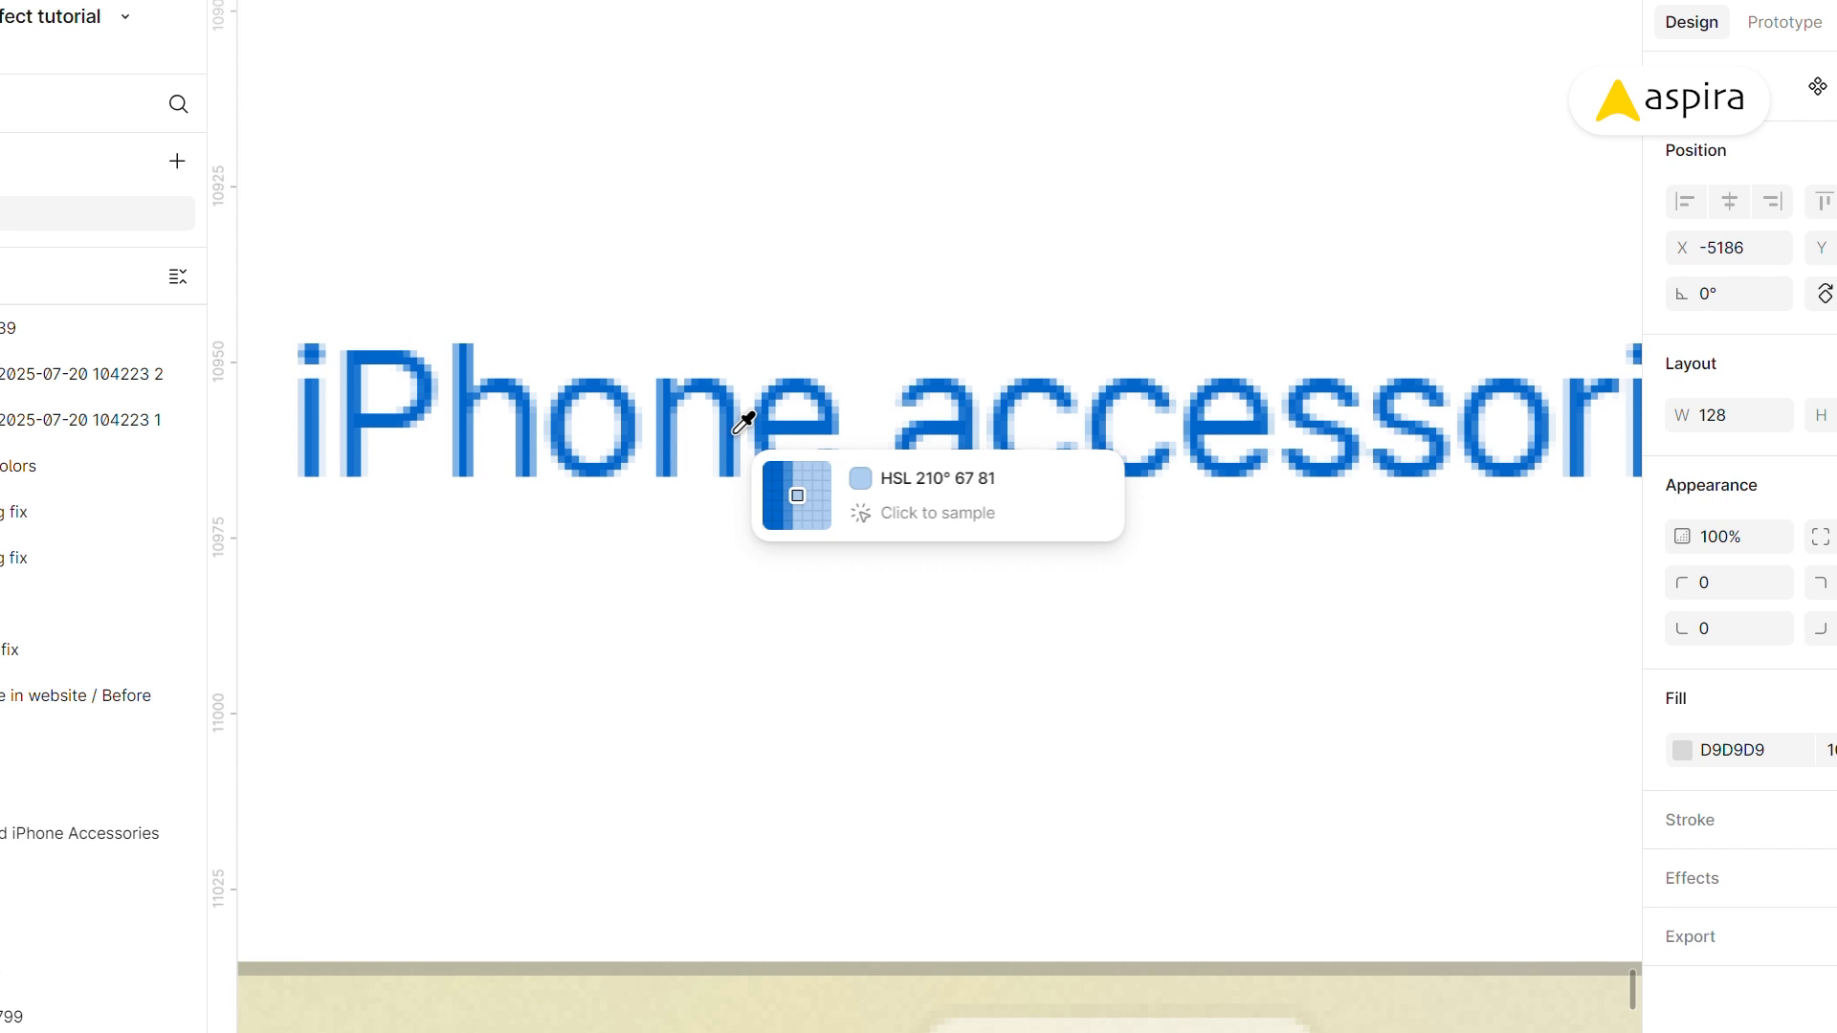
pyautogui.click(734, 427)
pyautogui.hotkey('shift', '2')
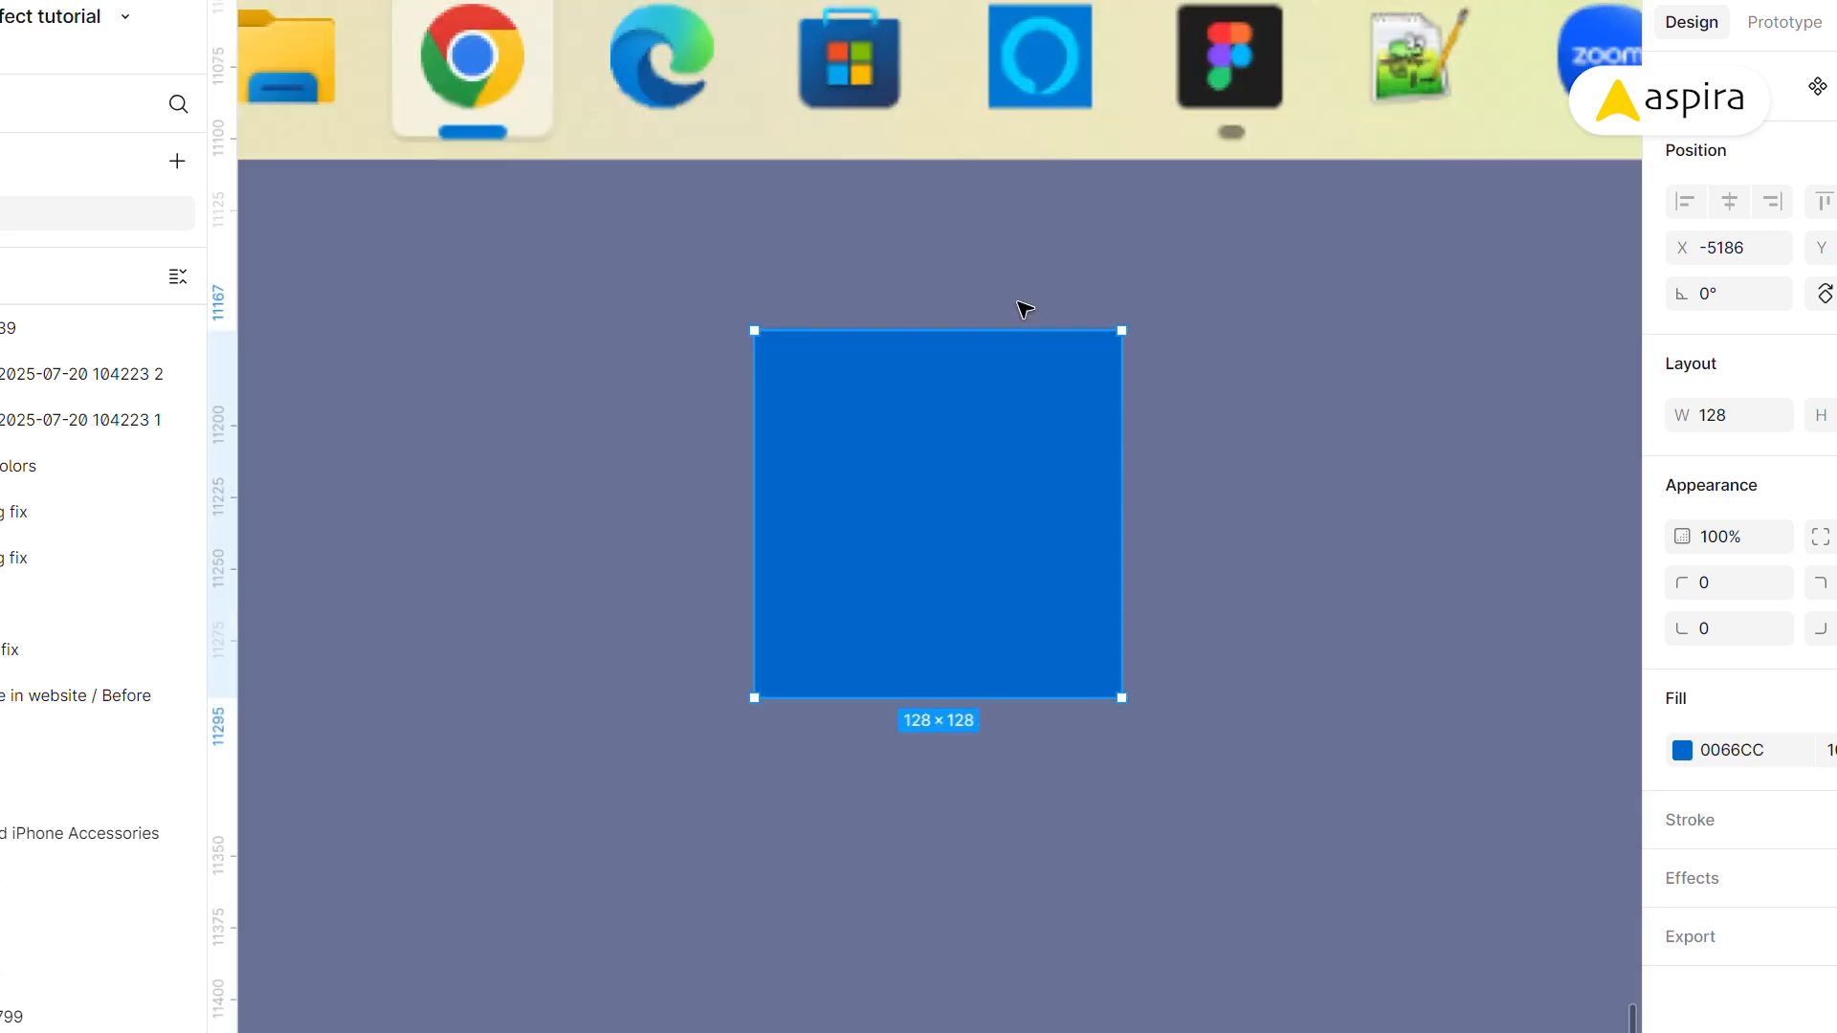
# - Apply the sampled blue 0066CC as the fill of all three price labels and hide the interface to view the cards
pyautogui.click(1775, 749)
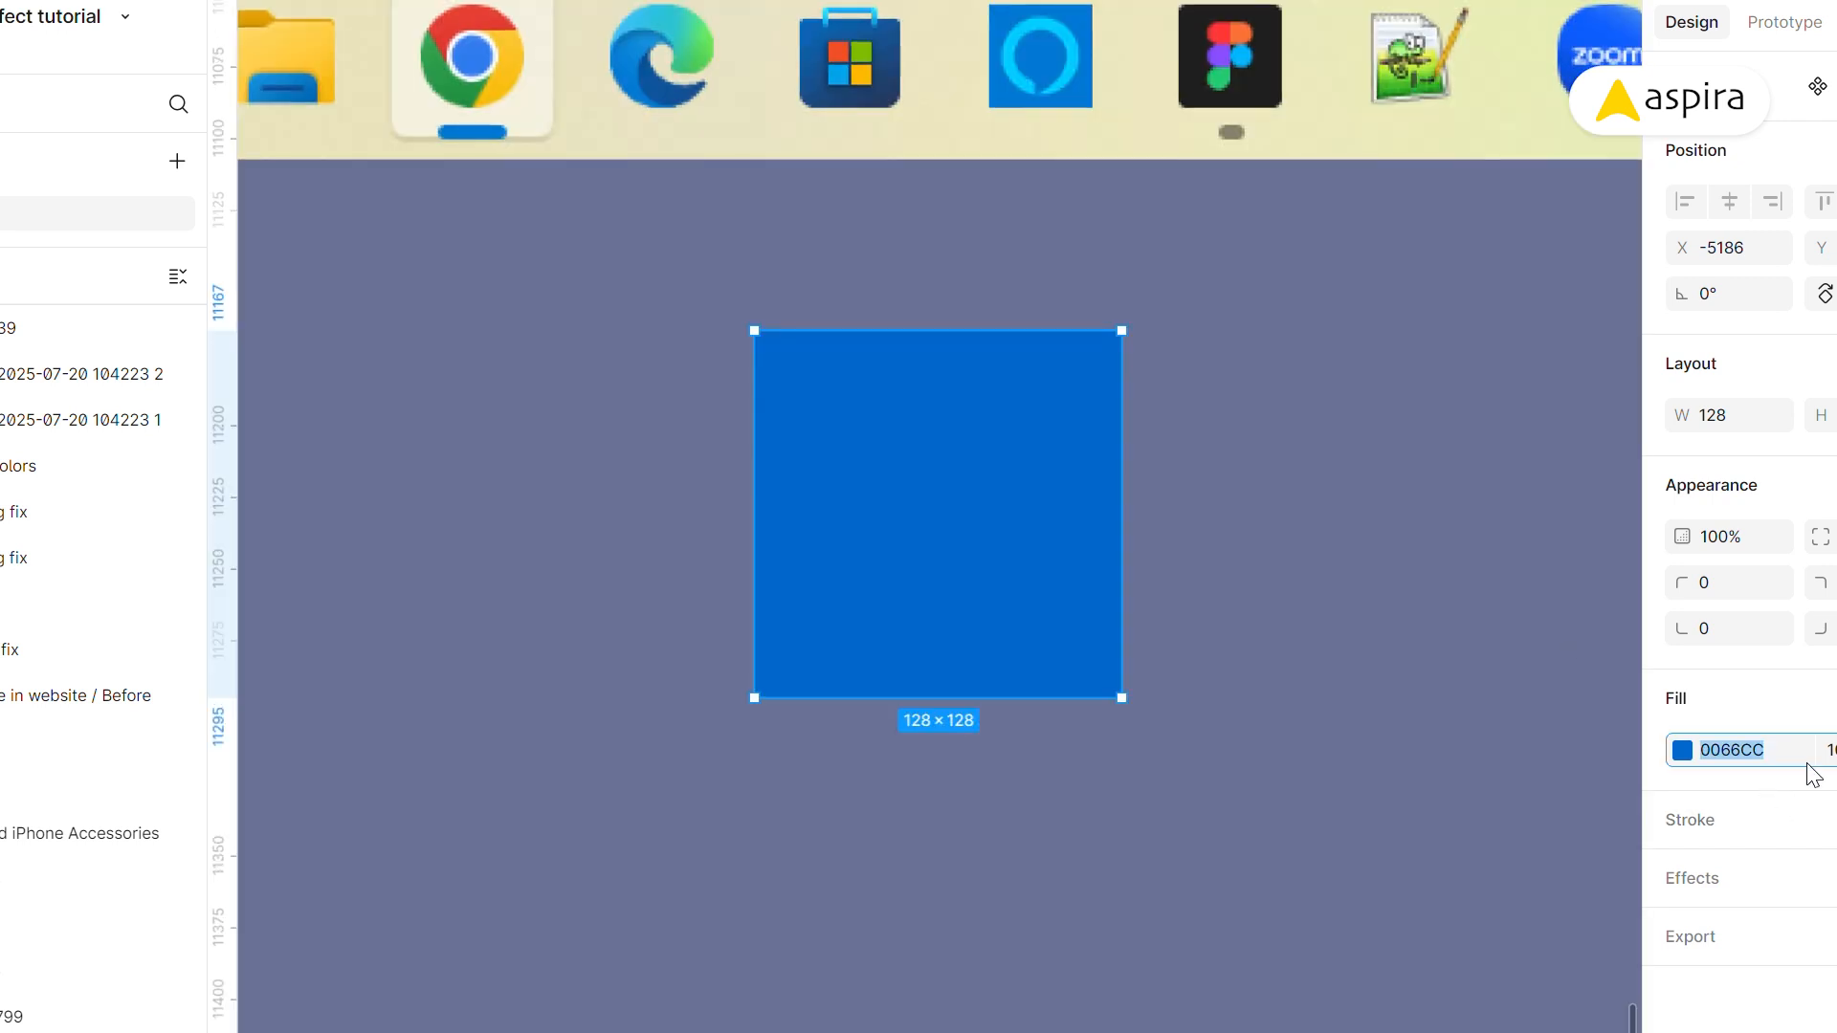
pyautogui.click(1378, 533)
pyautogui.hotkey('ctrl', '-')
pyautogui.hotkey('ctrl', '-')
pyautogui.press('space')
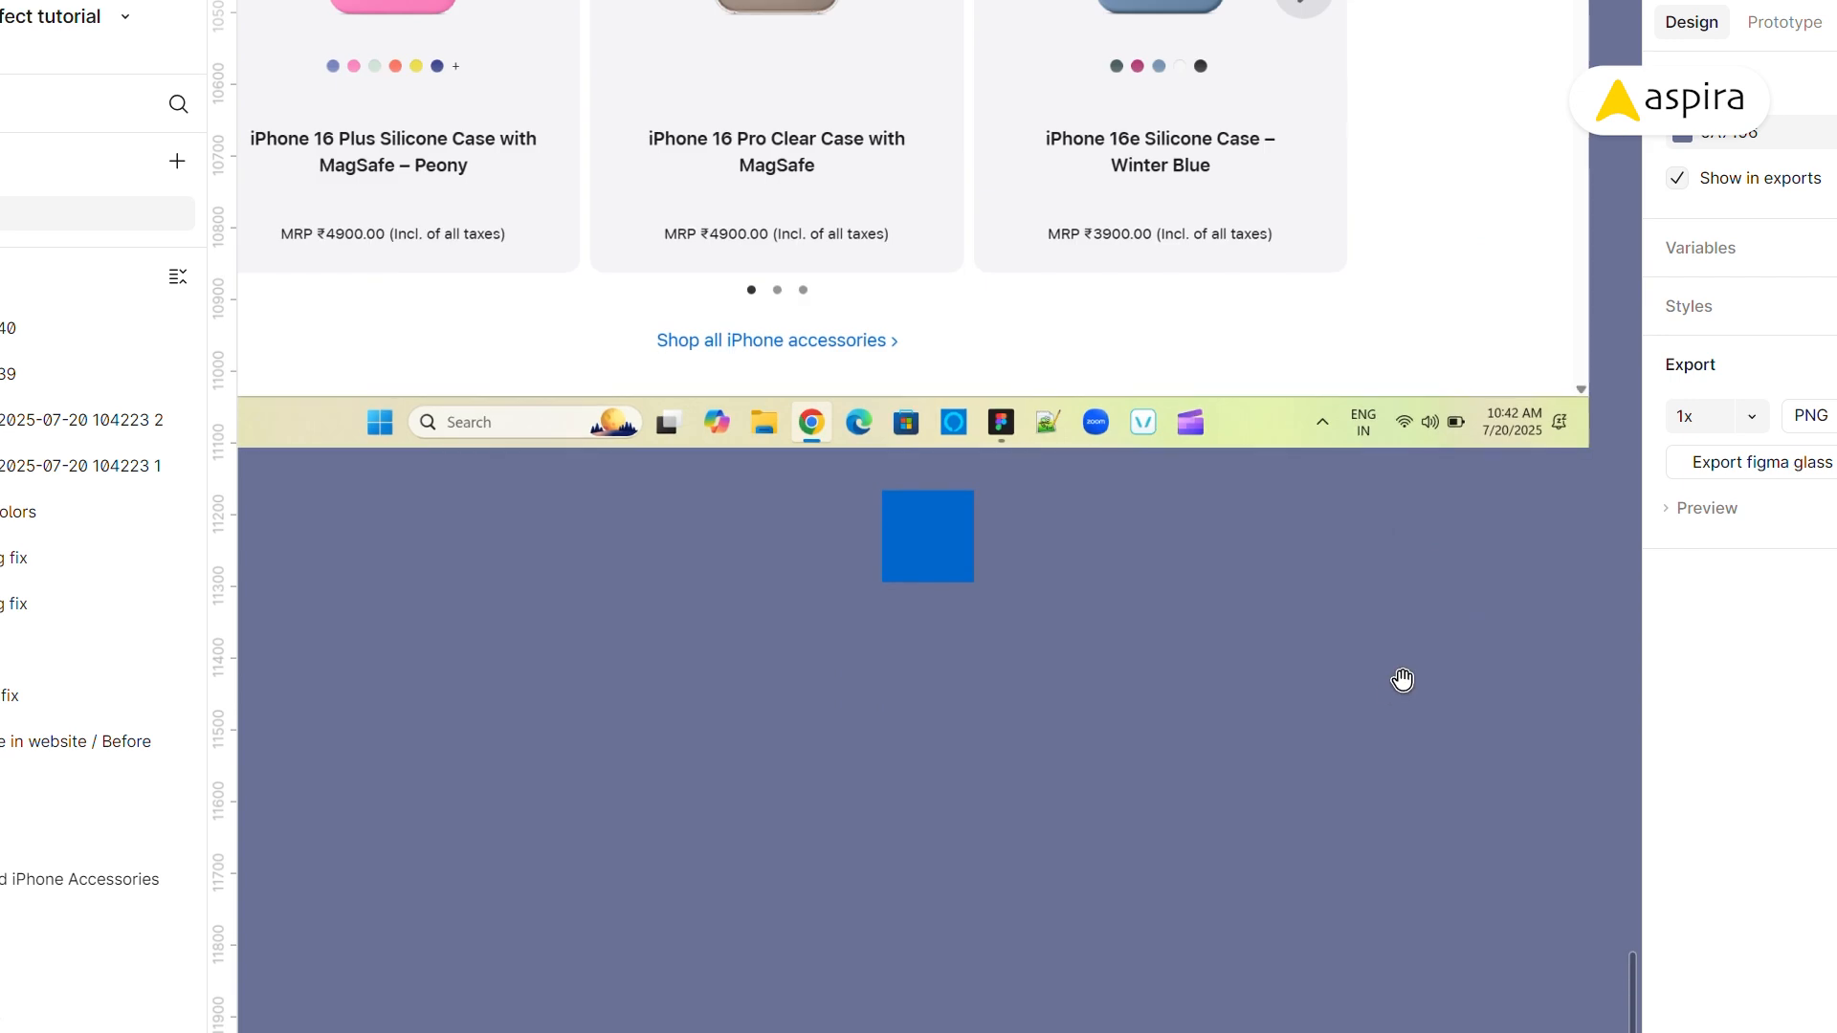
pyautogui.moveTo(1394, 689); pyautogui.dragTo(1103, 692)
pyautogui.scroll(-10, 1103, 693)
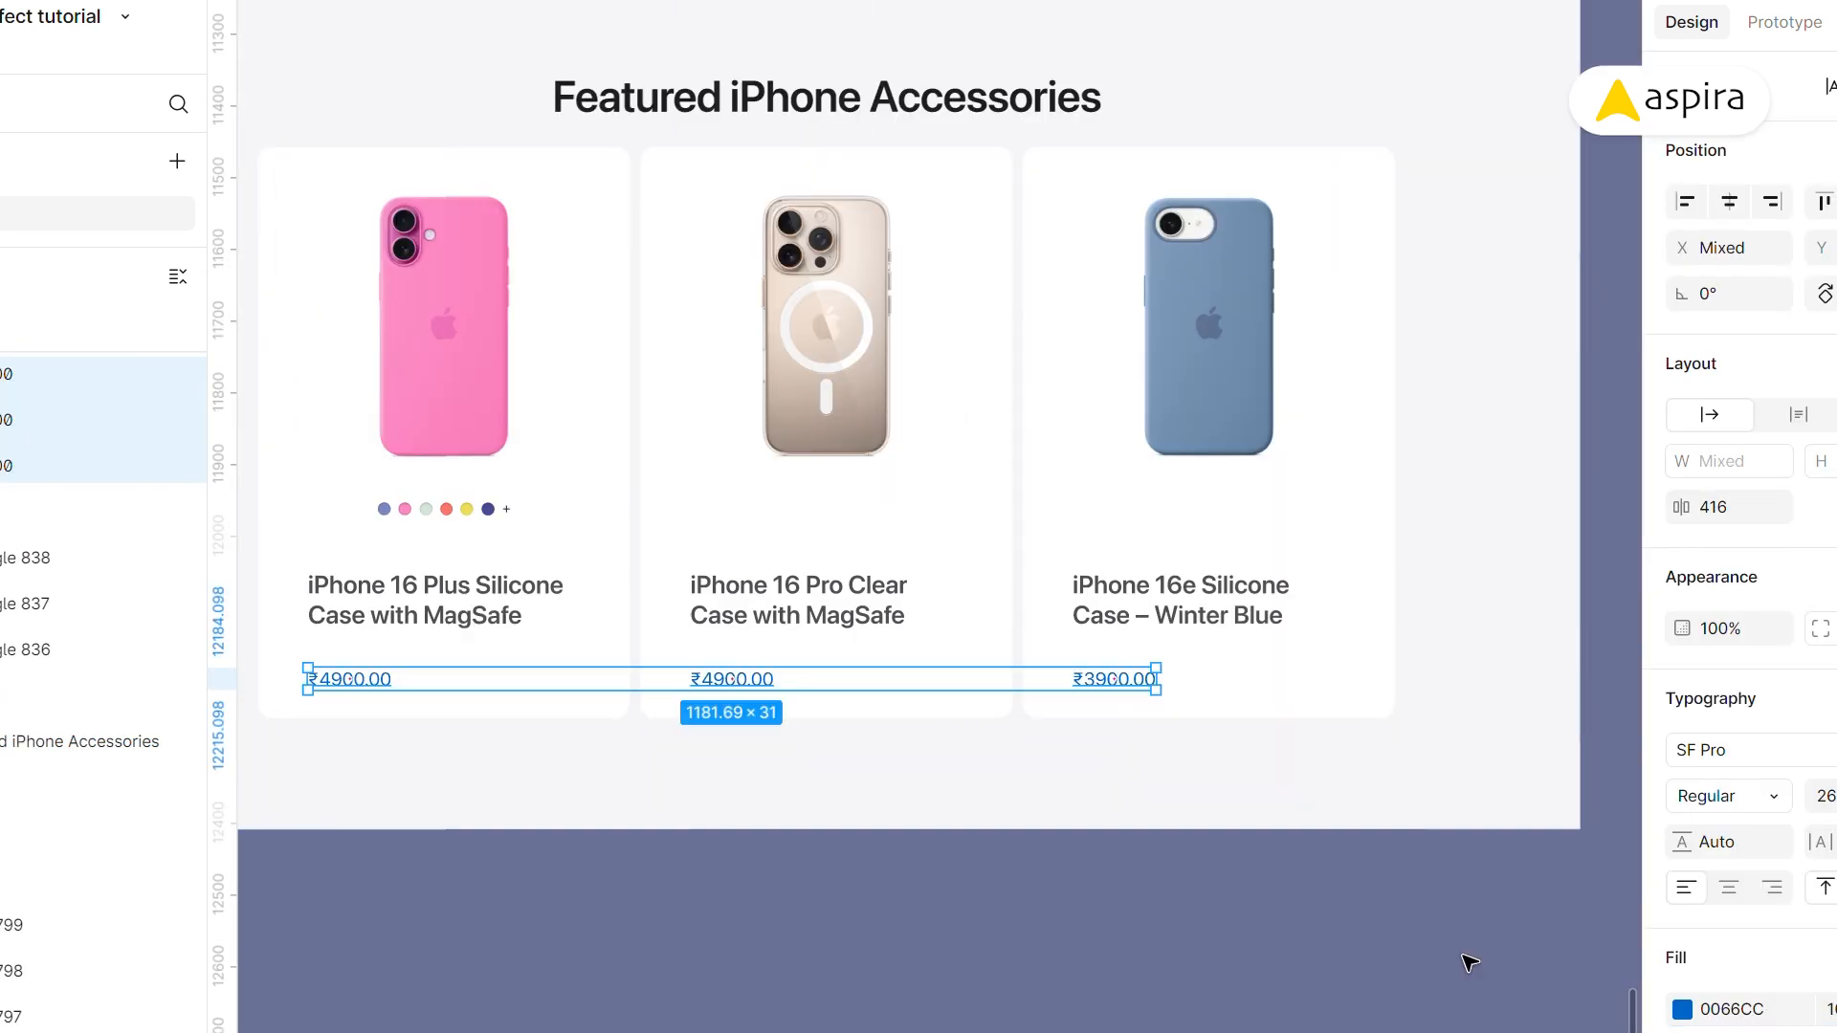
pyautogui.click(1267, 914)
pyautogui.hotkey('ctrl', '\\')
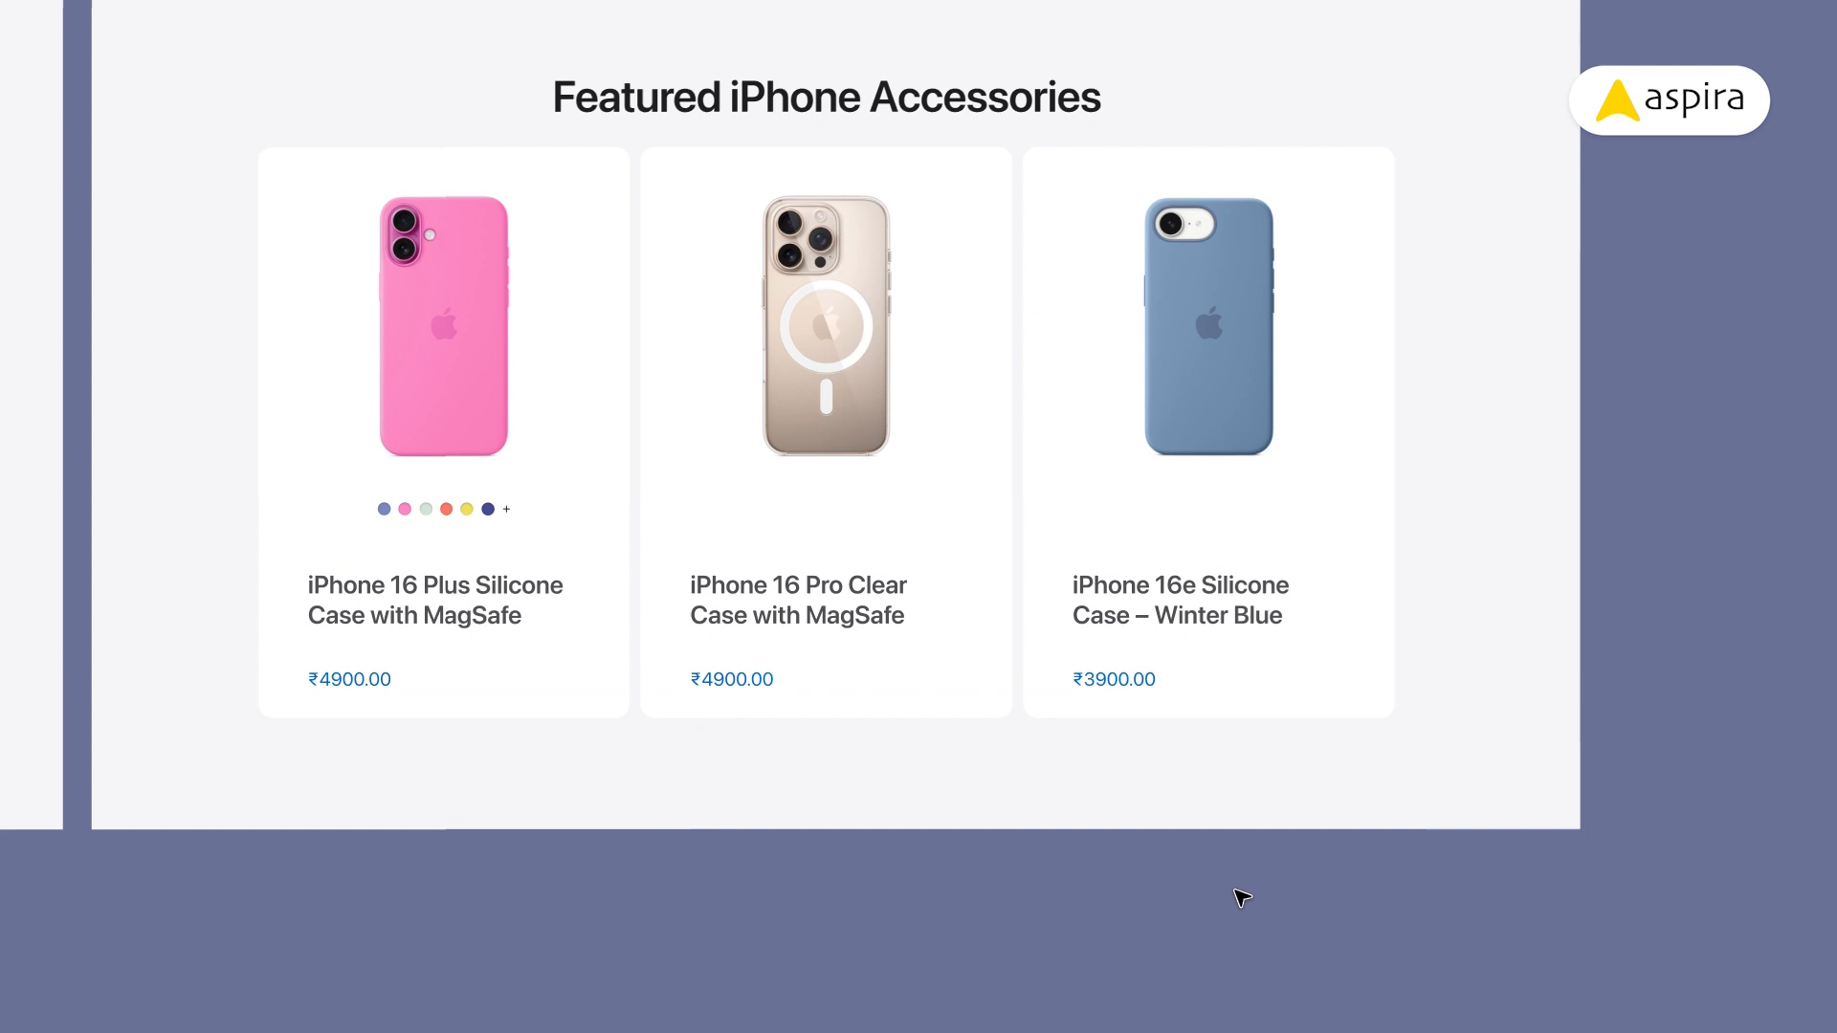
pyautogui.scroll(2, 591, 505)
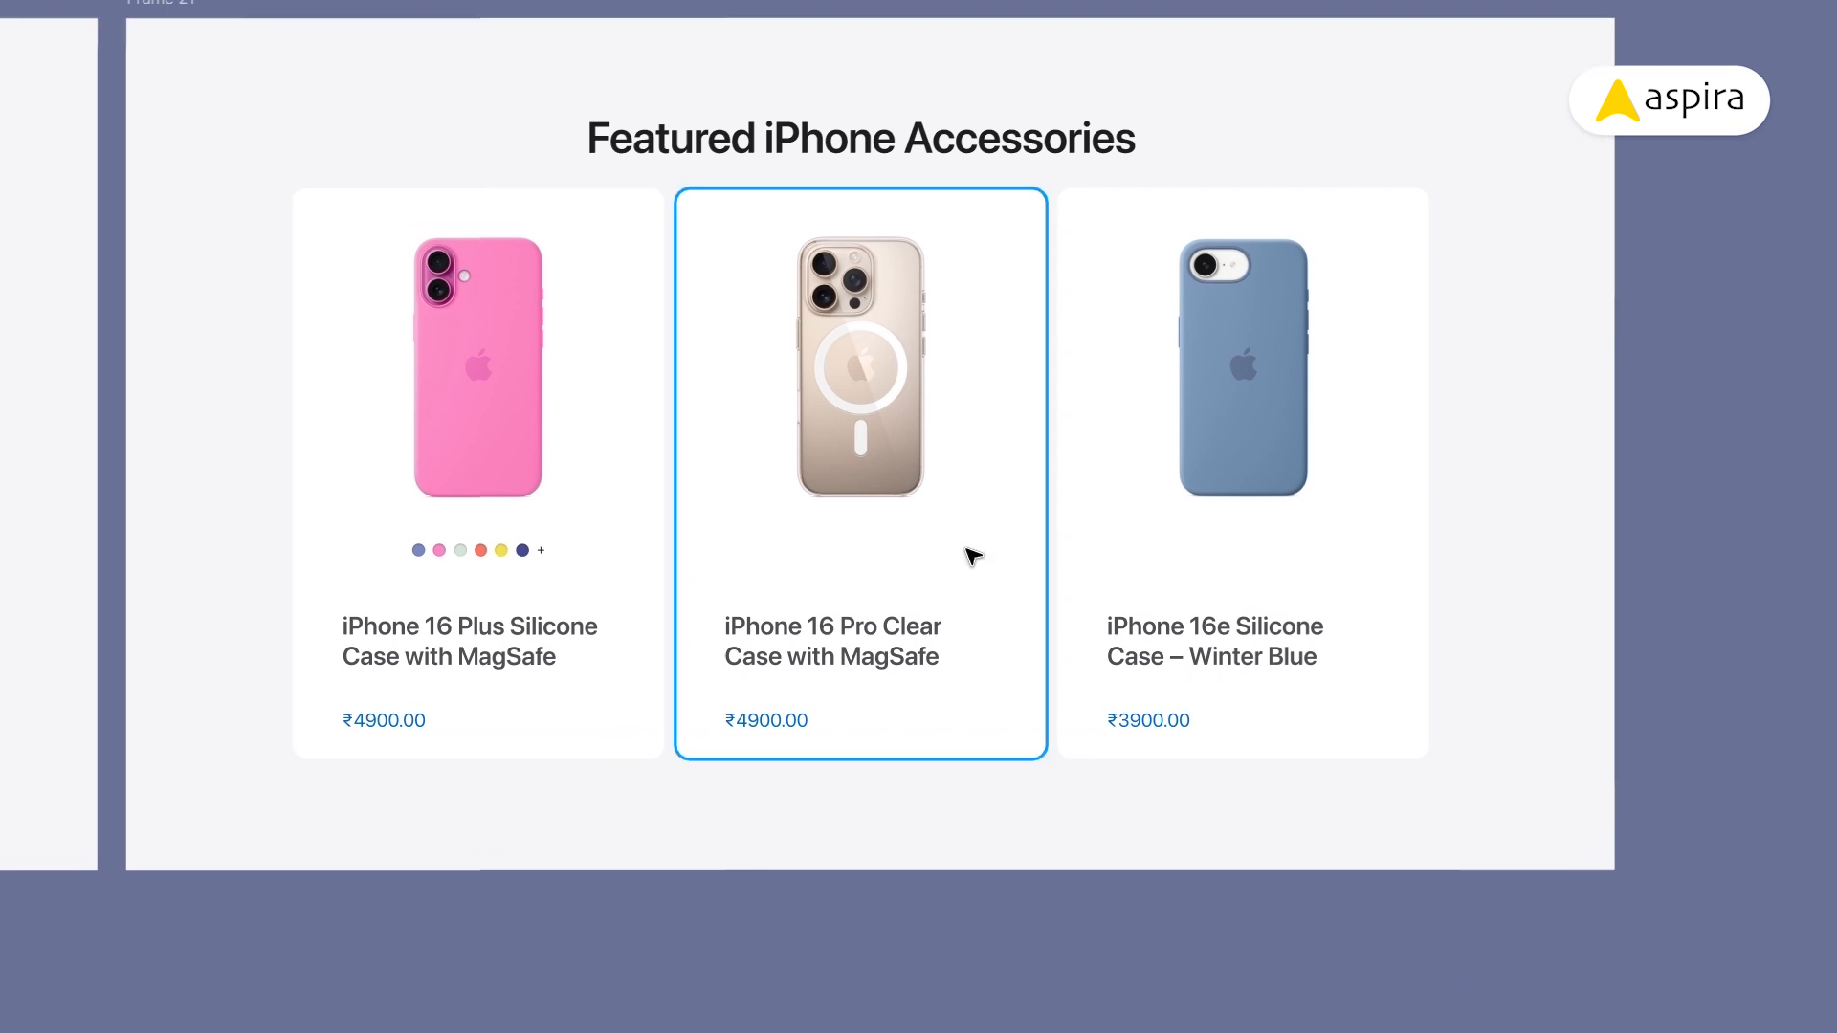
# - Raise the line height of the iPhone 16 Plus Silicone Case title to 45
pyautogui.click(424, 4)
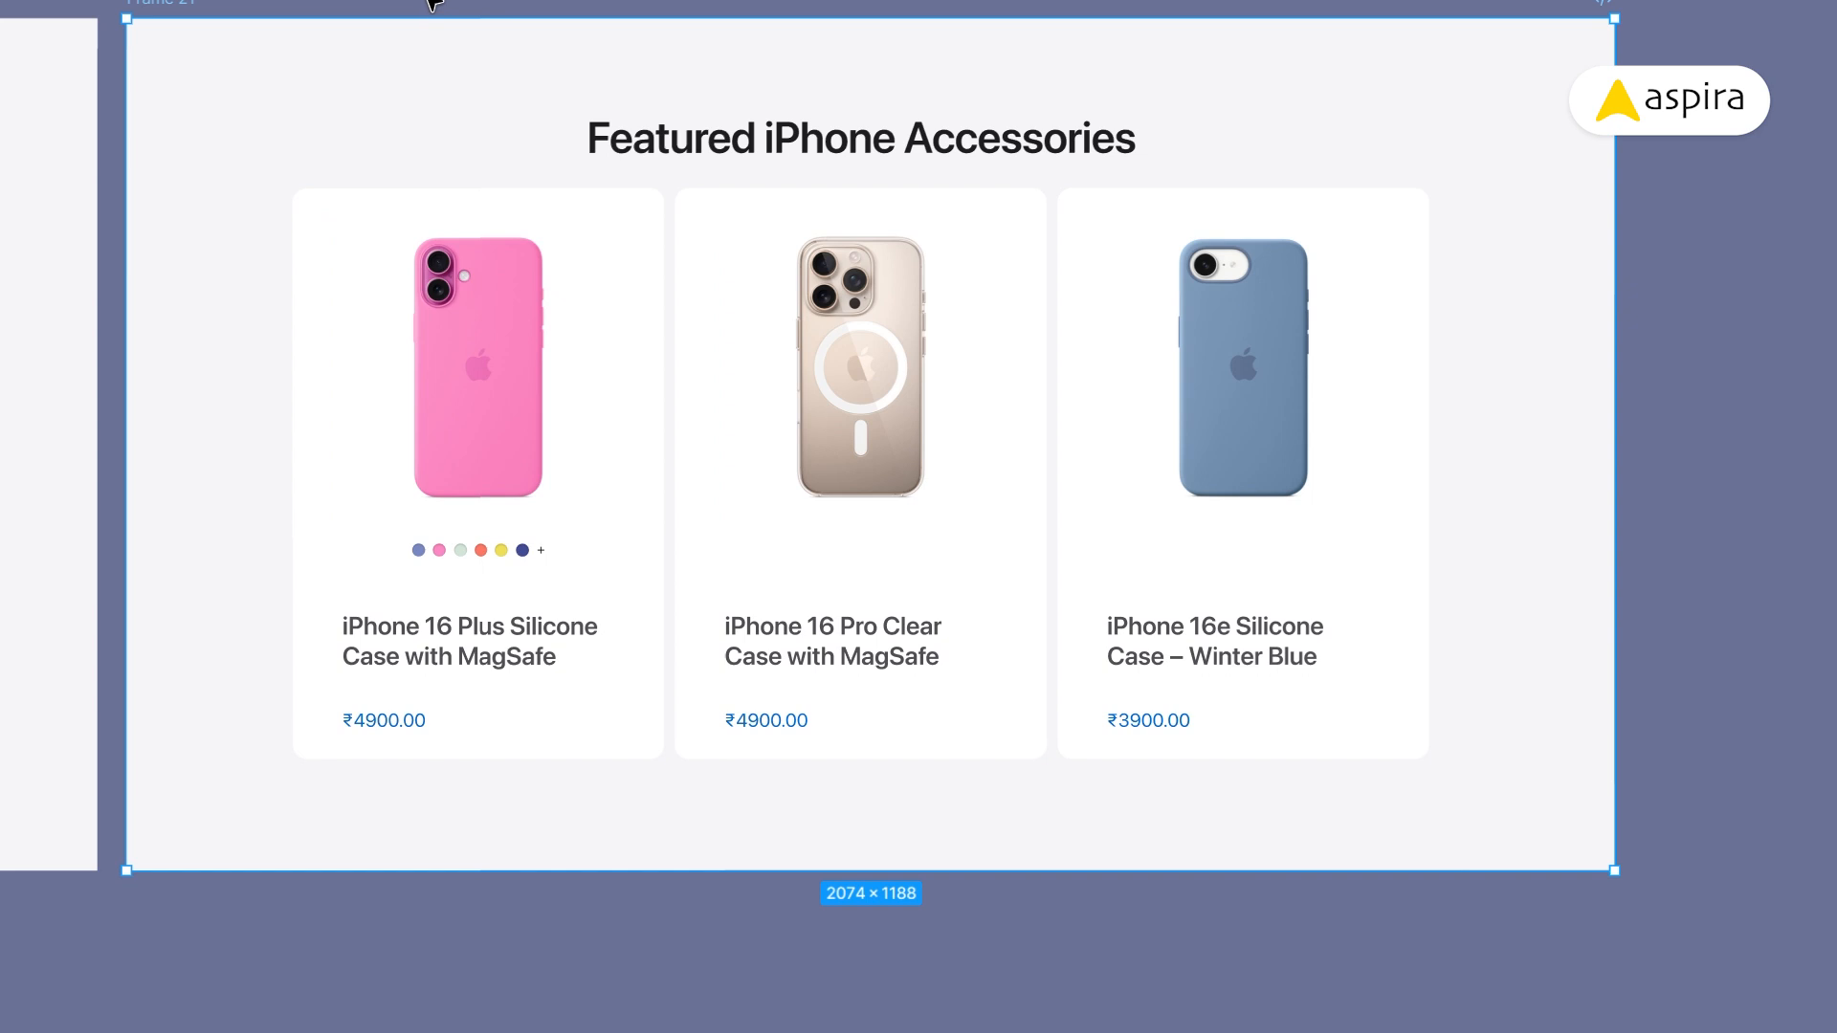
pyautogui.scroll(3, 796, 851)
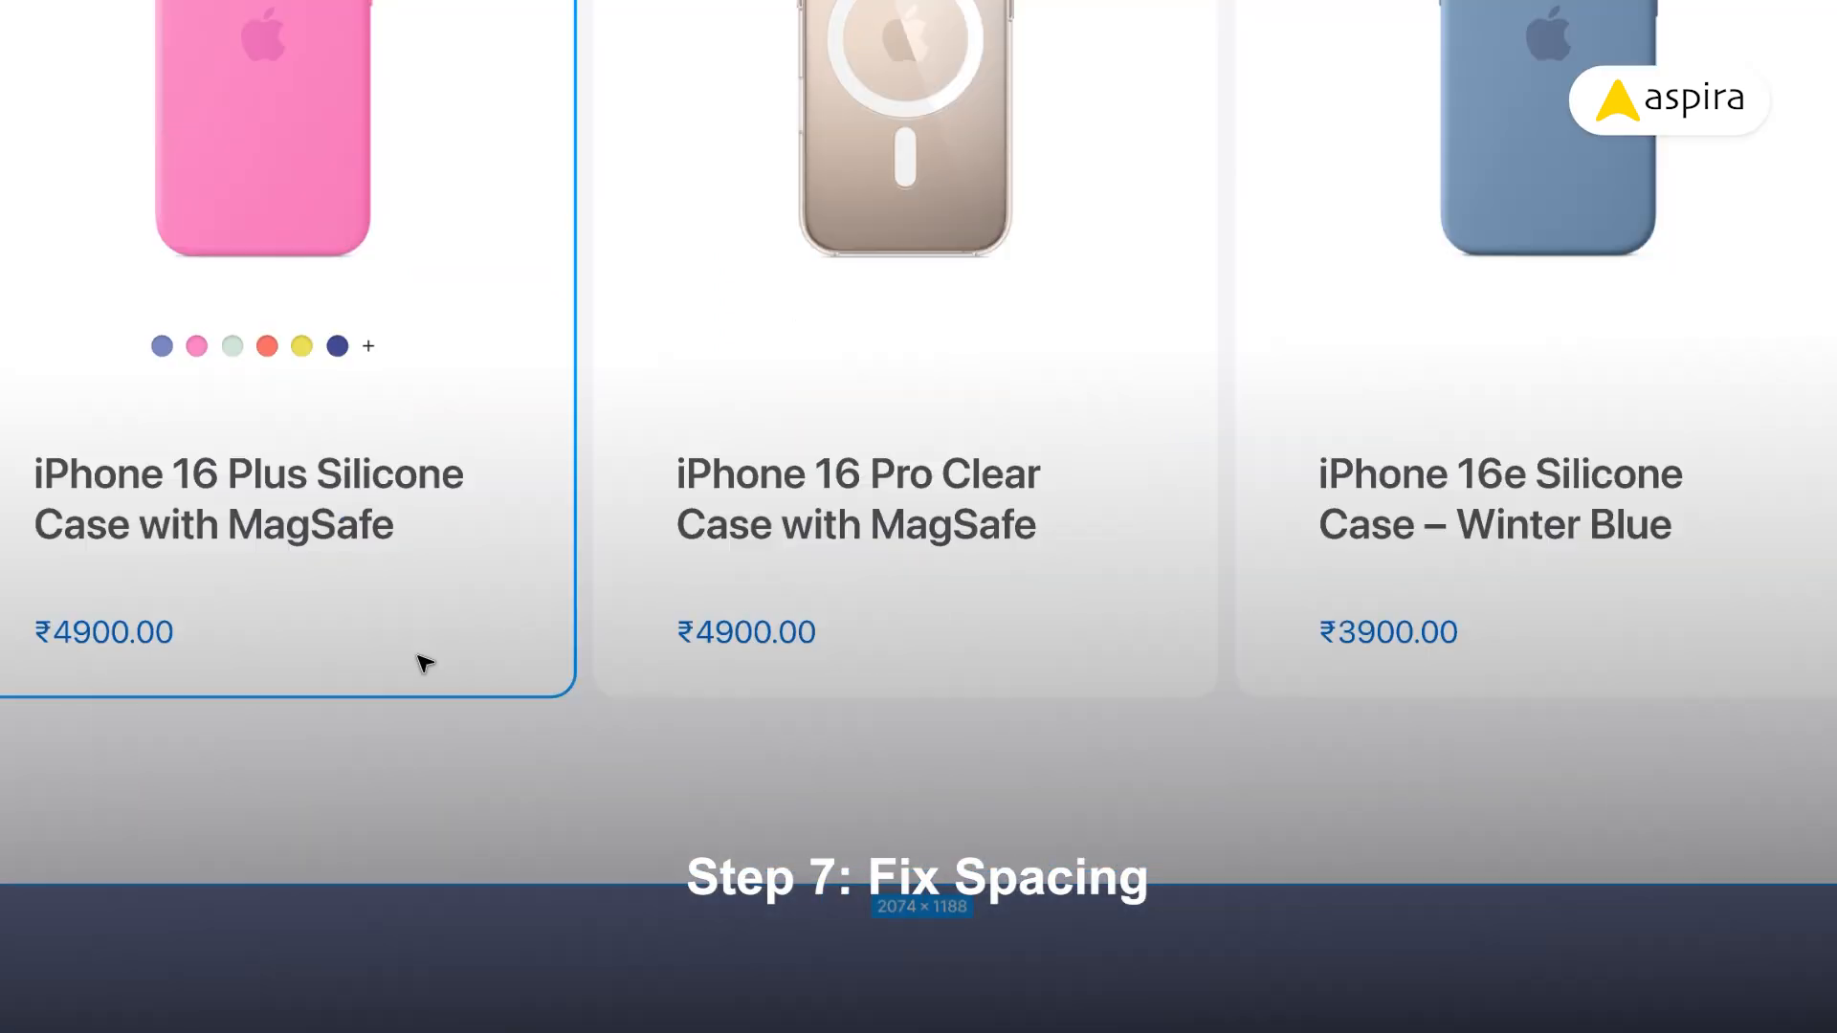
pyautogui.click(275, 511)
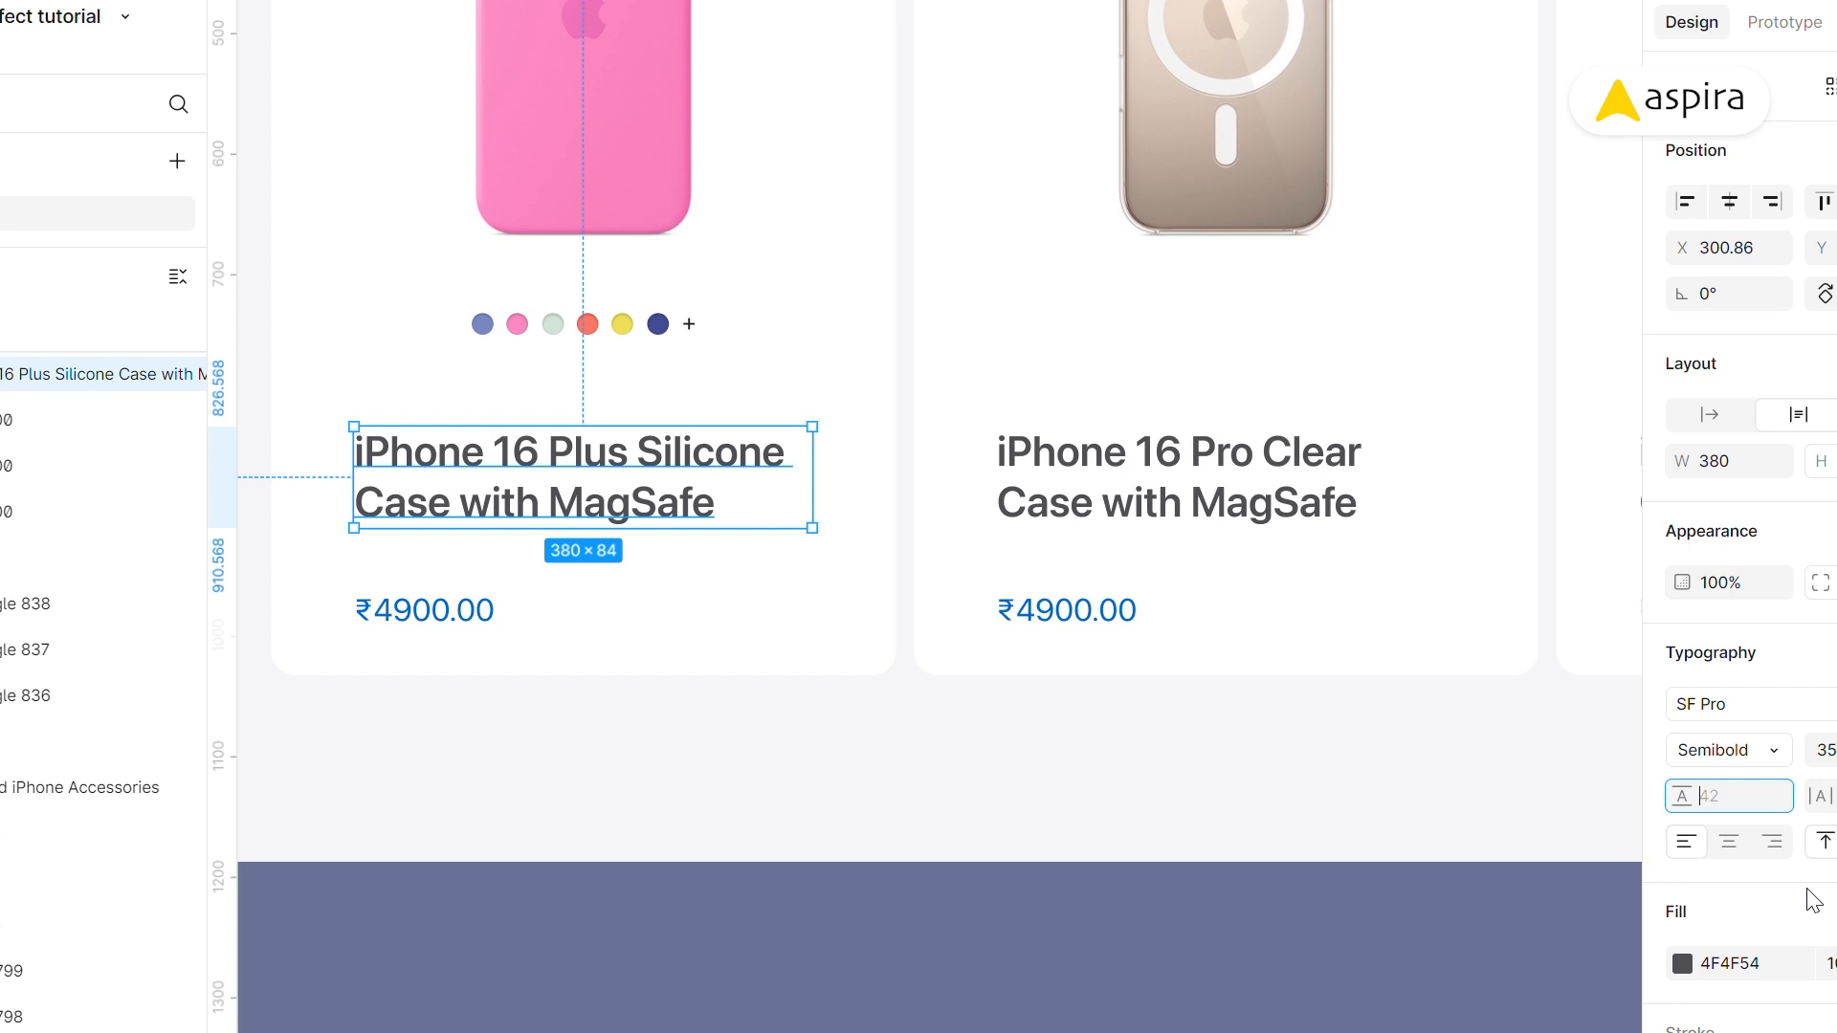
pyautogui.press('Up')
pyautogui.press('Up')
pyautogui.press('Up')
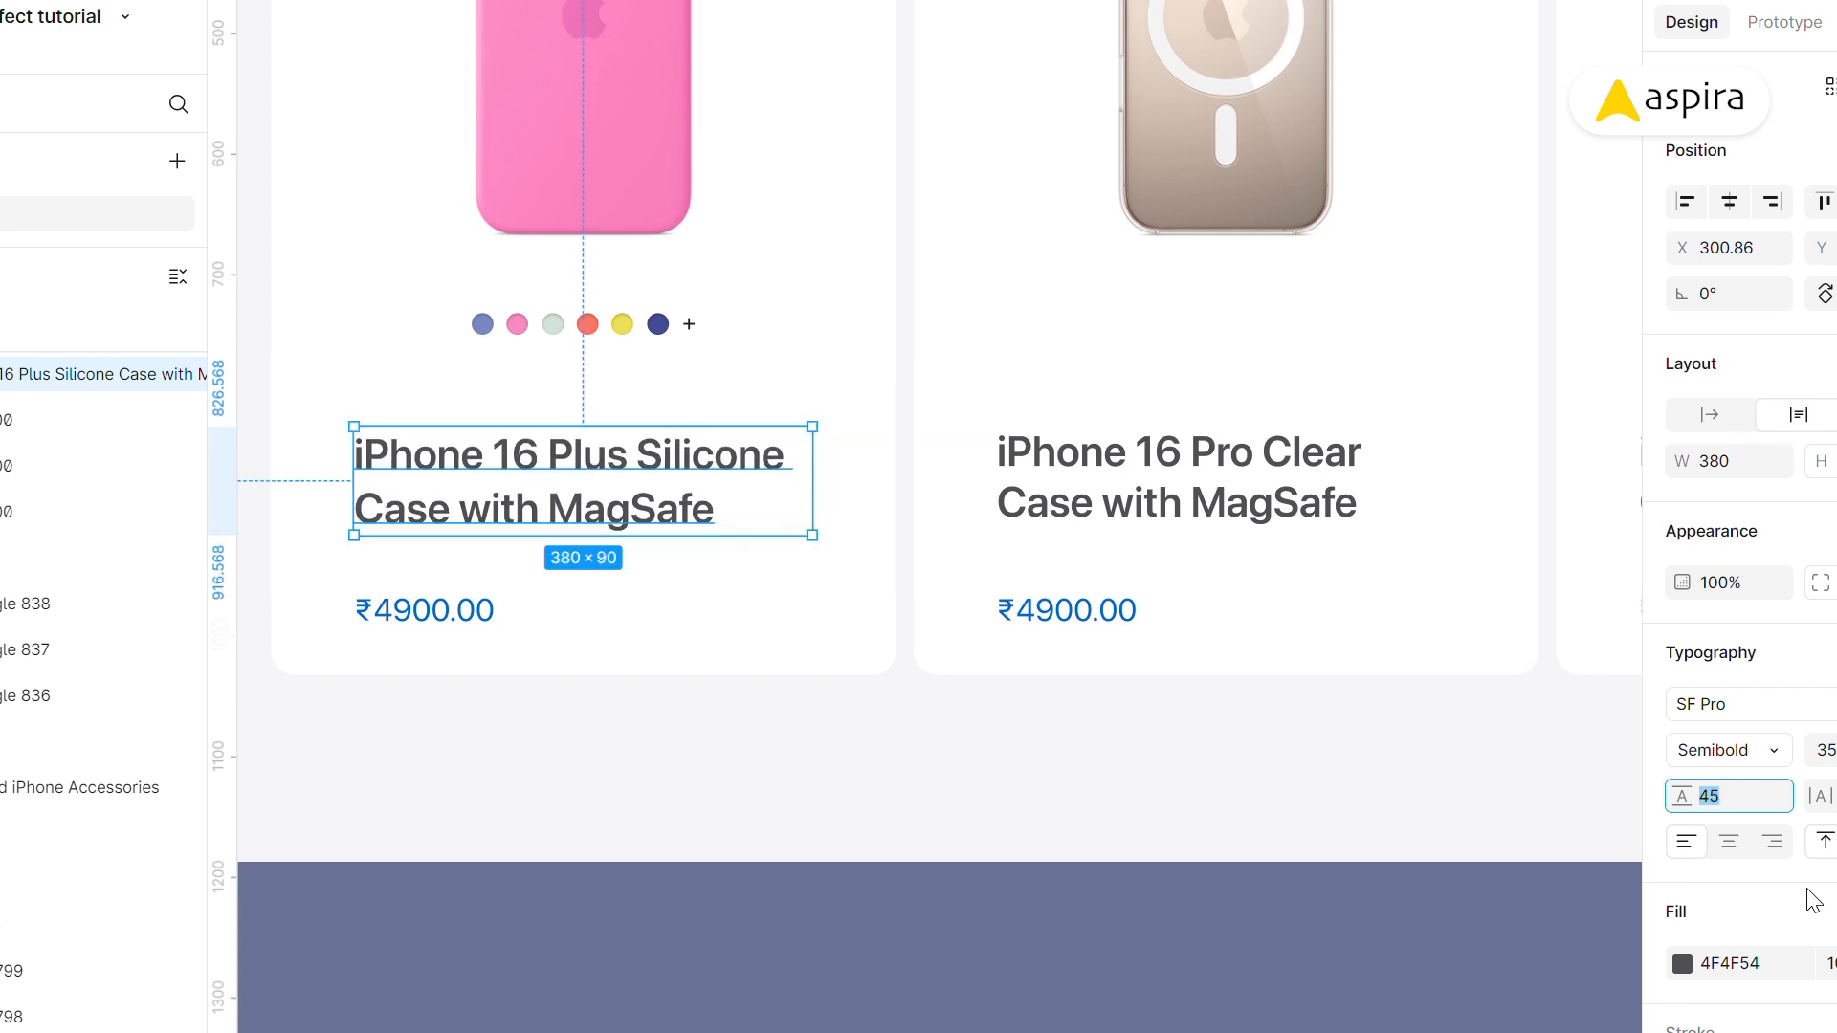
# - Set the line height of the iPhone 16 Pro Clear Case and iPhone 16e Silicone Case titles to 45
pyautogui.click(1207, 488)
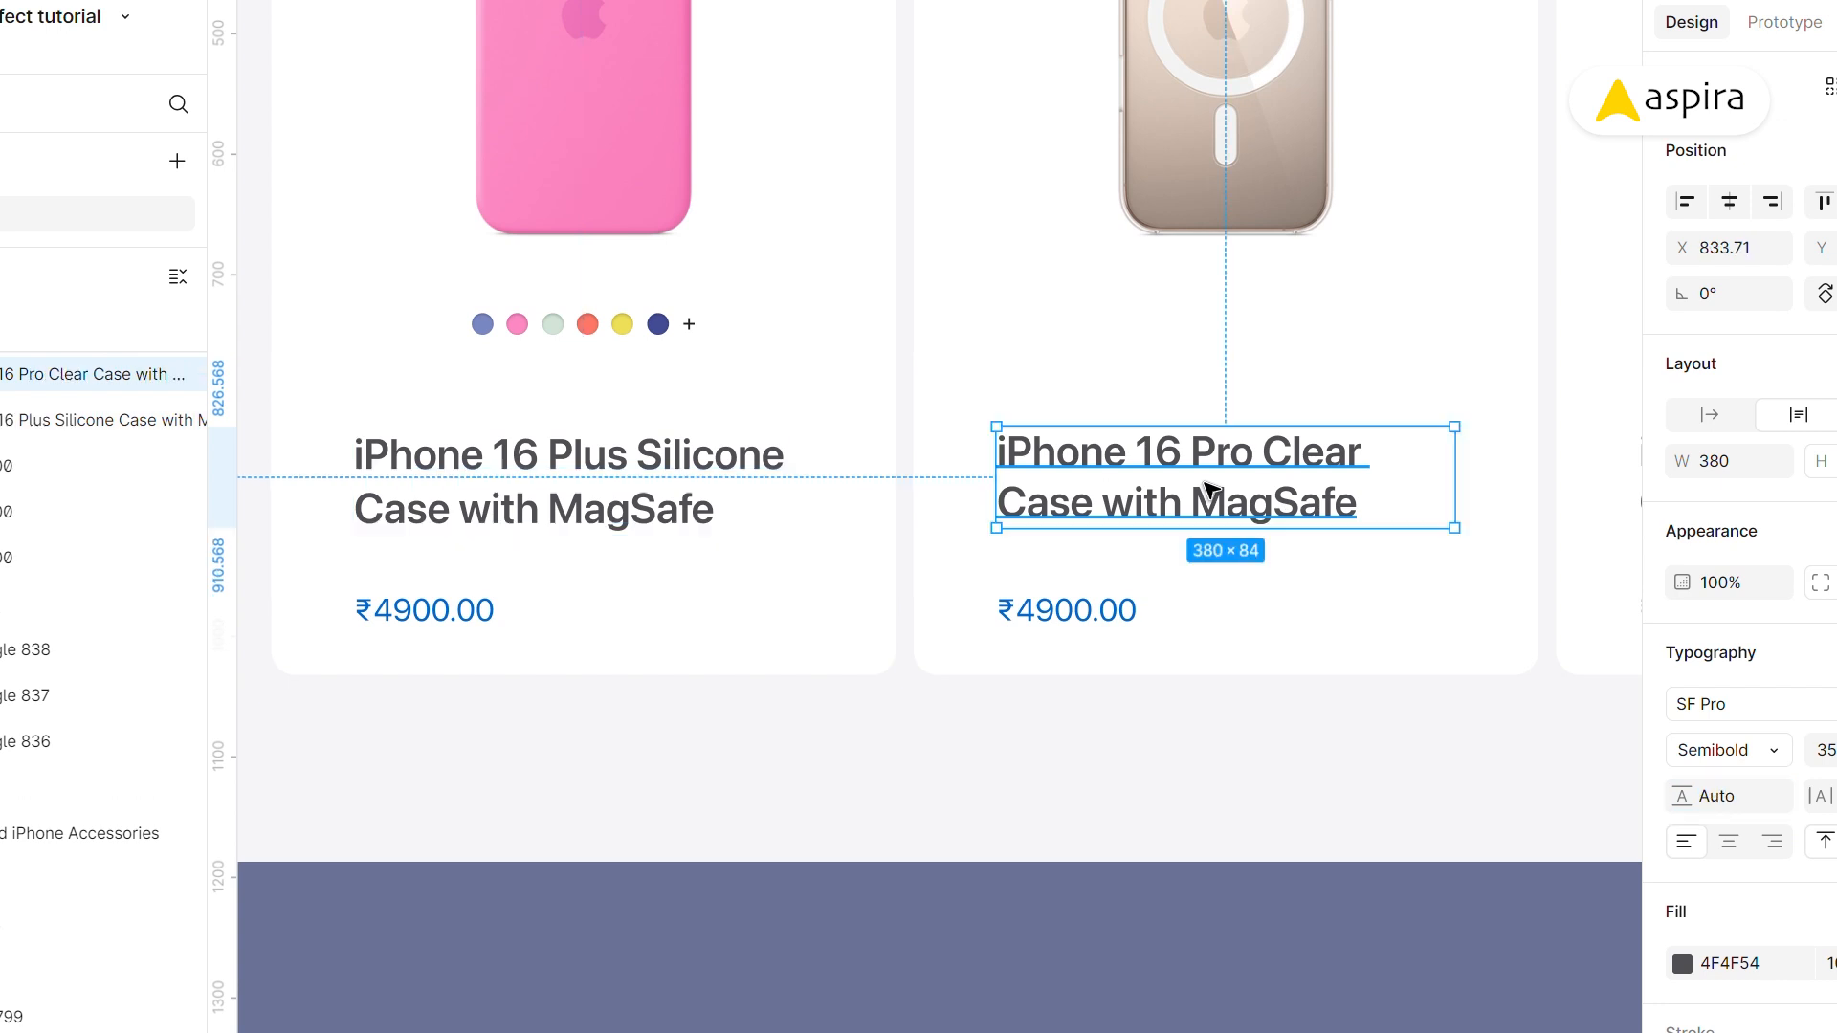
pyautogui.click(1756, 804)
pyautogui.write('45')
pyautogui.press('Return')
pyautogui.hscroll(7, 1113, 445)
pyautogui.click(1113, 445)
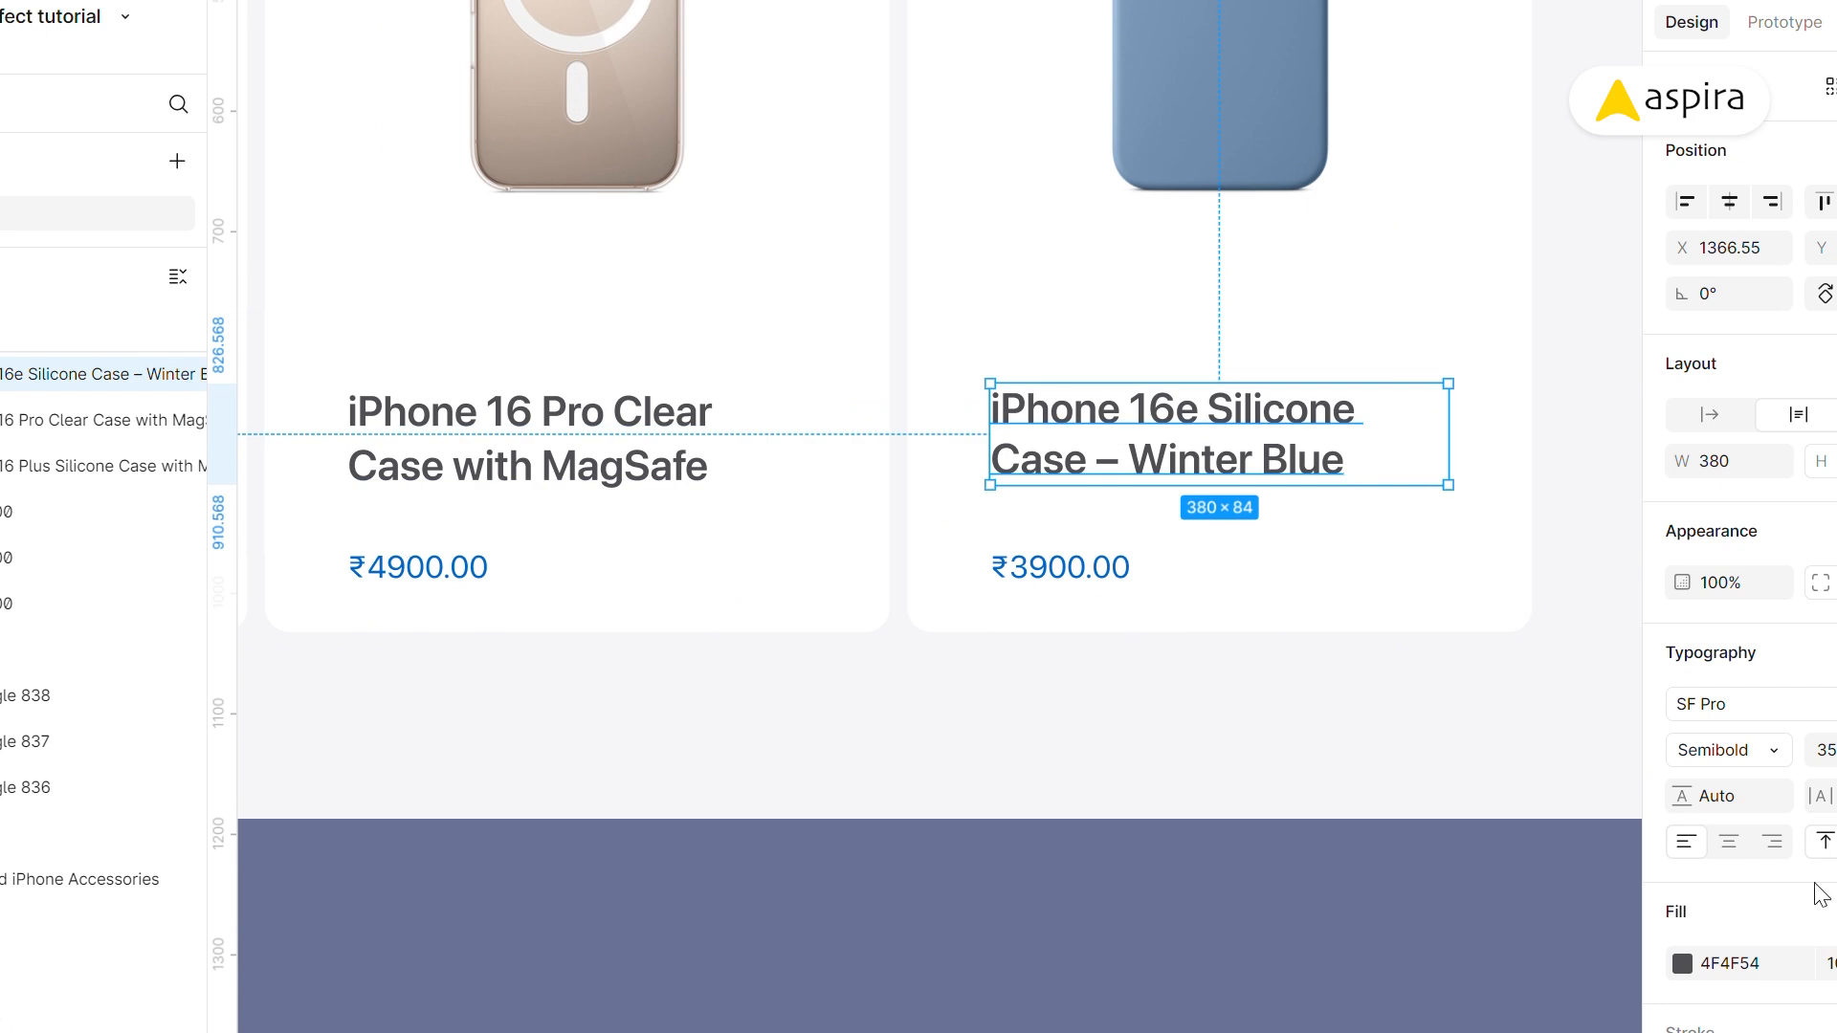
pyautogui.click(1754, 794)
pyautogui.write('45')
pyautogui.press('Return')
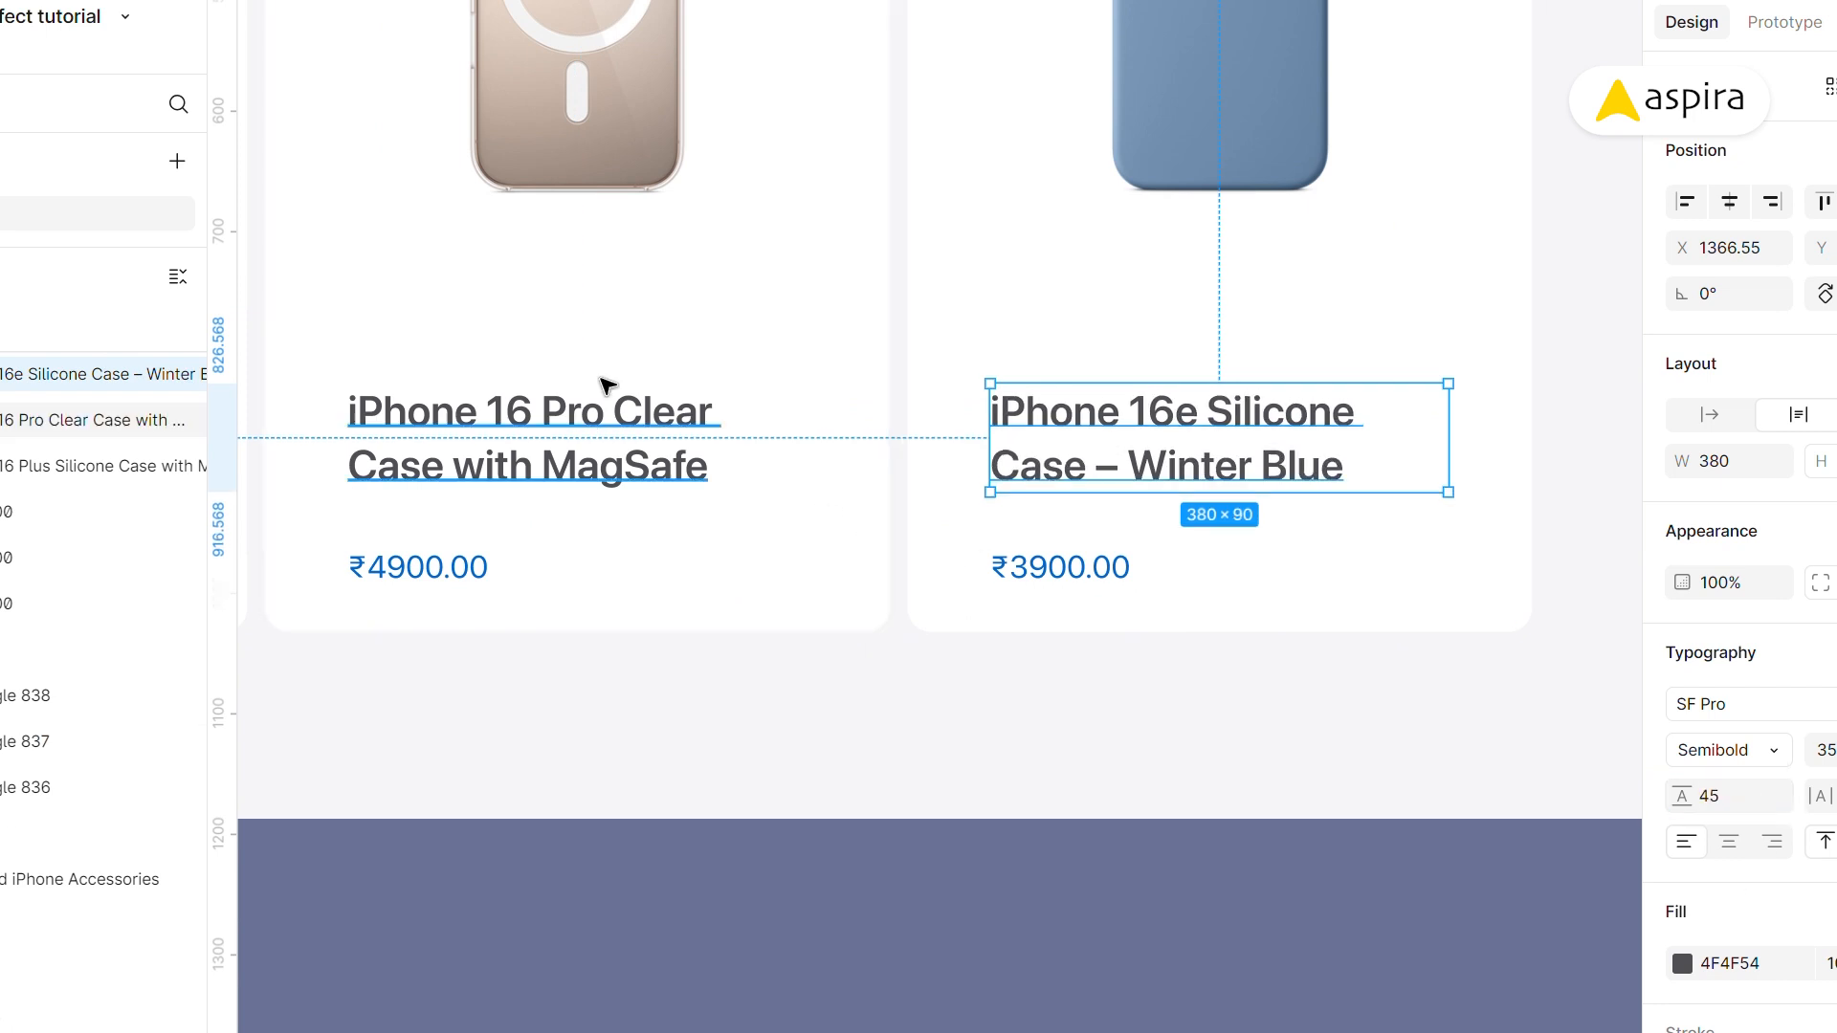
# - Select the titles of all three cards together to check their shared line height
pyautogui.keyDown('shift'); pyautogui.click(595, 435); pyautogui.keyUp('shift')
pyautogui.hscroll(-4, 751, 335)
pyautogui.keyDown('shift'); pyautogui.click(451, 402); pyautogui.keyUp('shift')
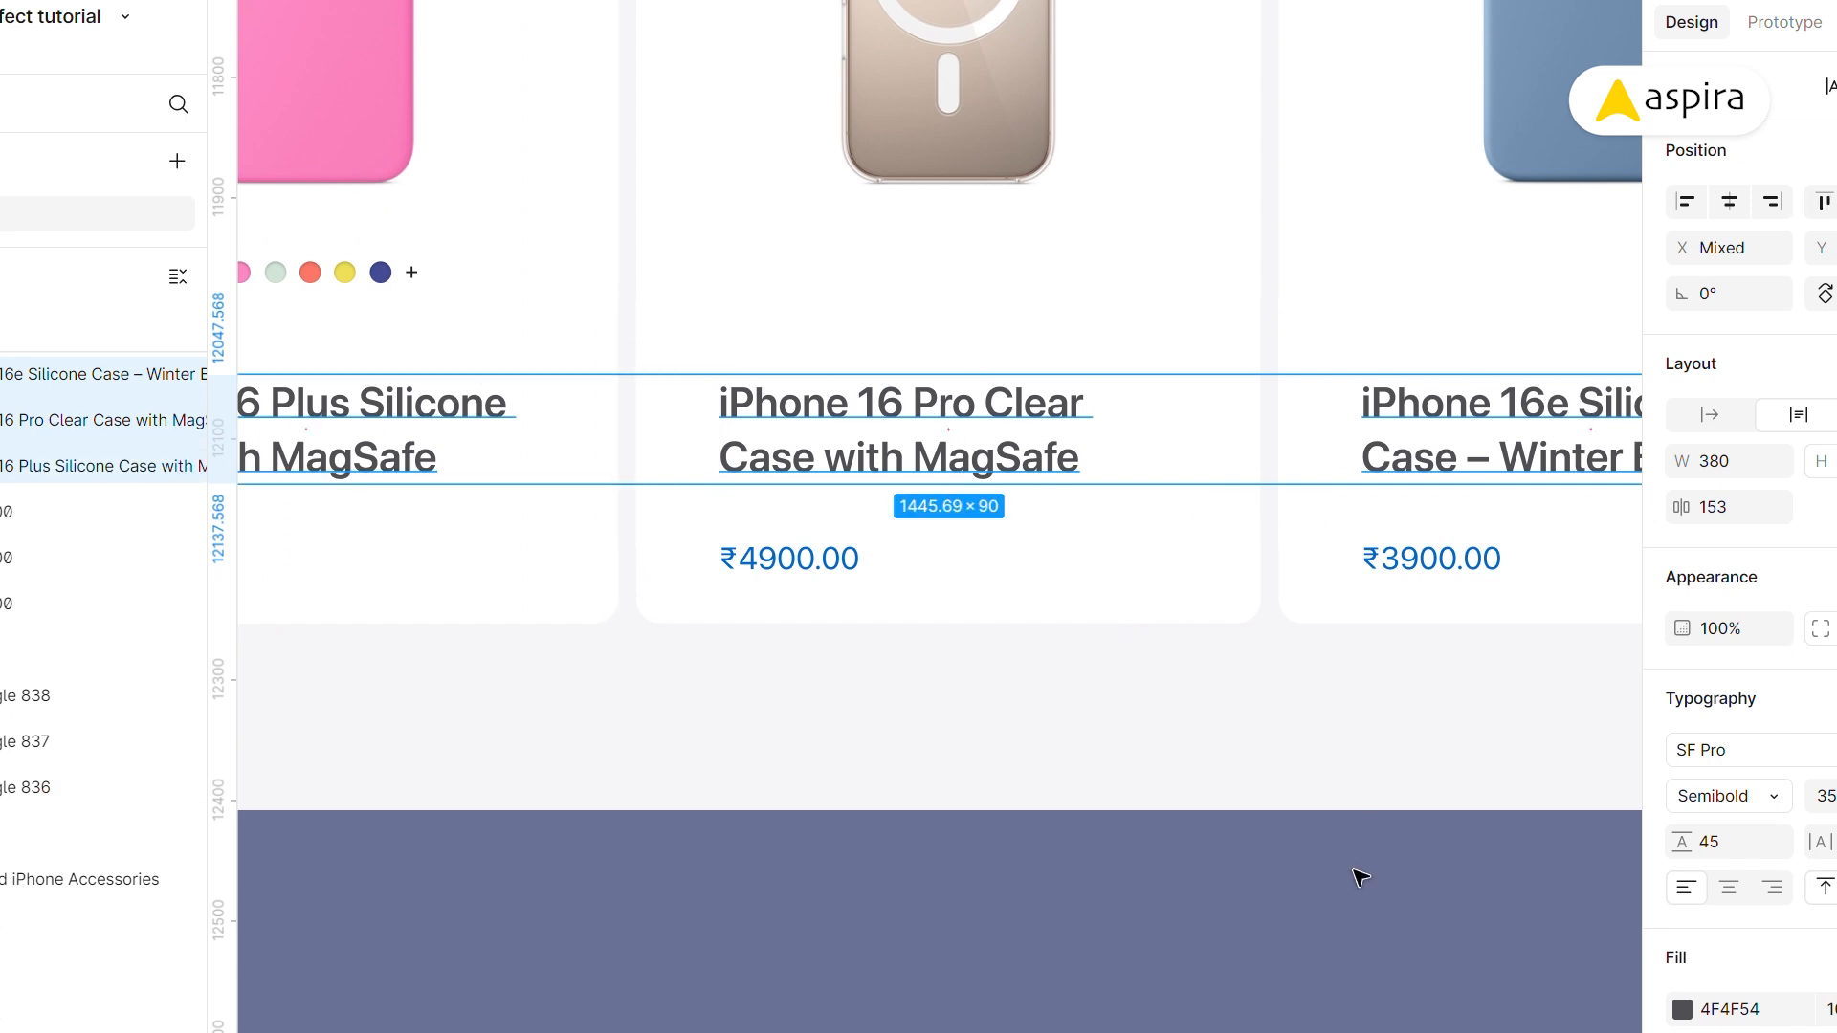
pyautogui.press('Escape')
# - Duplicate Frame 21 with the restyled accessory cards as a new version beside it
pyautogui.hotkey('ctrl', '-')
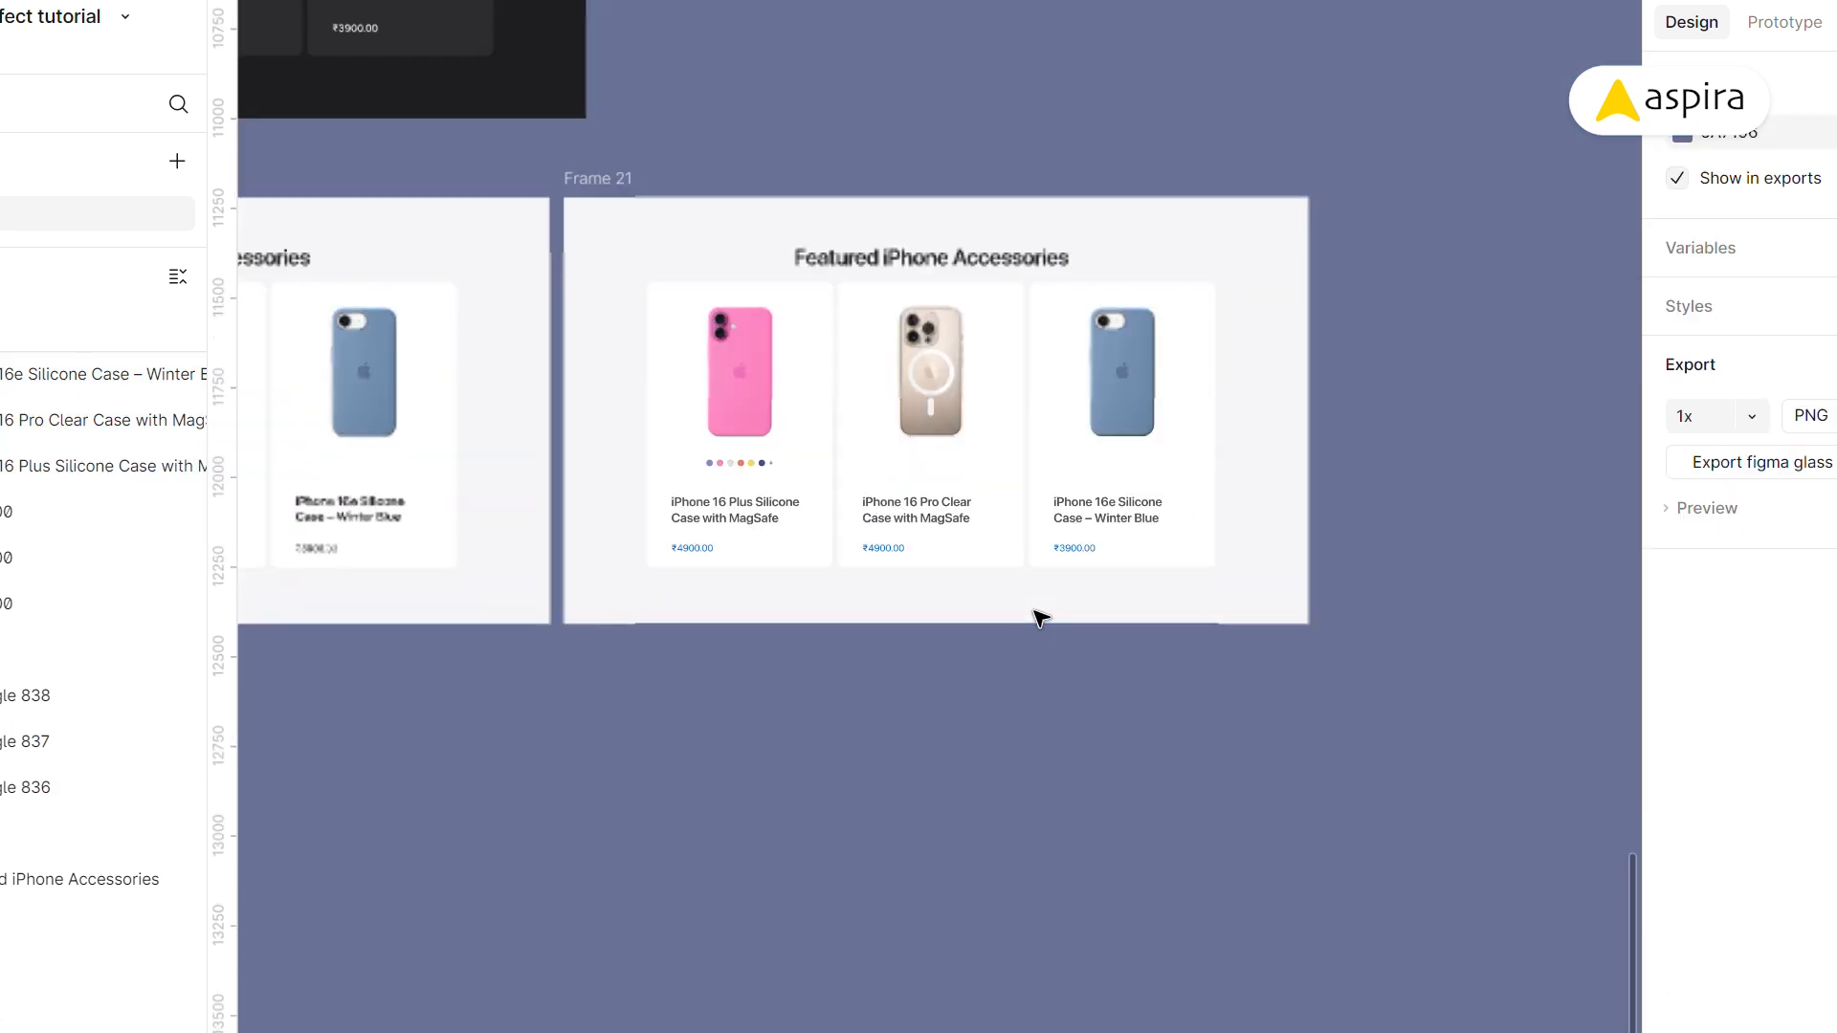
pyautogui.press('z')
pyautogui.moveTo(525, 187); pyautogui.dragTo(1407, 718)
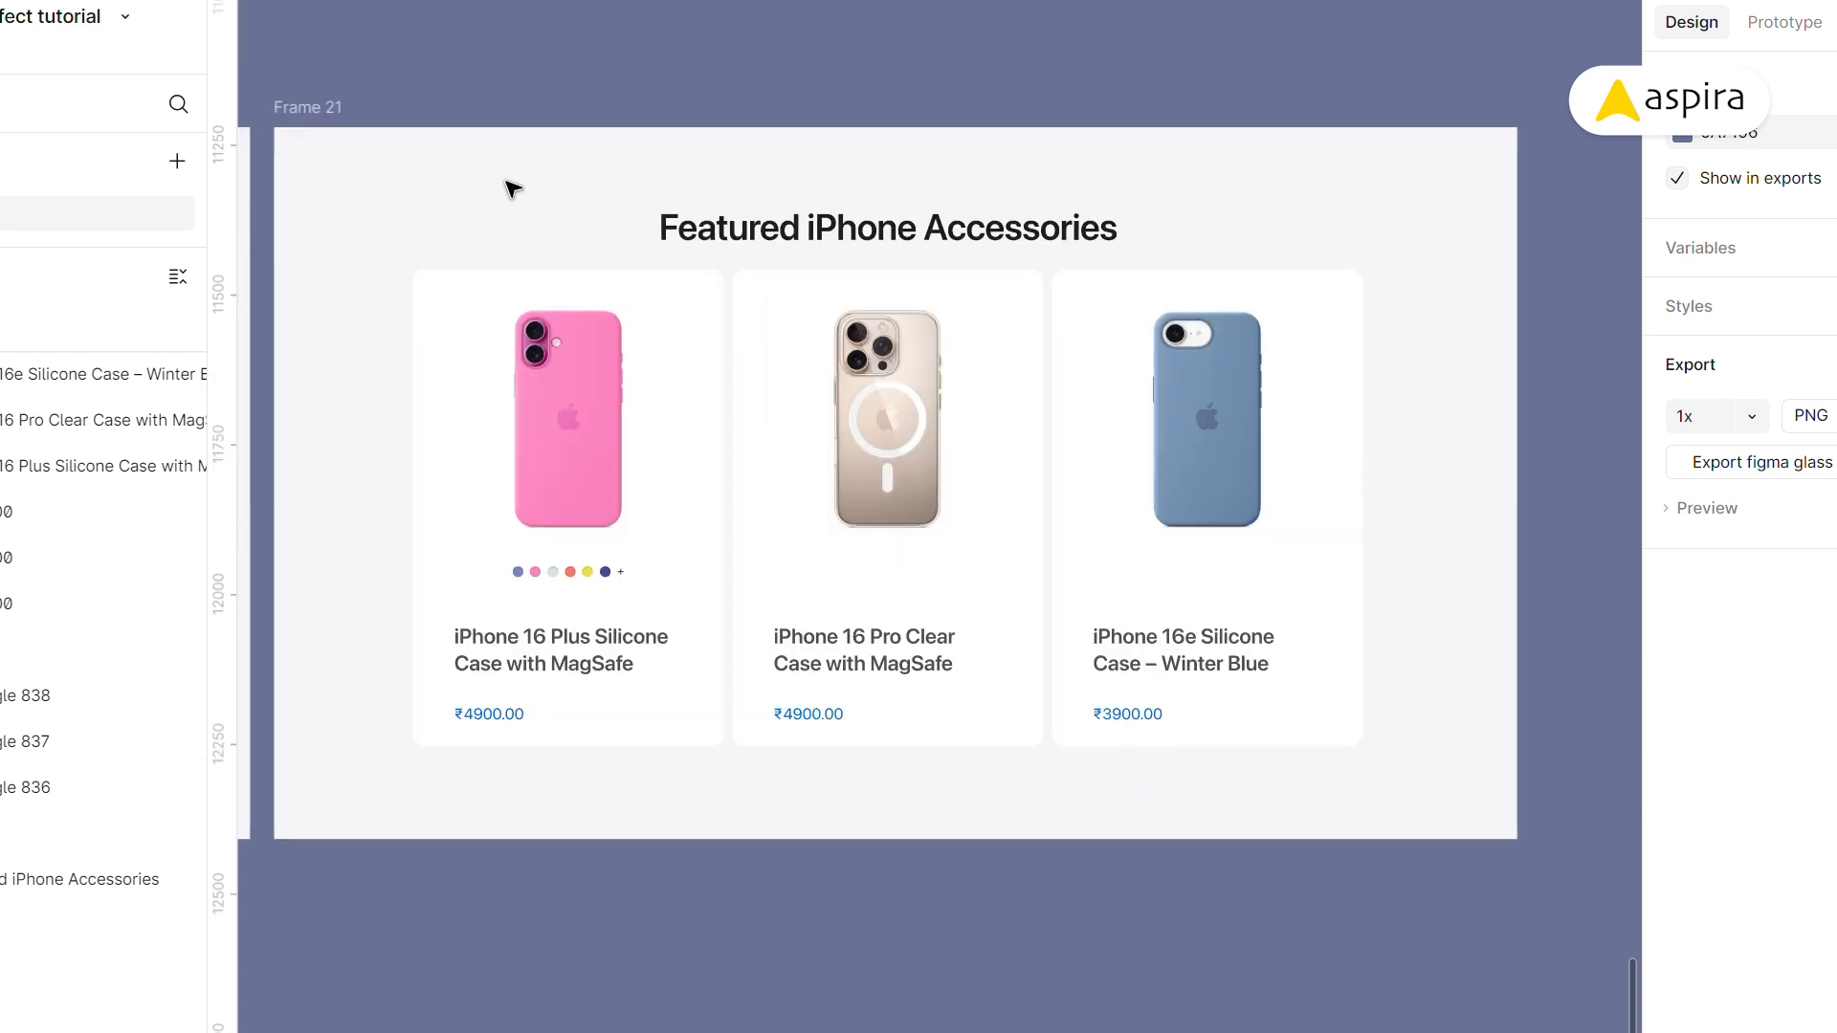
pyautogui.click(340, 108)
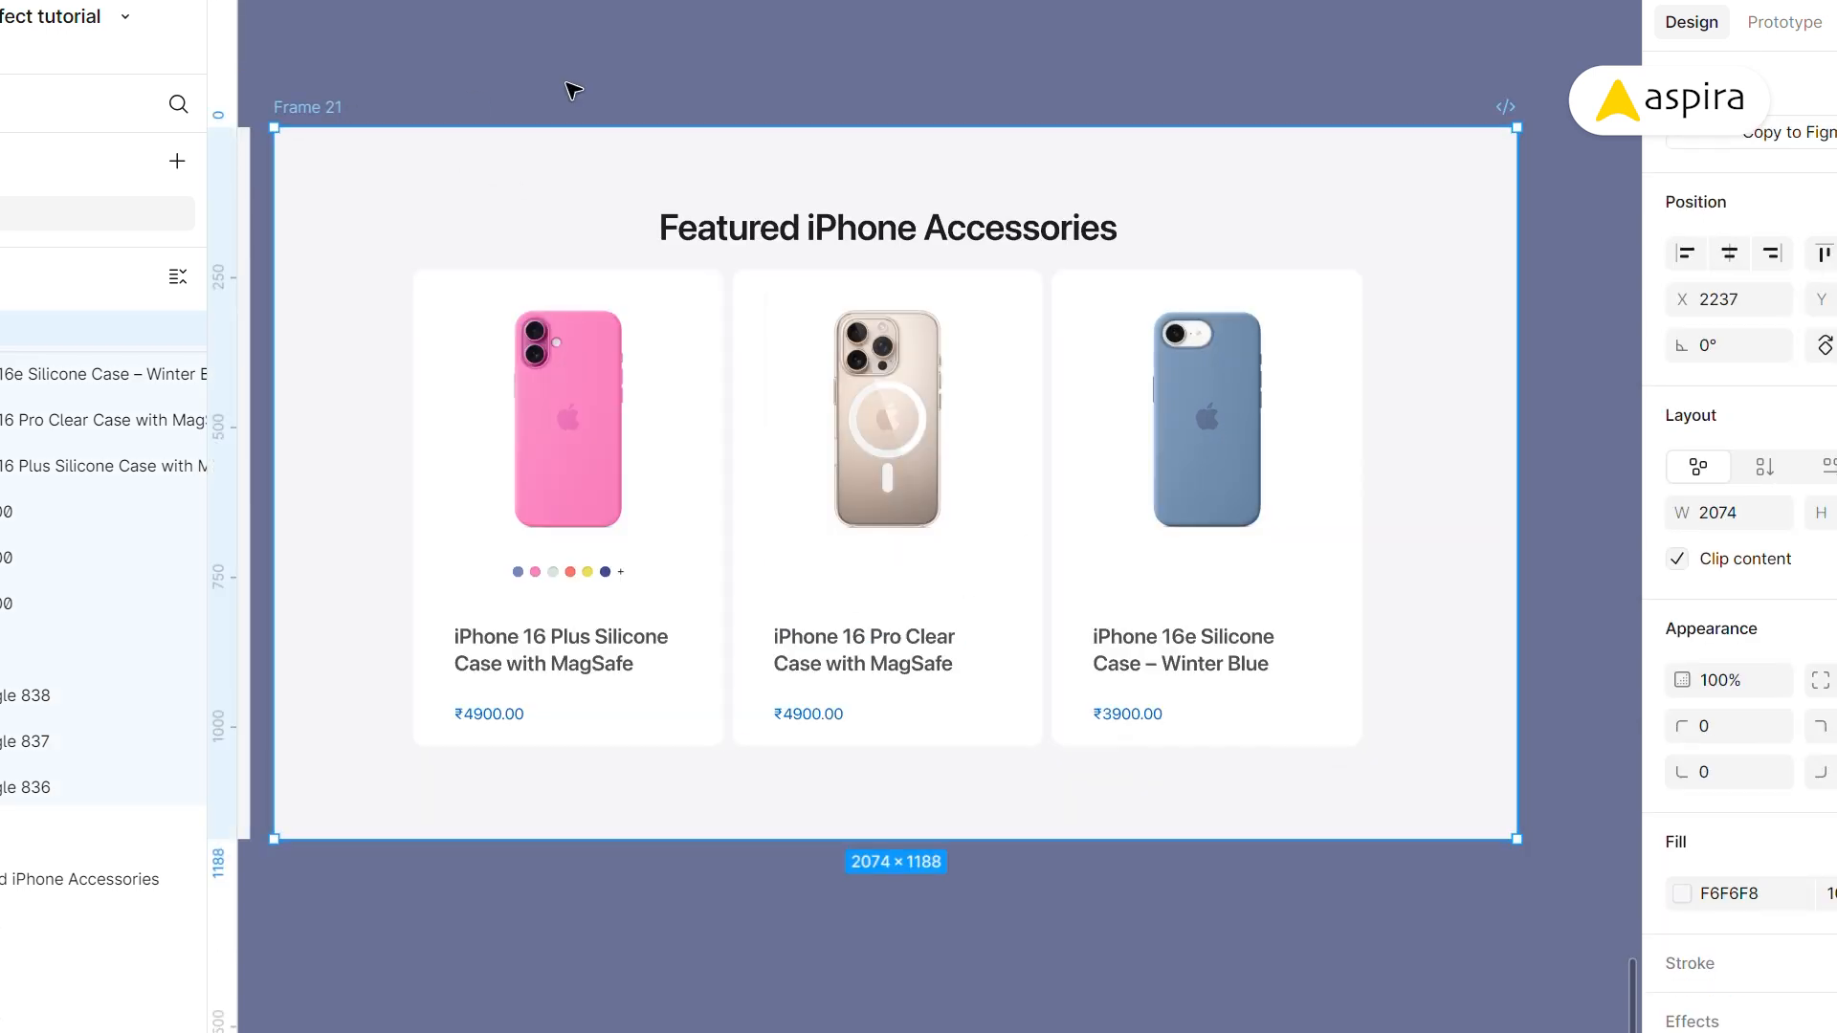
pyautogui.hotkey('ctrl', 'd')
pyautogui.scroll(-2, 574, 304)
pyautogui.press('z')
pyautogui.moveTo(378, 163); pyautogui.dragTo(1467, 752)
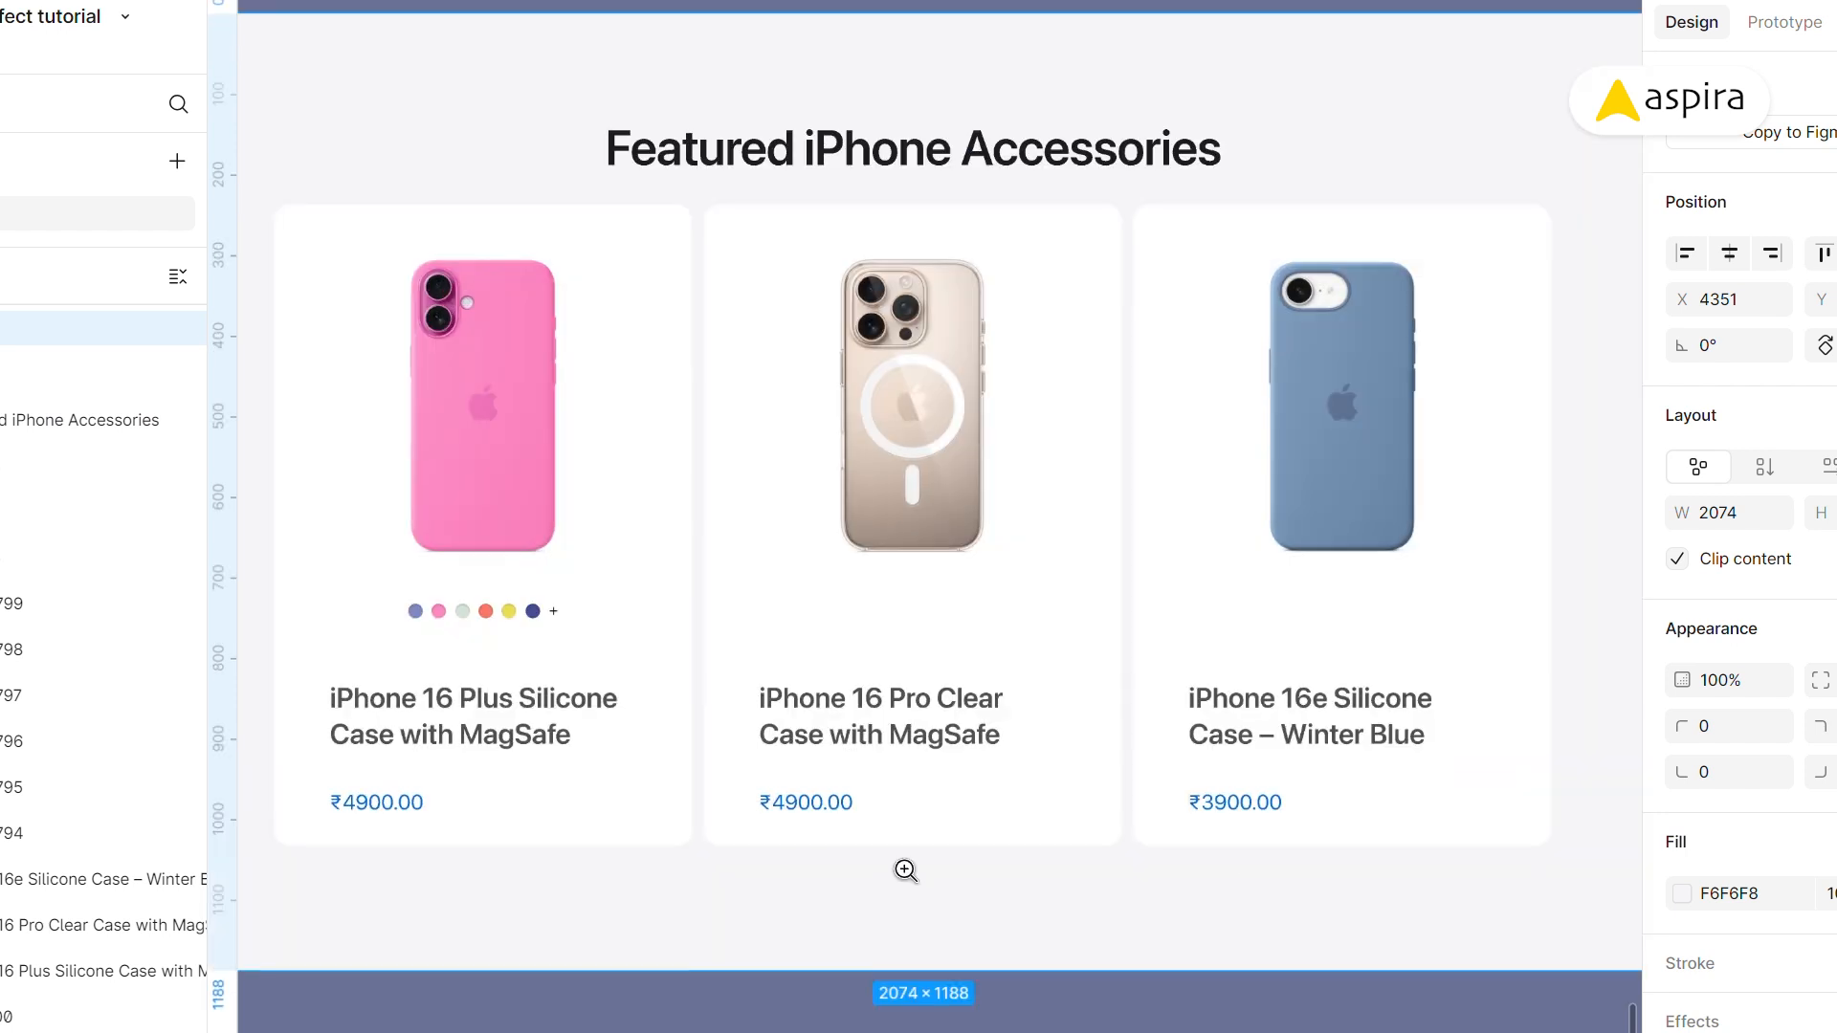
pyautogui.hscroll(-2, 603, 421)
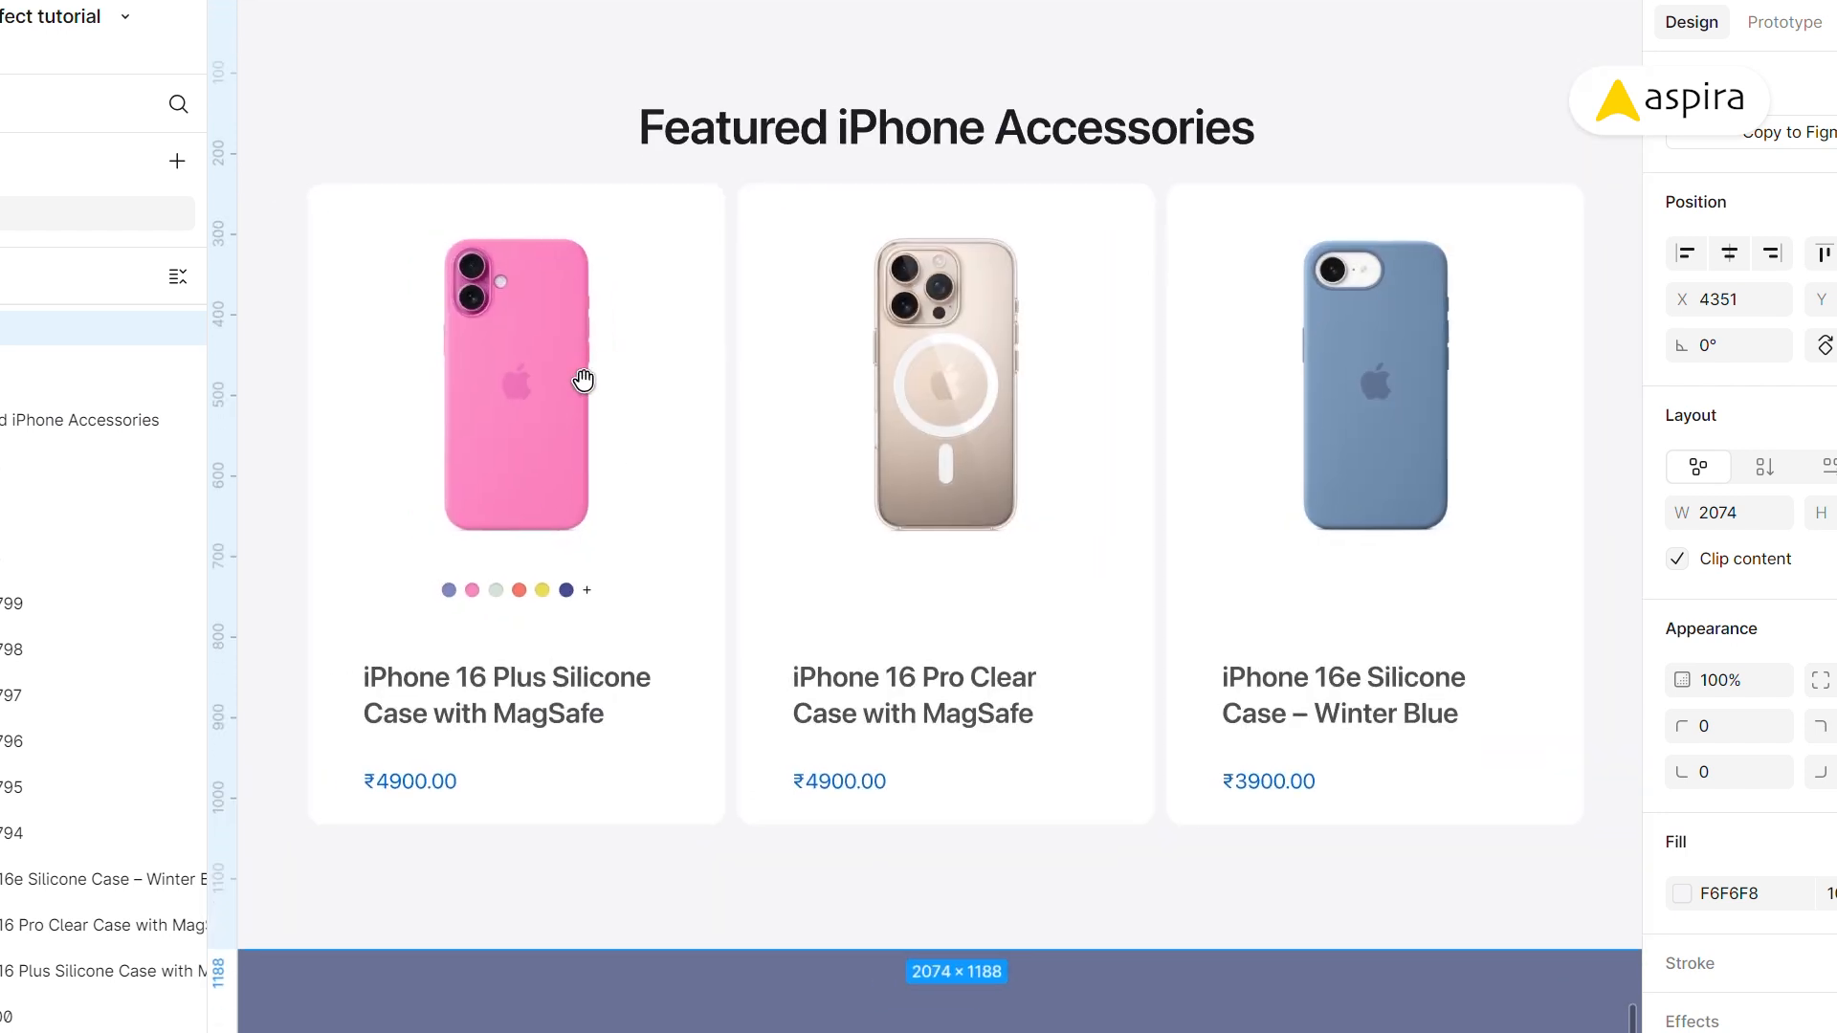
pyautogui.click(587, 382)
pyautogui.click(469, 127)
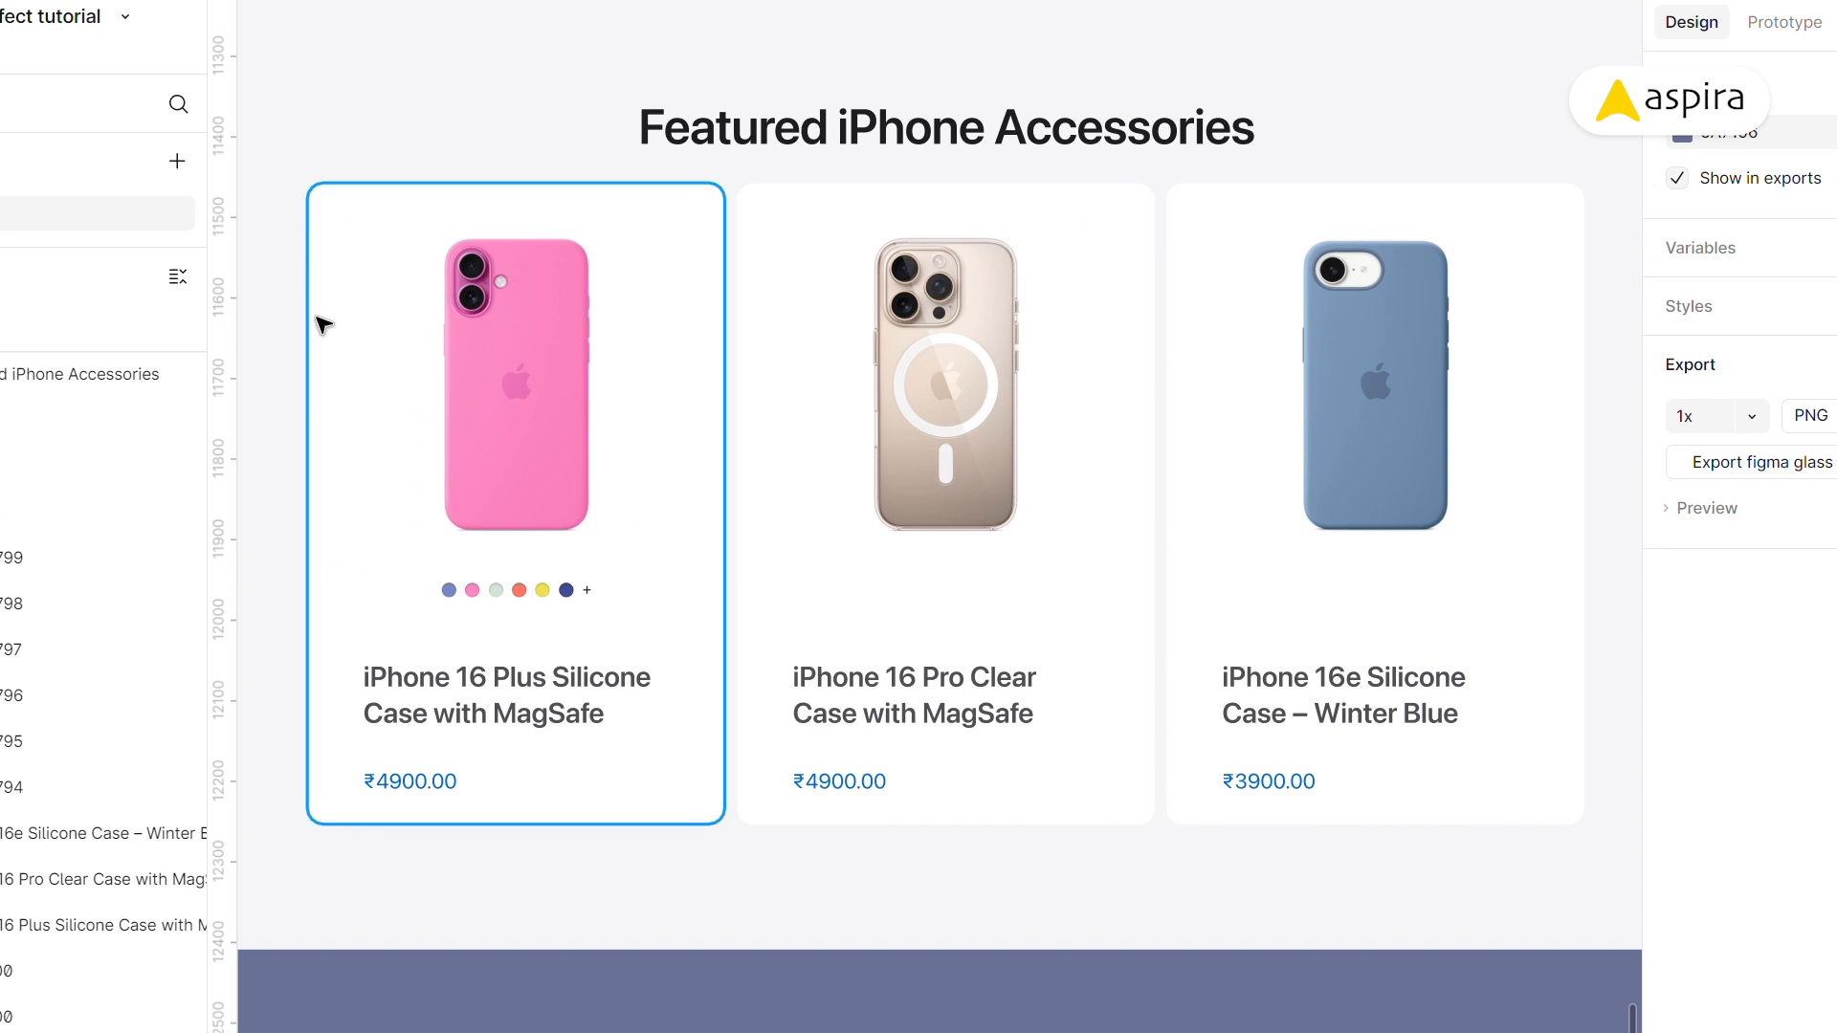
# - Measure the first title's distances to its card edges and, with a temporary line, the gap above the pink case
pyautogui.click(471, 705)
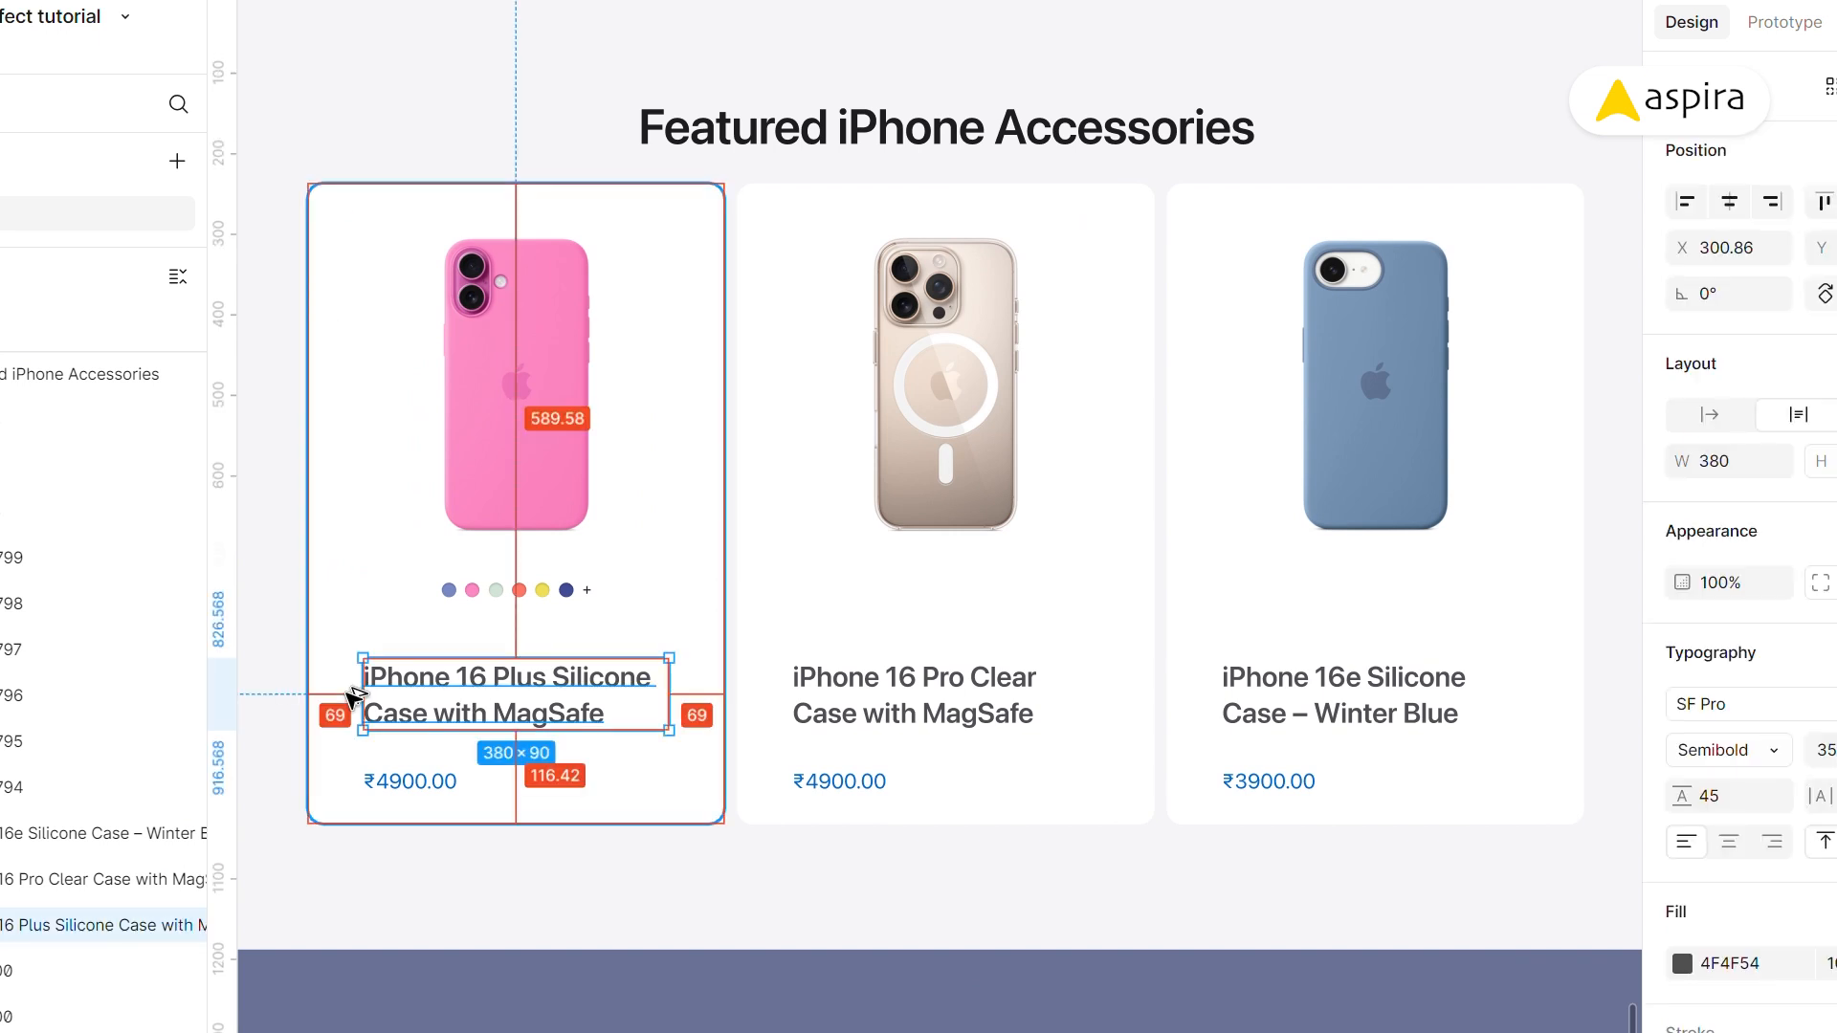
pyautogui.press('z')
pyautogui.moveTo(287, 118); pyautogui.dragTo(897, 580)
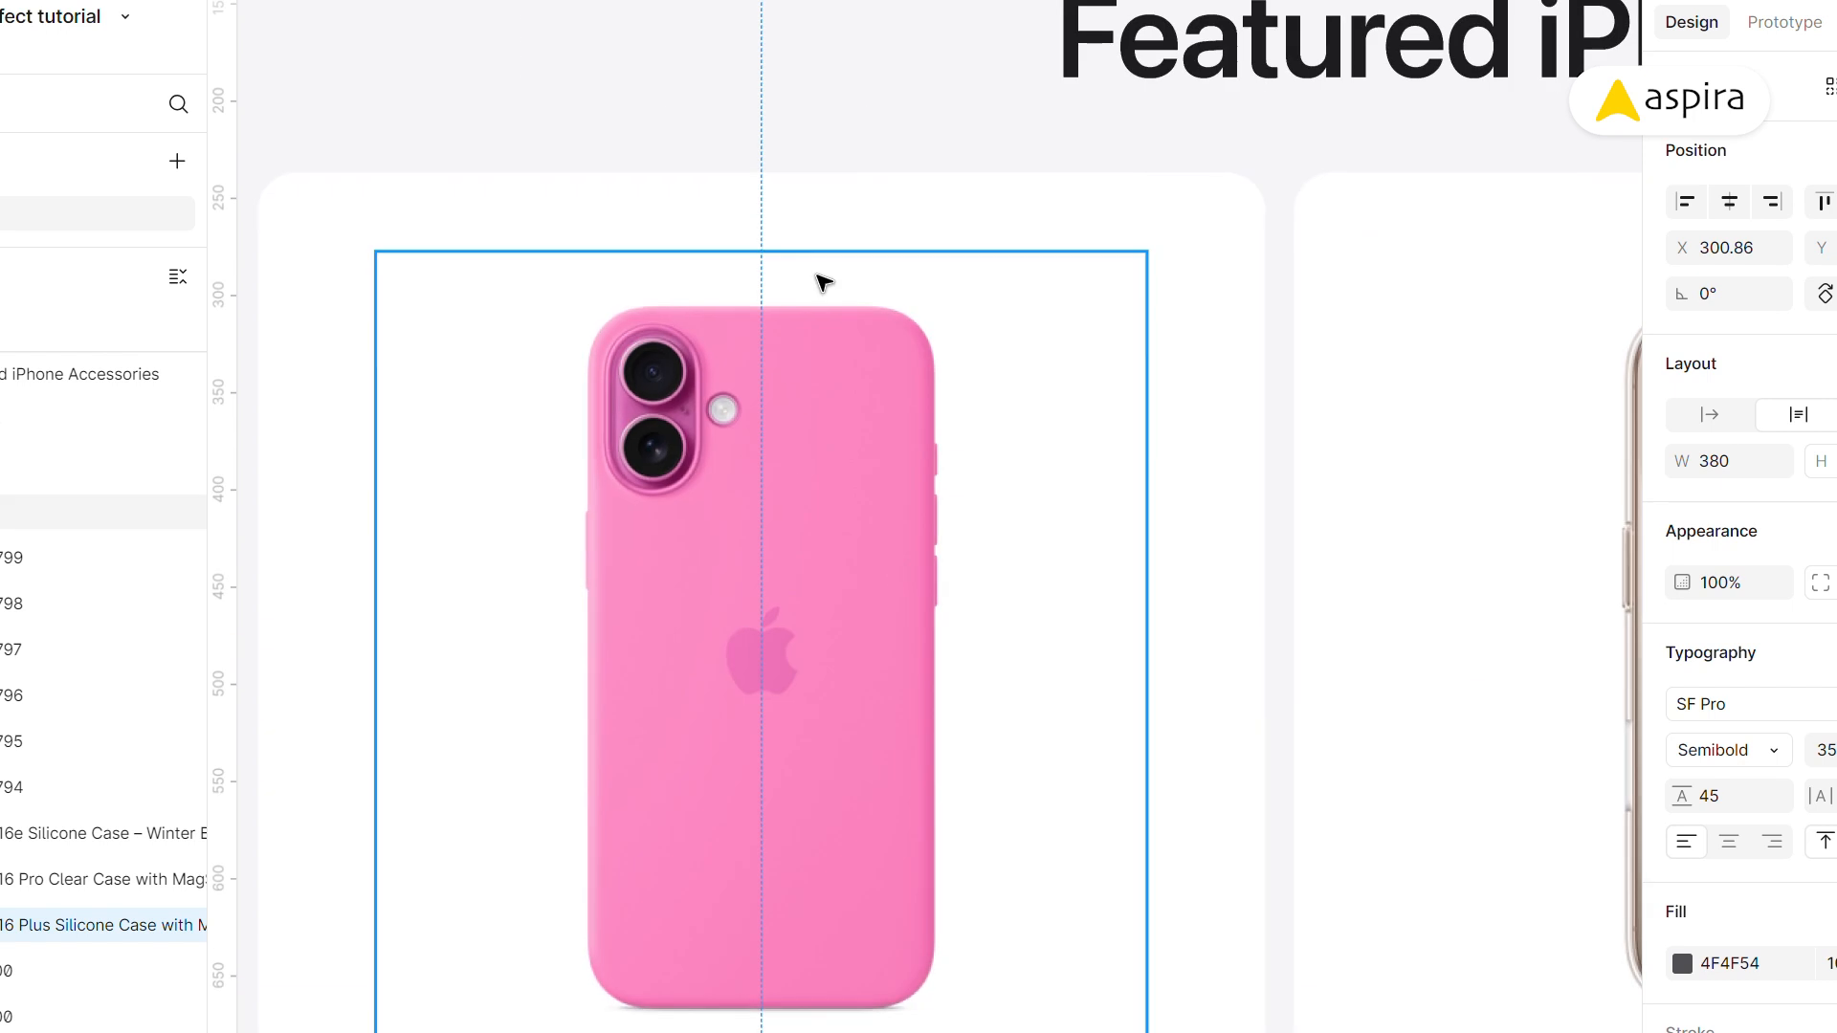
pyautogui.moveTo(728, 302); pyautogui.dragTo(728, 172)
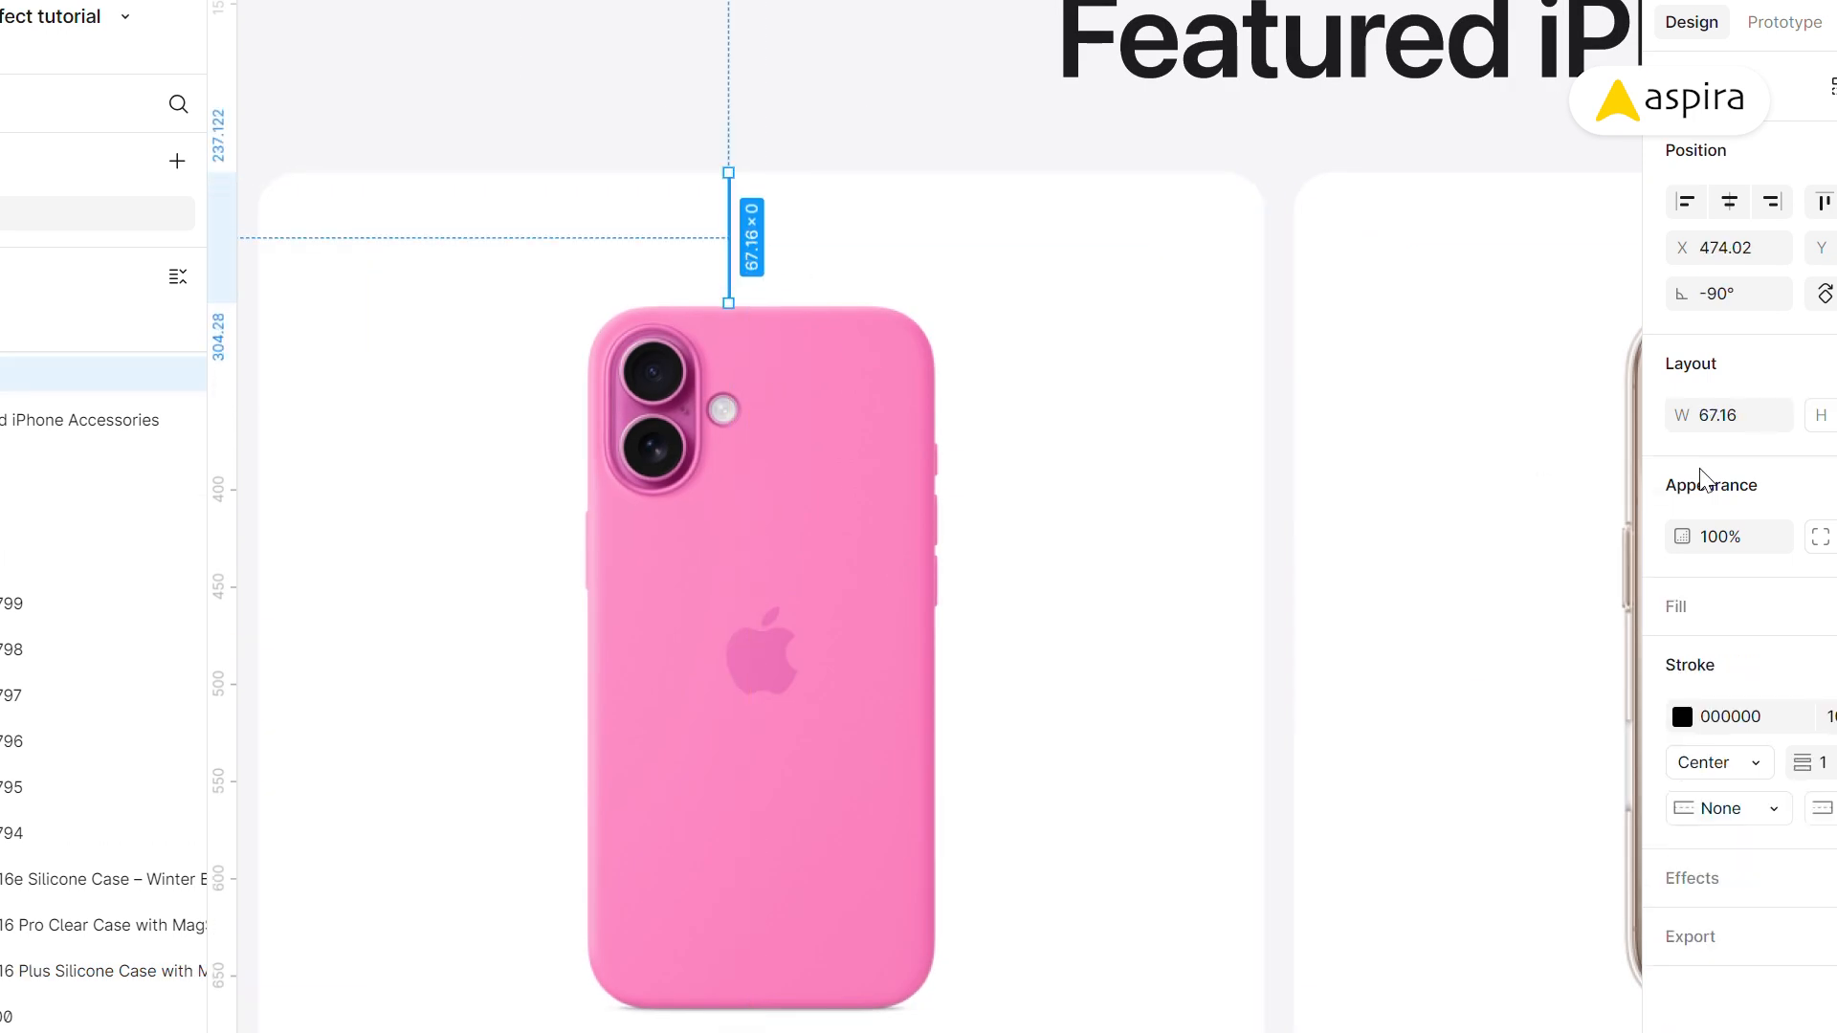
pyautogui.click(1757, 429)
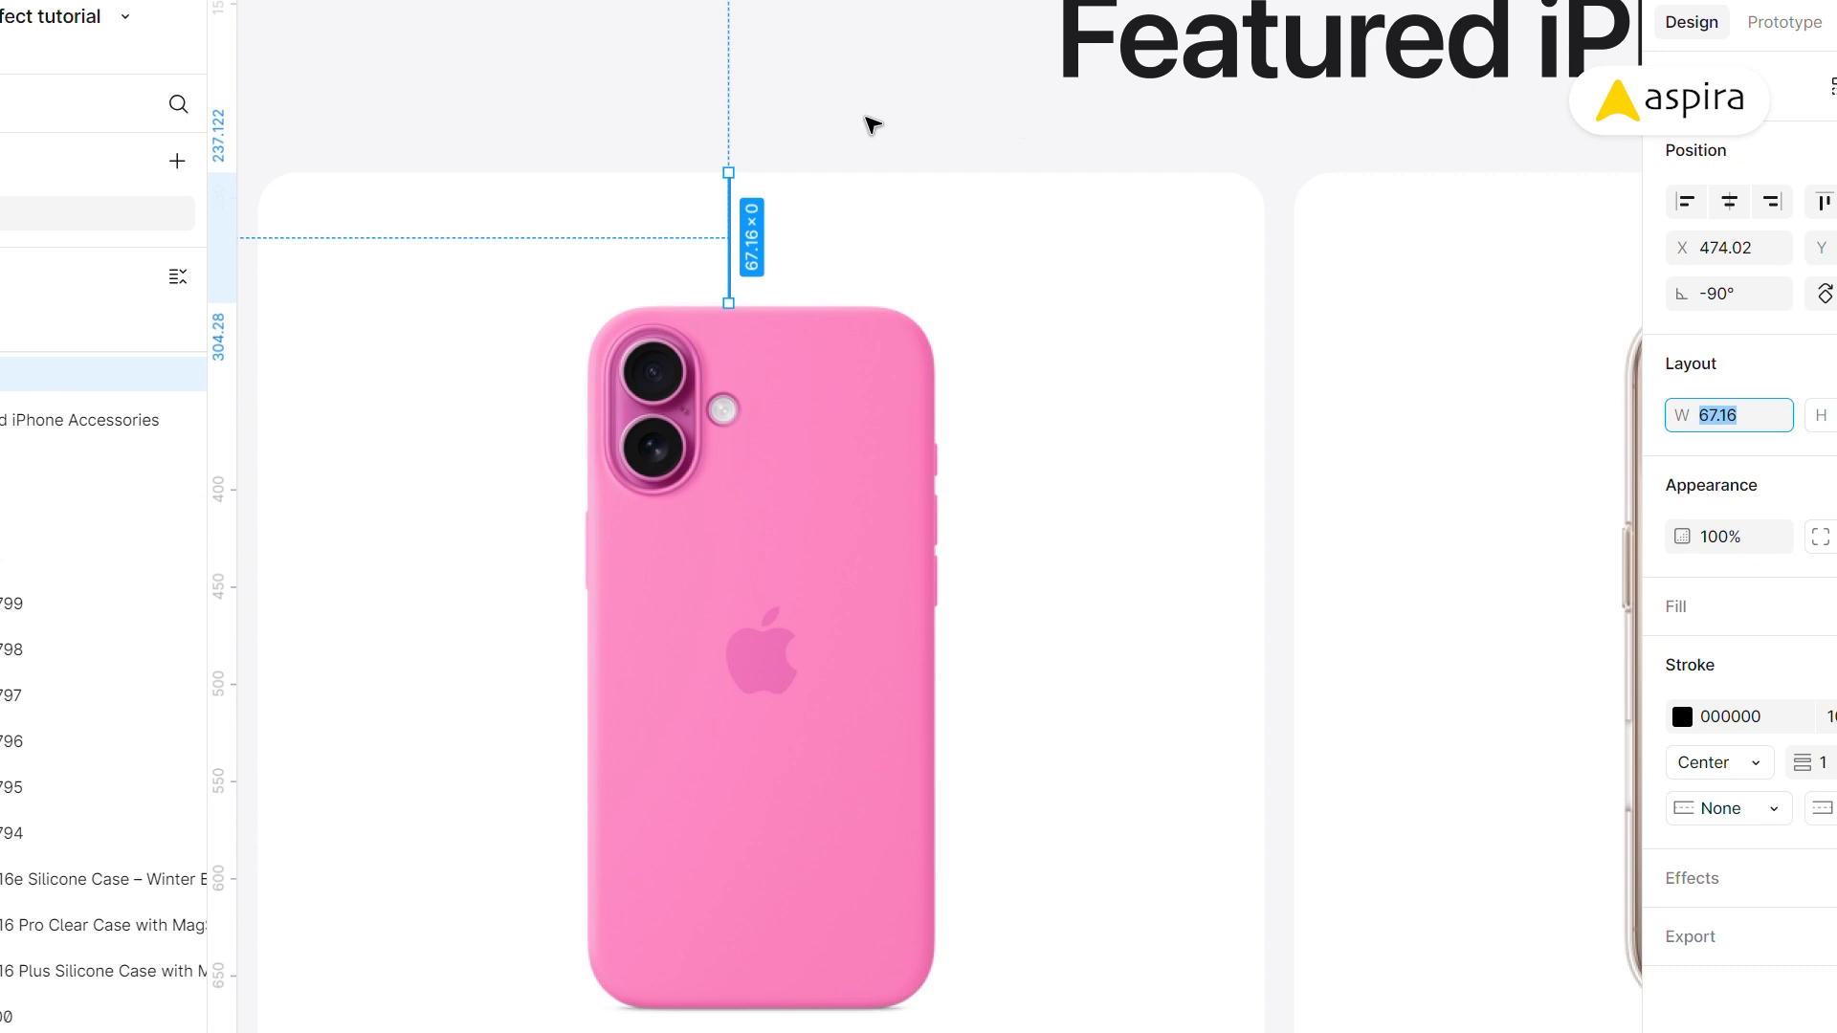
pyautogui.press('Escape')
pyautogui.click(872, 125)
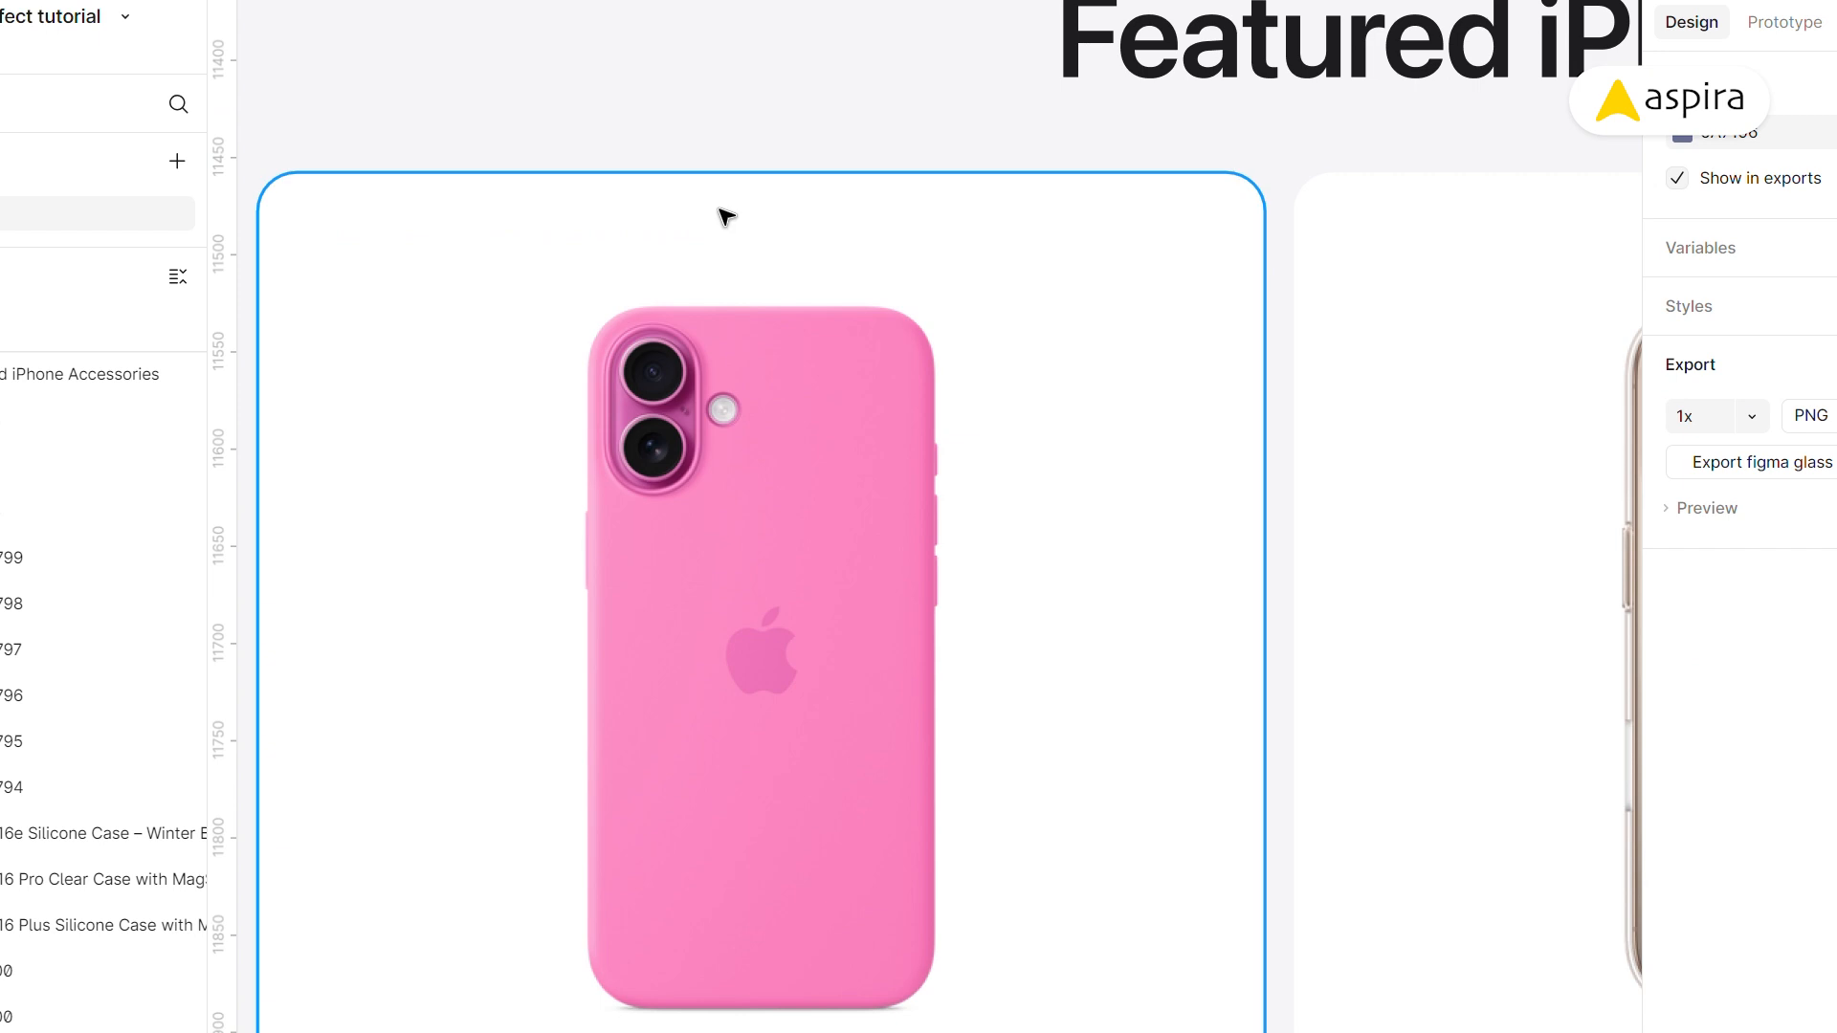
# - Draw a vertical spacer line down from the pink case's lower edge and set its length to 50
pyautogui.scroll(-2, 845, 386)
pyautogui.scroll(-6, 845, 386)
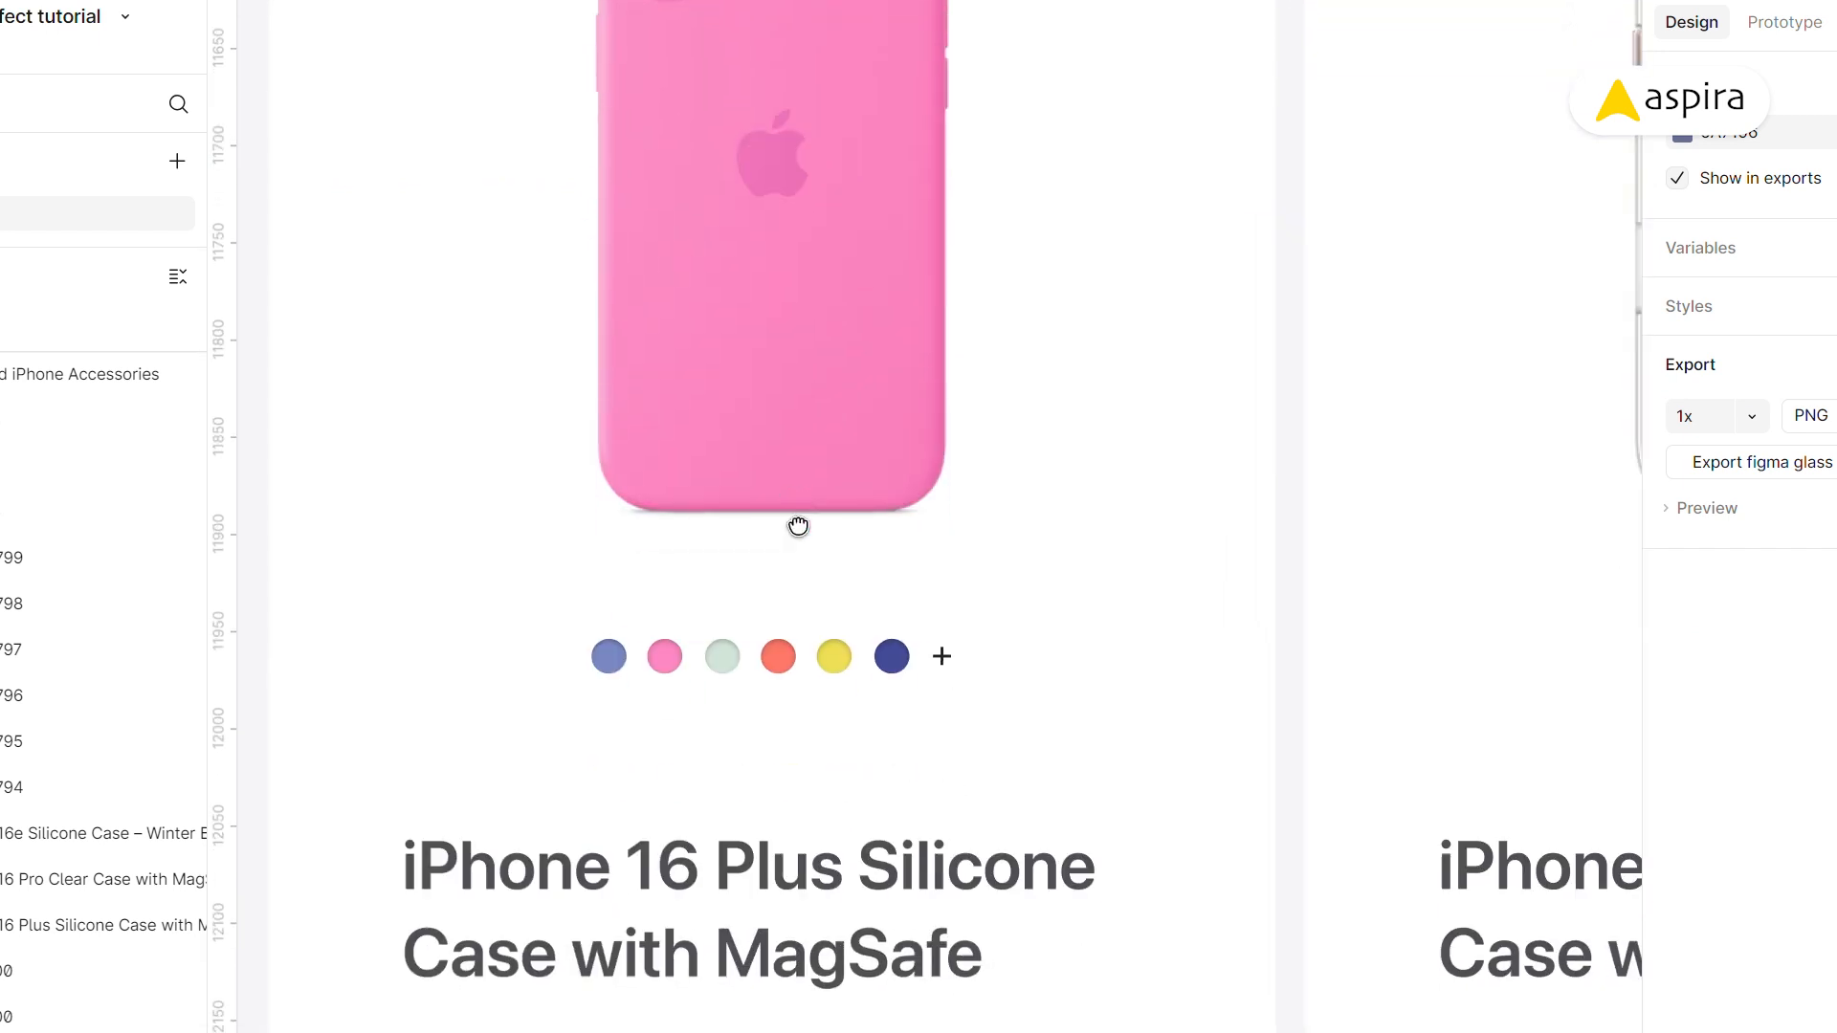
pyautogui.press('l')
pyautogui.moveTo(769, 510); pyautogui.dragTo(811, 655)
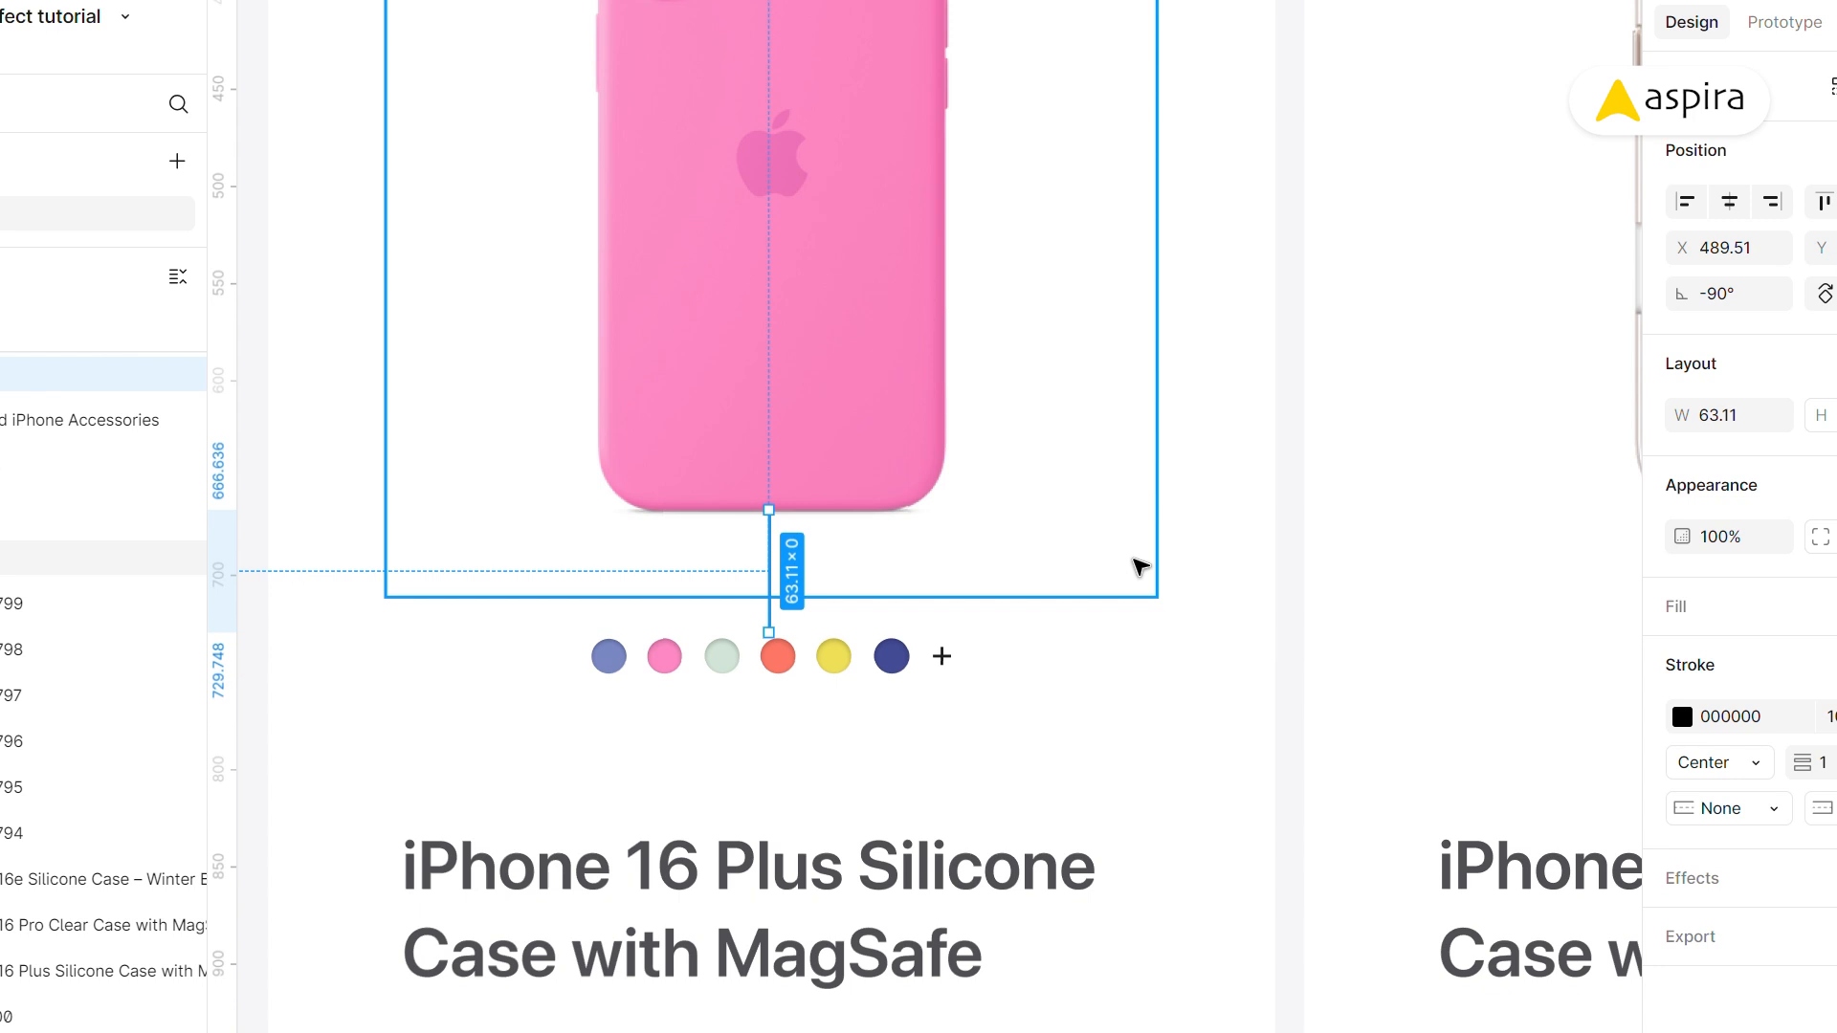
pyautogui.click(1763, 419)
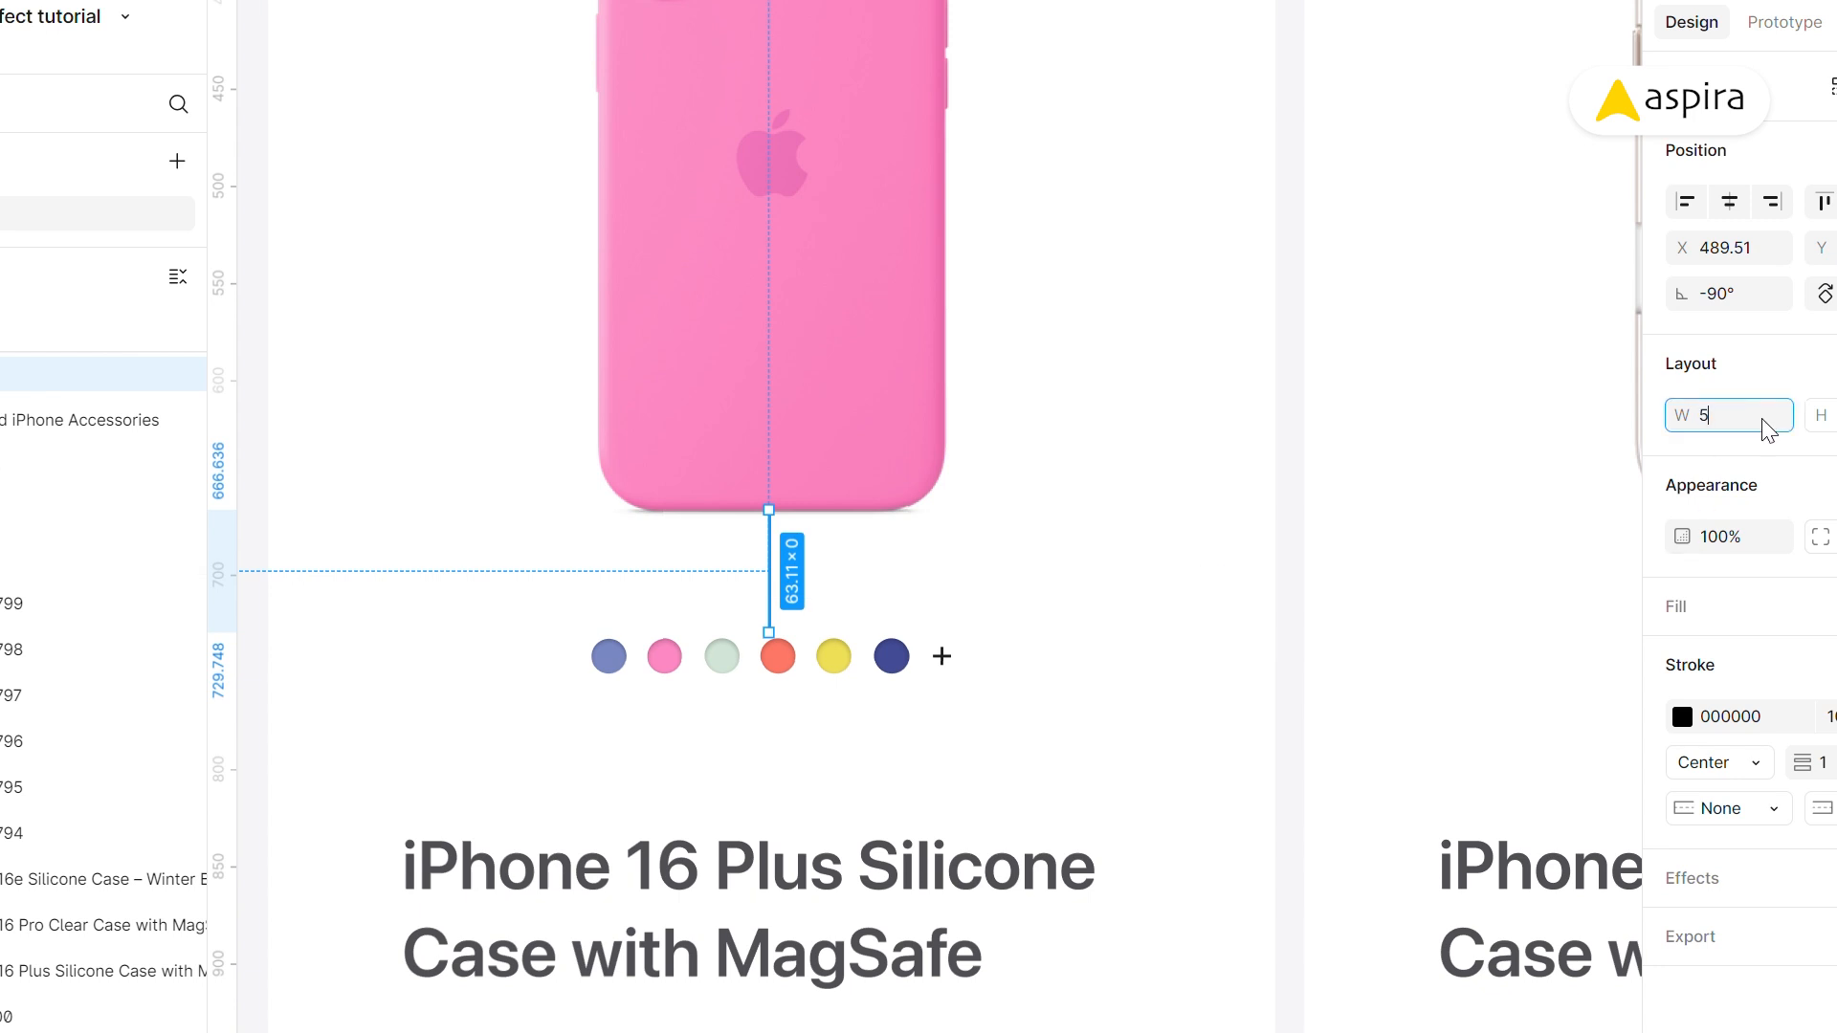
pyautogui.press('Return')
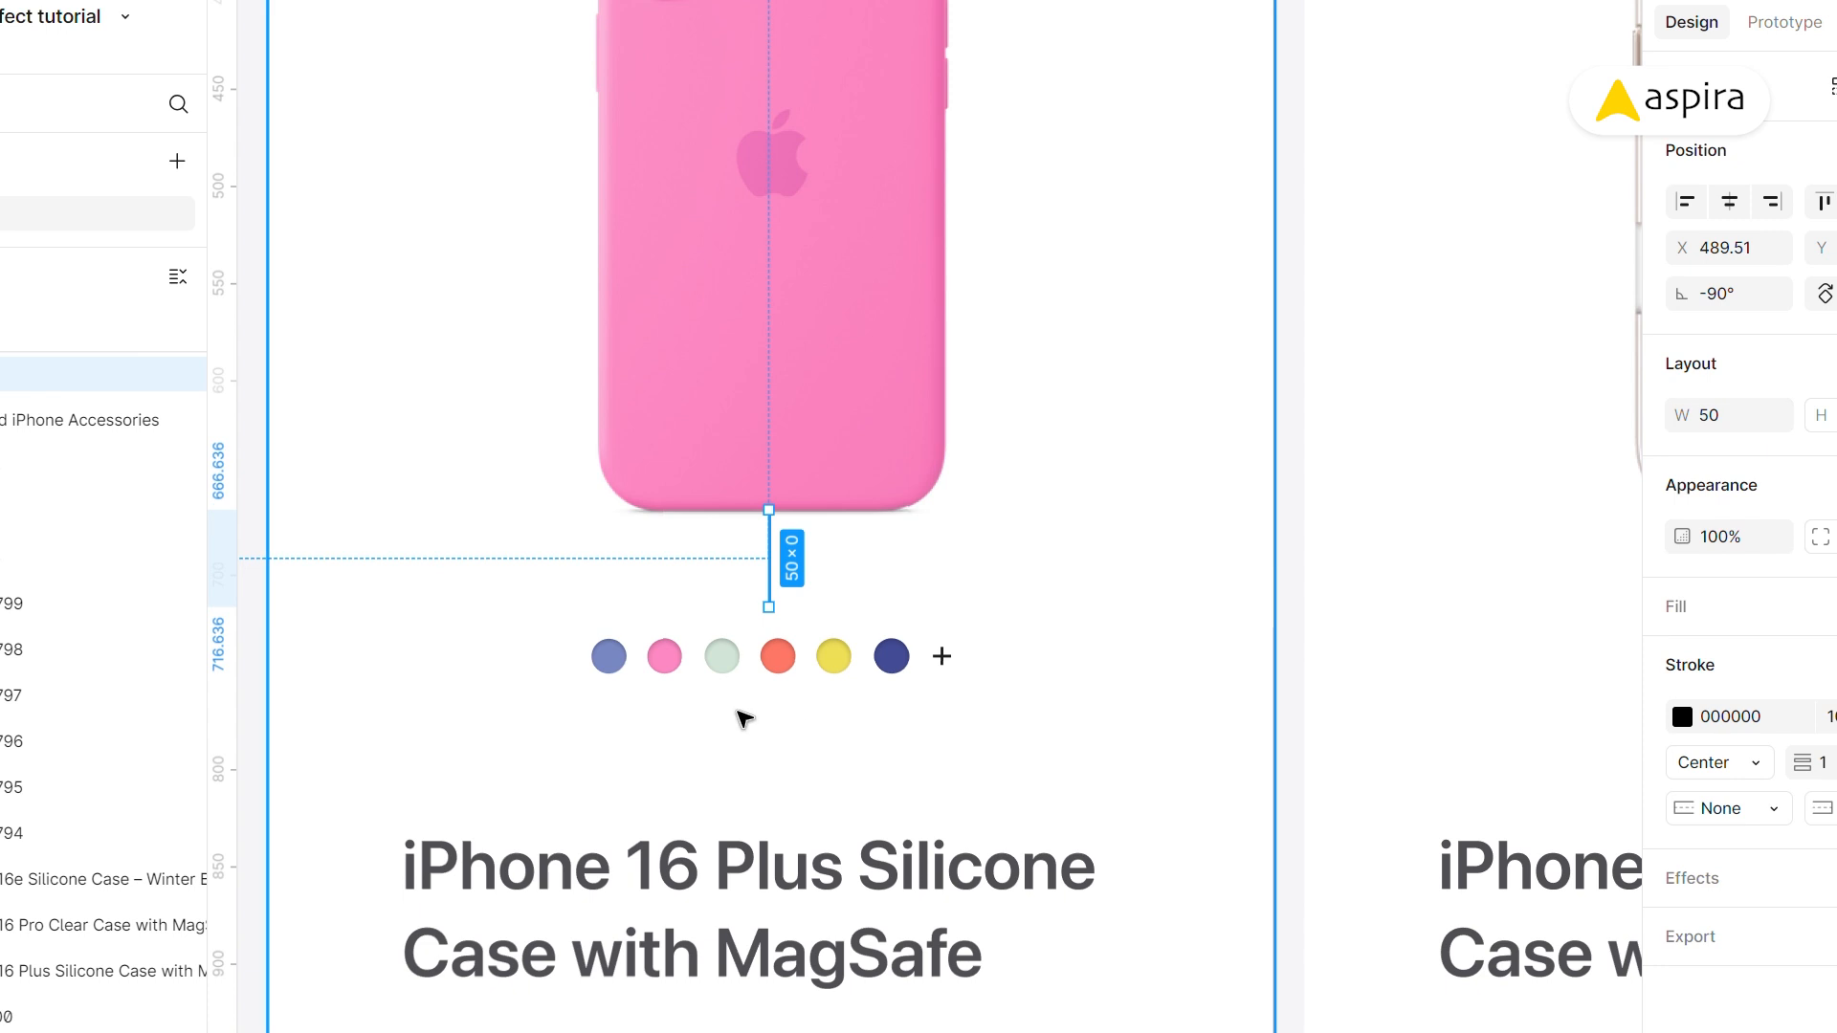
# - Move the six colour swatches and the plus sign up to the lower end of the spacer line
pyautogui.click(615, 670)
pyautogui.keyDown('shift'); pyautogui.click(668, 667); pyautogui.keyUp('shift')
pyautogui.keyDown('shift'); pyautogui.click(724, 668); pyautogui.keyUp('shift')
pyautogui.keyDown('shift'); pyautogui.click(779, 668); pyautogui.keyUp('shift')
pyautogui.keyDown('shift'); pyautogui.click(859, 674); pyautogui.keyUp('shift')
pyautogui.keyDown('shift'); pyautogui.click(893, 672); pyautogui.keyUp('shift')
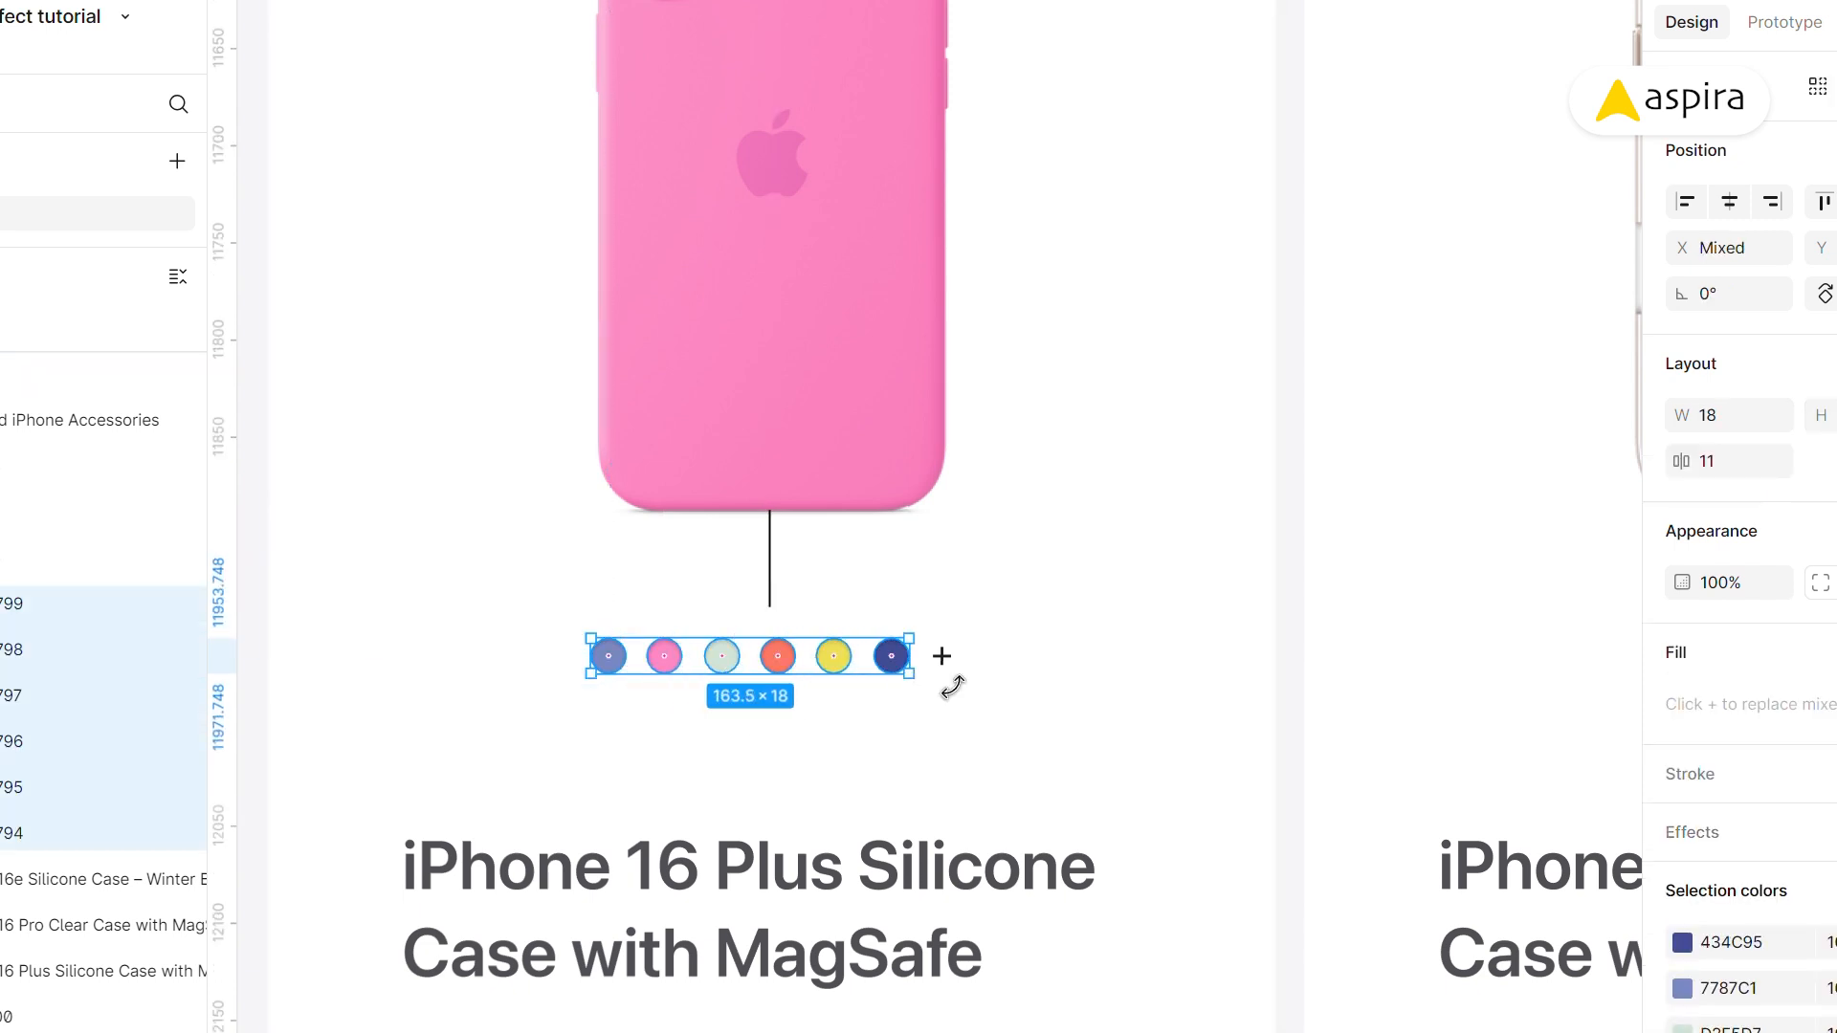
pyautogui.keyDown('shift'); pyautogui.click(948, 663); pyautogui.keyUp('shift')
pyautogui.hotkey('shift', 'Up')
pyautogui.press('Up')
pyautogui.press('Up')
pyautogui.press('Up')
pyautogui.press('Up')
pyautogui.press('Up')
pyautogui.press('Up')
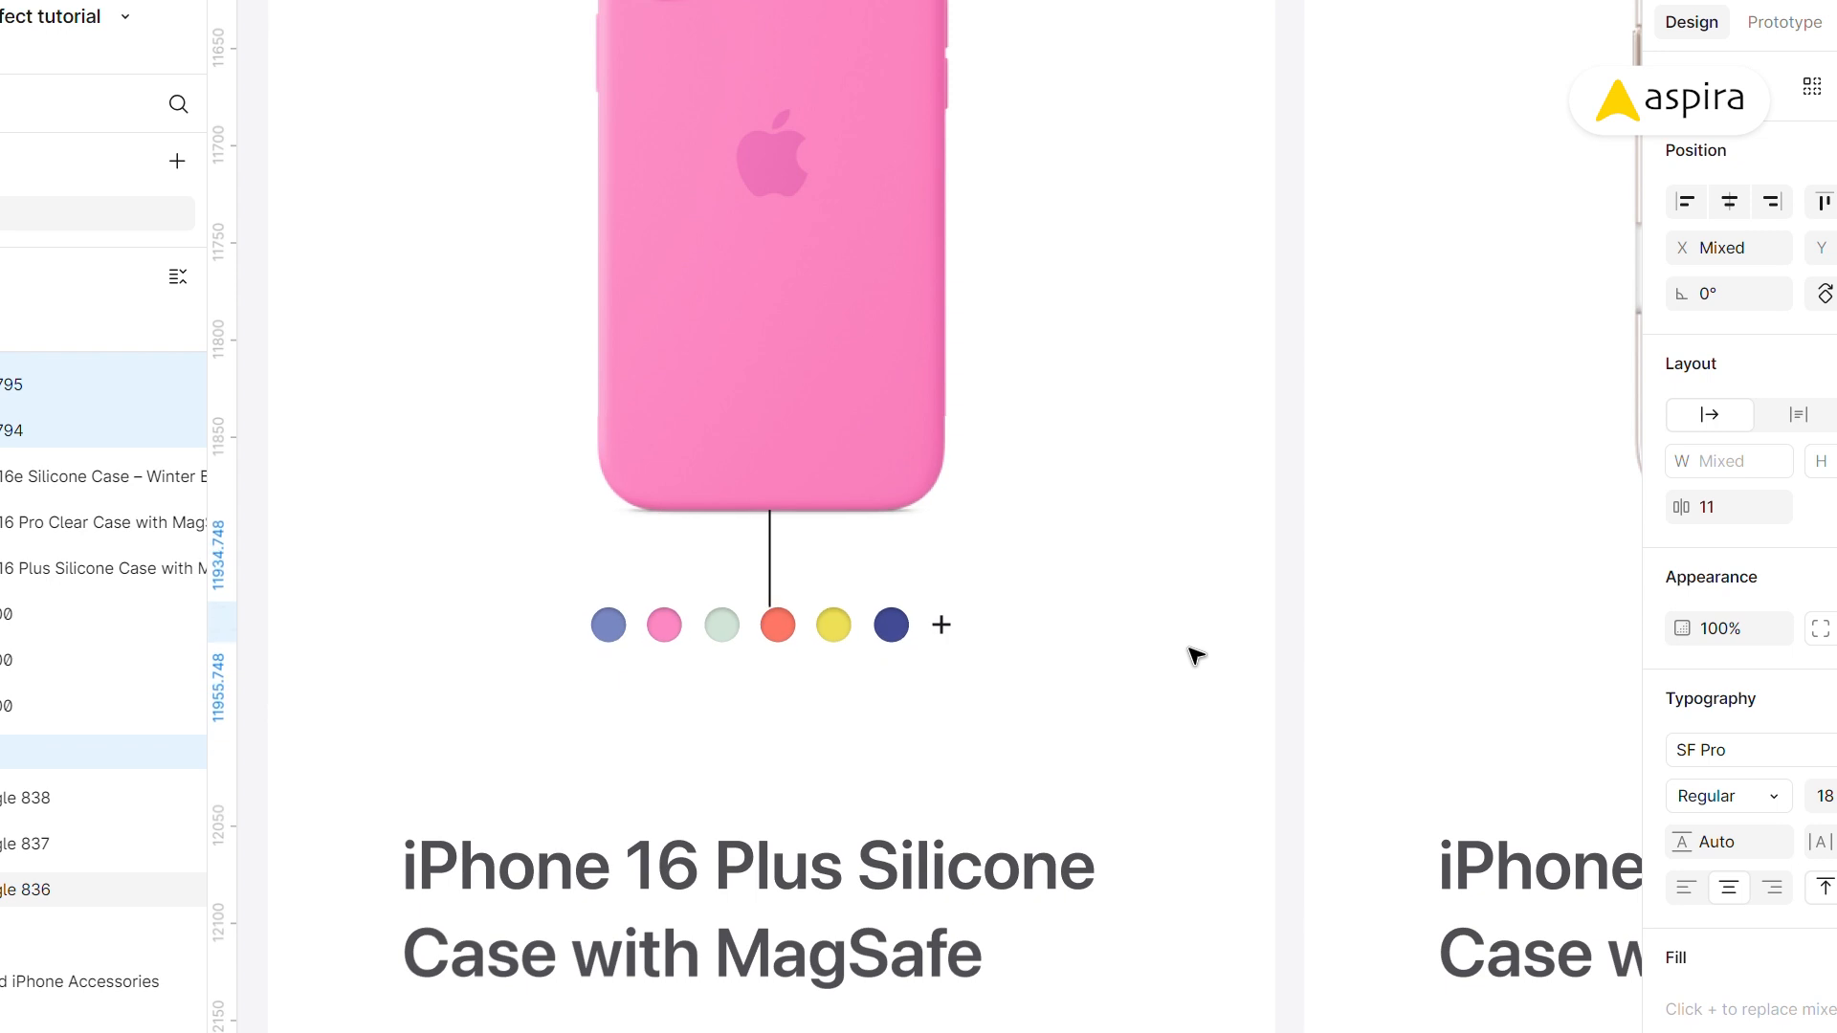
# - Move the spacer line directly below the swatches and set its length to 60
pyautogui.moveTo(770, 574)
pyautogui.mouseDown()
pyautogui.moveTo(807, 705)
pyautogui.moveTo(784, 714)
pyautogui.mouseUp()
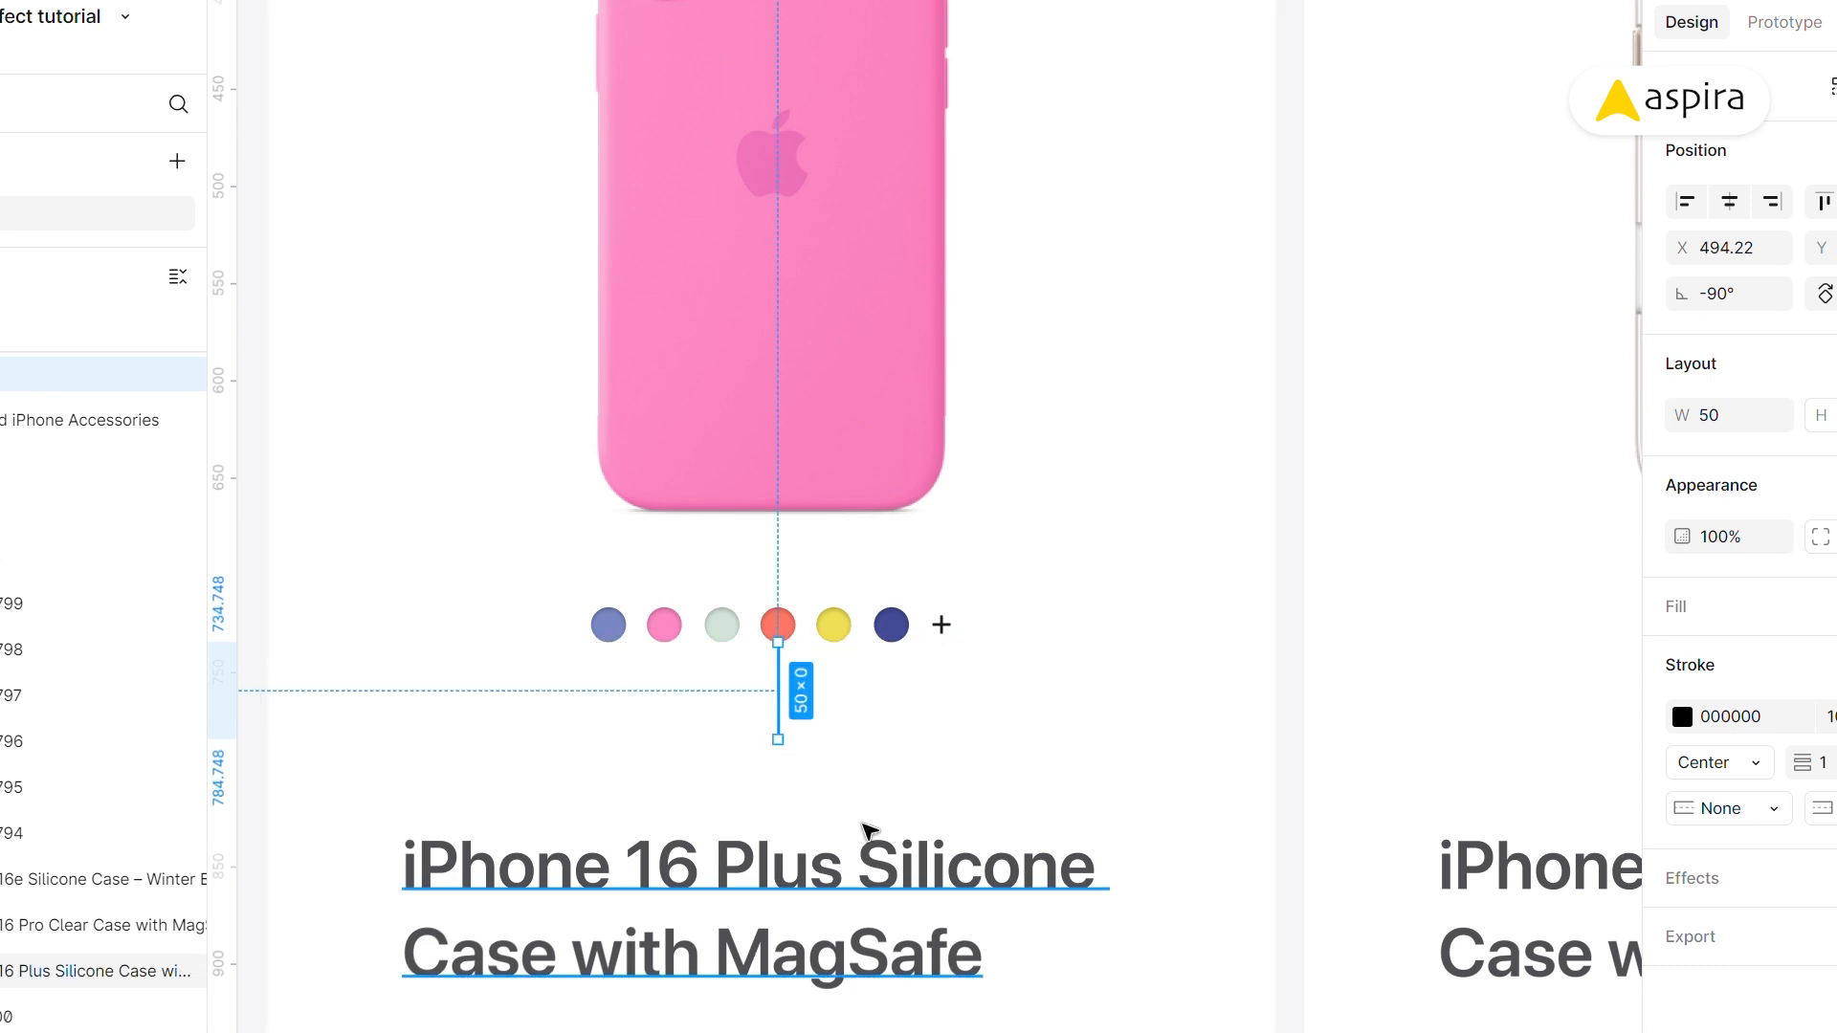
pyautogui.click(1739, 421)
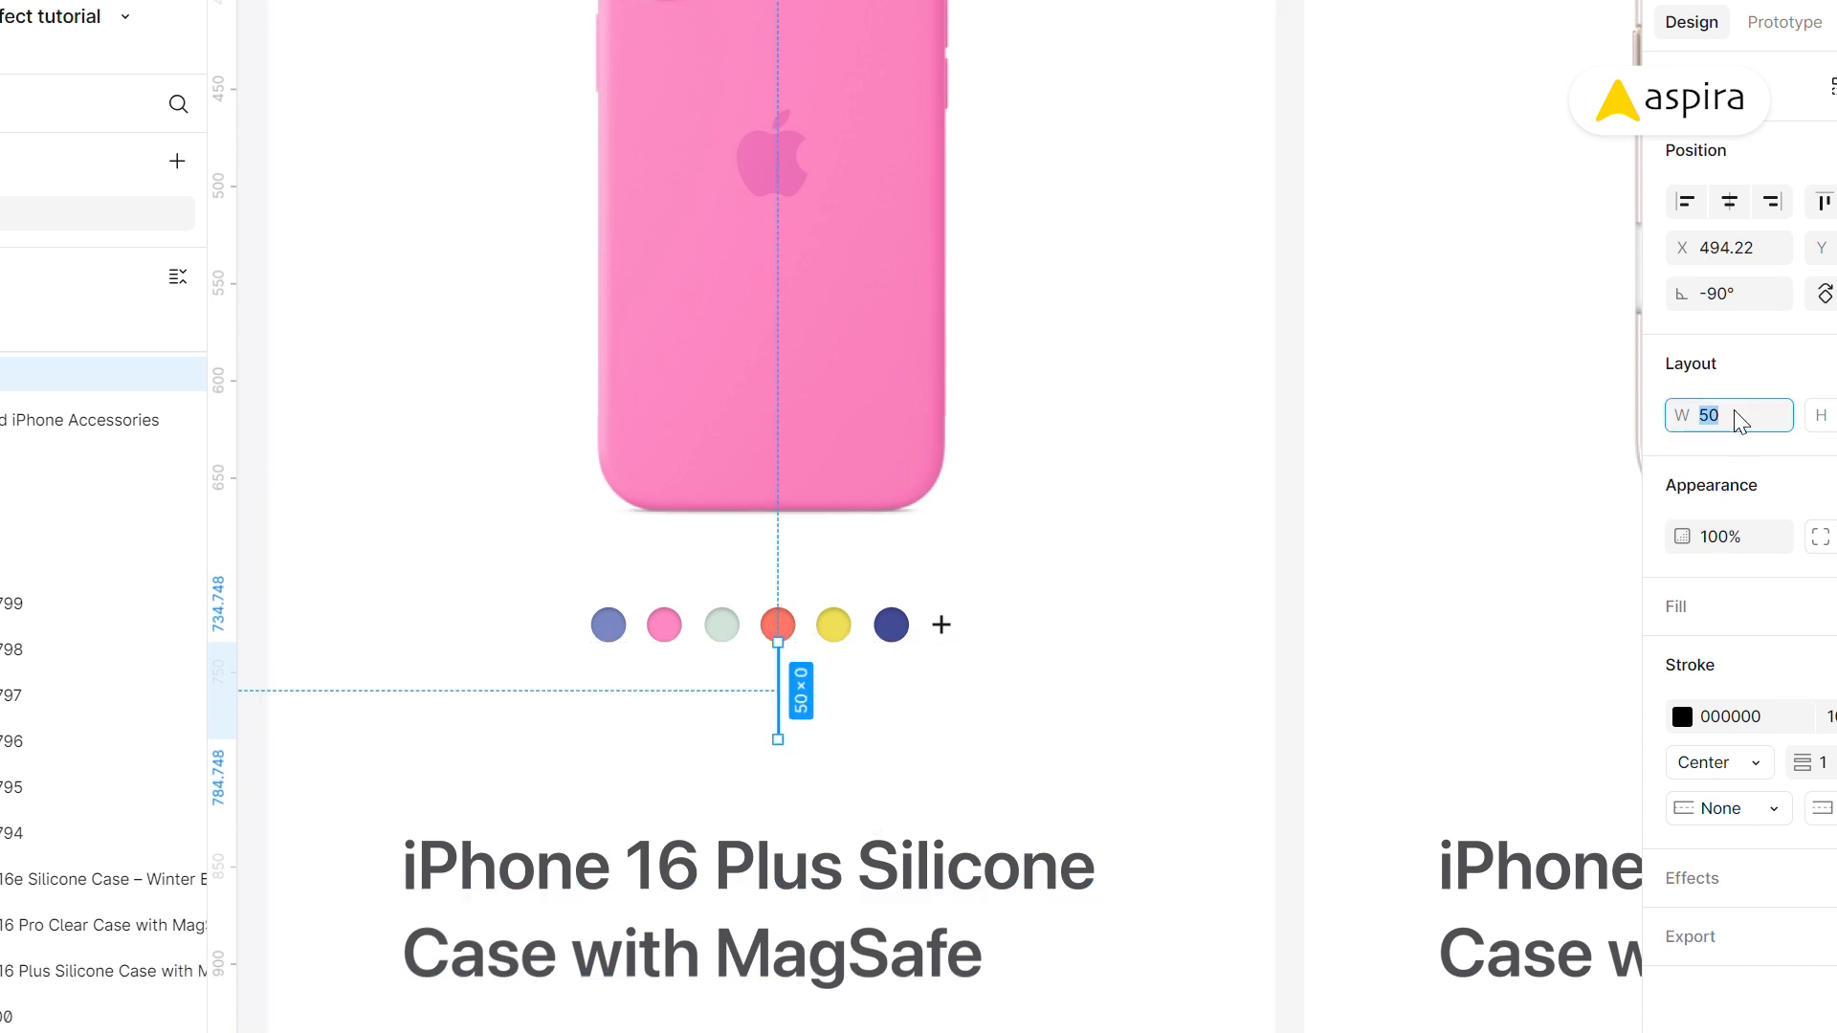
pyautogui.write('60')
pyautogui.press('Return')
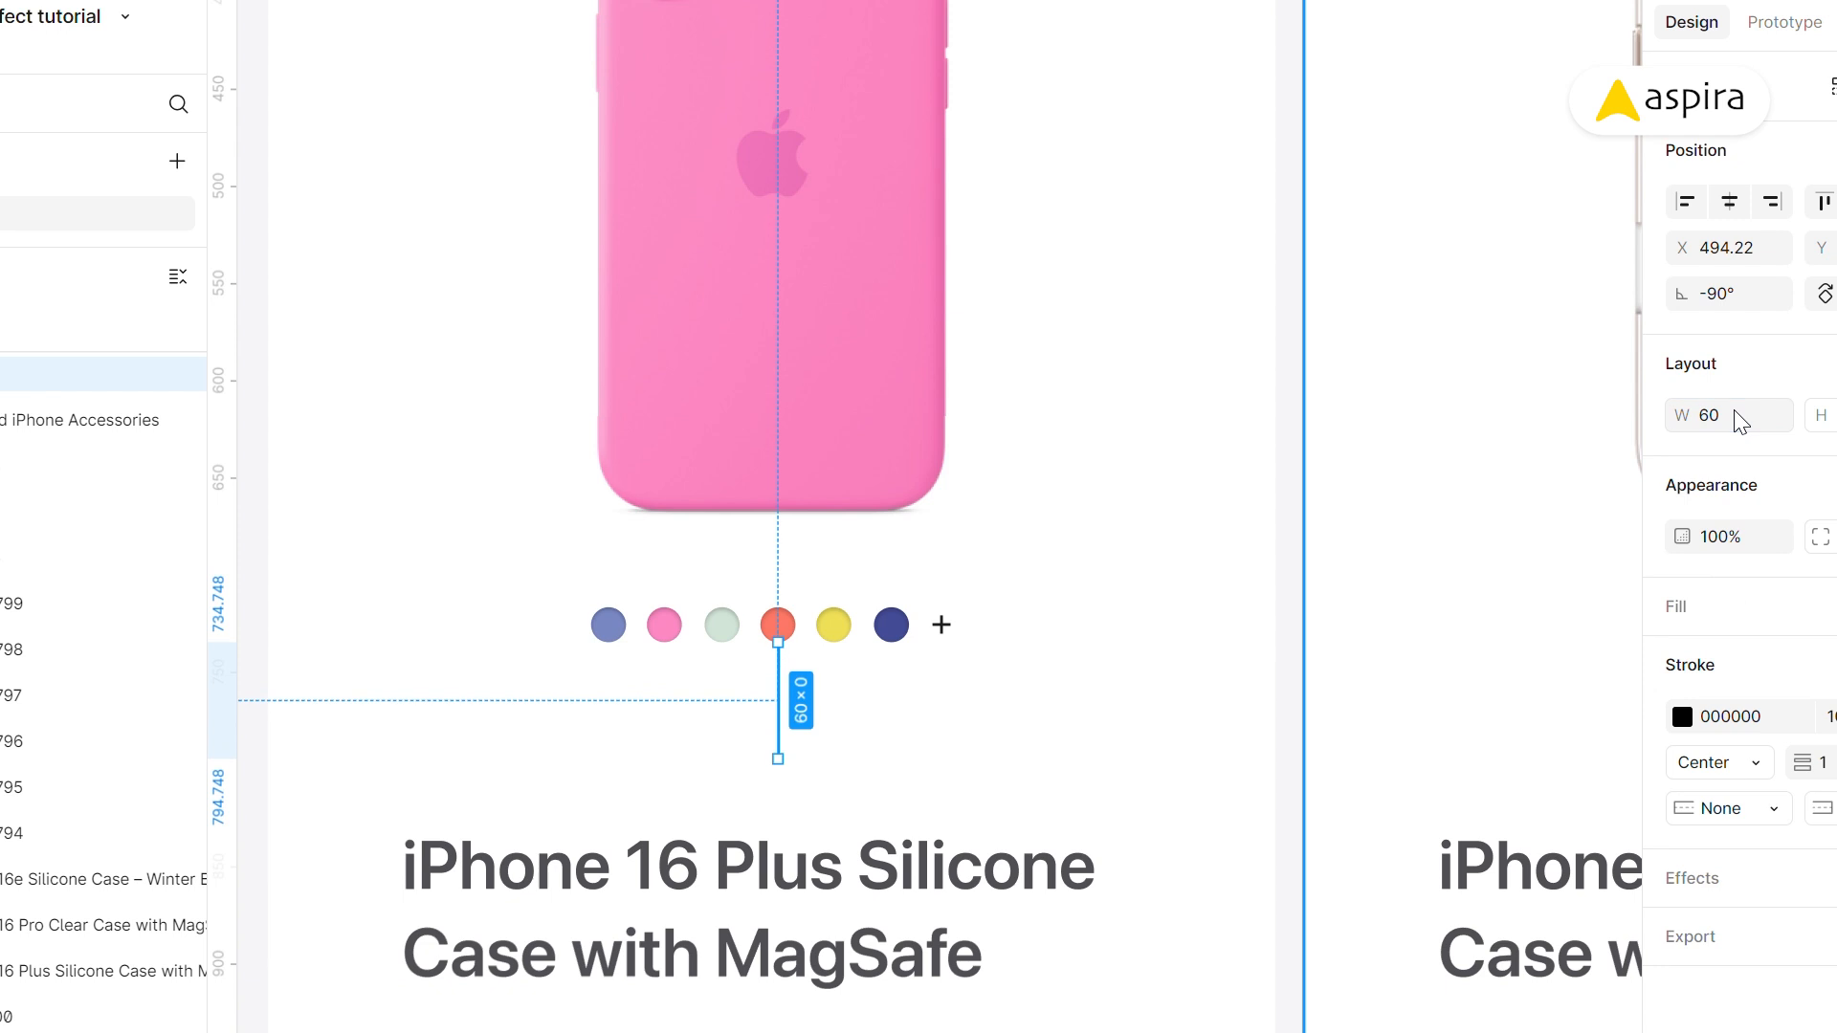
# - Move the three product titles up together so the first one meets the lower end of the spacer line
pyautogui.click(861, 914)
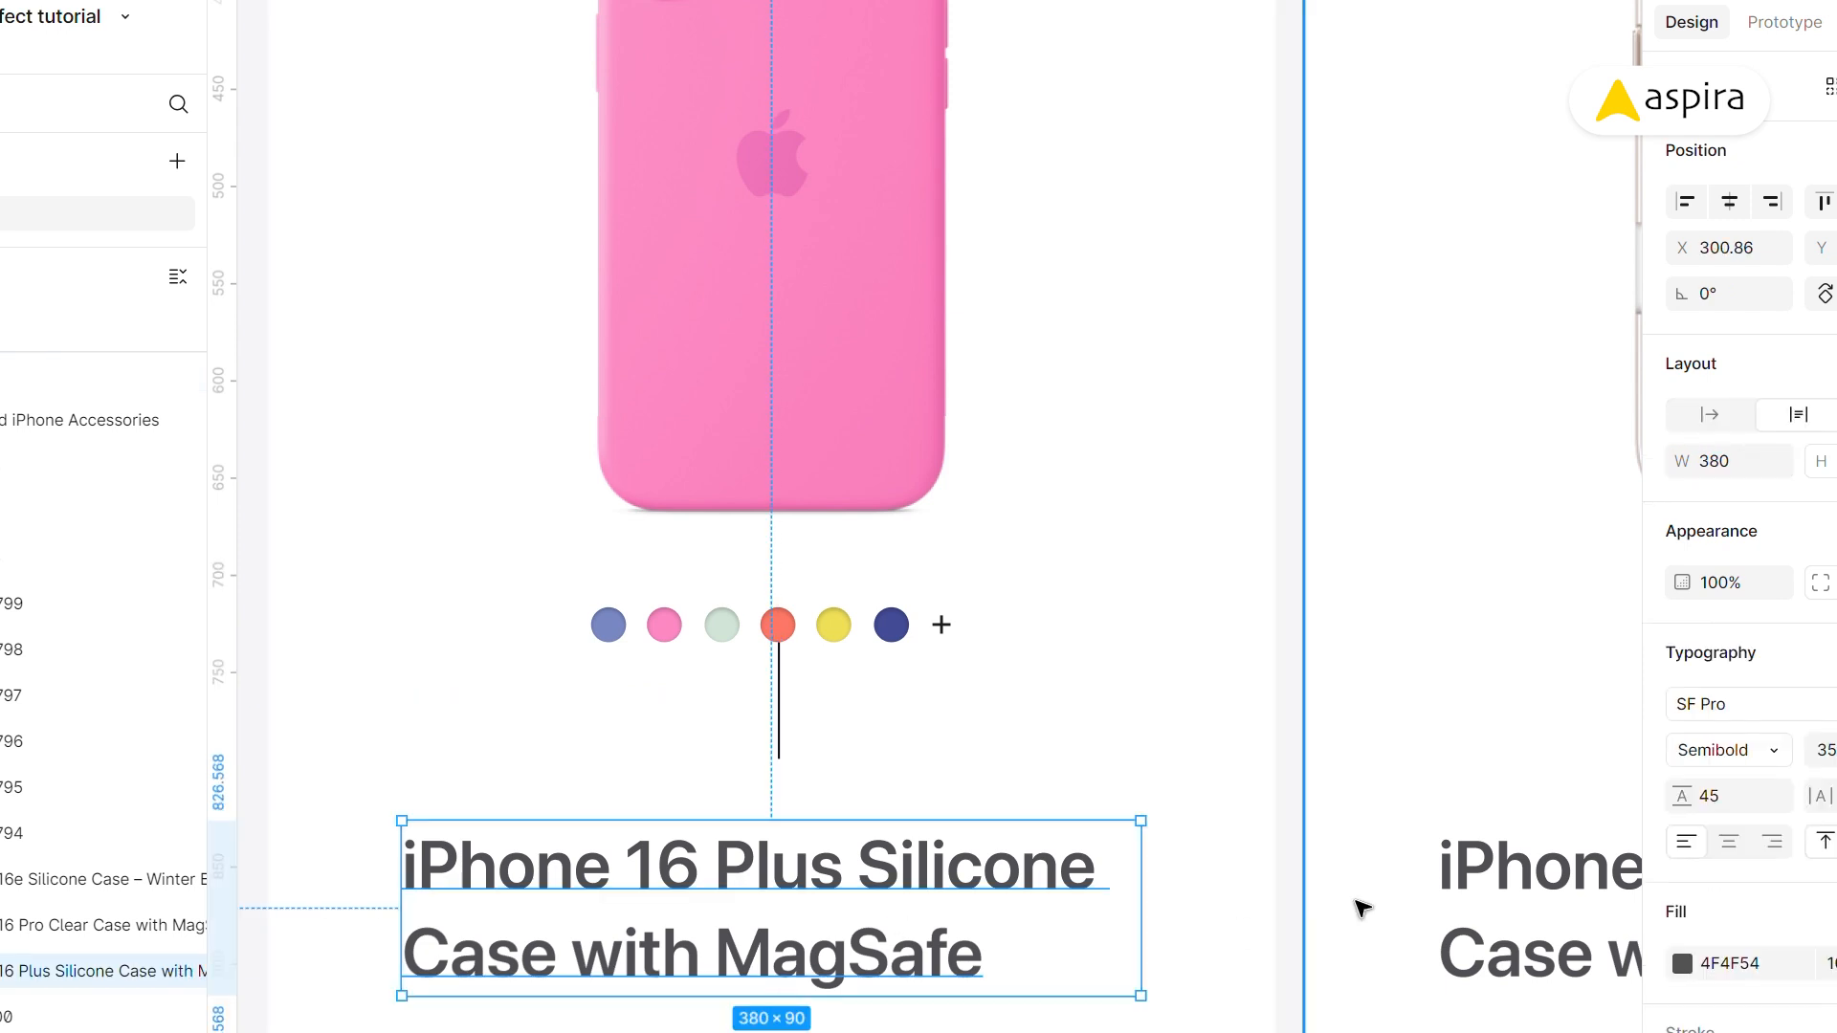
pyautogui.keyDown('shift'); pyautogui.click(1545, 881); pyautogui.keyUp('shift')
pyautogui.hotkey('ctrl', '-')
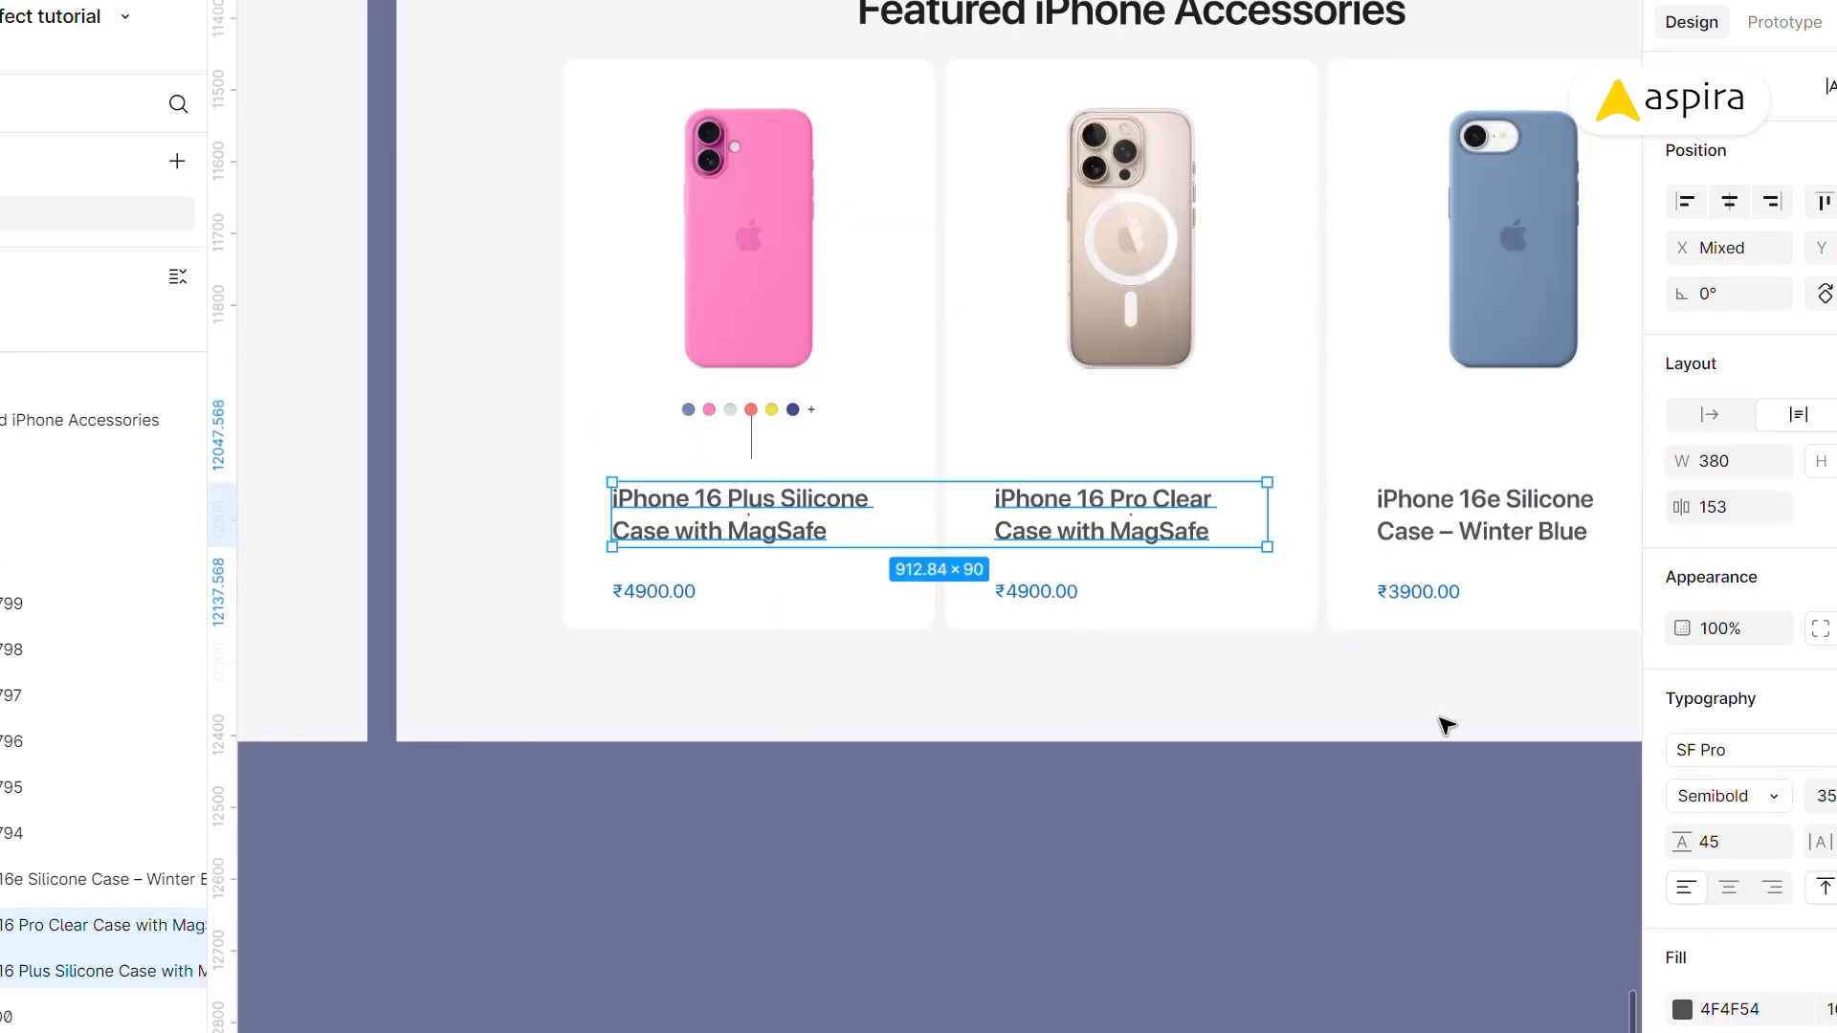
pyautogui.keyDown('shift'); pyautogui.click(1425, 512); pyautogui.keyUp('shift')
pyautogui.moveTo(555, 351); pyautogui.dragTo(996, 666)
pyautogui.moveTo(873, 558); pyautogui.dragTo(869, 483)
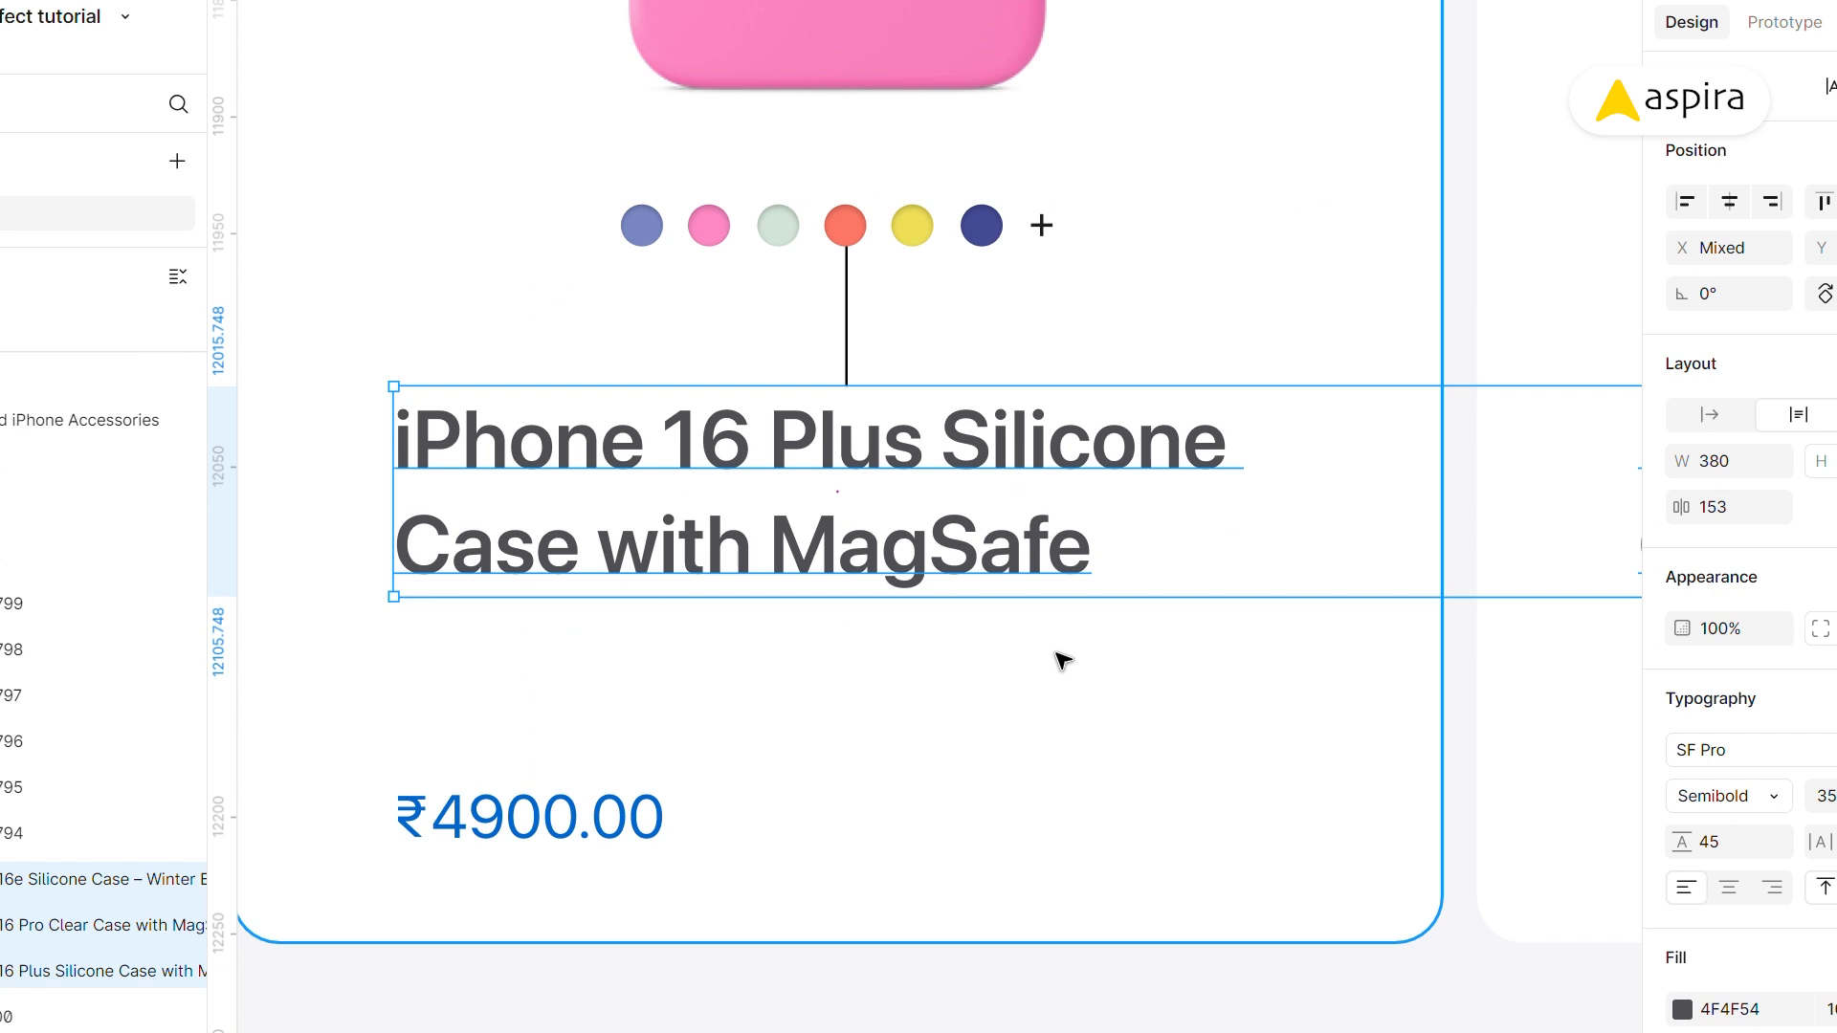
# - Set the vertical gap between the first card's title and its price to 50, and check the price's distance to the card edge
pyautogui.click(526, 816)
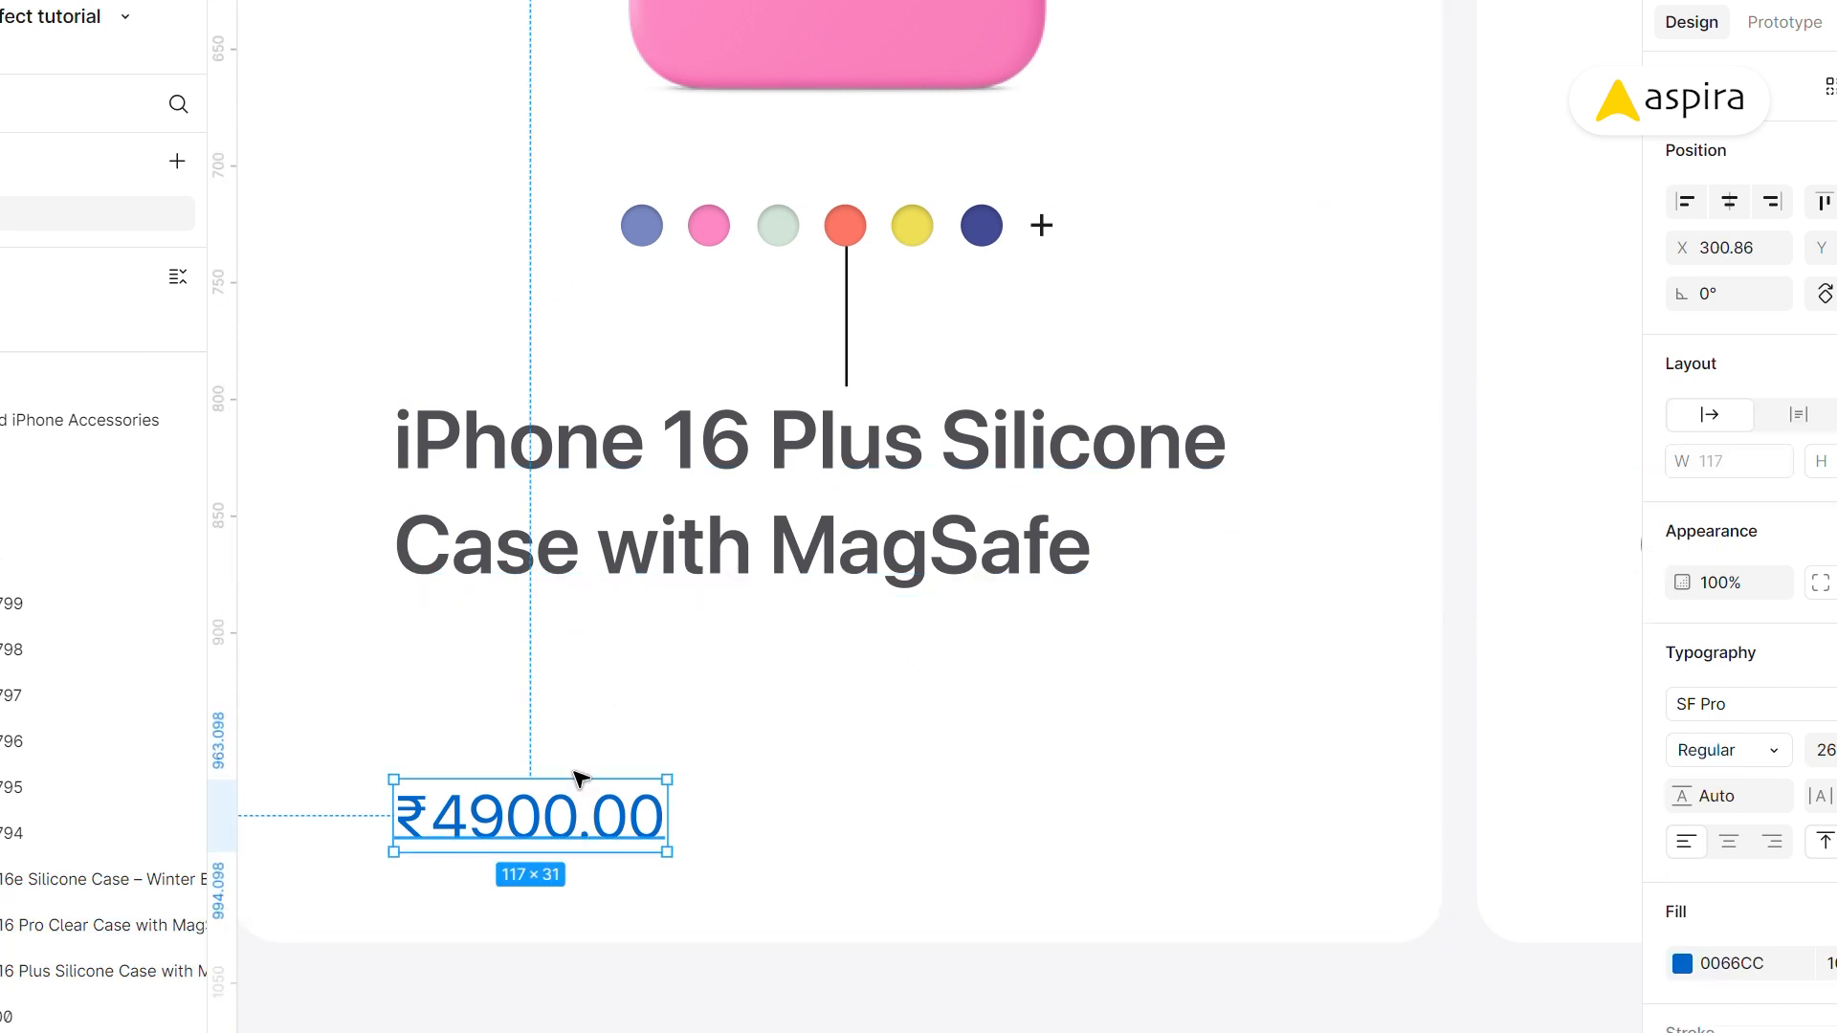
pyautogui.keyDown('shift'); pyautogui.click(601, 544); pyautogui.keyUp('shift')
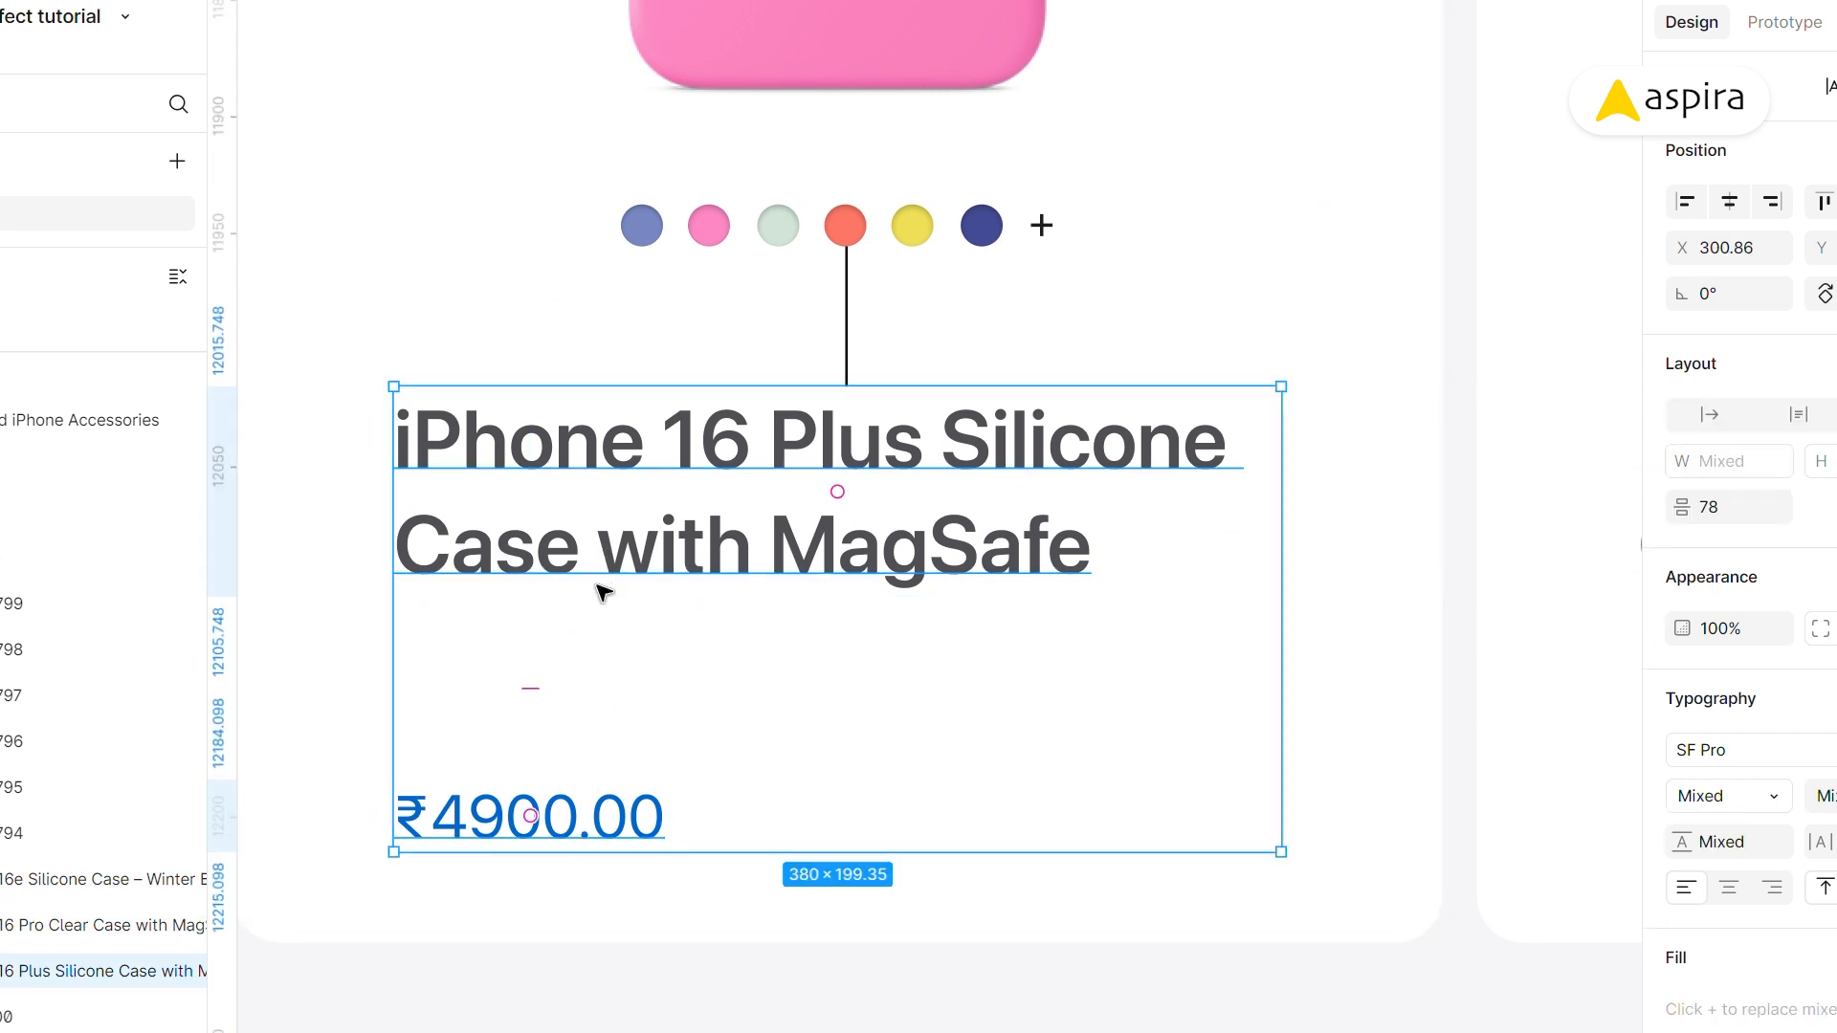
pyautogui.click(1731, 509)
pyautogui.press('Return')
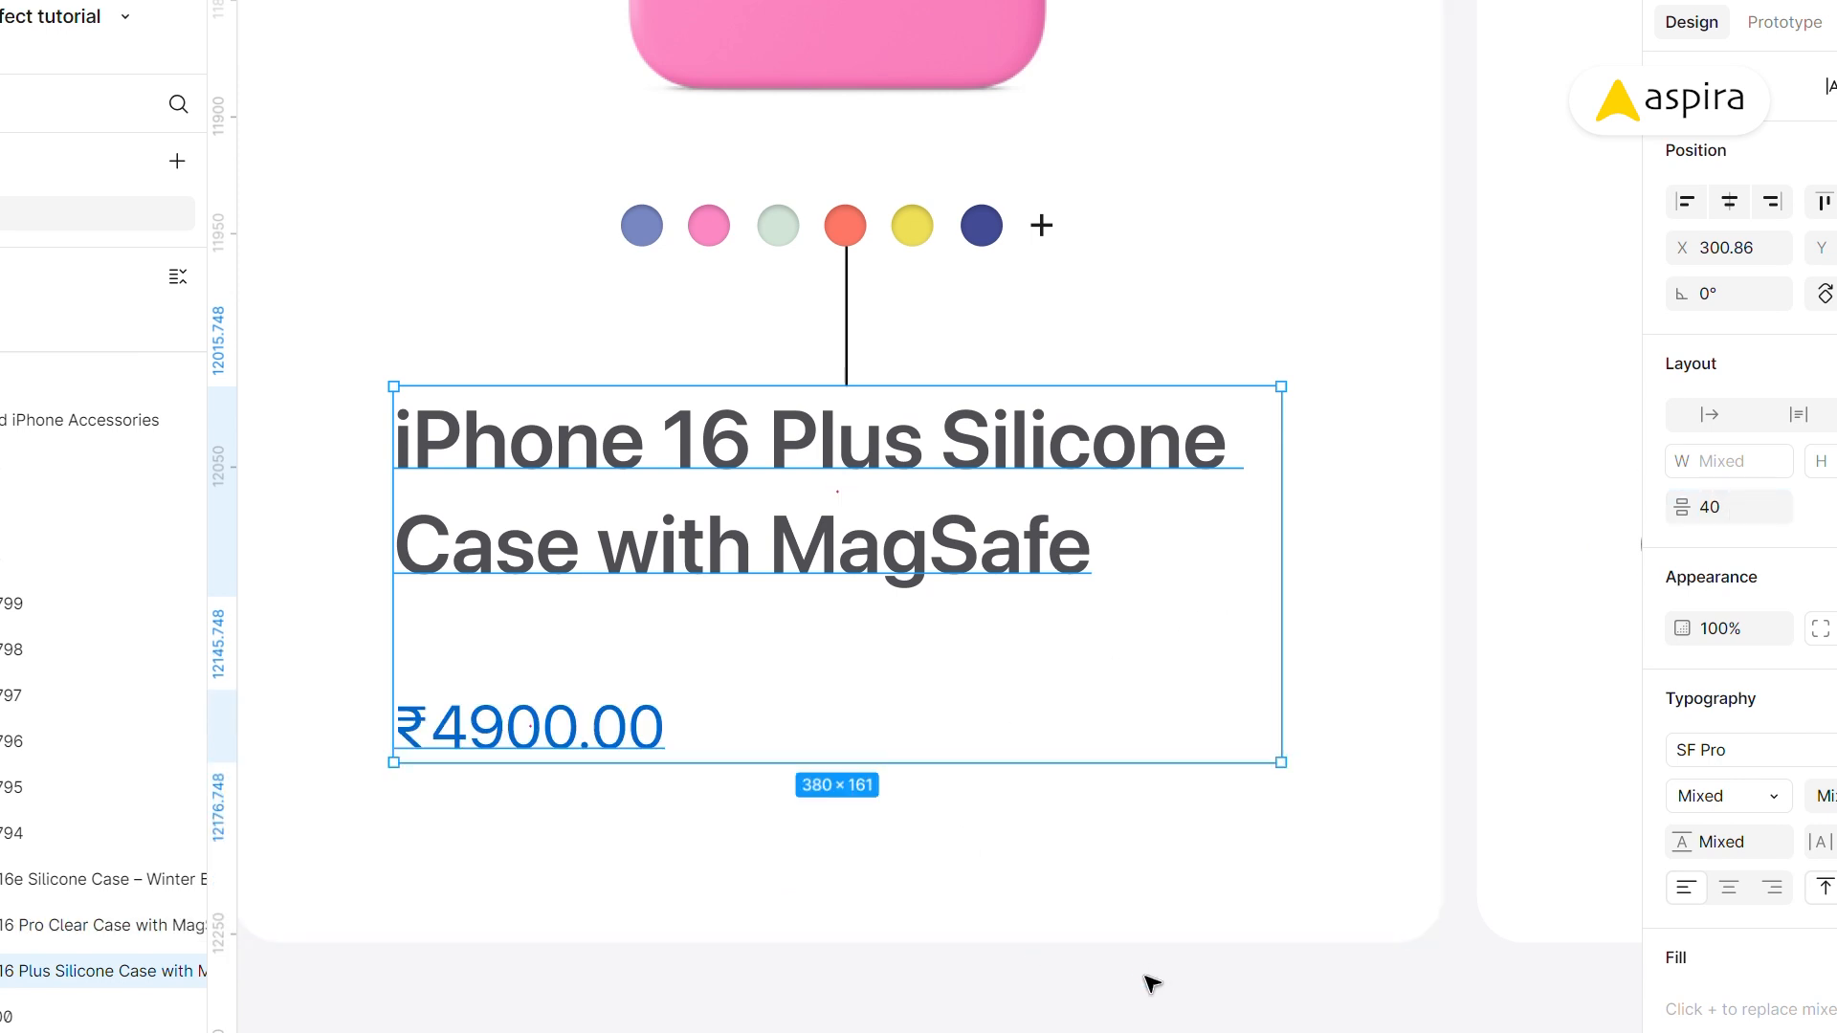
pyautogui.write('50')
pyautogui.press('Return')
pyautogui.click(1158, 960)
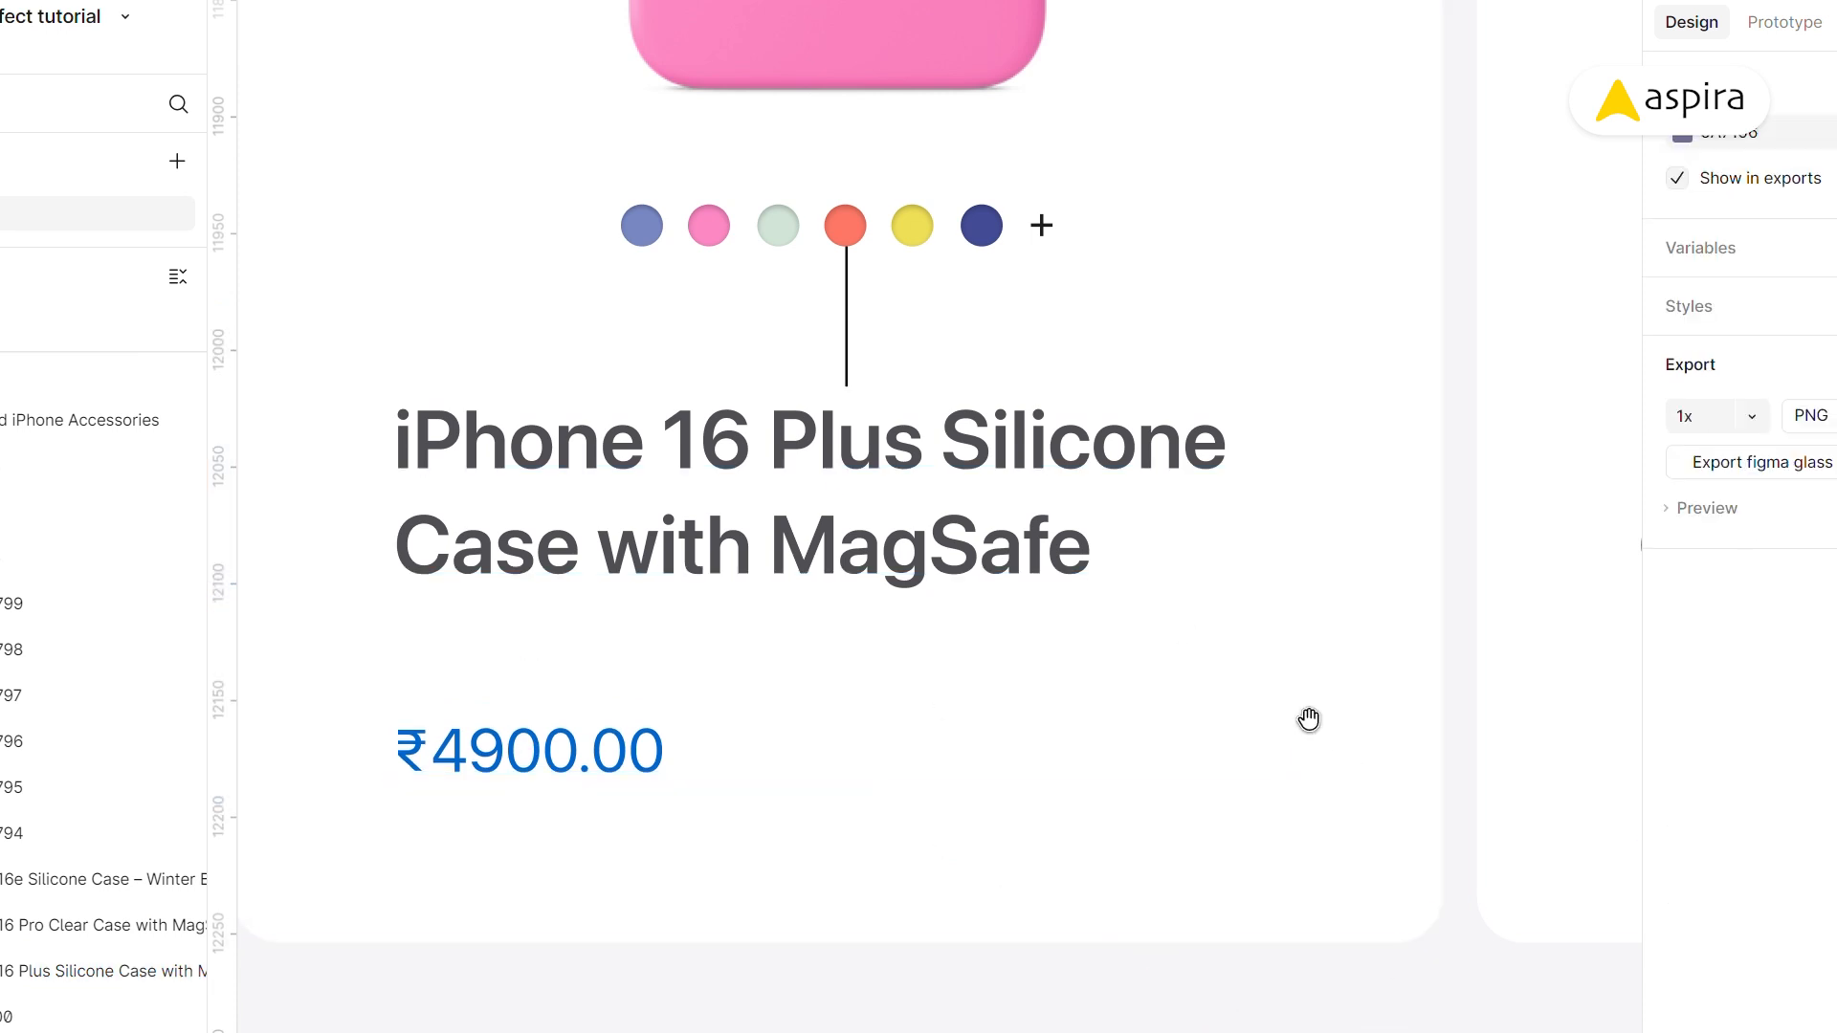
pyautogui.hotkey('ctrl', '-')
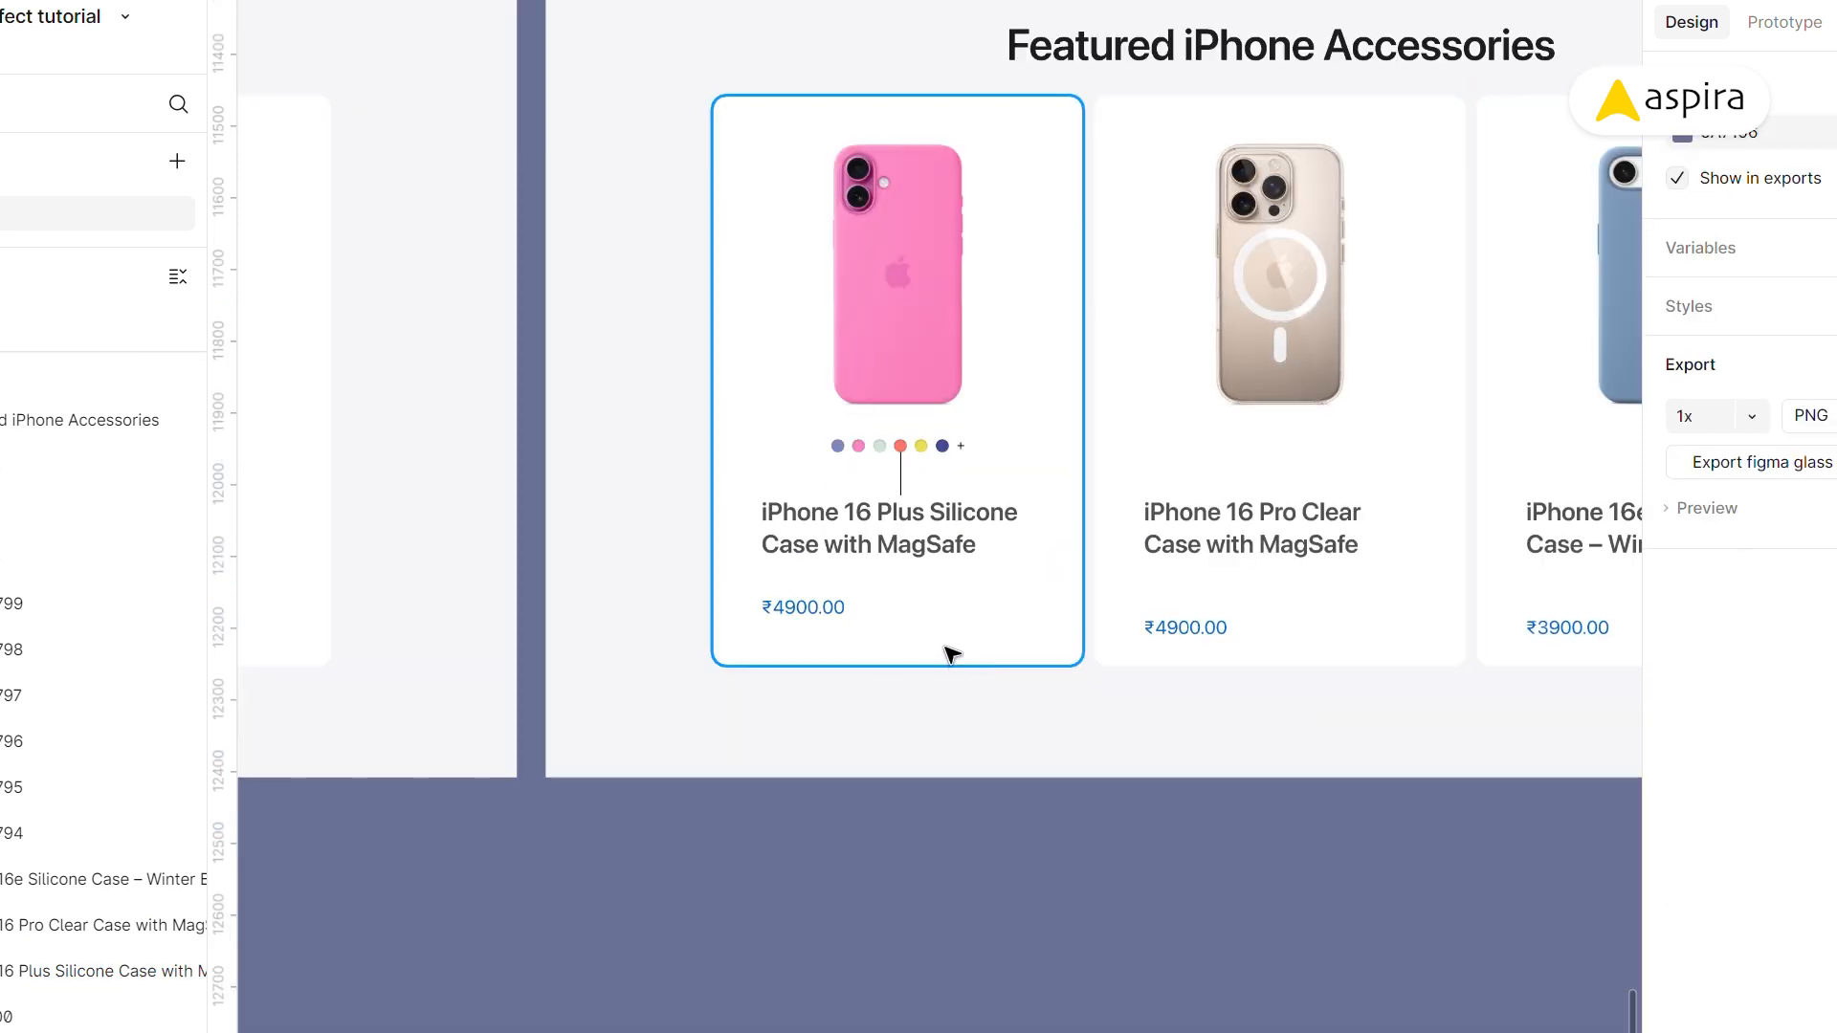
pyautogui.keyDown('ctrl'); pyautogui.click(805, 624); pyautogui.keyUp('ctrl')
pyautogui.press('alt')
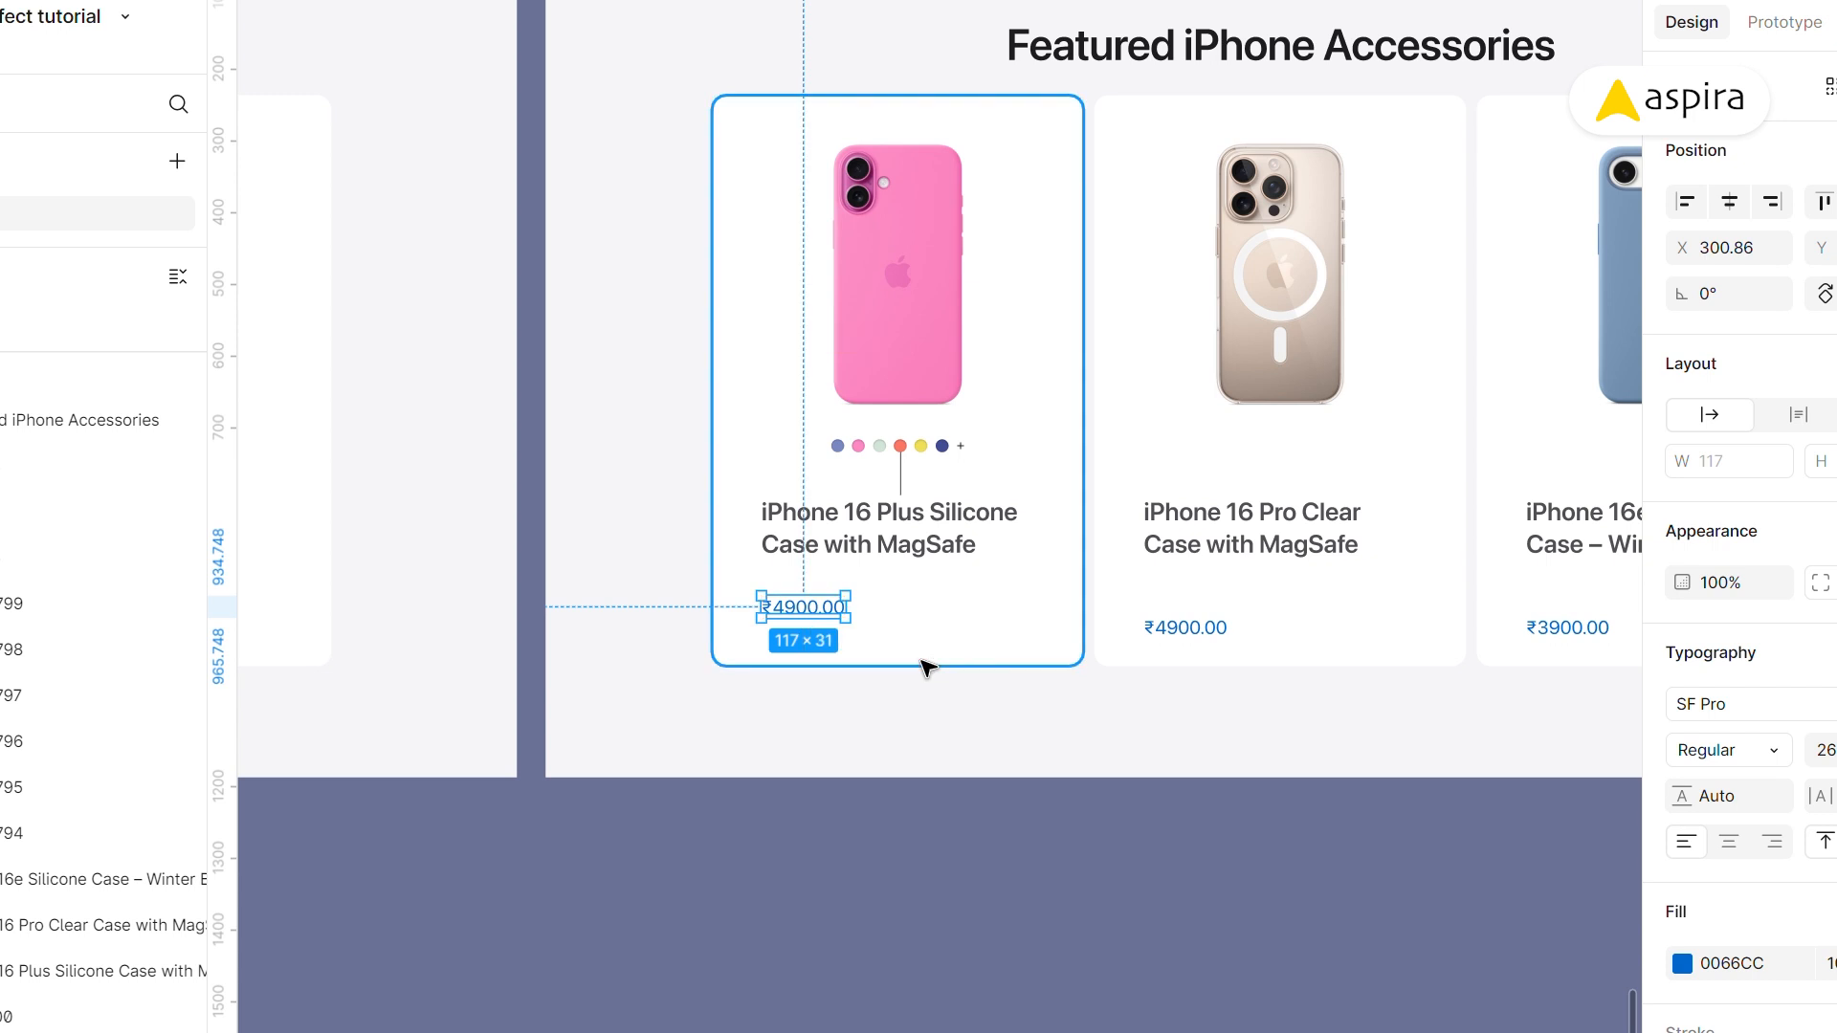
# - Align the prices of the second and third cards to the top of the first card's price
pyautogui.click(1387, 887)
pyautogui.moveTo(1387, 886); pyautogui.dragTo(925, 852)
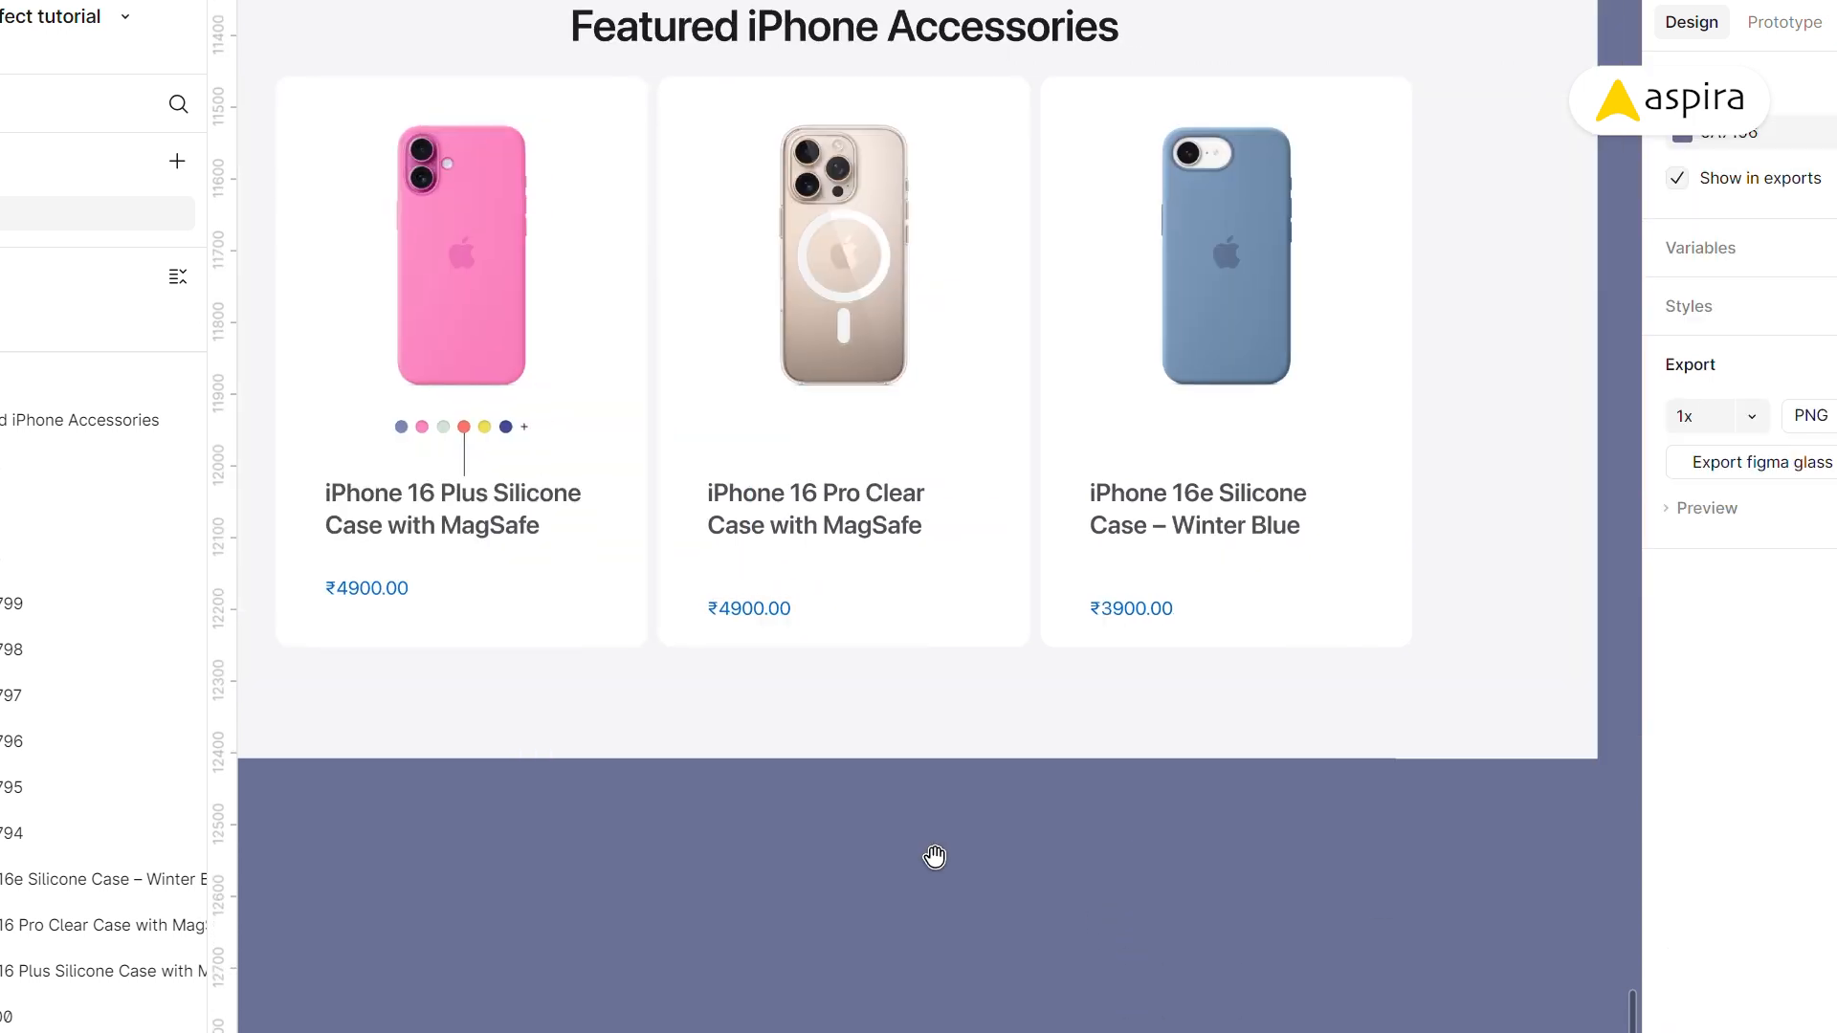
pyautogui.click(756, 611)
pyautogui.keyDown('shift'); pyautogui.click(1129, 610); pyautogui.keyUp('shift')
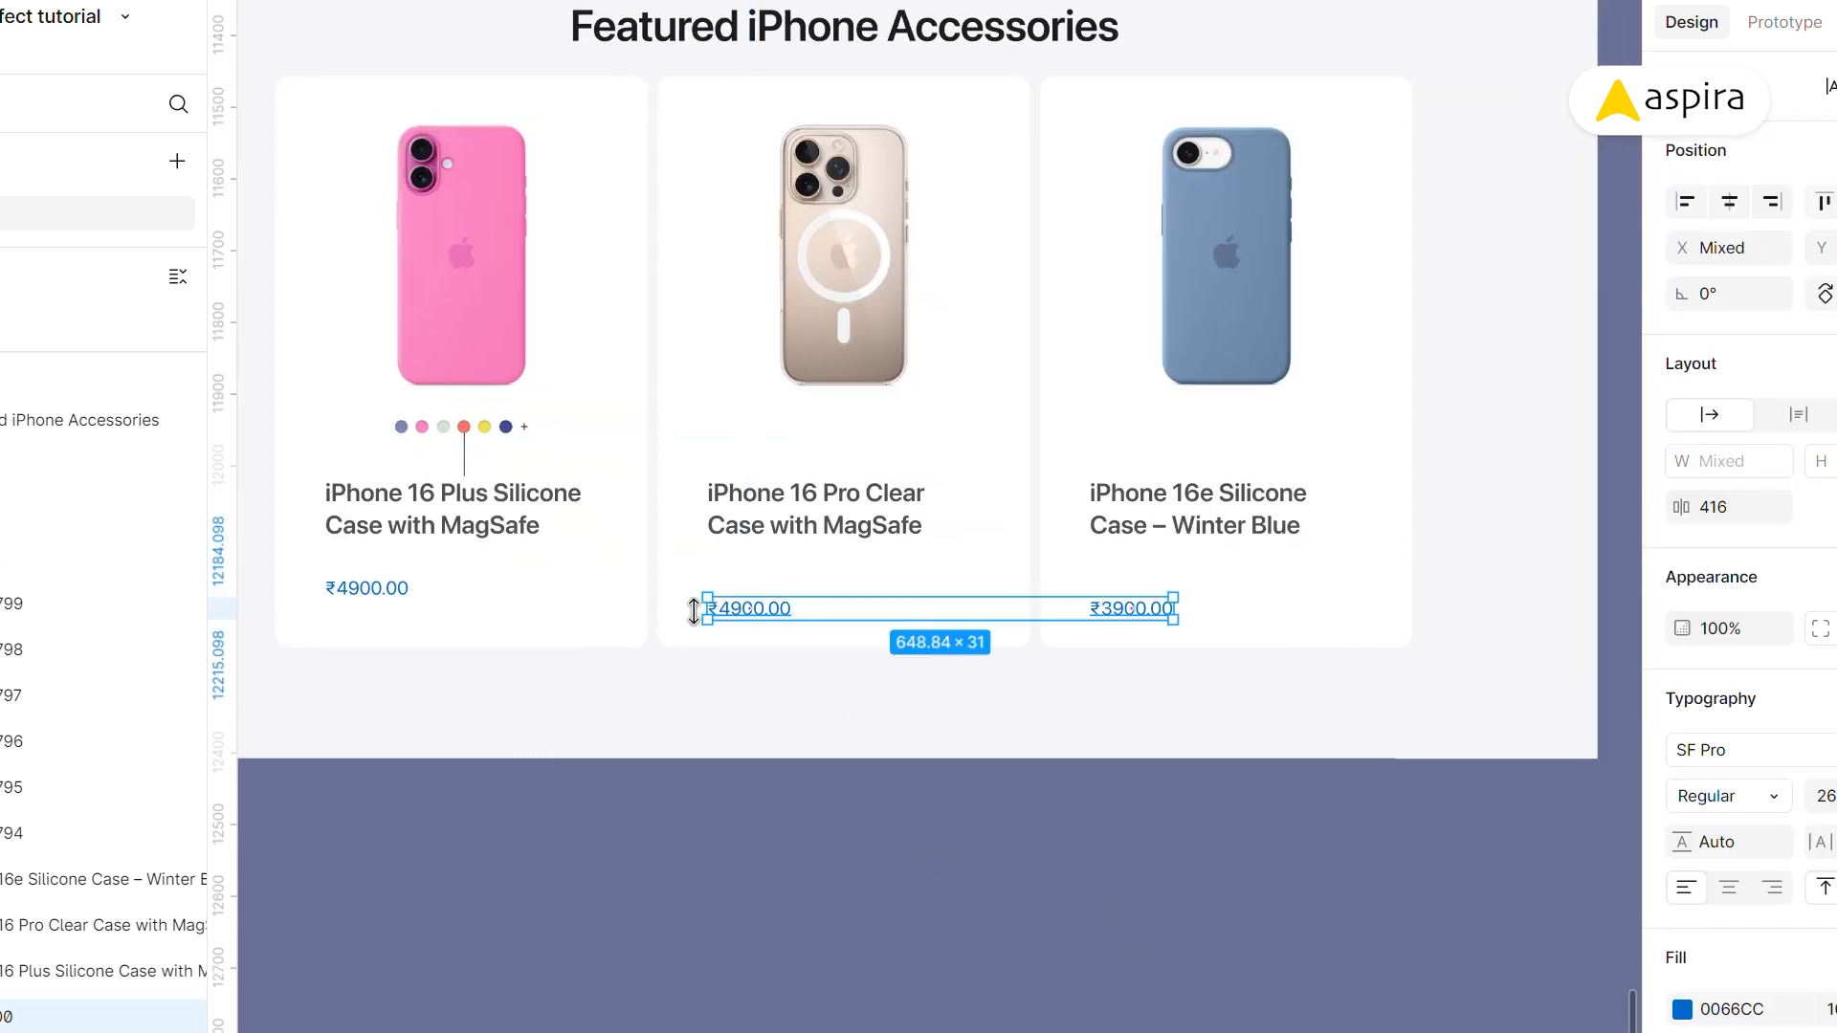
pyautogui.keyDown('shift'); pyautogui.click(388, 590); pyautogui.keyUp('shift')
pyautogui.press('alt')
pyautogui.hotkey('alt', 'w')
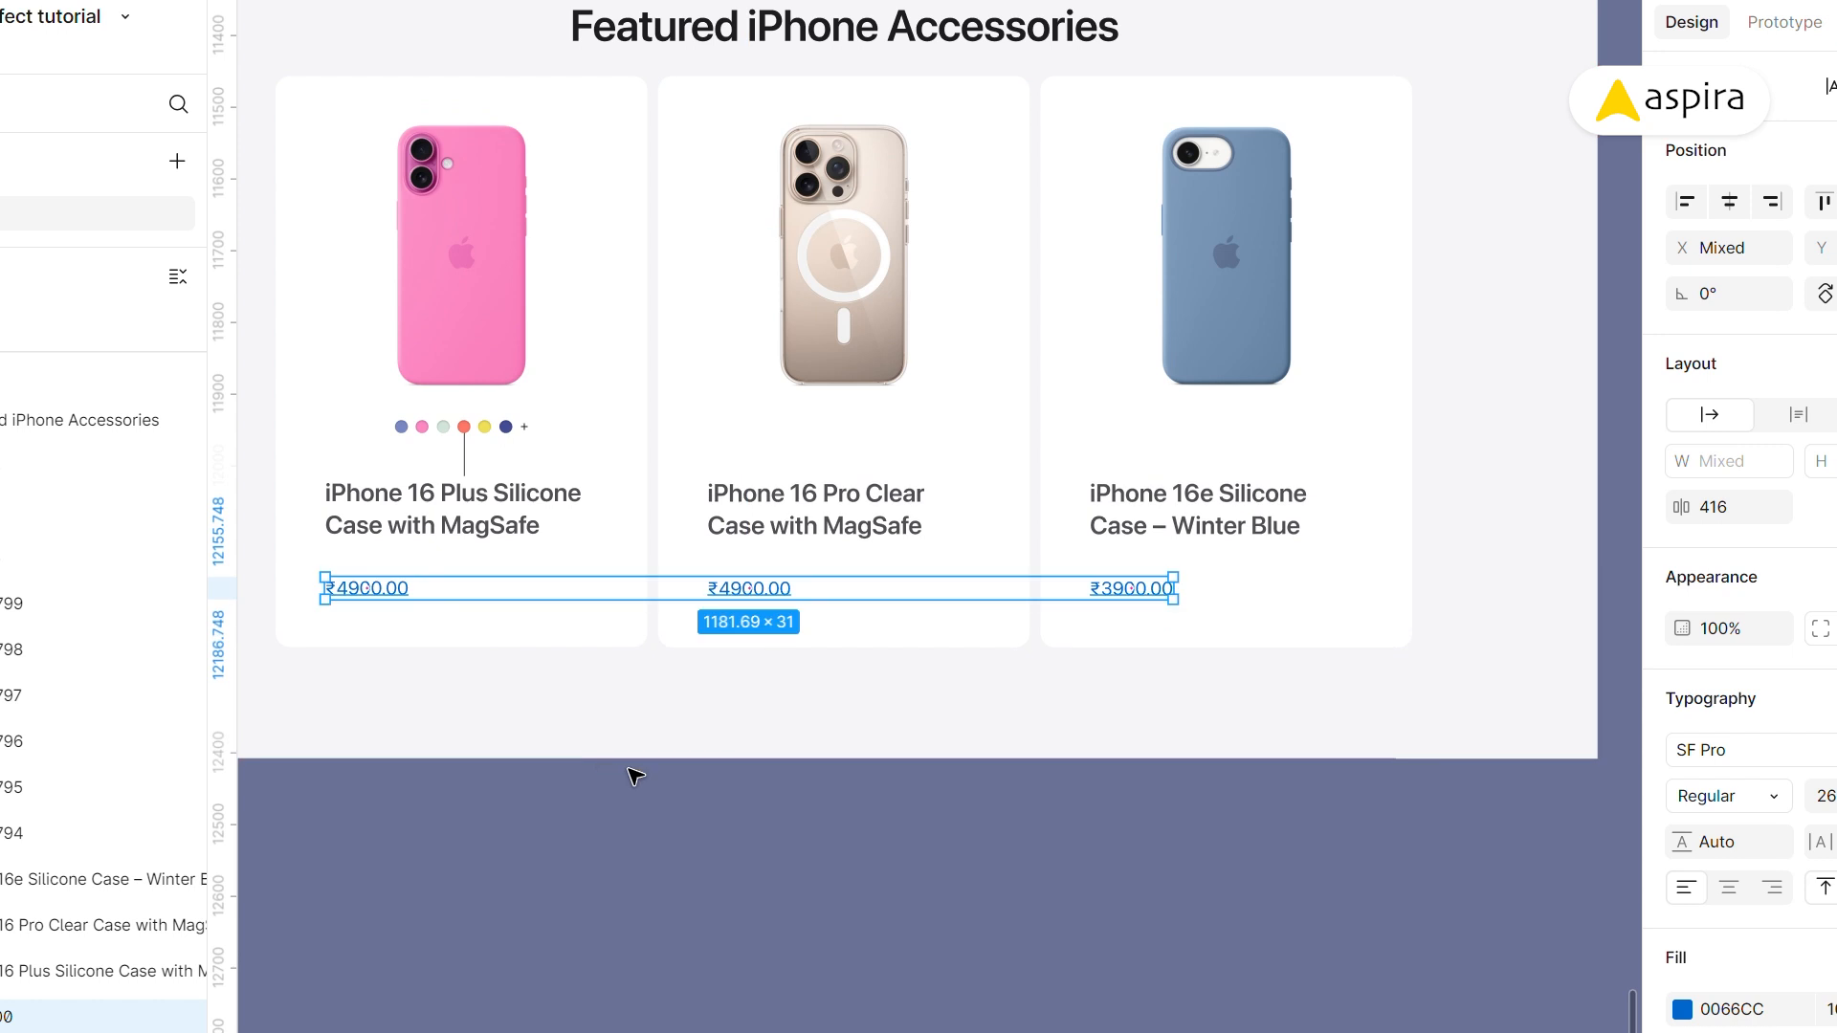
# - Delete the temporary spacer line below the pink case's colour swatches
pyautogui.click(752, 779)
pyautogui.moveTo(467, 457); pyautogui.dragTo(465, 475)
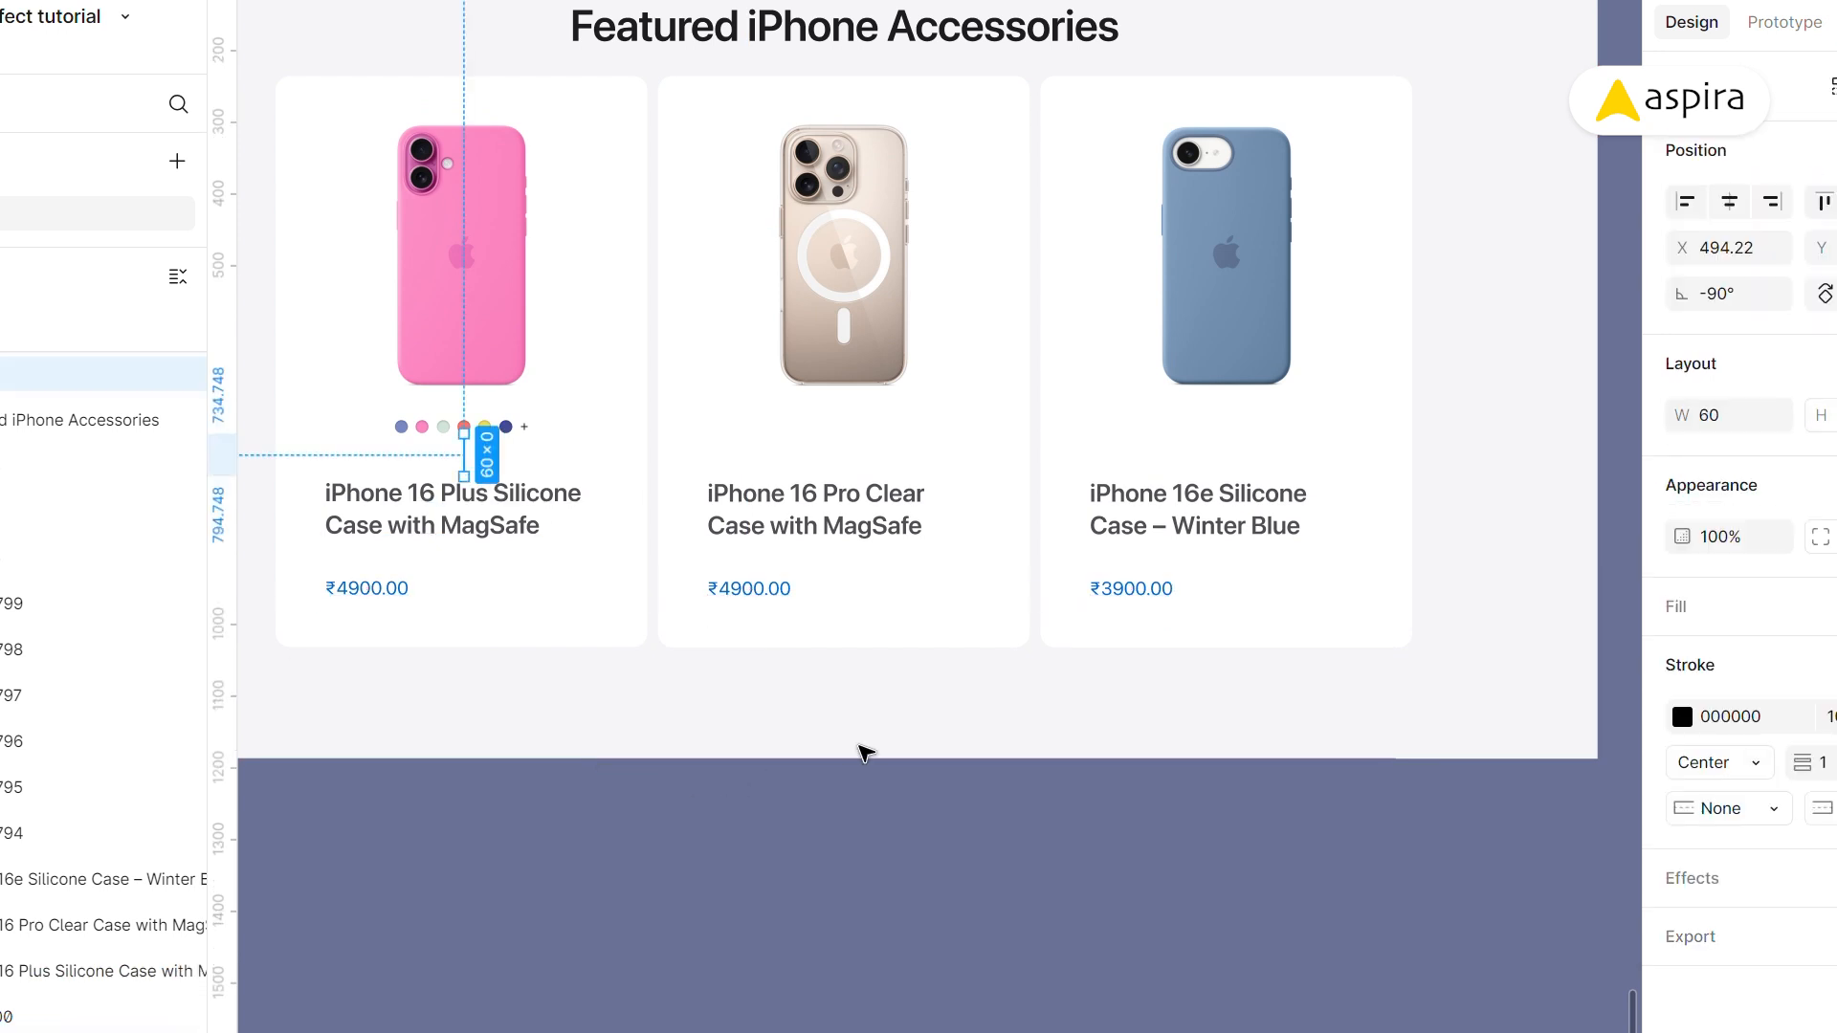
pyautogui.press('Delete')
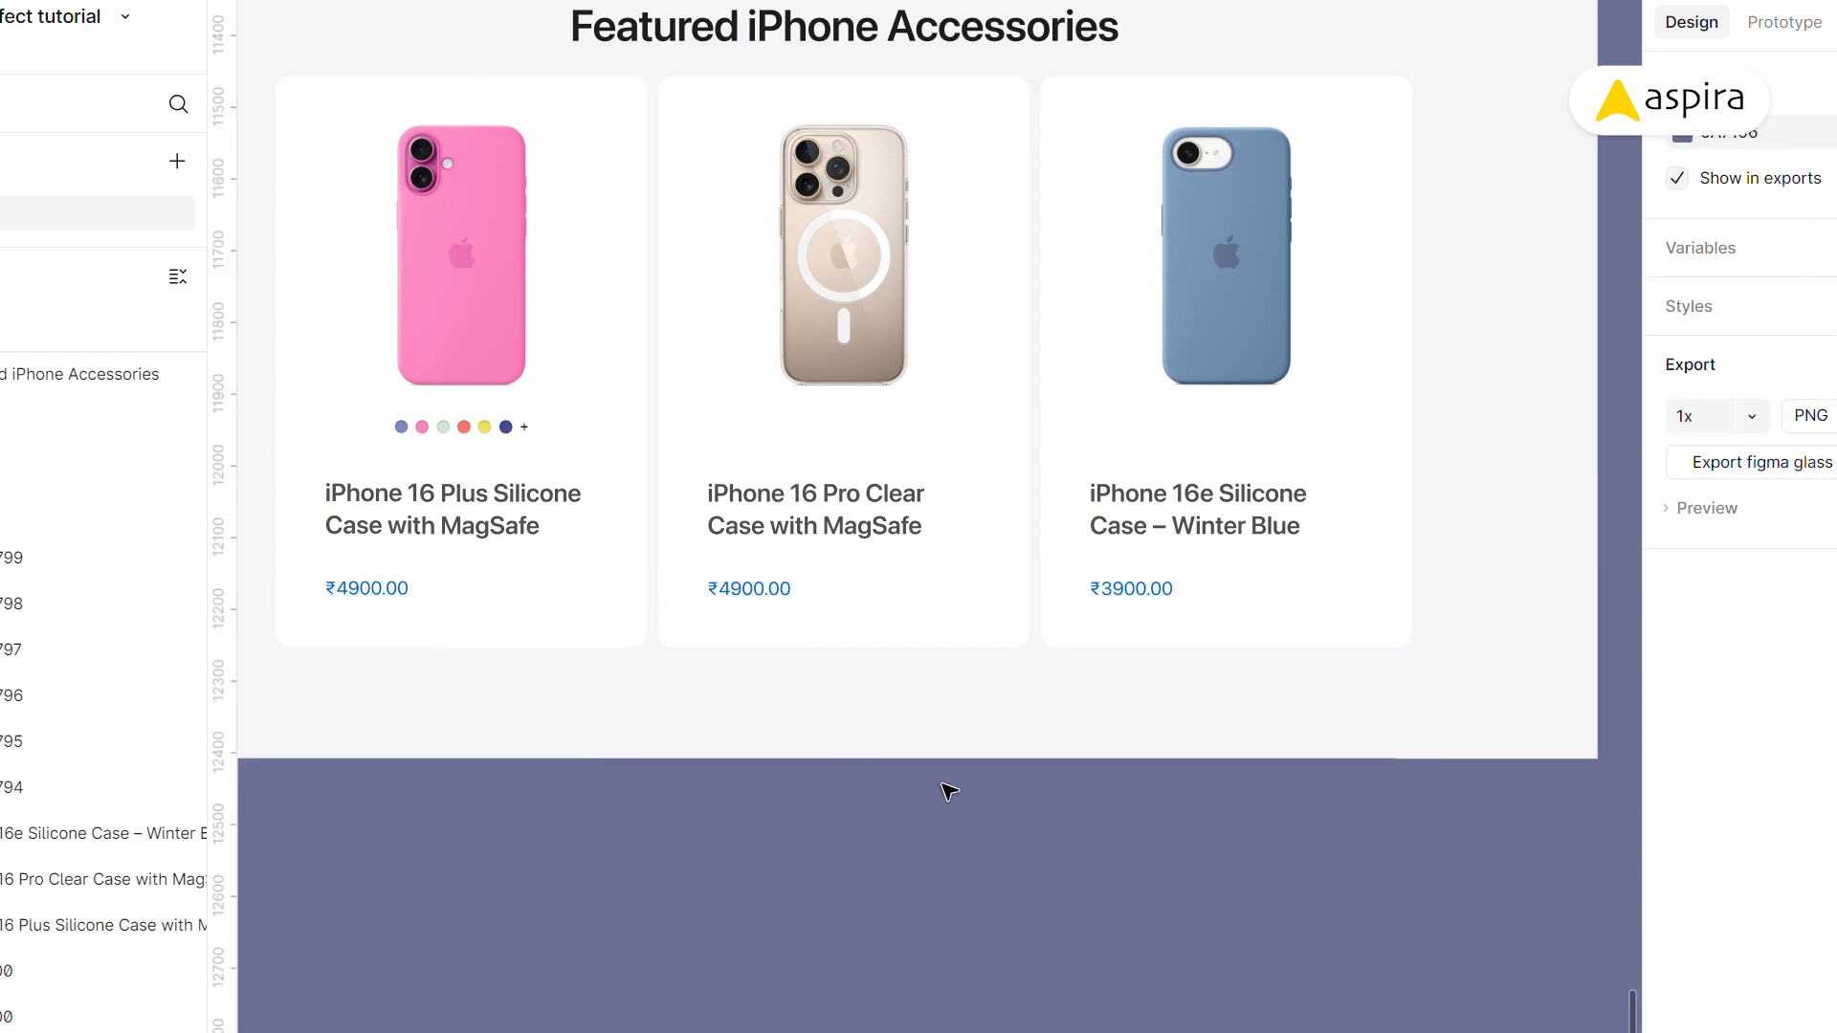
# - Hide the interface and compare the successive Featured iPhone Accessories frames, from the original version to the latest one
pyautogui.hotkey('ctrl', '\\')
pyautogui.press('space')
pyautogui.moveTo(700, 277); pyautogui.dragTo(694, 383)
pyautogui.moveTo(255, 268); pyautogui.dragTo(1311, 300)
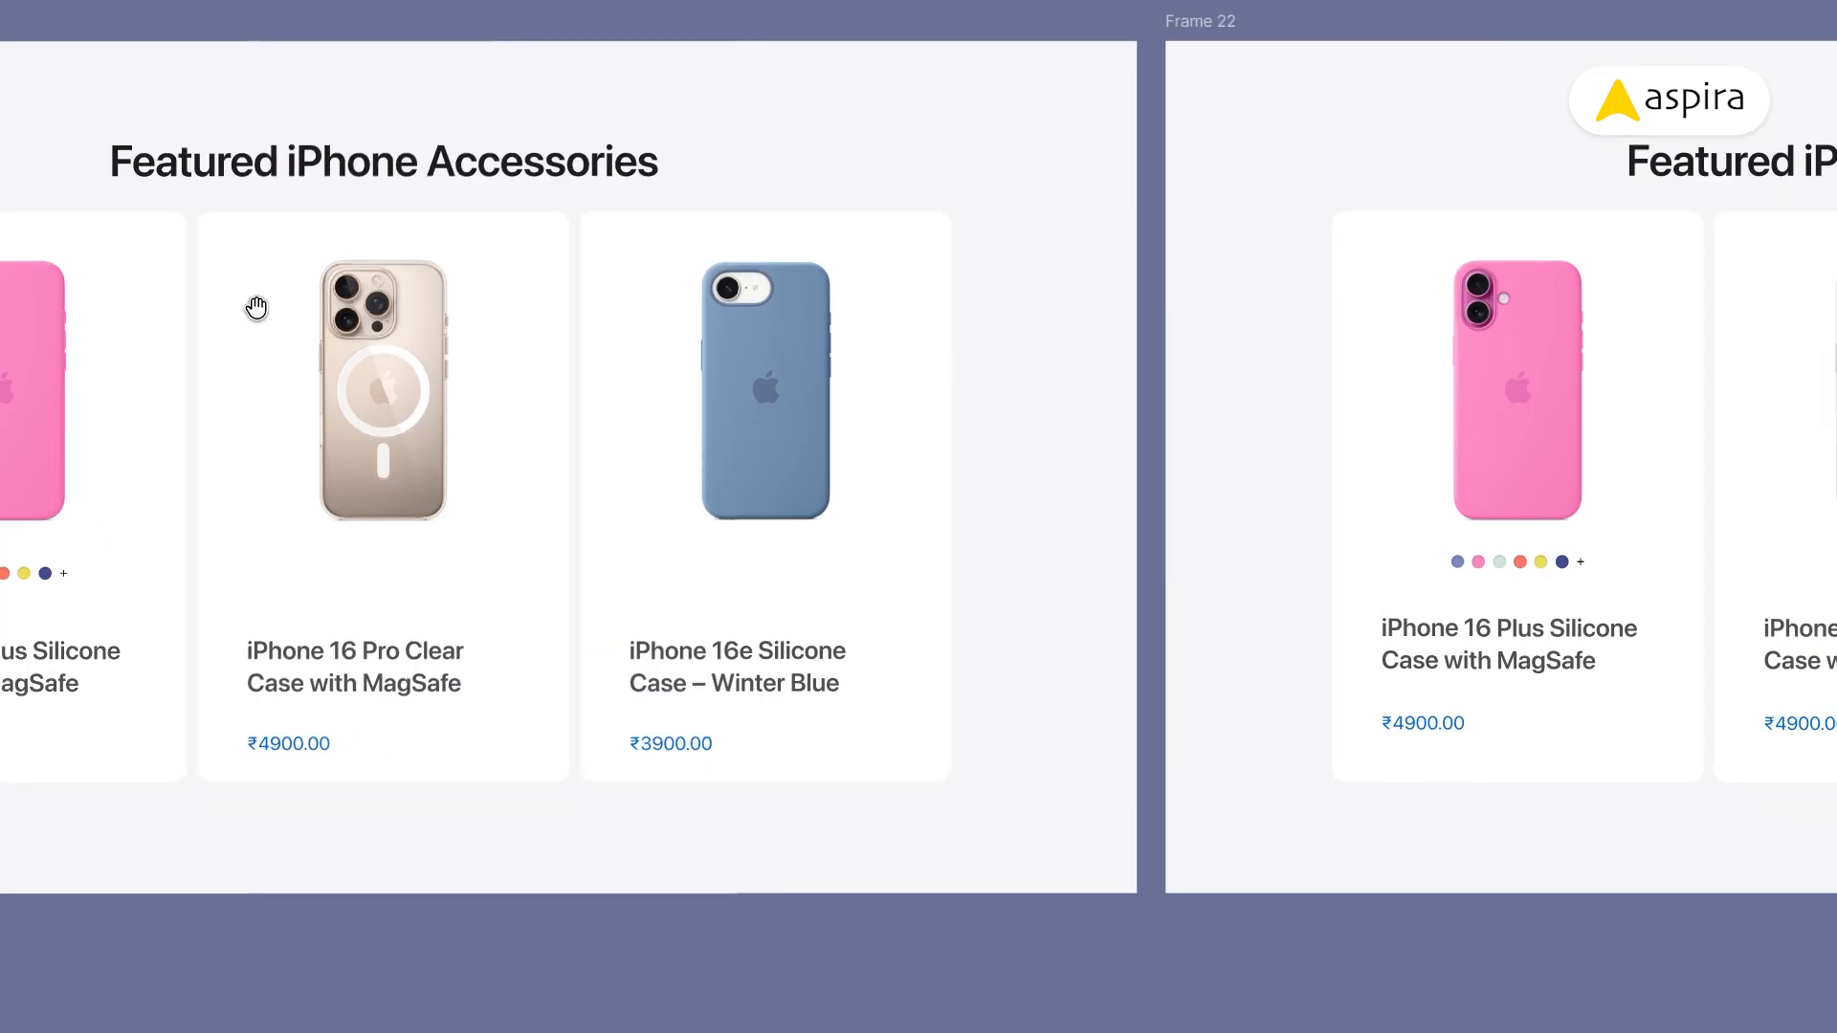
pyautogui.moveTo(256, 309); pyautogui.dragTo(1185, 325)
pyautogui.moveTo(357, 332); pyautogui.dragTo(1237, 316)
pyautogui.moveTo(412, 313); pyautogui.dragTo(975, 304)
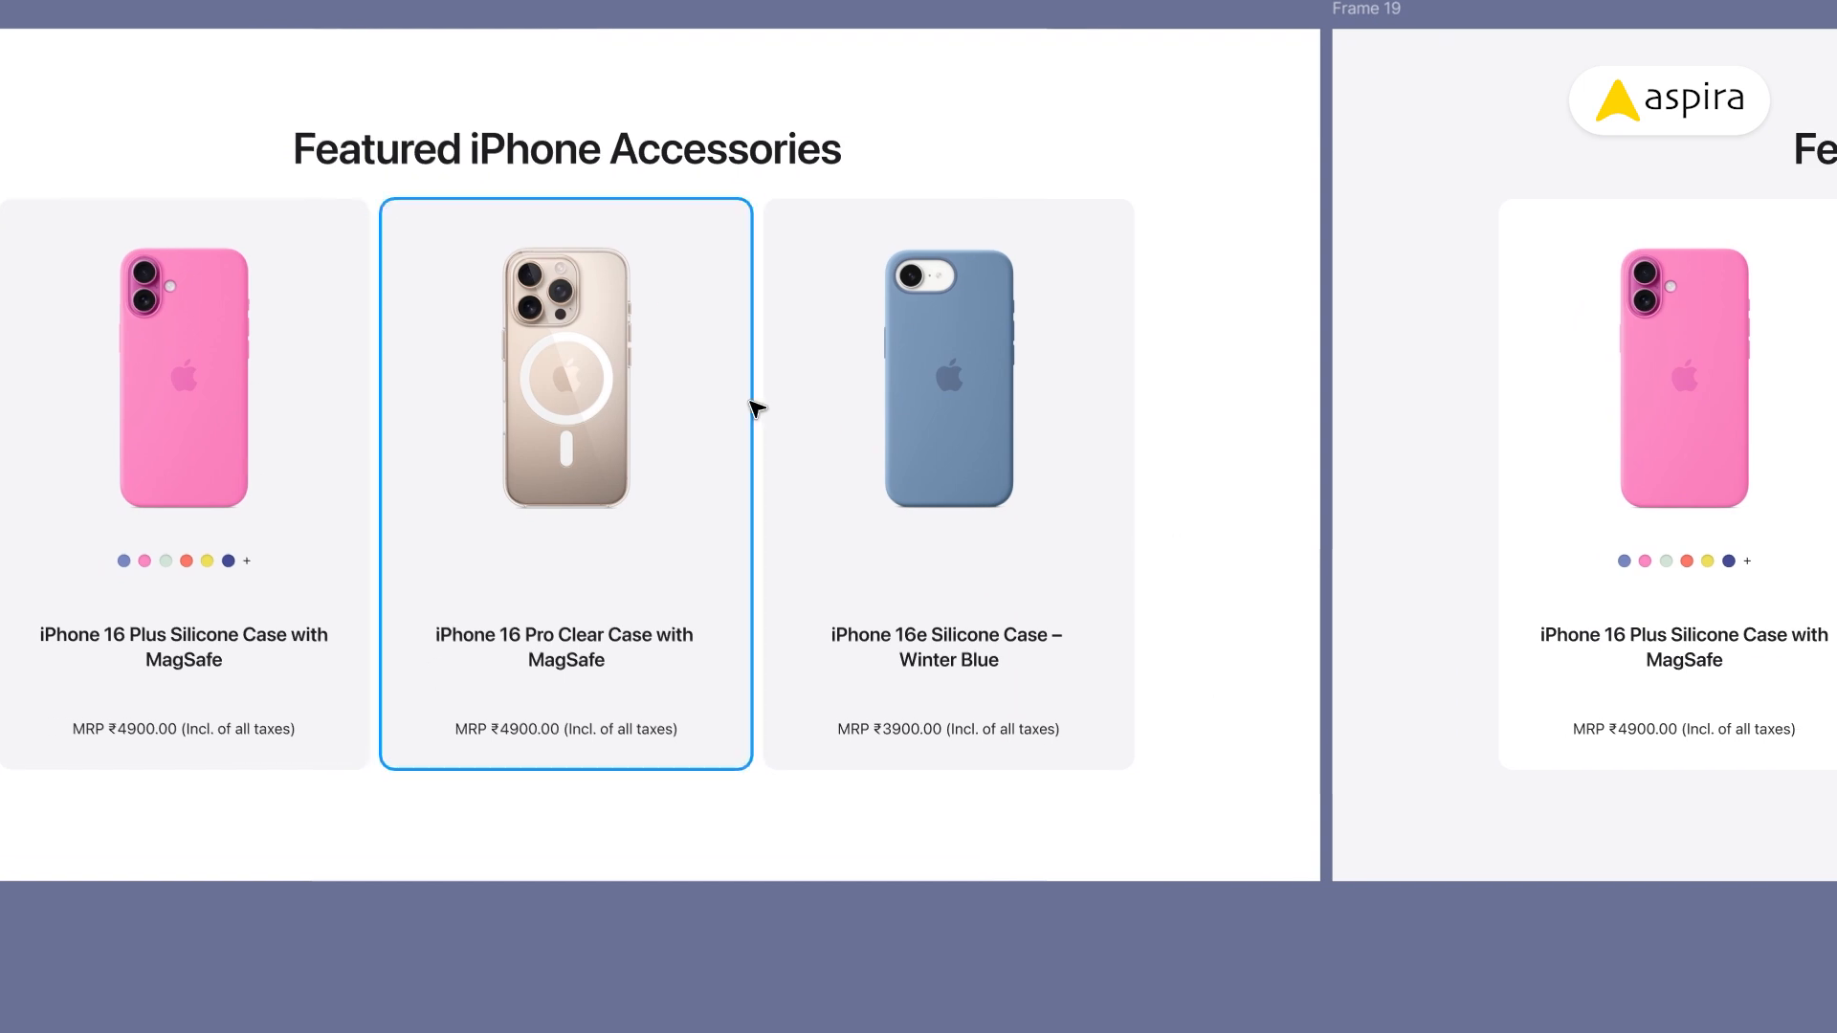
pyautogui.moveTo(1812, 414); pyautogui.dragTo(504, 396)
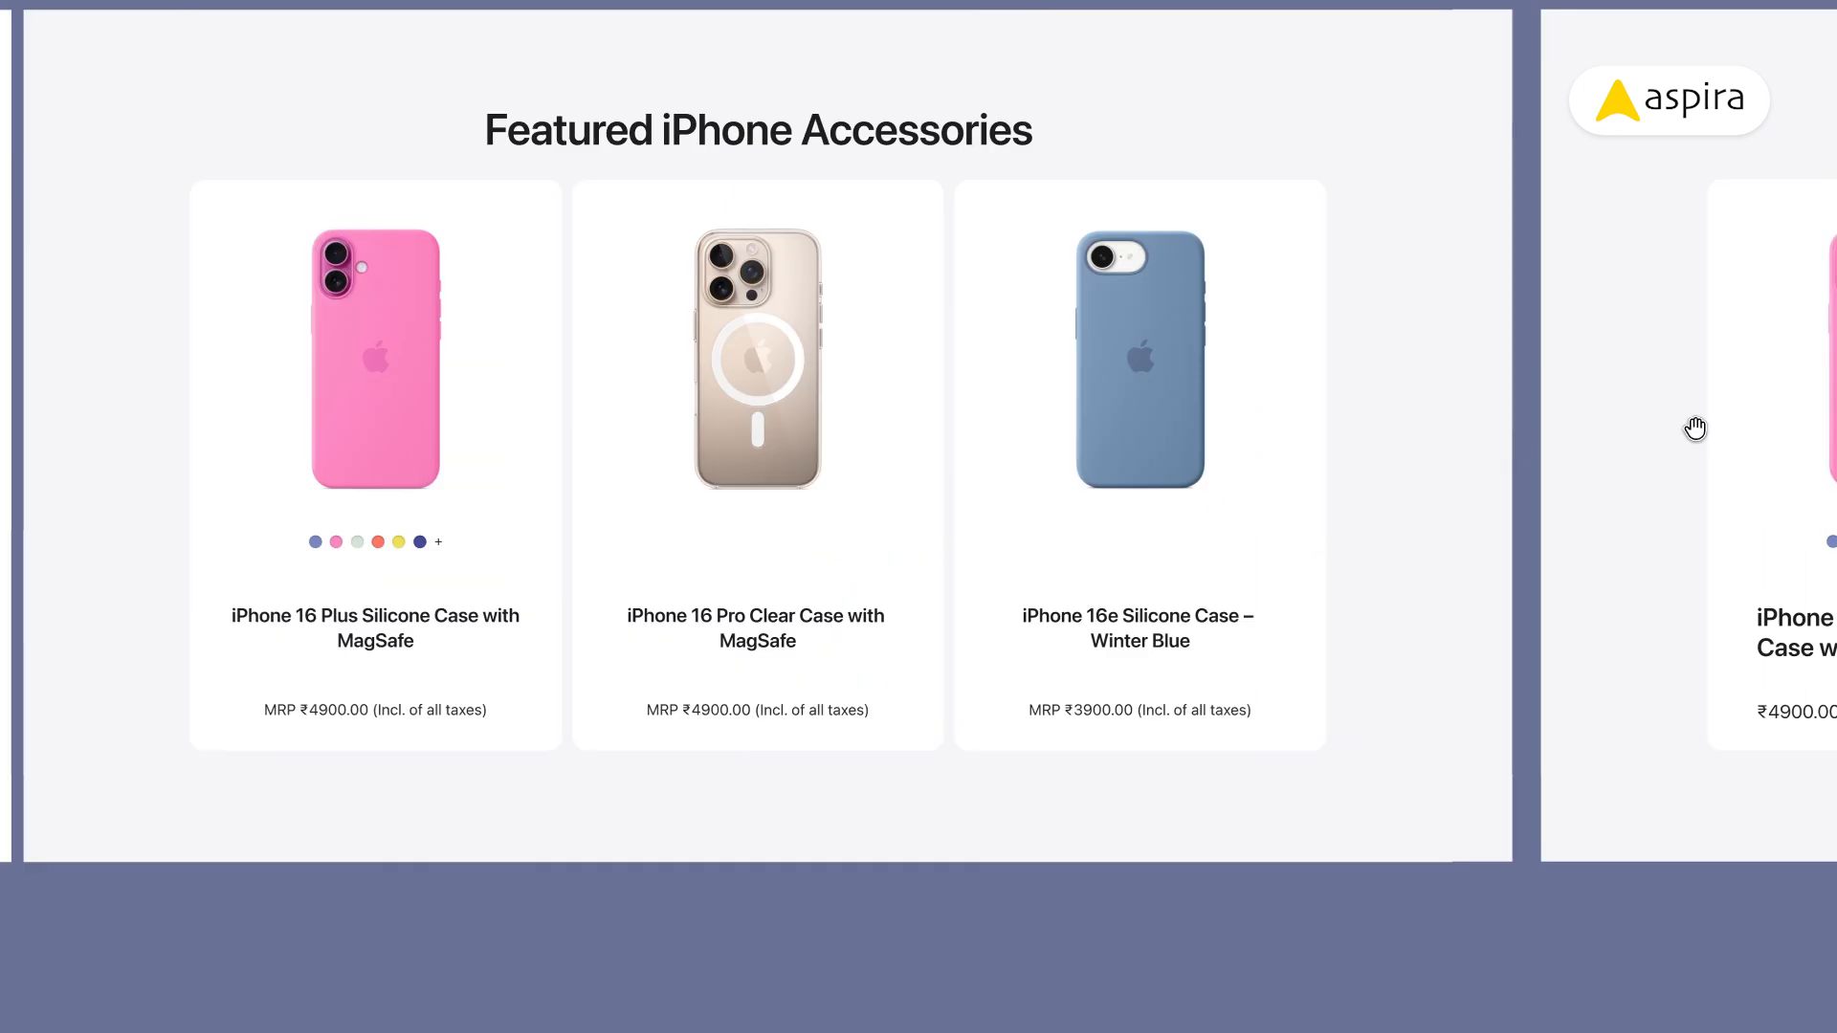
pyautogui.moveTo(1694, 427); pyautogui.dragTo(423, 373)
pyautogui.moveTo(1514, 399); pyautogui.dragTo(379, 411)
pyautogui.moveTo(1402, 435); pyautogui.dragTo(315, 472)
pyautogui.moveTo(1808, 427); pyautogui.dragTo(823, 415)
pyautogui.moveTo(1404, 415)
pyautogui.mouseDown()
pyautogui.moveTo(1393, 477)
pyautogui.moveTo(182, 474)
pyautogui.mouseUp()
# - Restore the interface and recolour the heading in Frame 23 with the frame's light background colour, F6F6F8
pyautogui.click(403, 38)
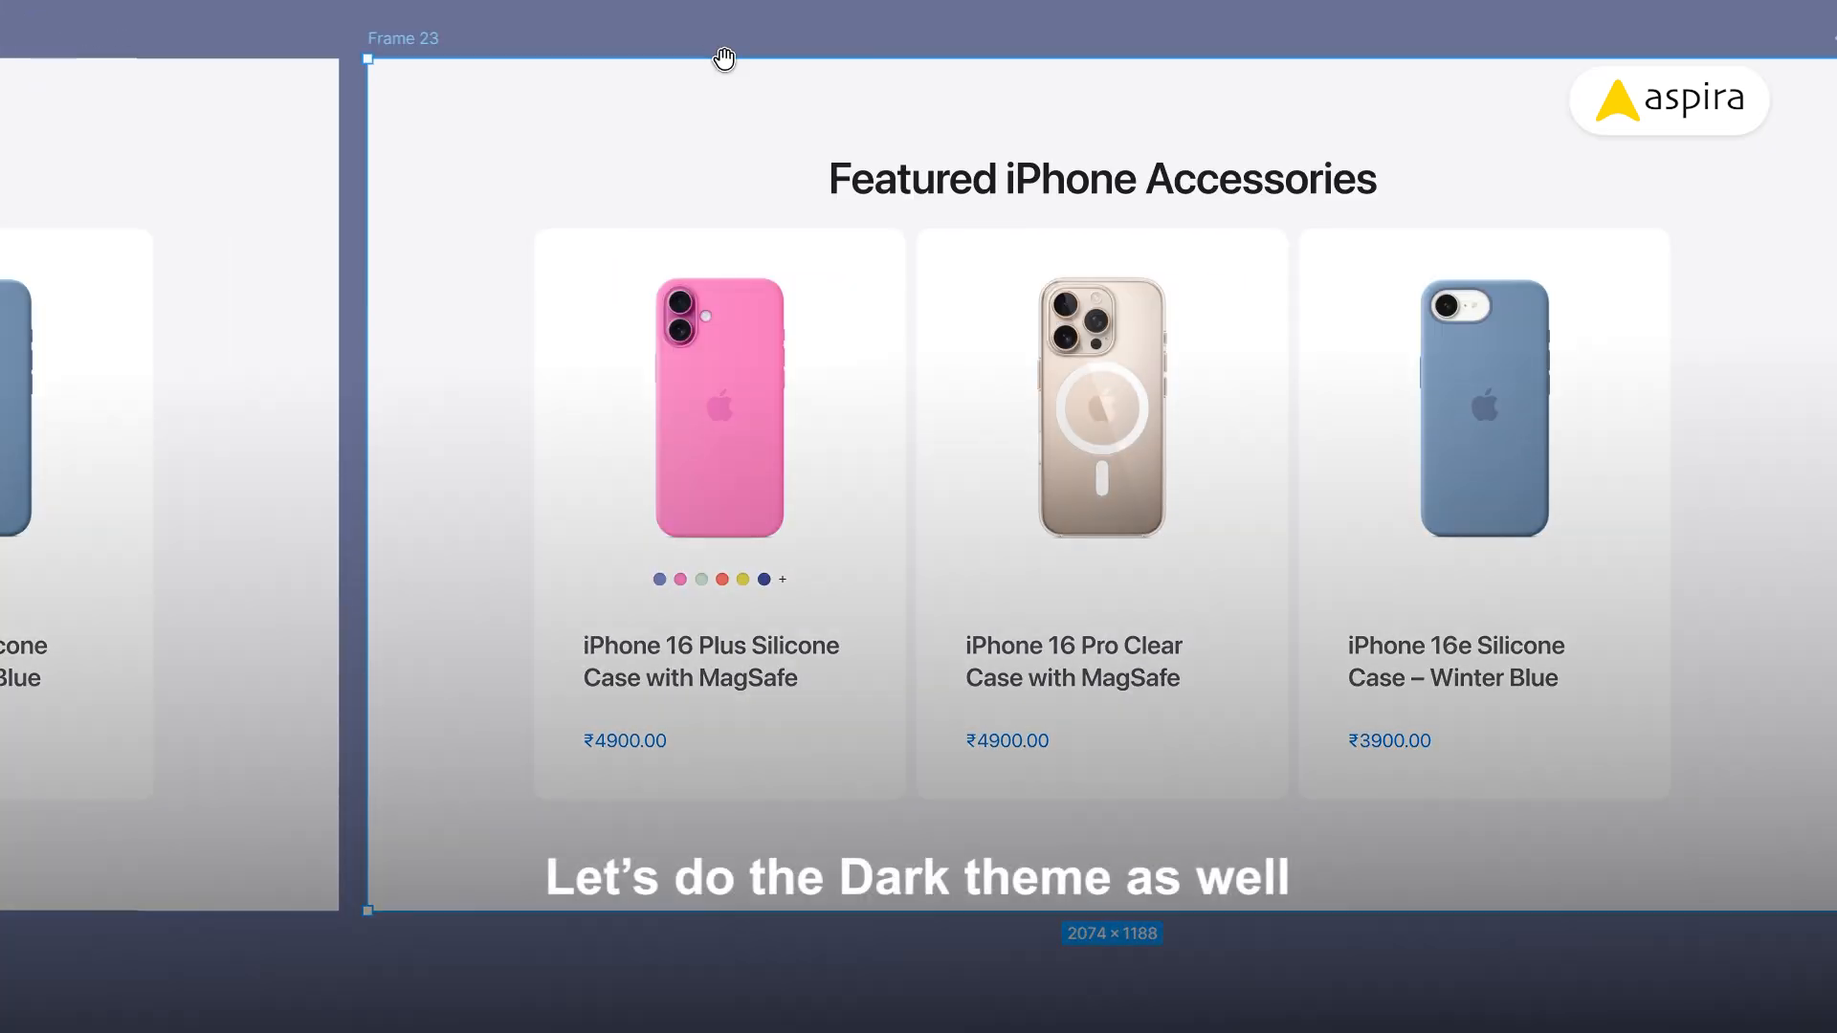
pyautogui.moveTo(965, 134); pyautogui.dragTo(726, 127)
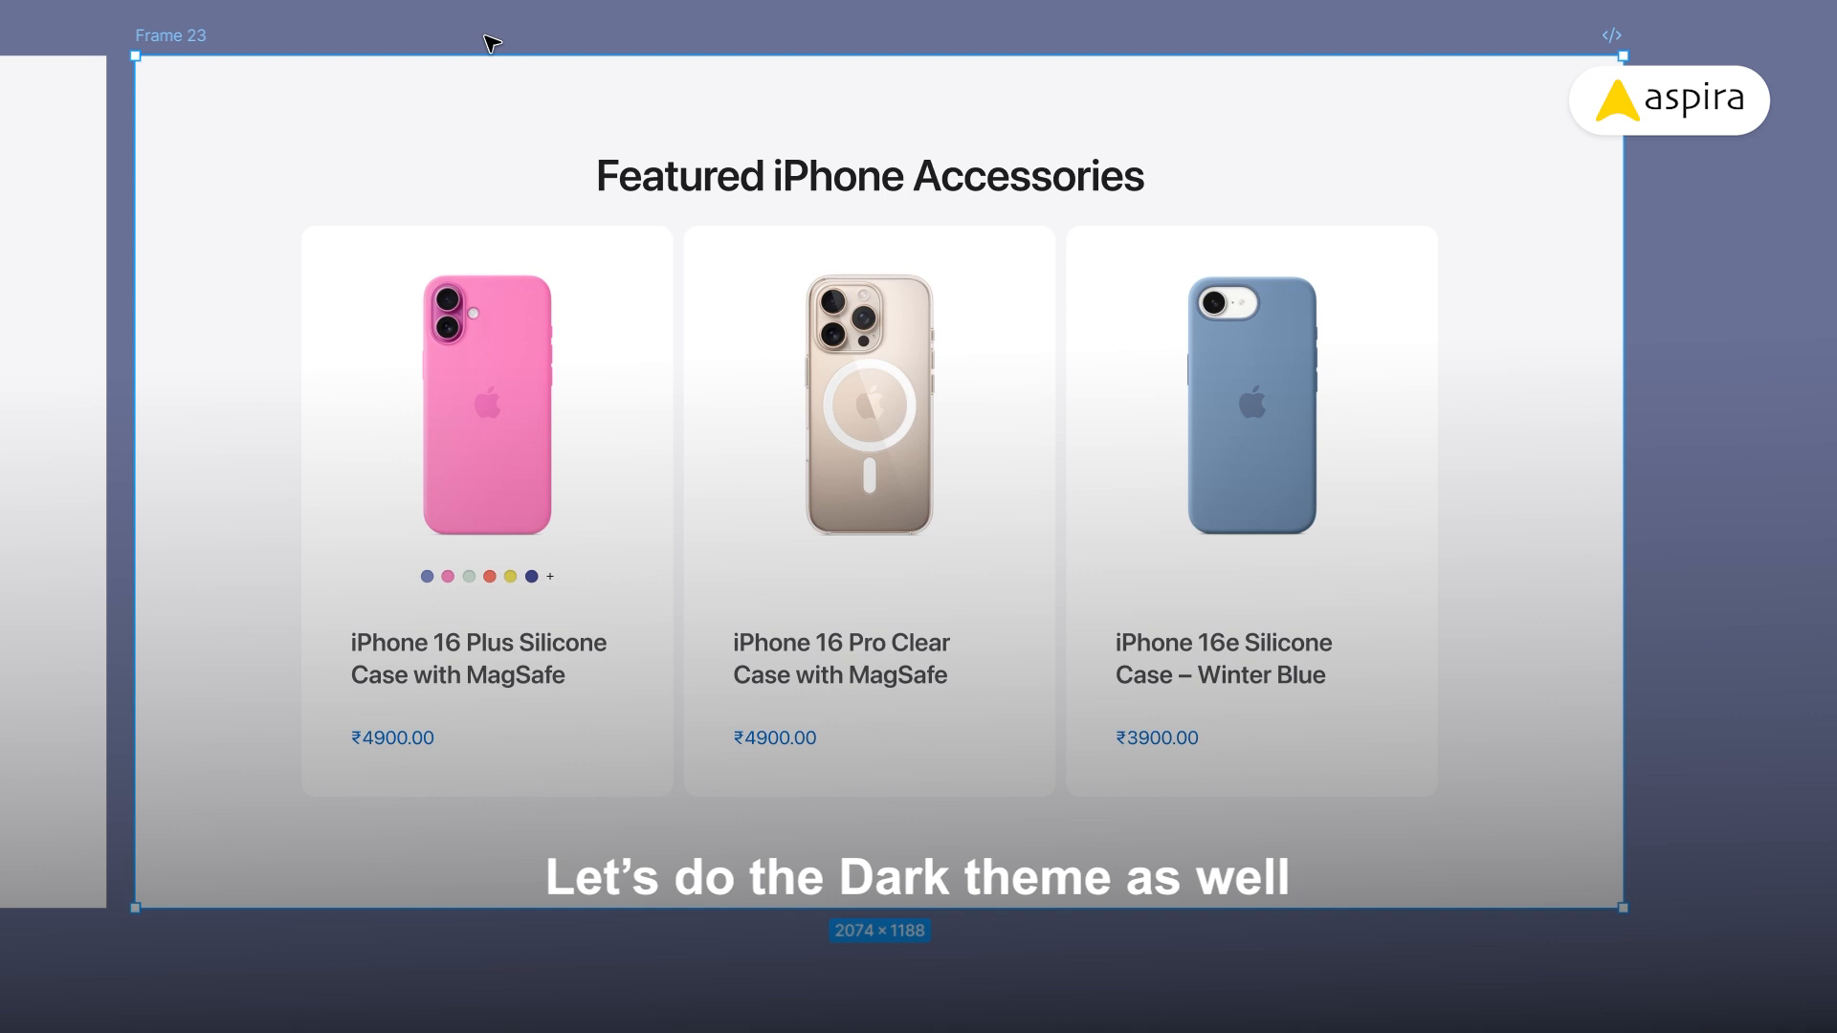
pyautogui.hotkey('ctrl', '\\')
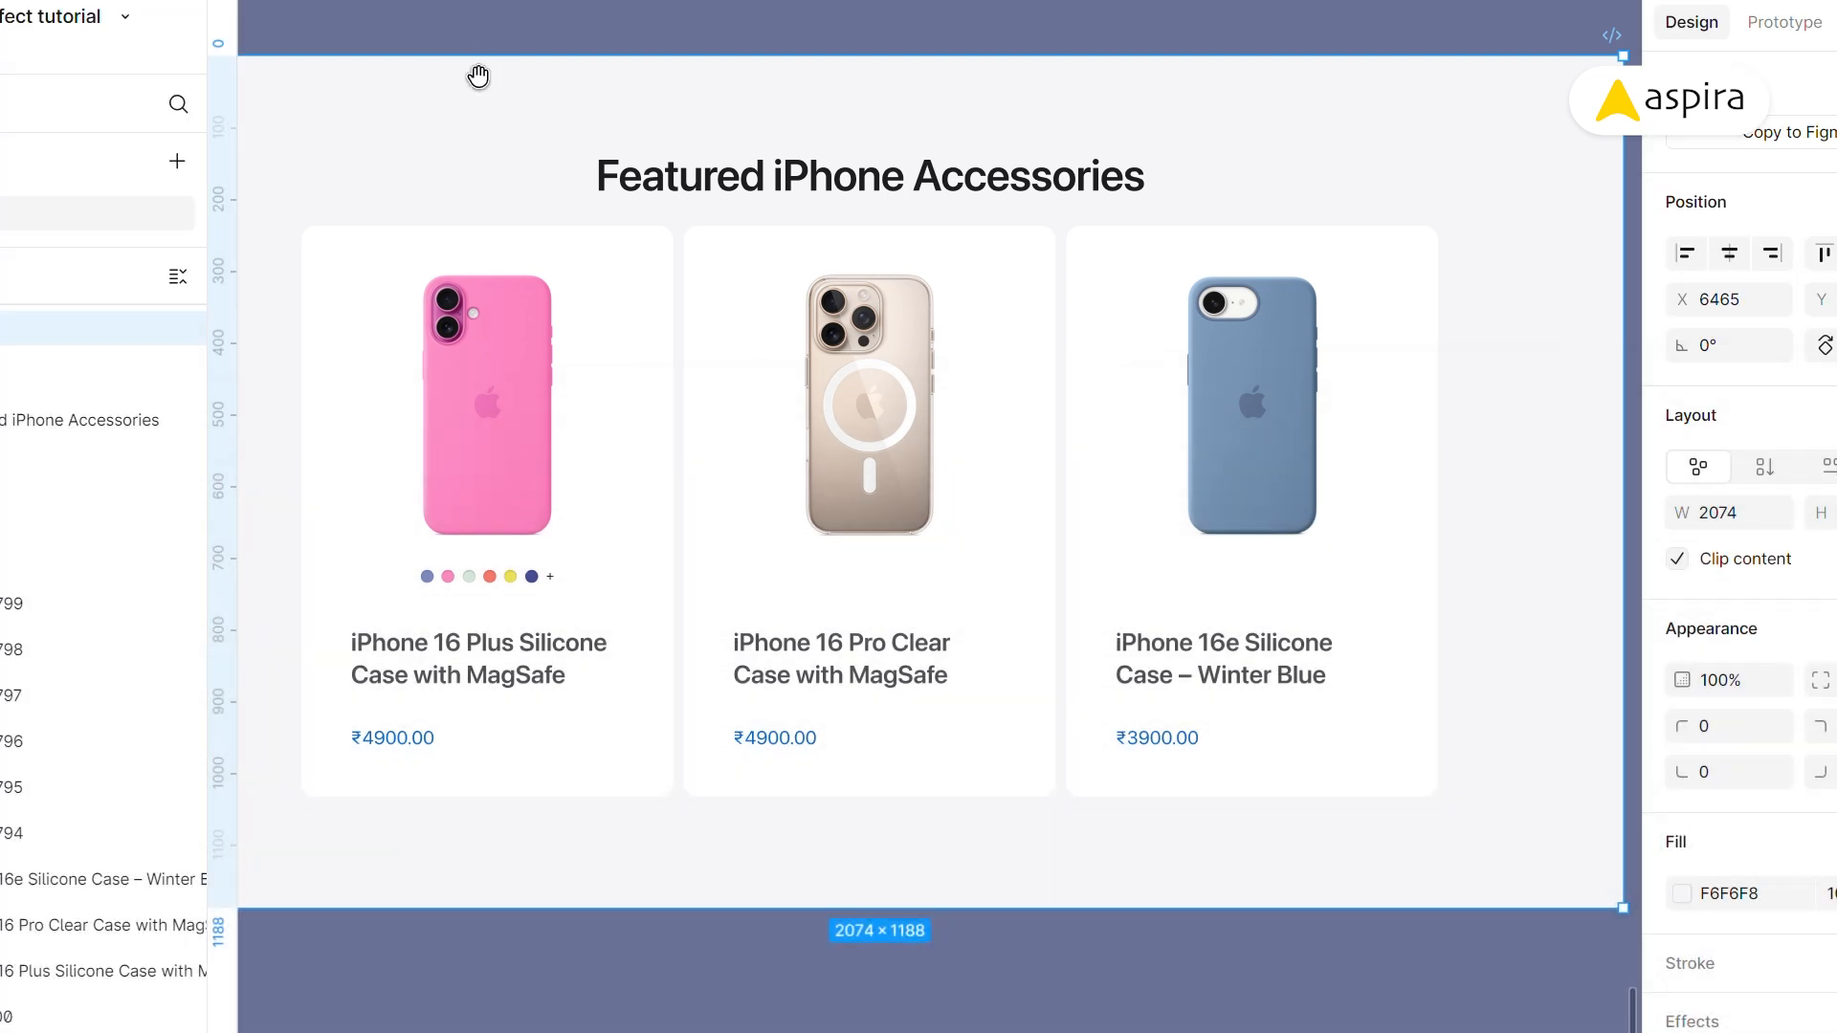
pyautogui.moveTo(472, 74); pyautogui.dragTo(682, 81)
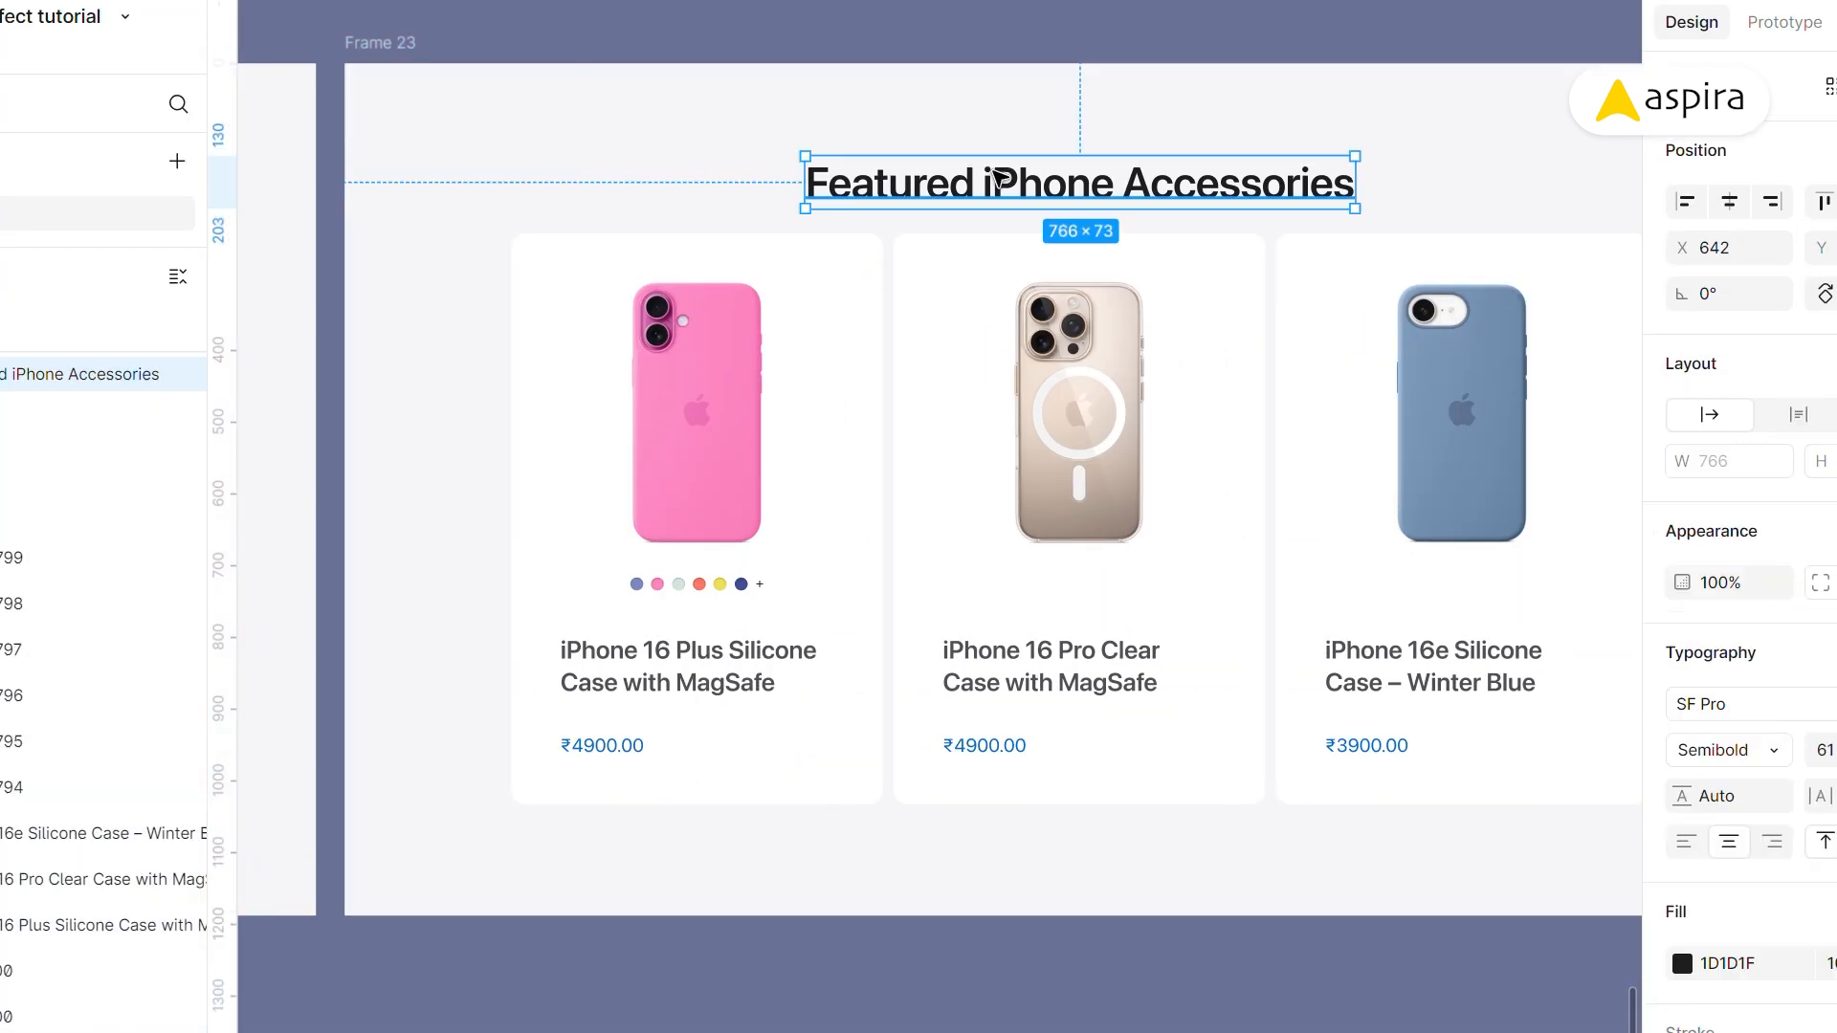
pyautogui.press('i')
pyautogui.click(874, 205)
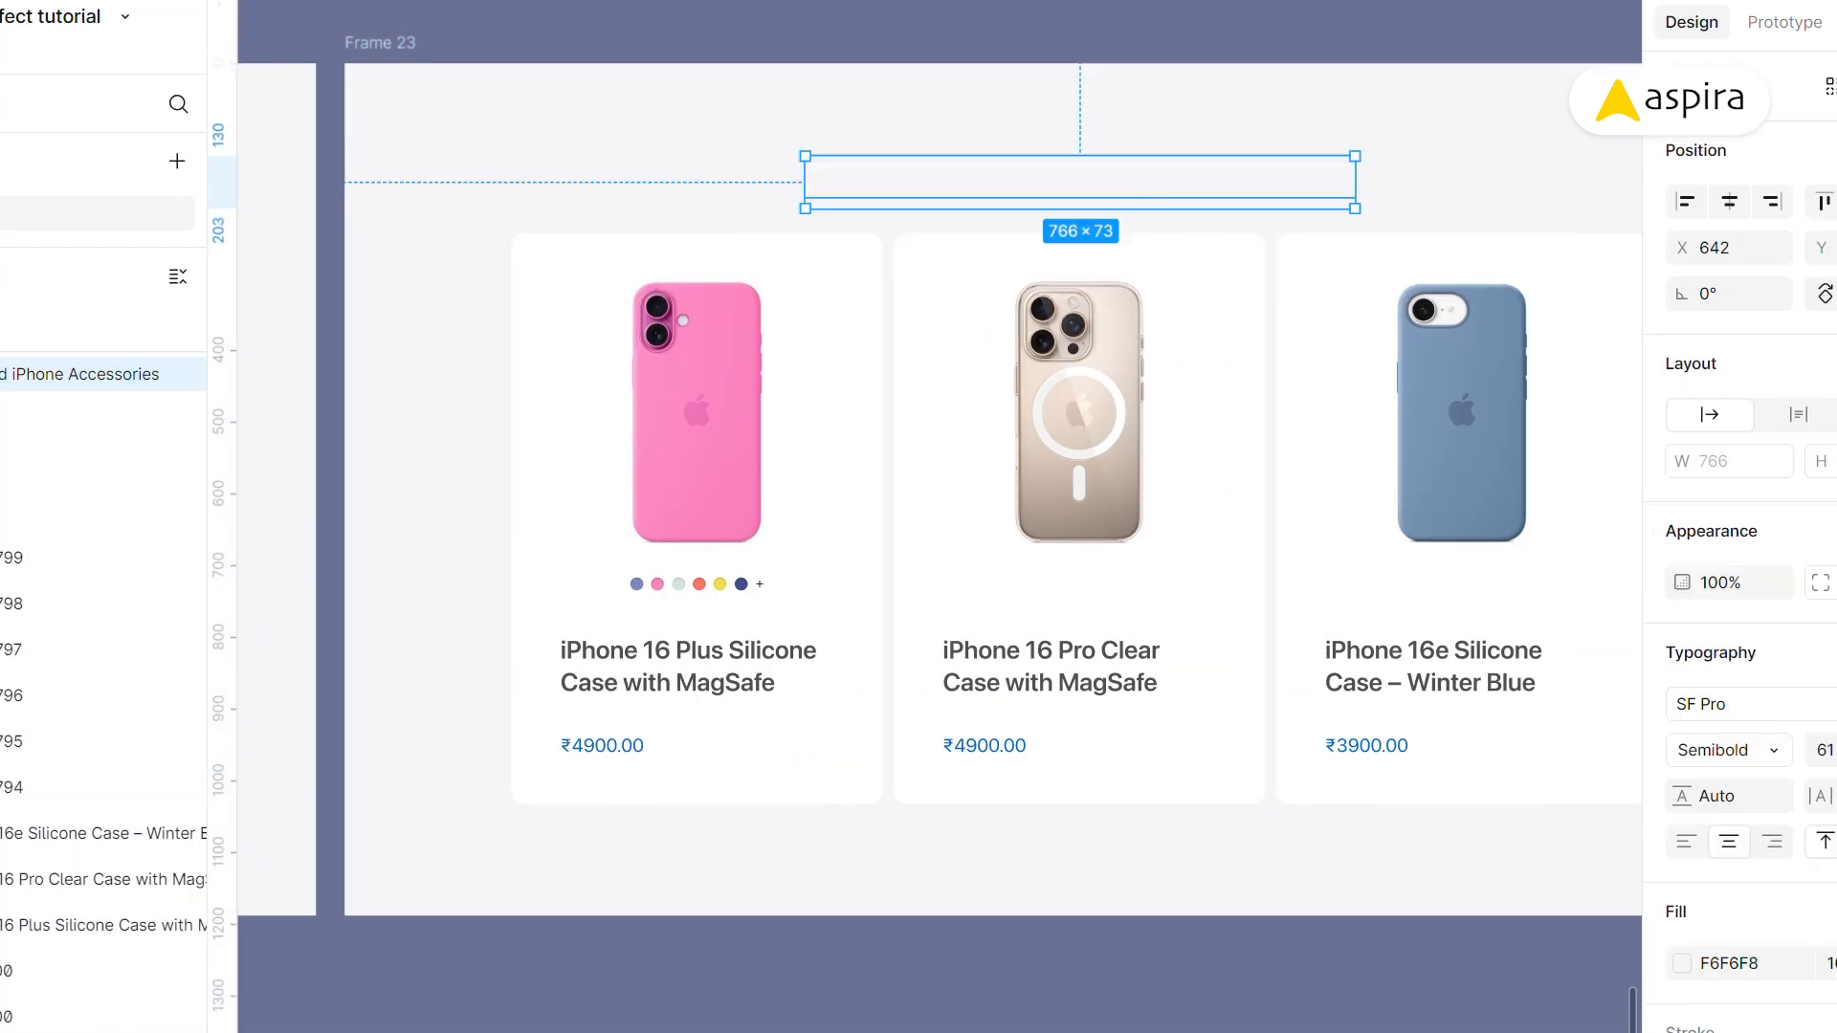
# - Set Frame 23's background fill to 1D1D1F, copied from the heading of the neighbouring light frame
pyautogui.click(395, 56)
pyautogui.hotkey('ctrl', 'z')
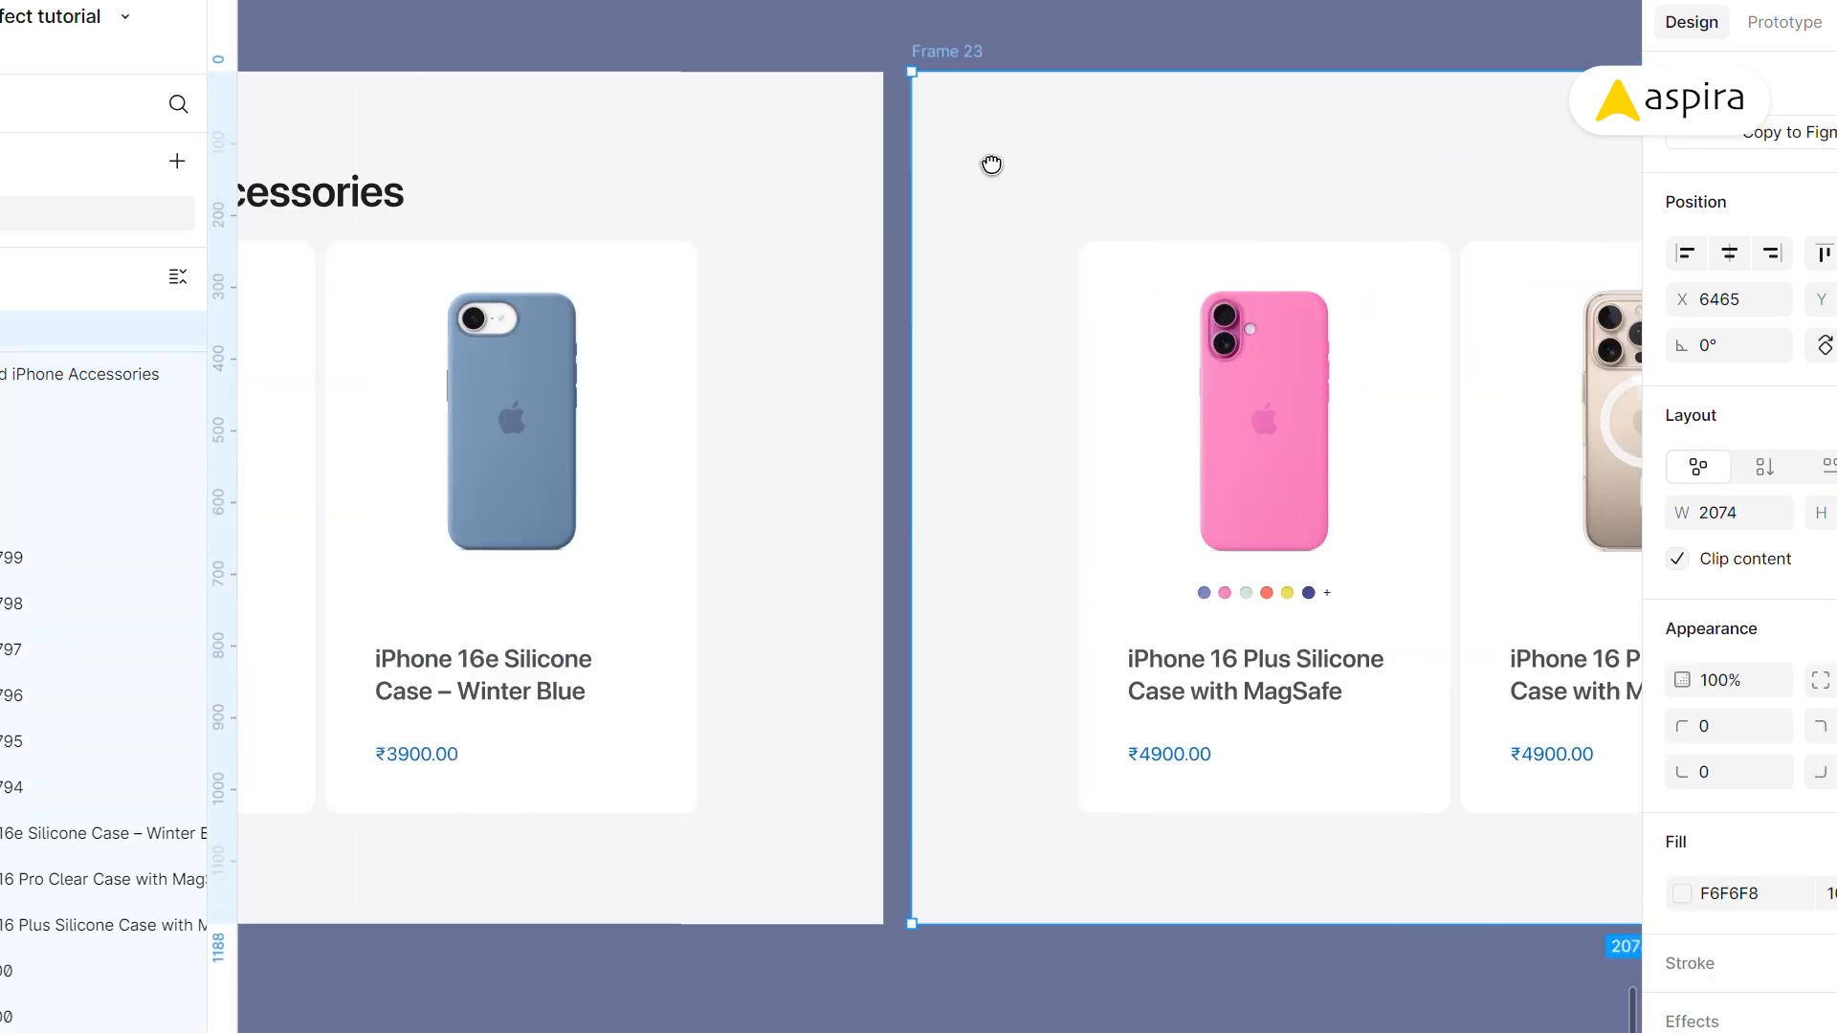
pyautogui.click(1765, 964)
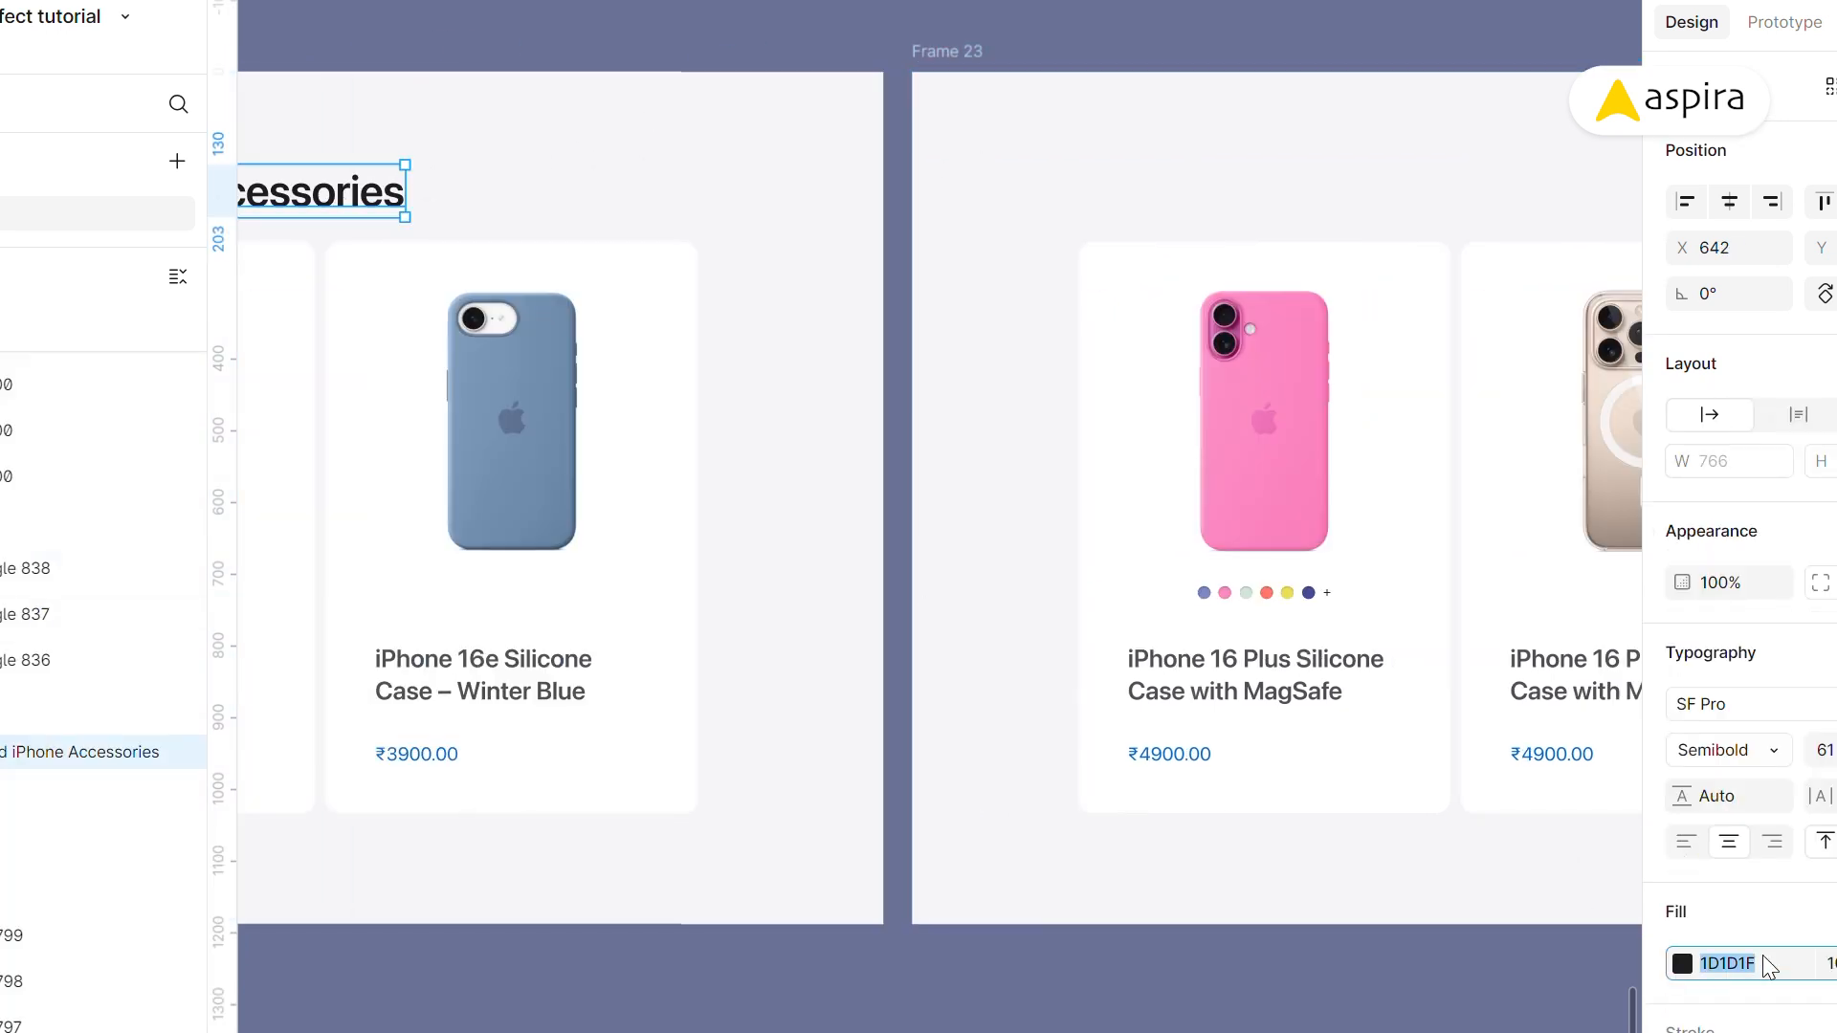
pyautogui.click(964, 79)
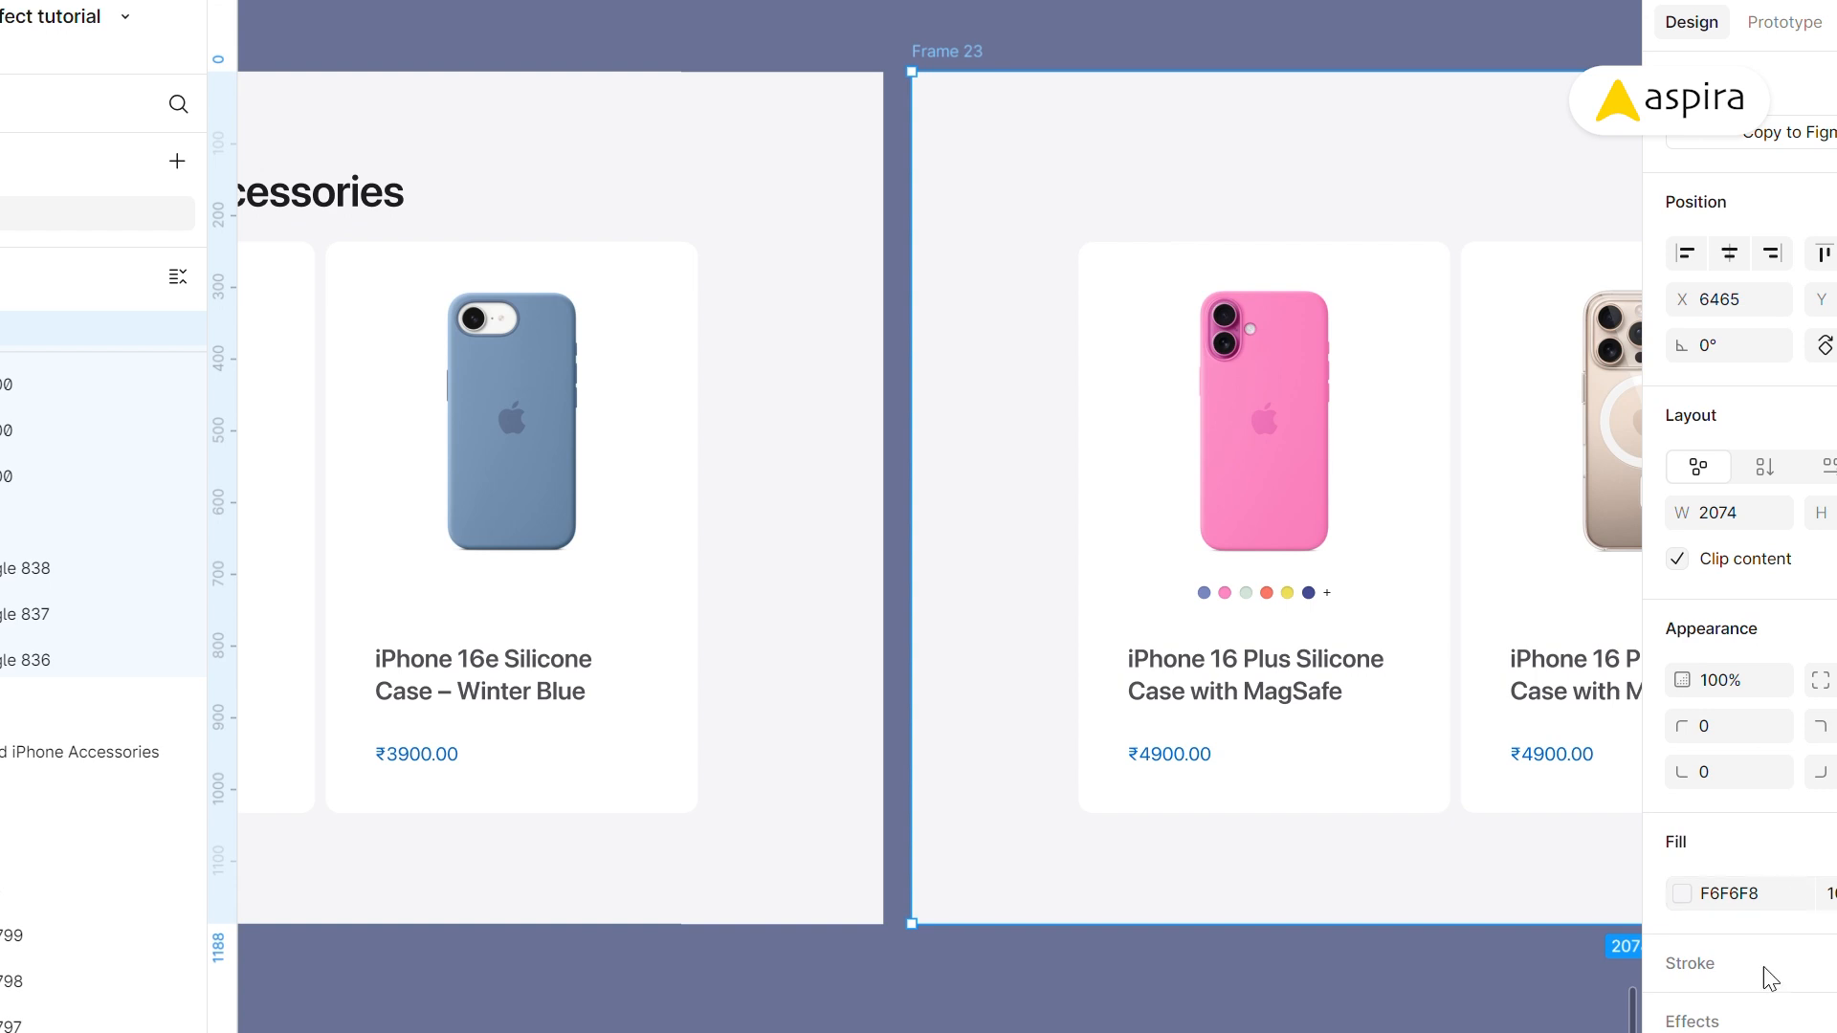
pyautogui.click(1793, 897)
pyautogui.write('1D1D1F')
pyautogui.press('Return')
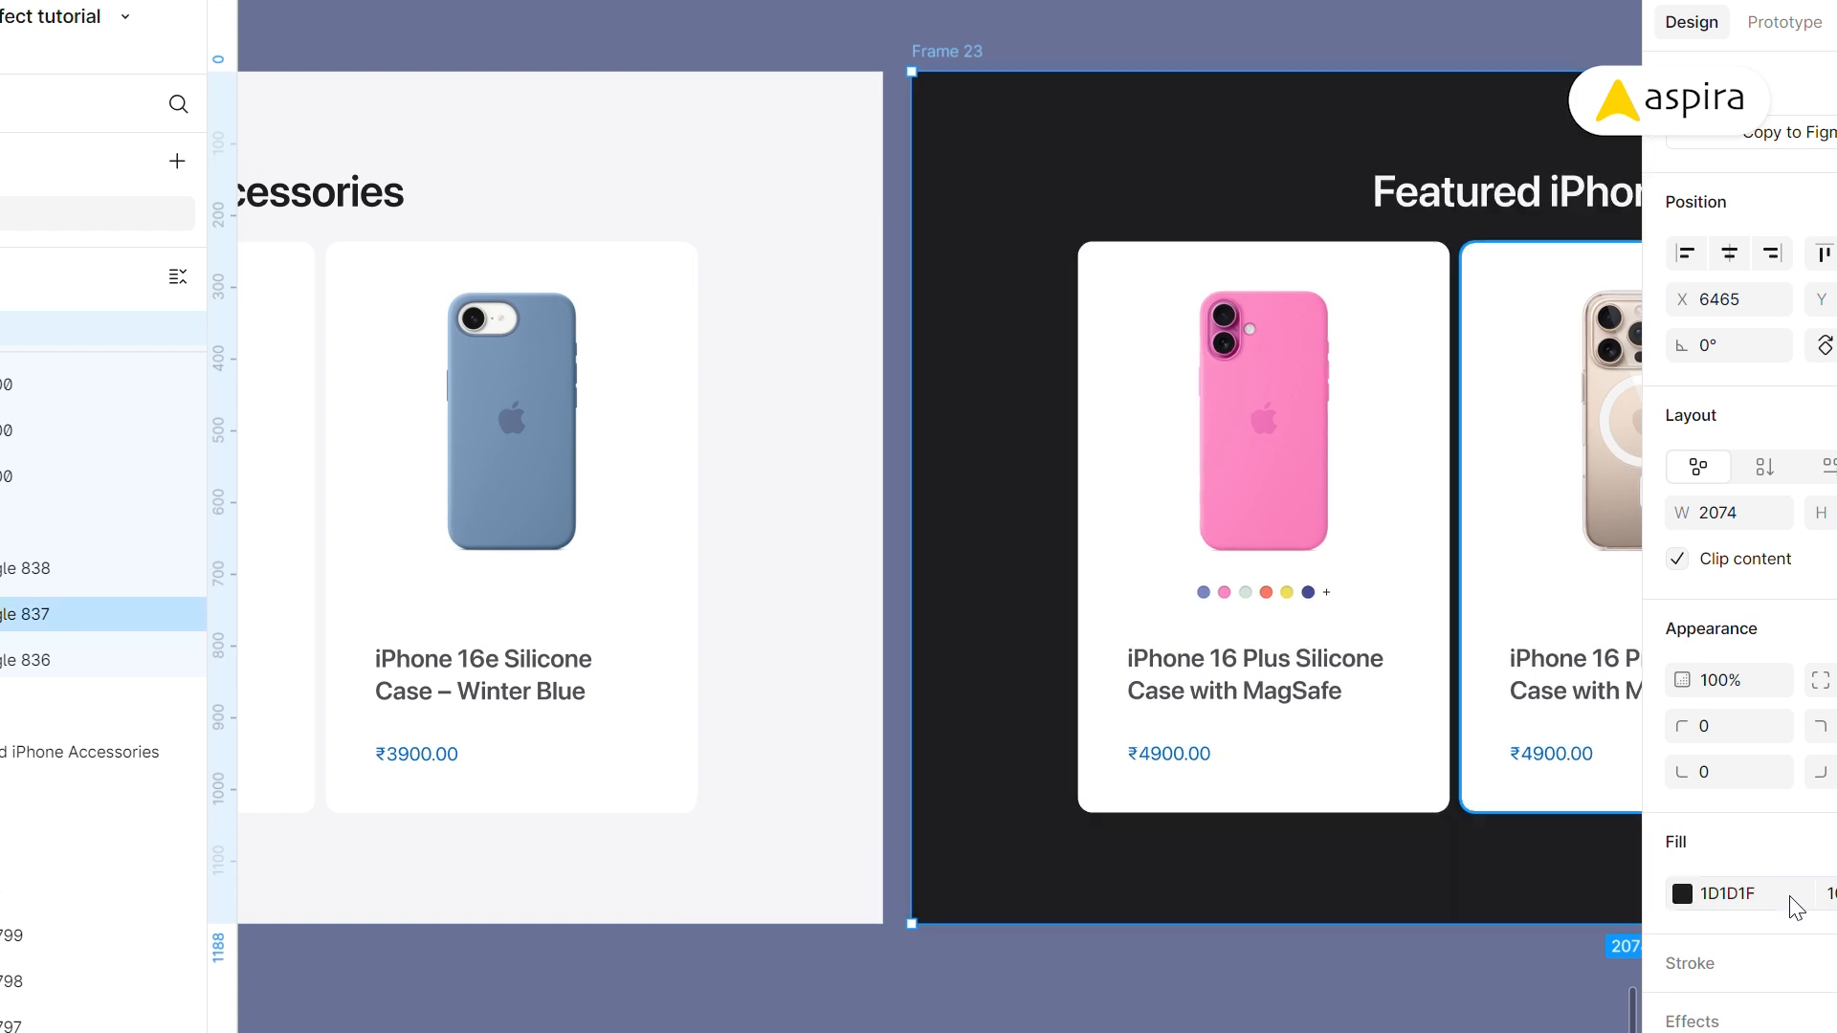
# - Set the fill of the three product card rectangles in Frame 23 to 1D1D1F
pyautogui.moveTo(1432, 373); pyautogui.dragTo(616, 341)
pyautogui.scroll(2, 812, 361)
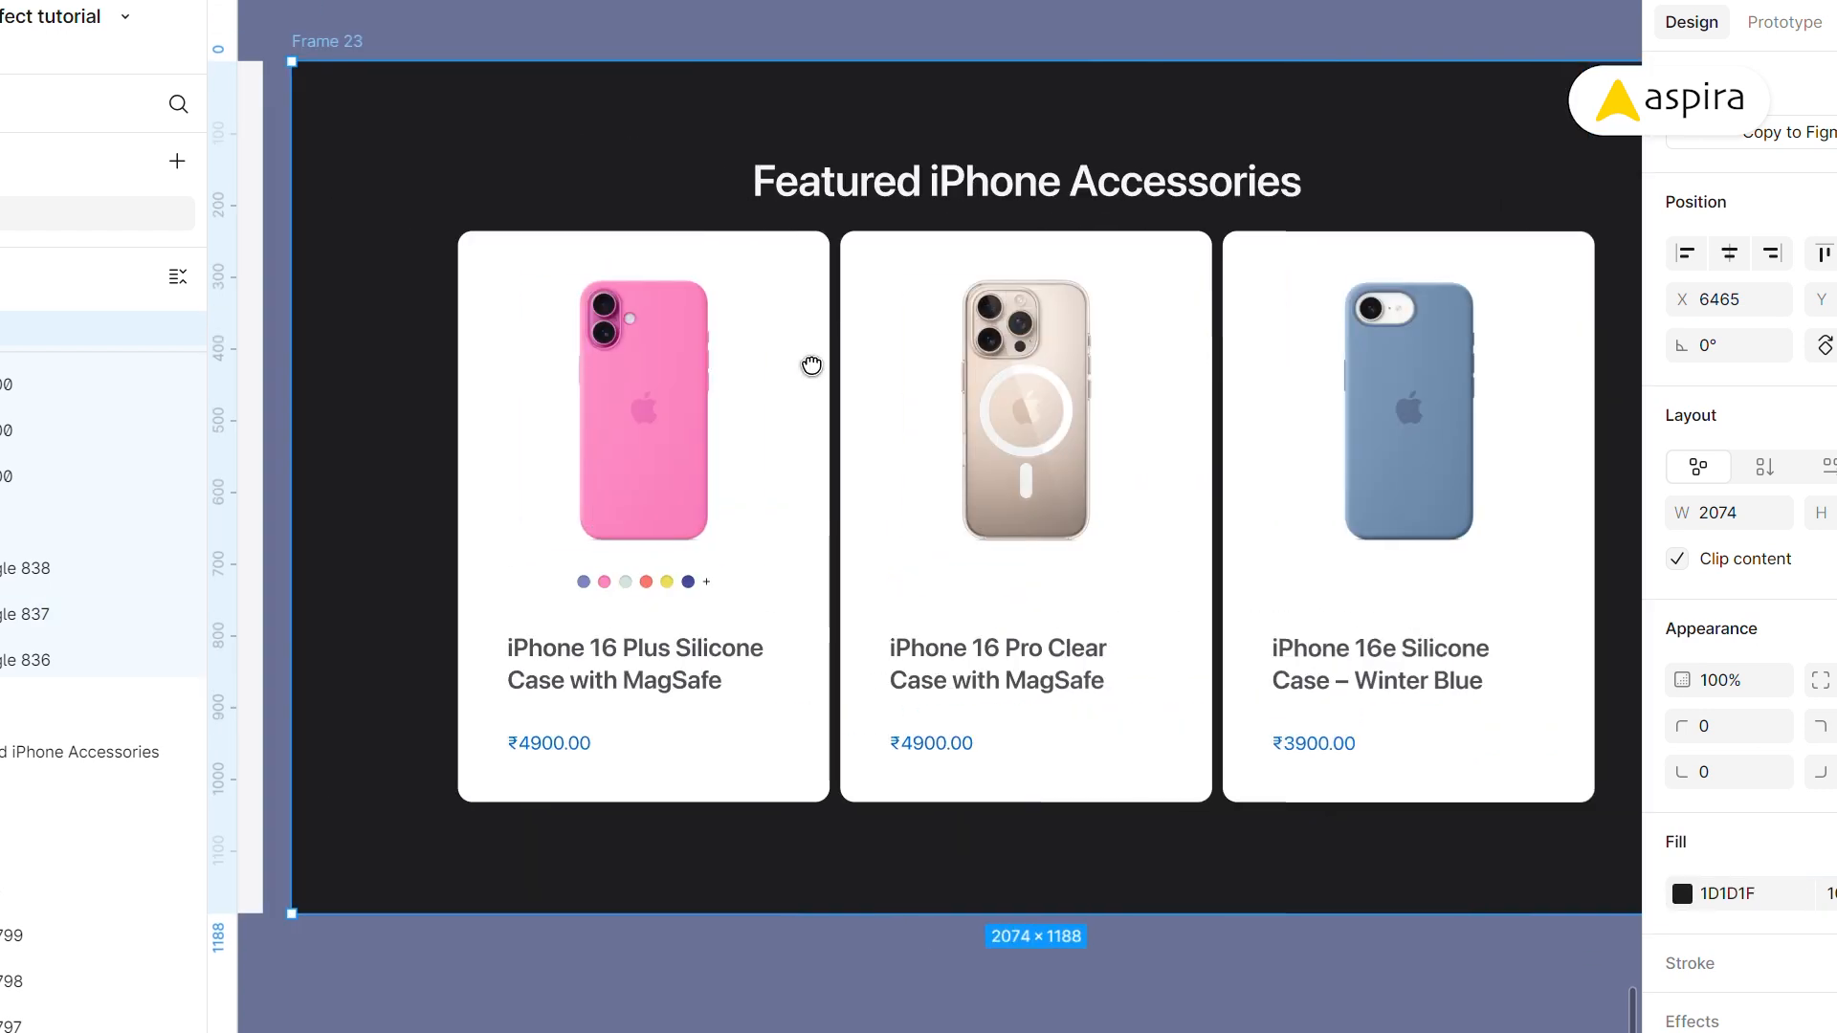
pyautogui.click(759, 279)
pyautogui.click(820, 256)
pyautogui.keyDown('shift'); pyautogui.click(1136, 270); pyautogui.keyUp('shift')
pyautogui.keyDown('shift'); pyautogui.click(1282, 264); pyautogui.keyUp('shift')
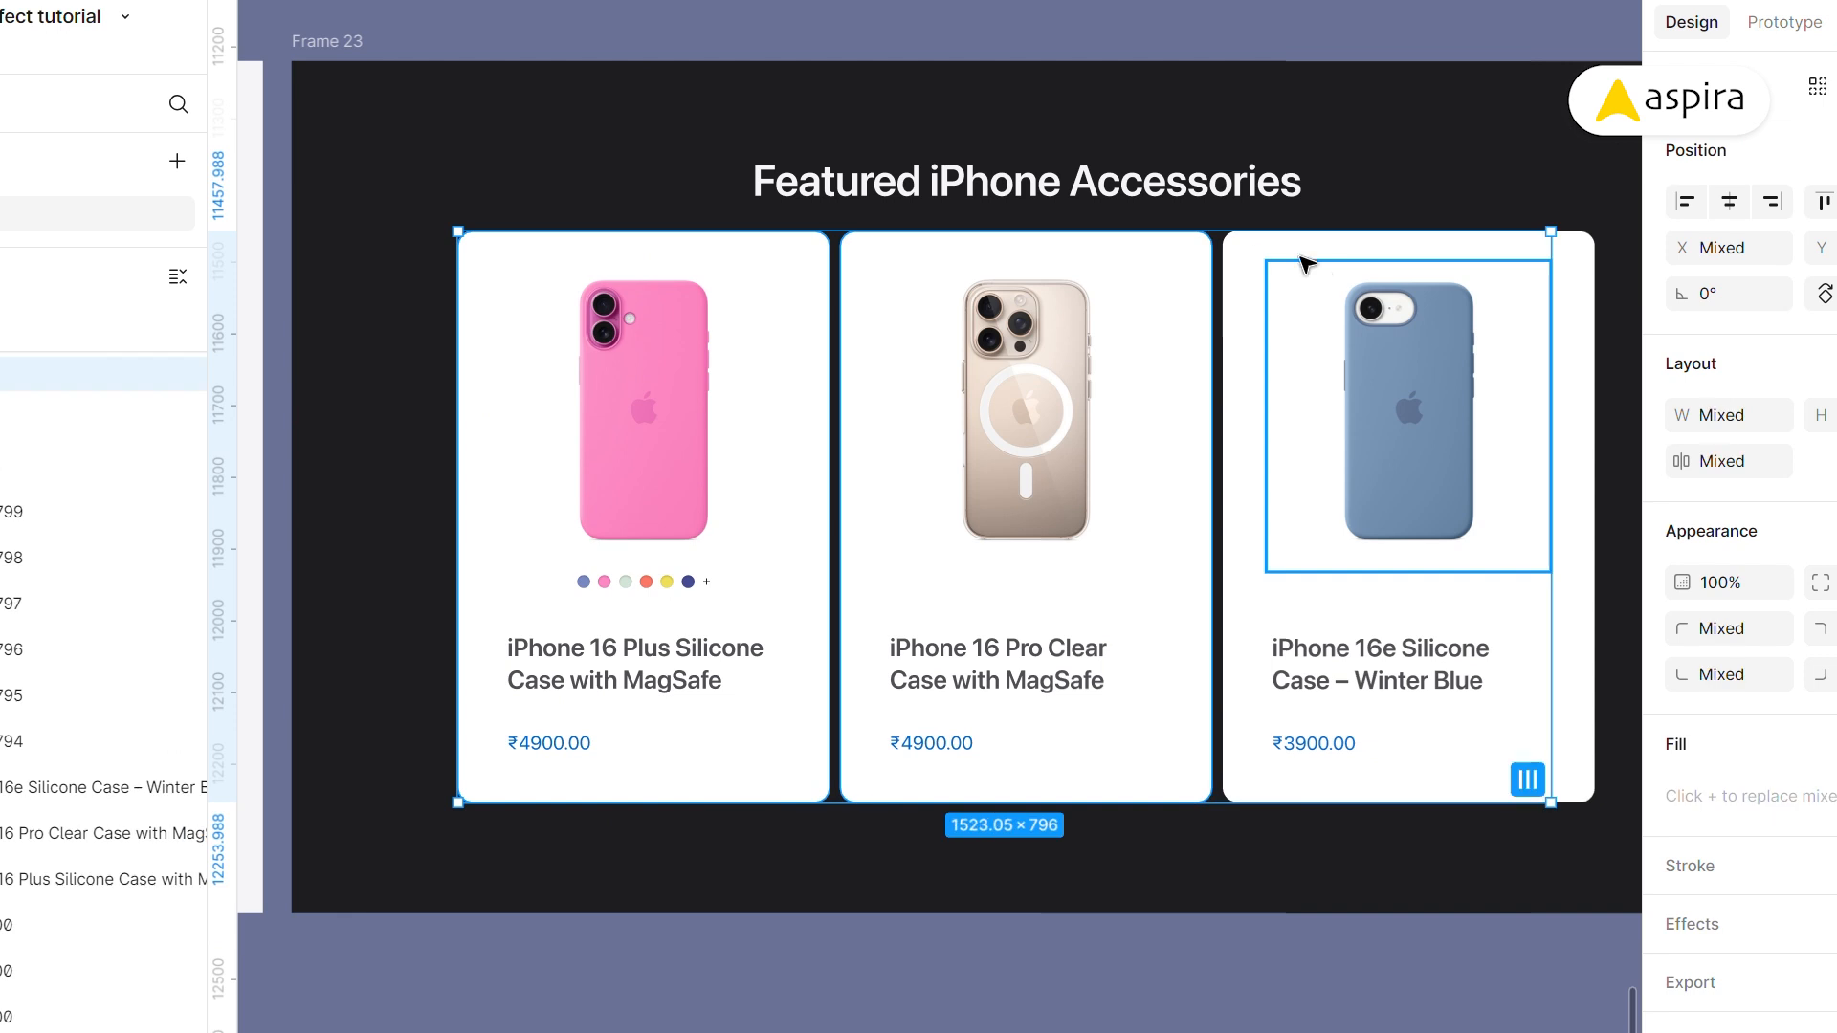
pyautogui.keyDown('shift'); pyautogui.click(1246, 266); pyautogui.keyUp('shift')
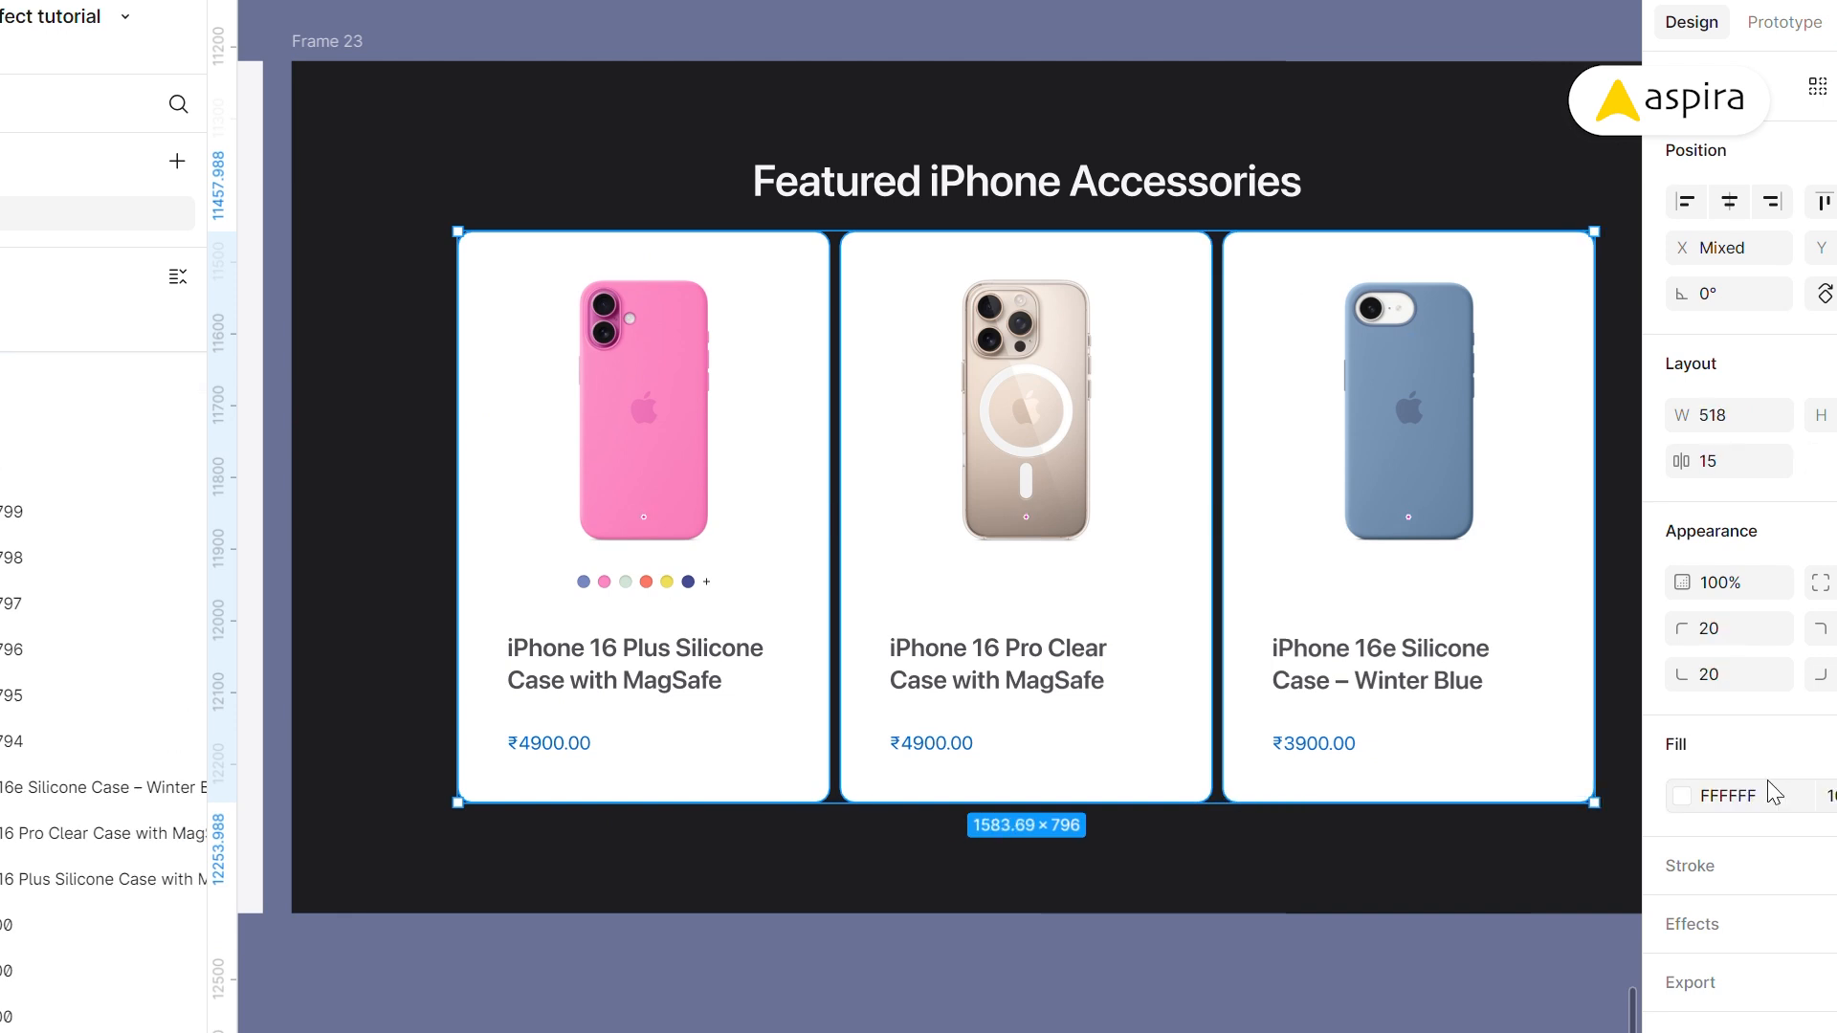
pyautogui.write('1D1D1F')
pyautogui.press('Return')
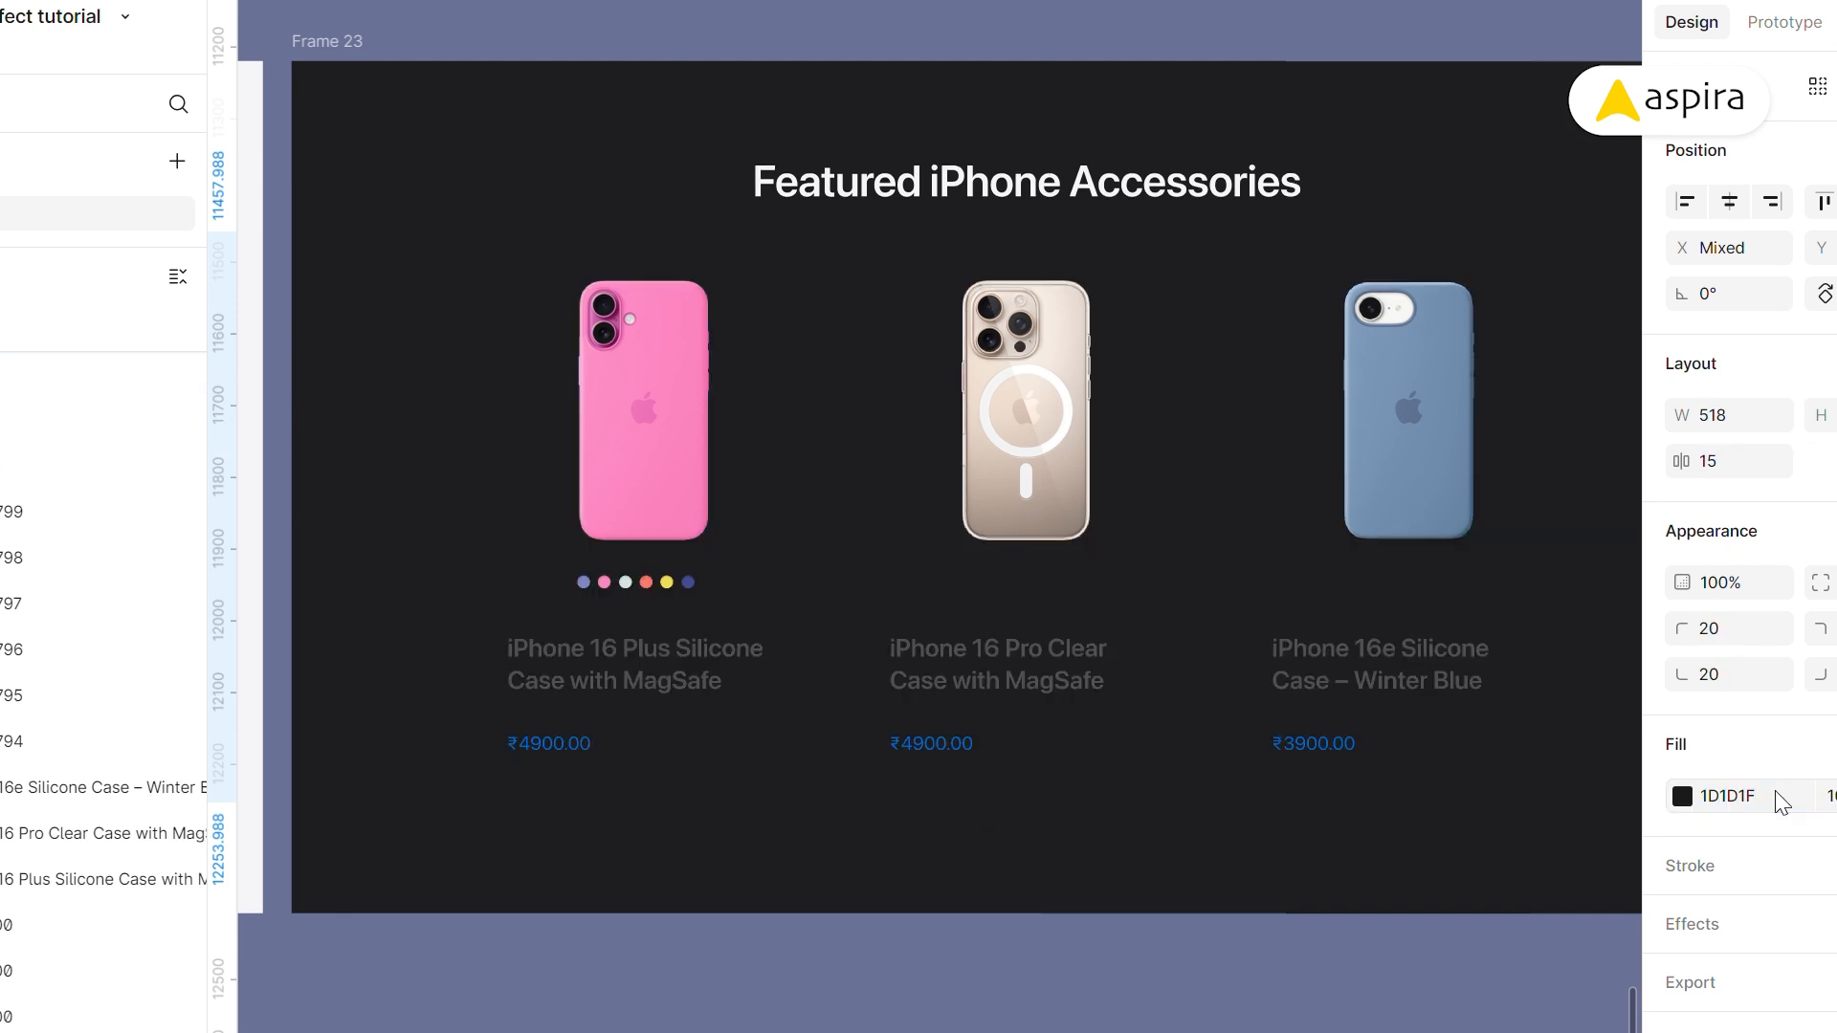
# - Lighten the fill of the three cards to a dark grey with an HSL lightness of around 20
pyautogui.click(1683, 797)
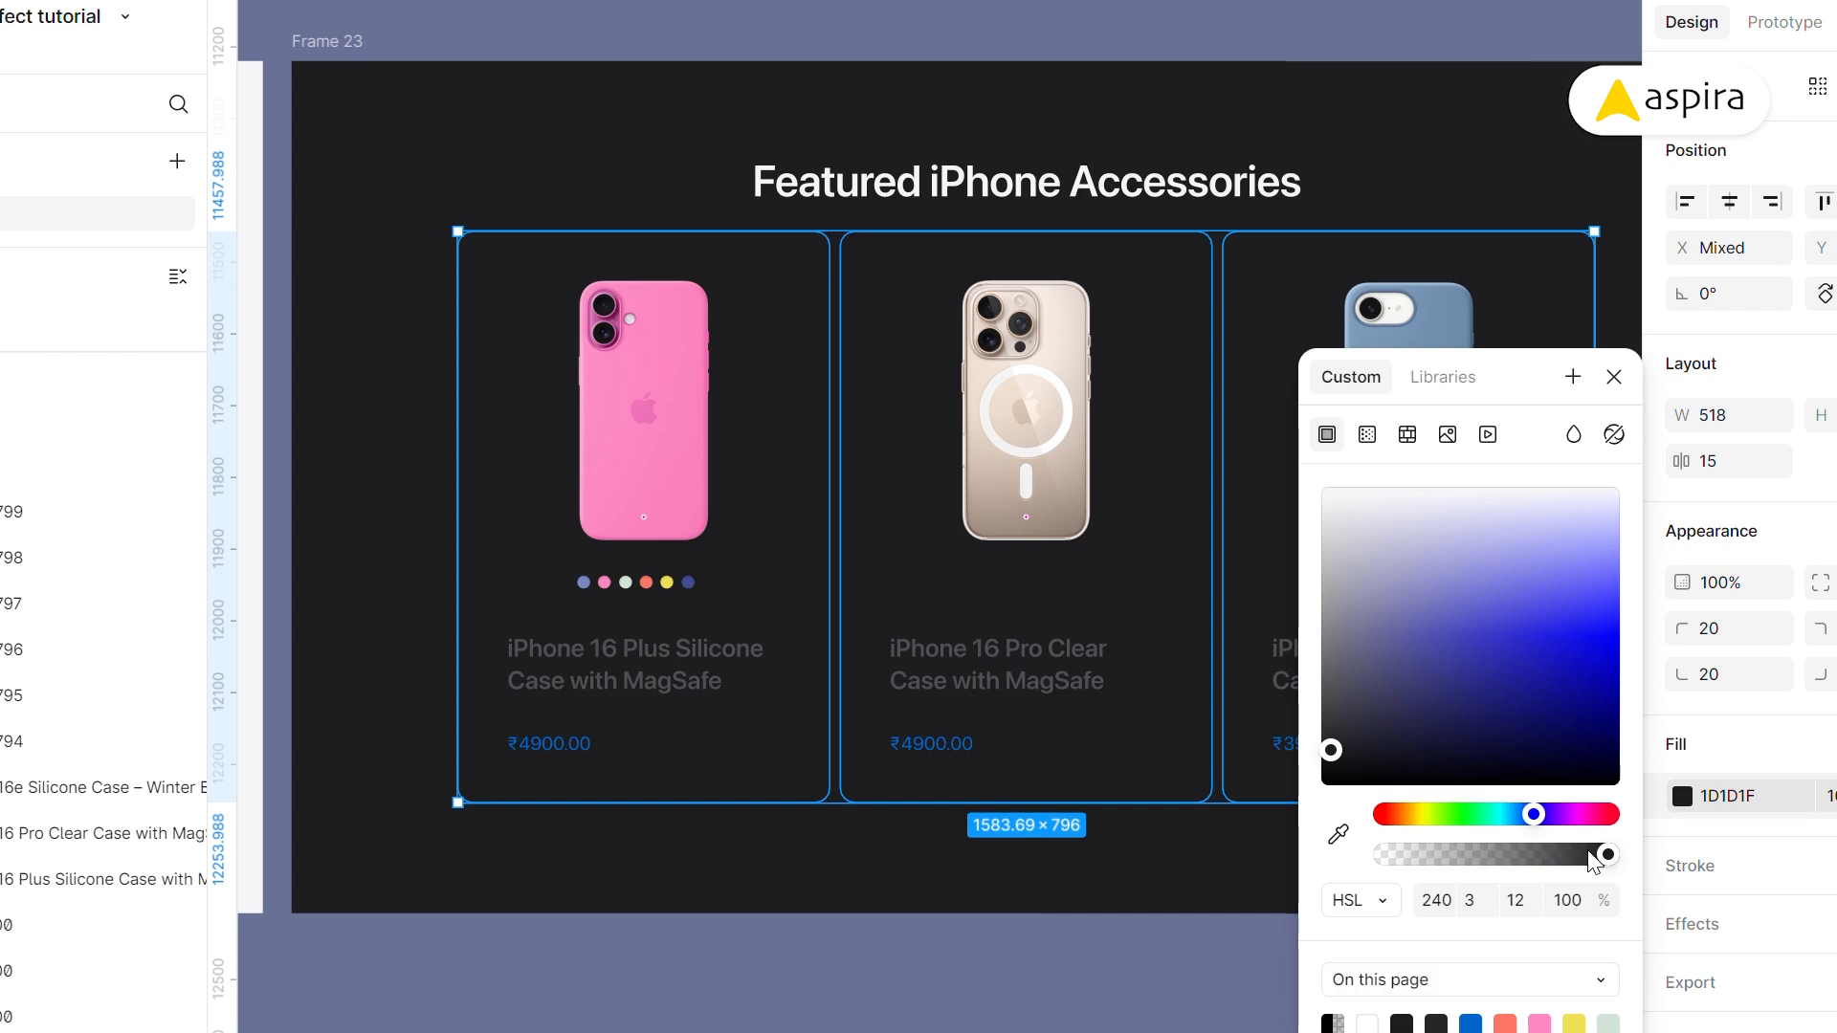
pyautogui.hotkey('shift', 'Up')
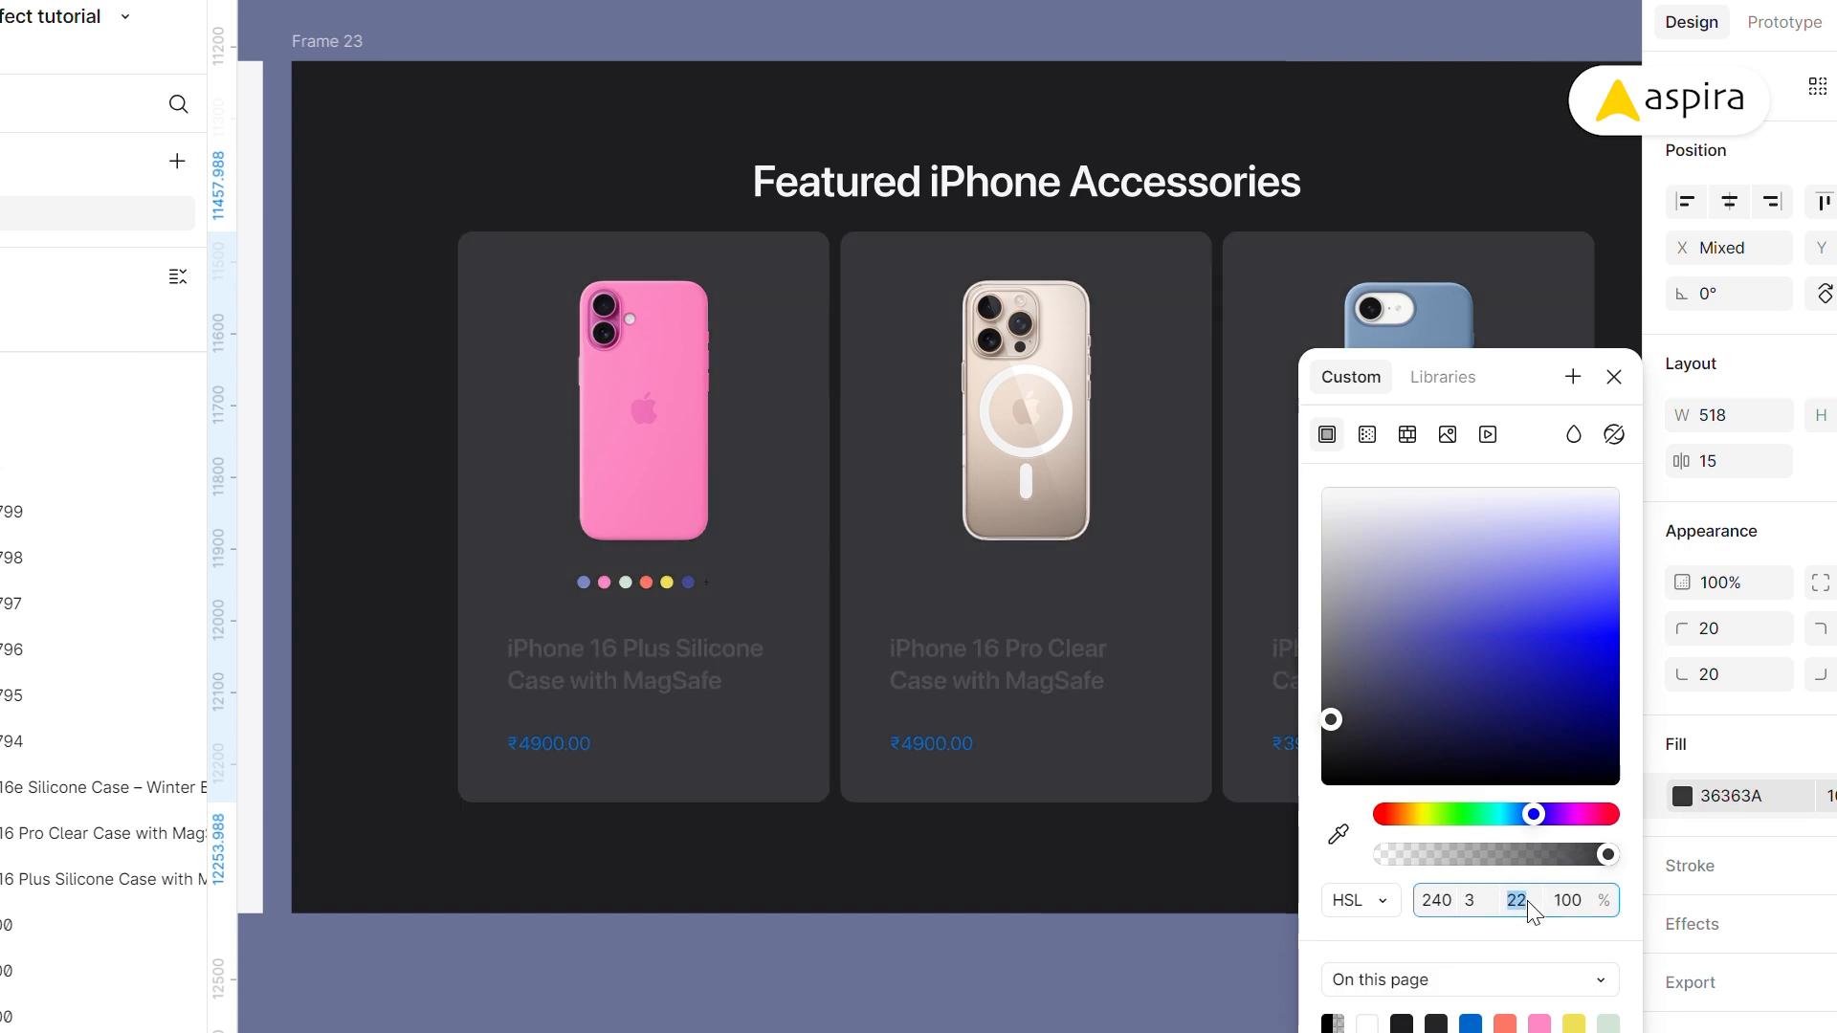
pyautogui.press('Down')
pyautogui.press('Down')
pyautogui.press('Down')
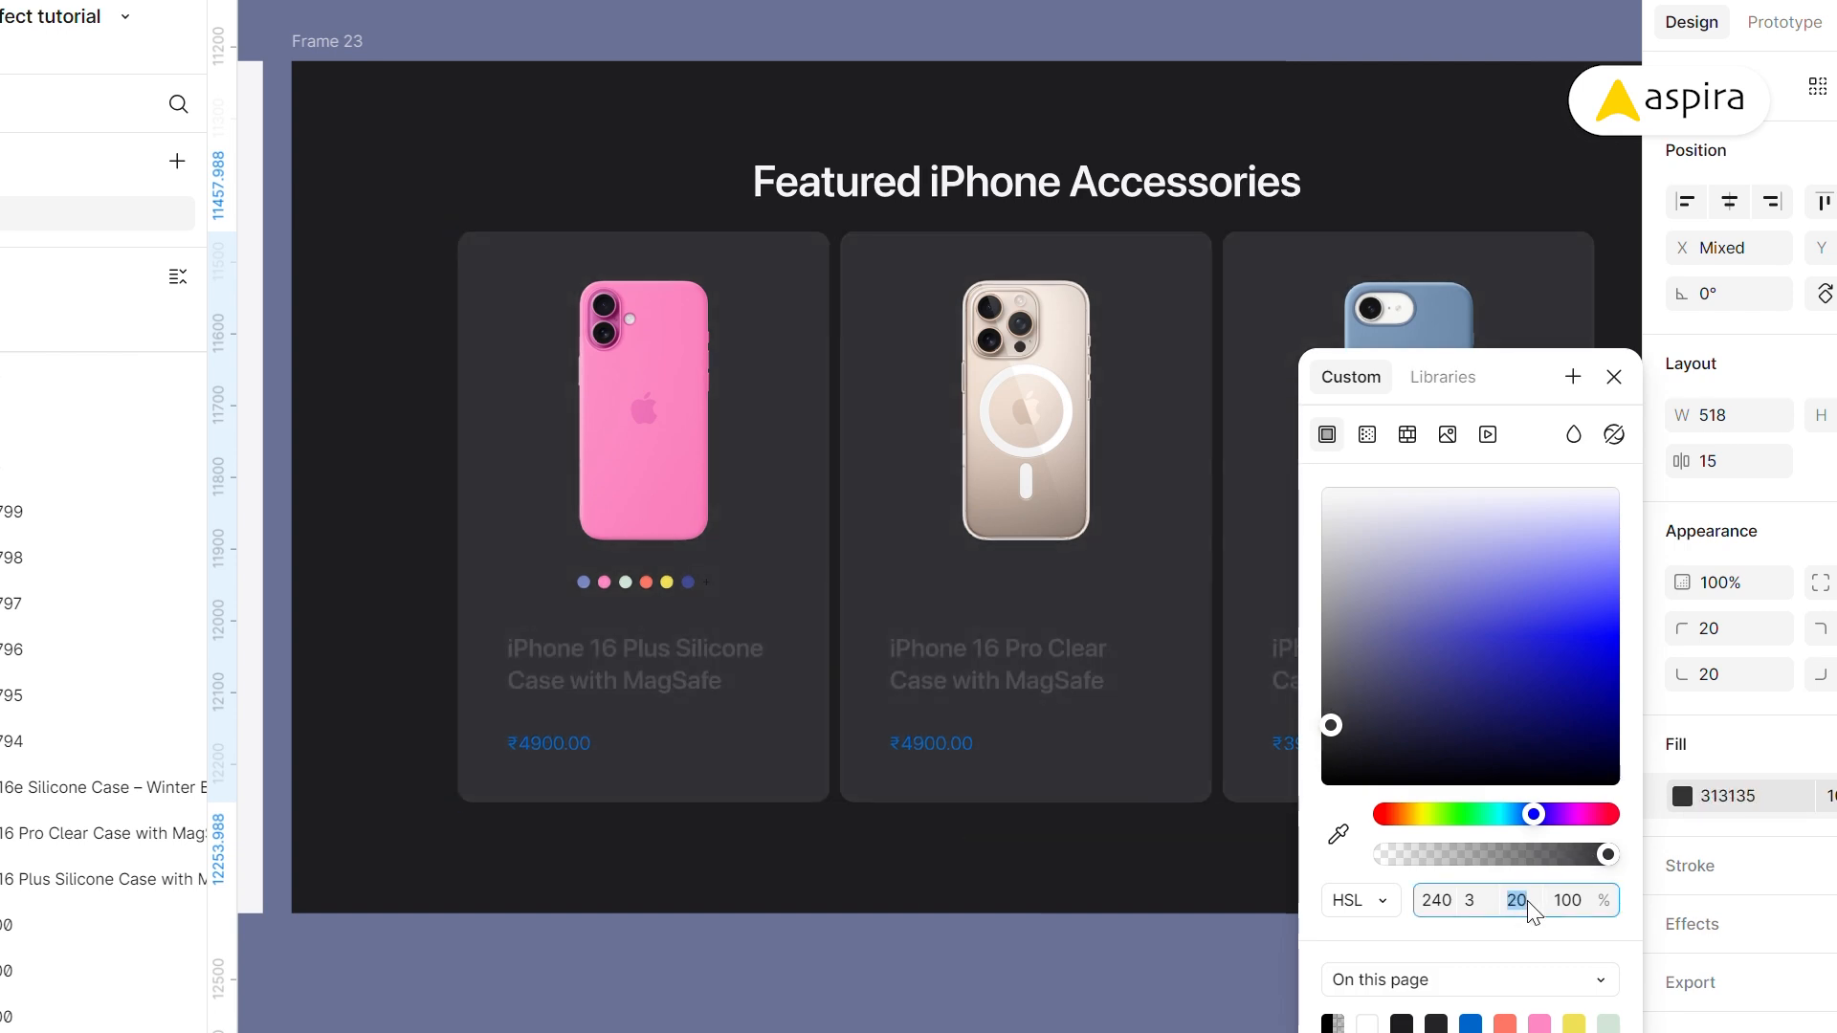
pyautogui.press('Up')
pyautogui.press('Up')
pyautogui.press('Down')
pyautogui.press('Down')
pyautogui.press('Up')
# - Lighten the text fill of the three product titles in Frame 23 to a mid grey with an HSL lightness of 62
pyautogui.click(731, 685)
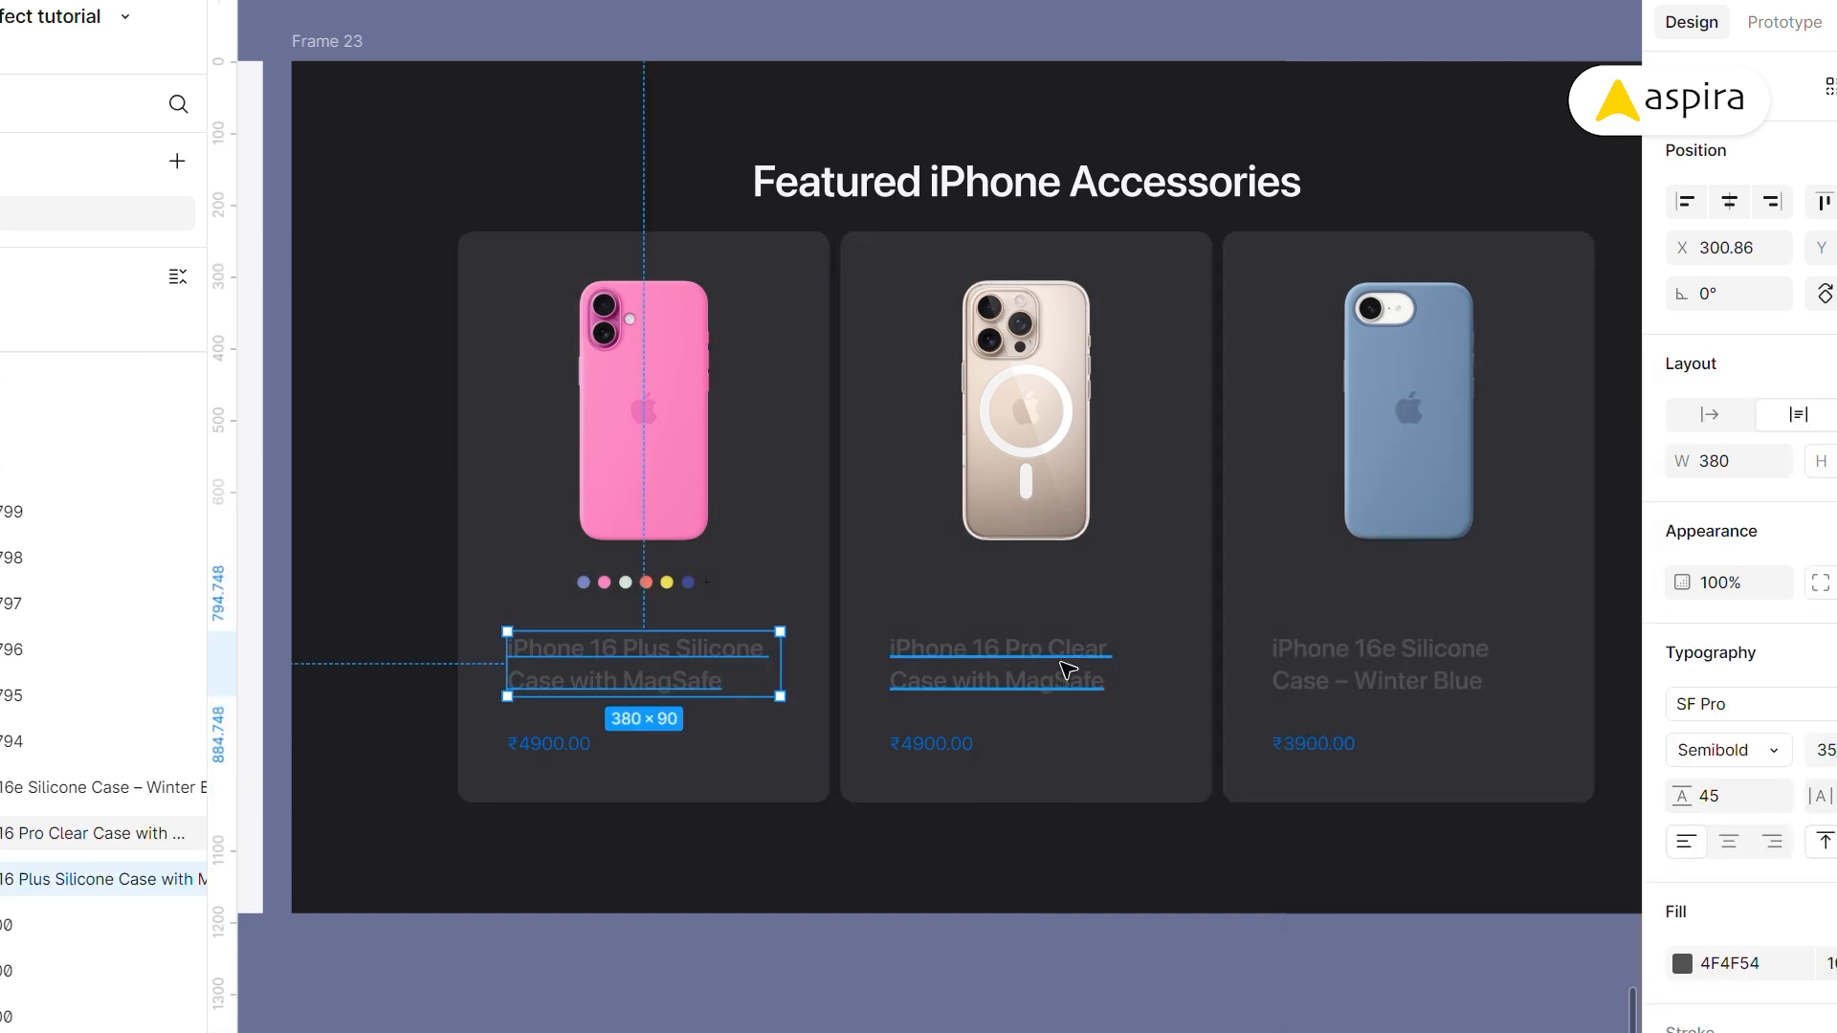
pyautogui.keyDown('shift'); pyautogui.click(995, 665); pyautogui.keyUp('shift')
pyautogui.keyDown('shift'); pyautogui.click(1416, 694); pyautogui.keyUp('shift')
pyautogui.click(1682, 1009)
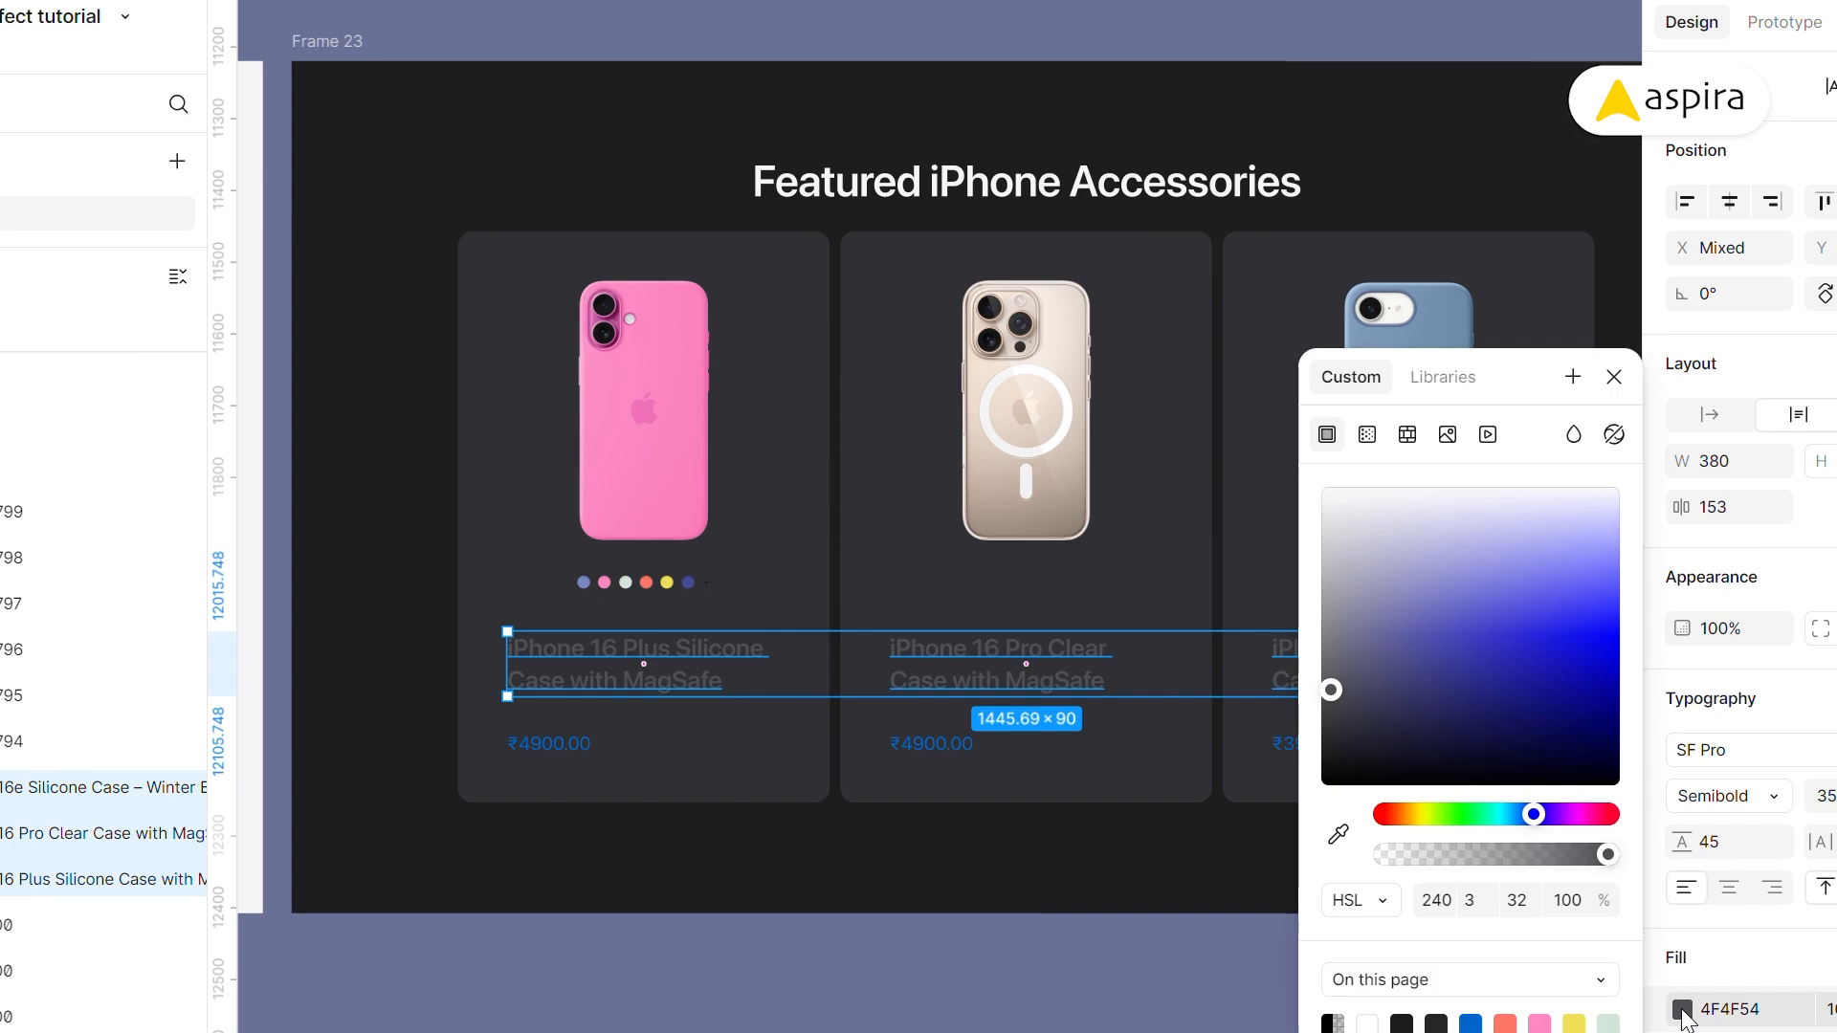
pyautogui.click(1521, 904)
pyautogui.hotkey('shift', 'Up')
pyautogui.hotkey('shift', 'Up')
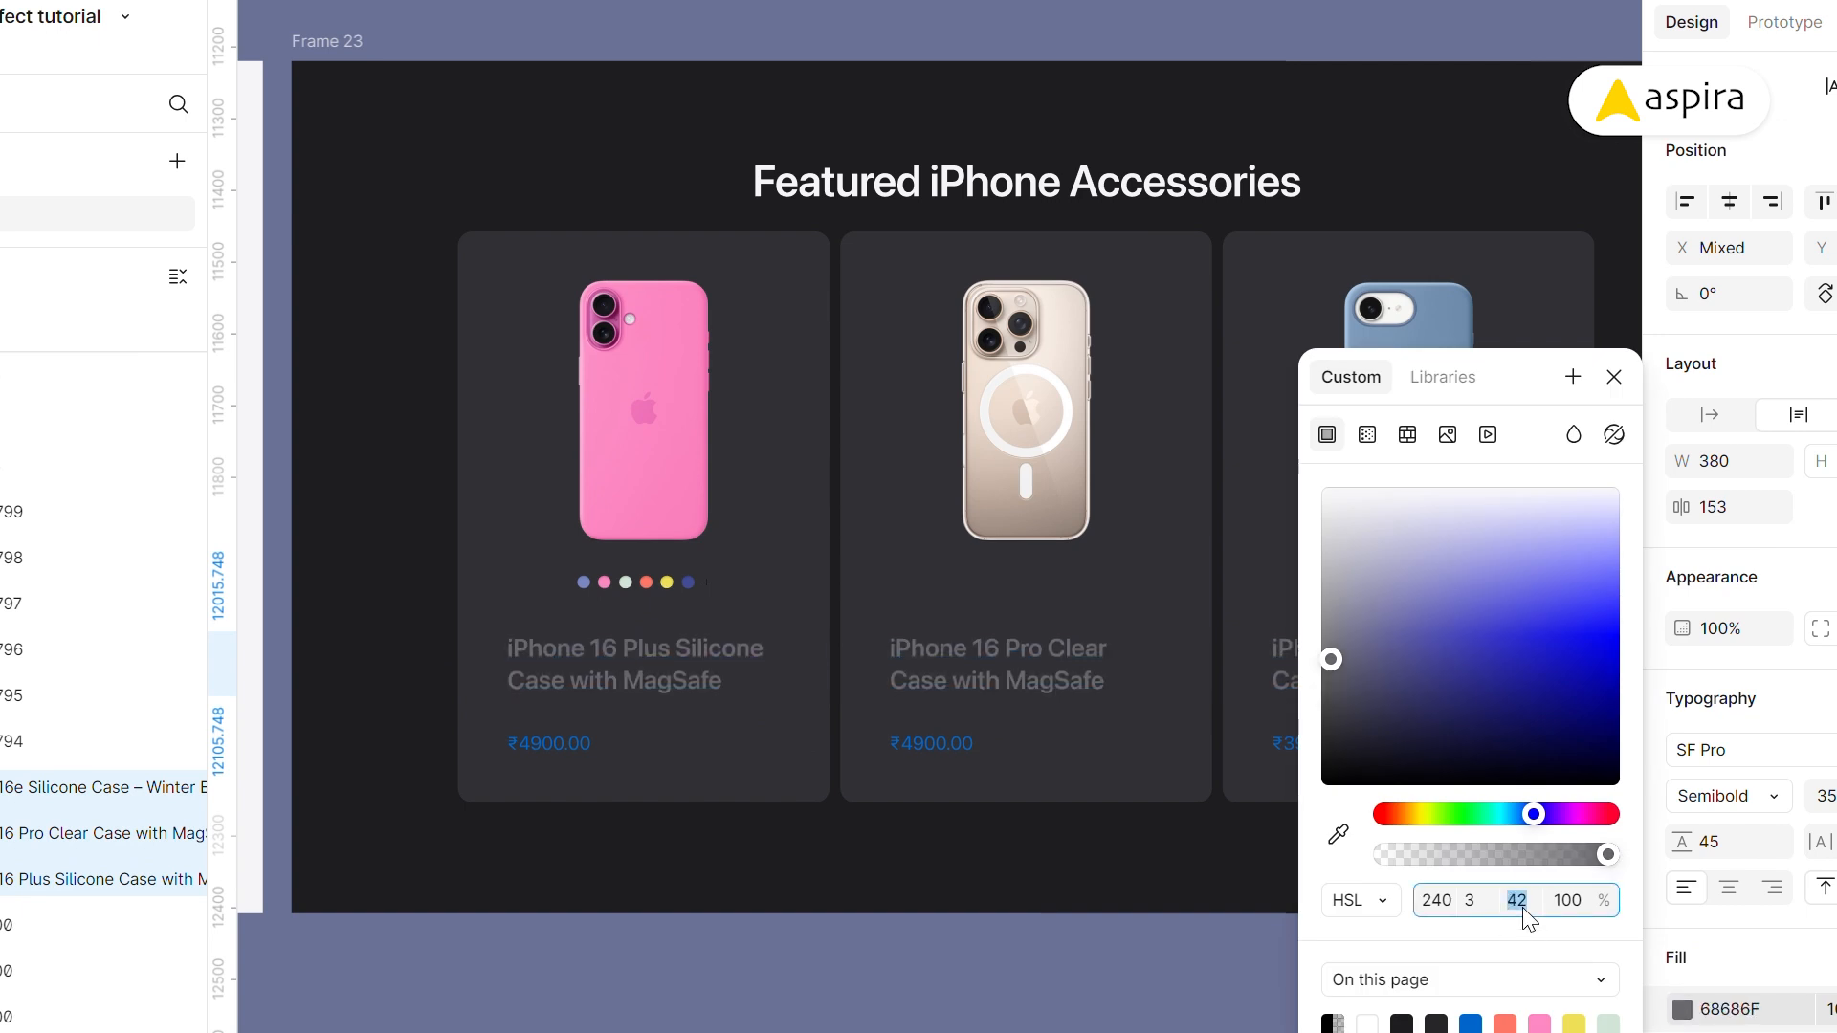
pyautogui.hotkey('shift', 'Up')
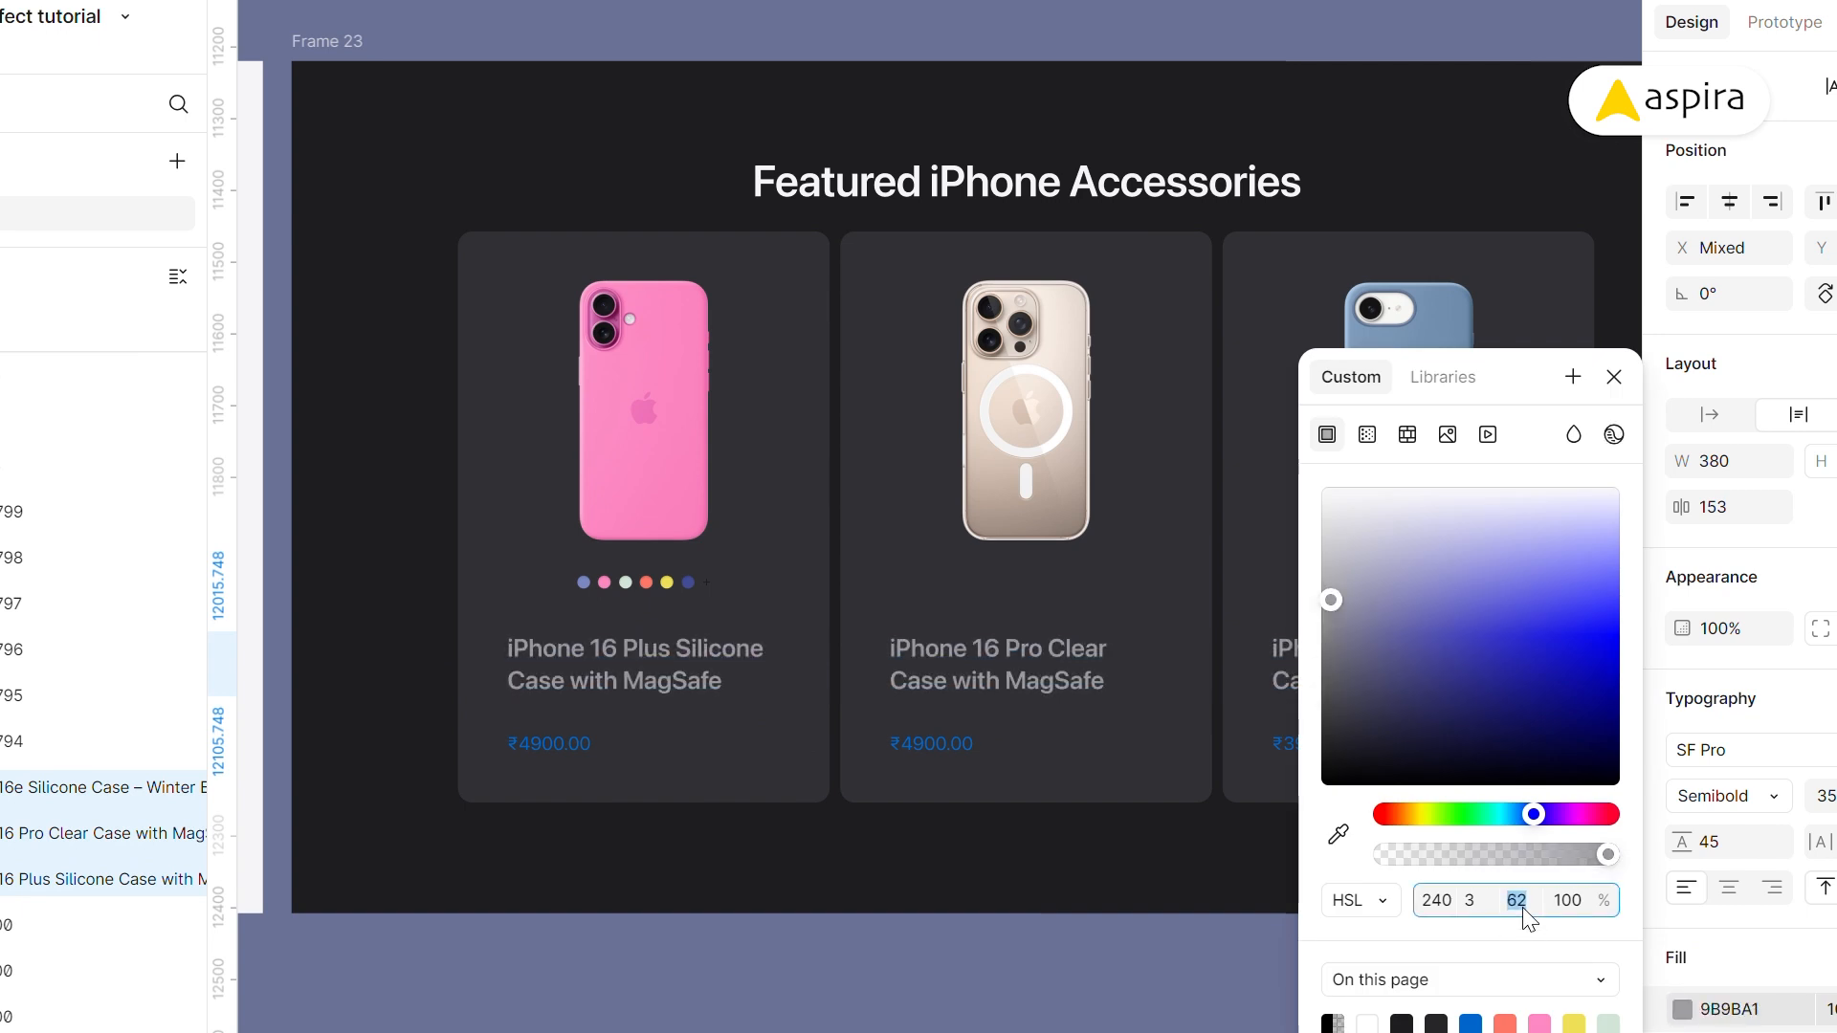
# - Recolour the three price labels in Frame 23 with the heading's fill, F6F6F8, and hide the interface to view the result
pyautogui.click(1005, 184)
pyautogui.click(1772, 973)
pyautogui.hotkey('ctrl', 'c')
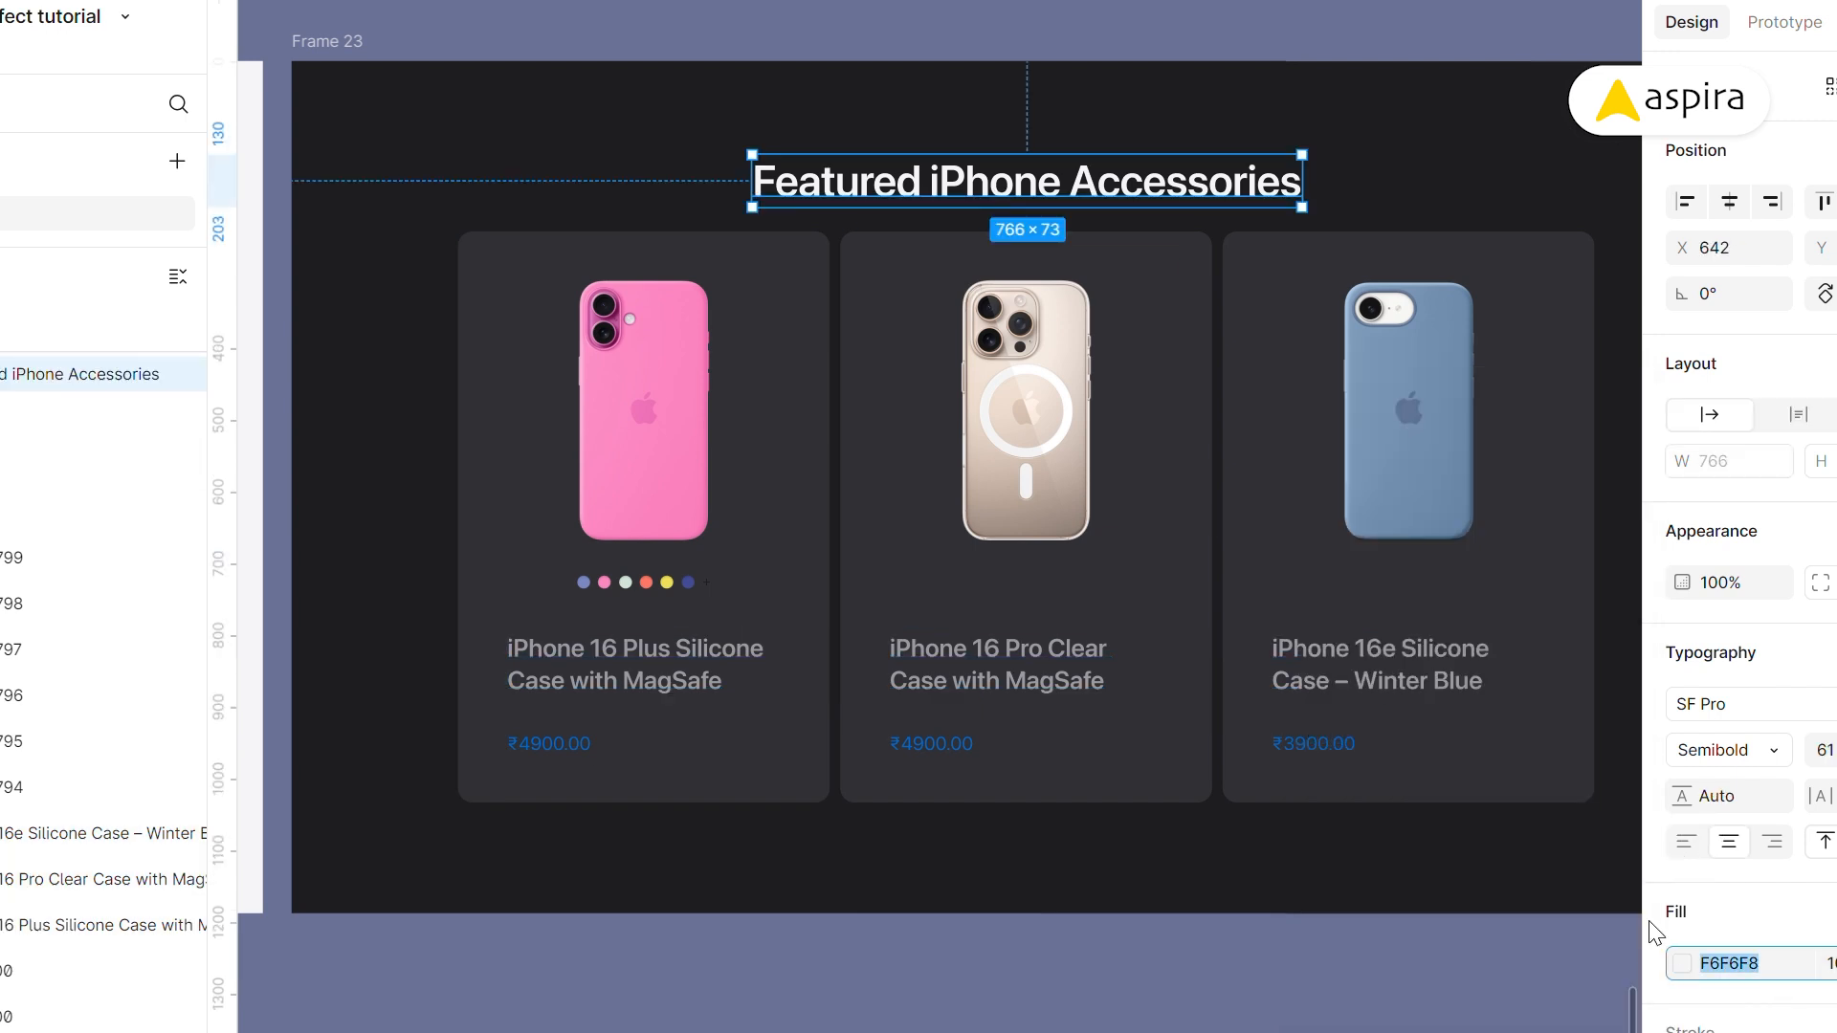
pyautogui.click(576, 748)
pyautogui.keyDown('shift'); pyautogui.click(936, 750); pyautogui.keyUp('shift')
pyautogui.keyDown('shift'); pyautogui.click(1349, 750); pyautogui.keyUp('shift')
pyautogui.click(1742, 1010)
pyautogui.hotkey('ctrl', 'v')
pyautogui.press('Return')
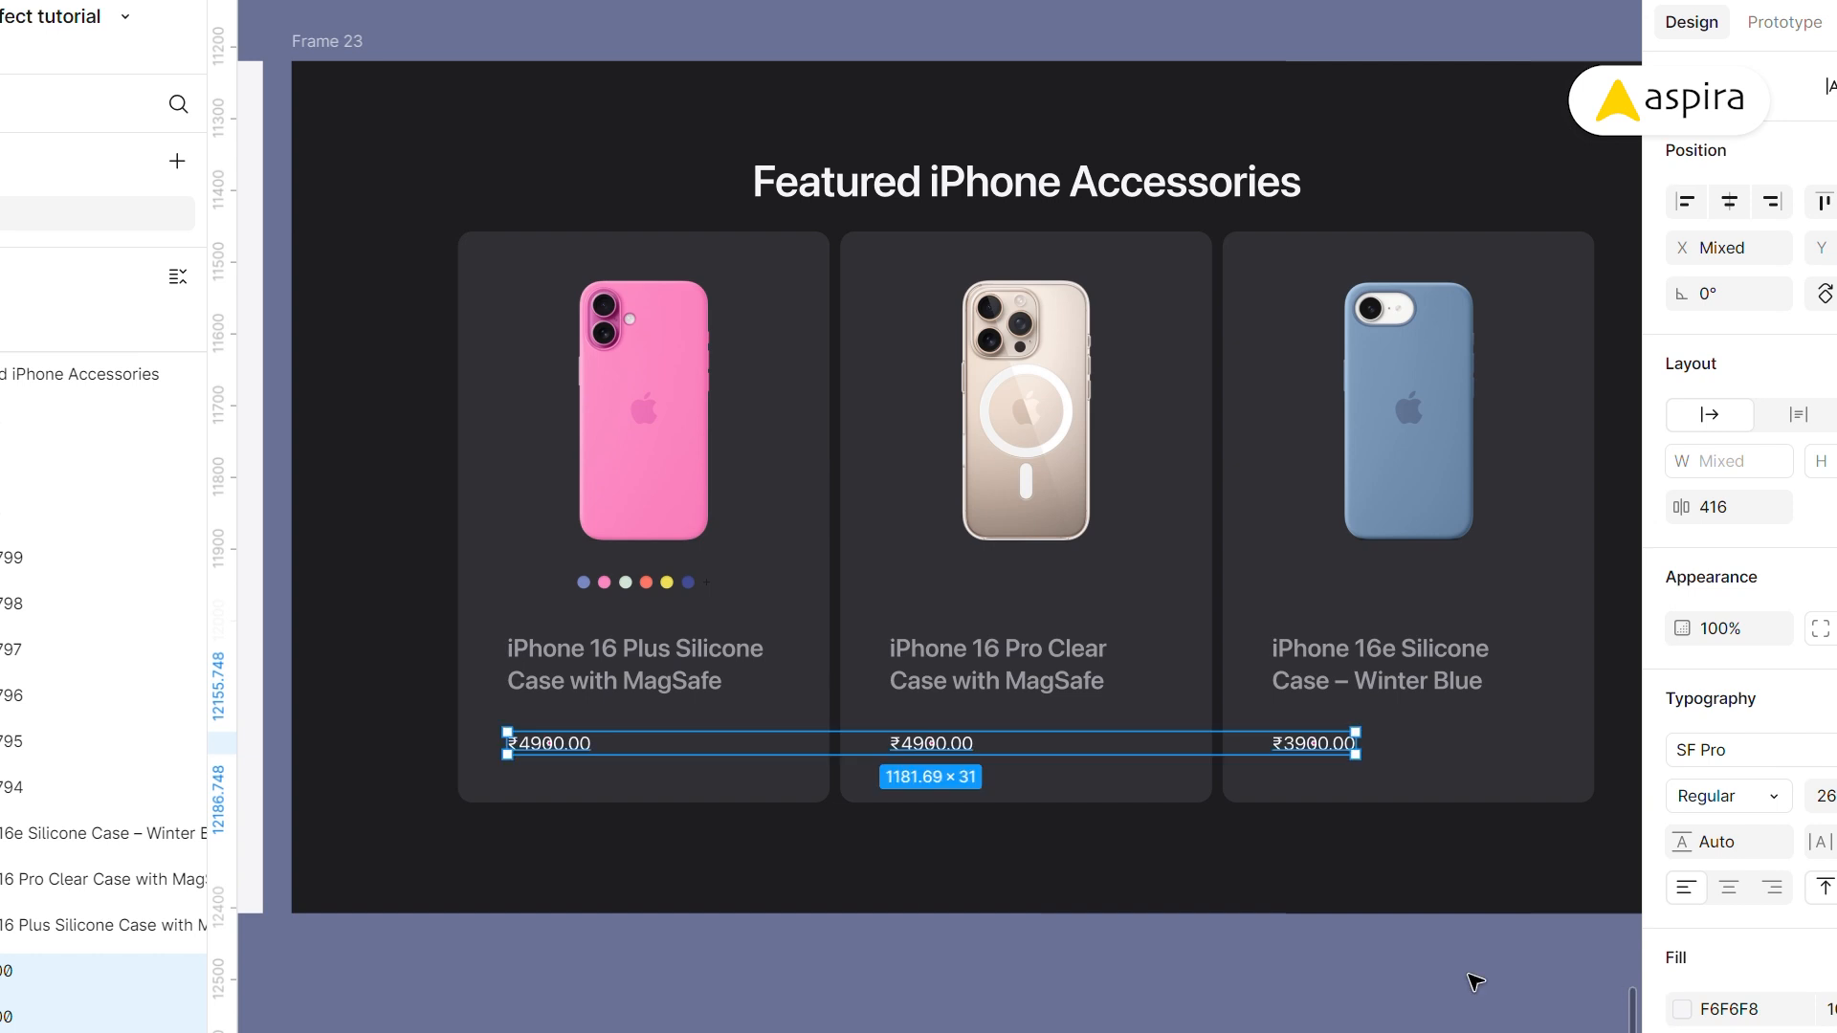
pyautogui.click(1392, 978)
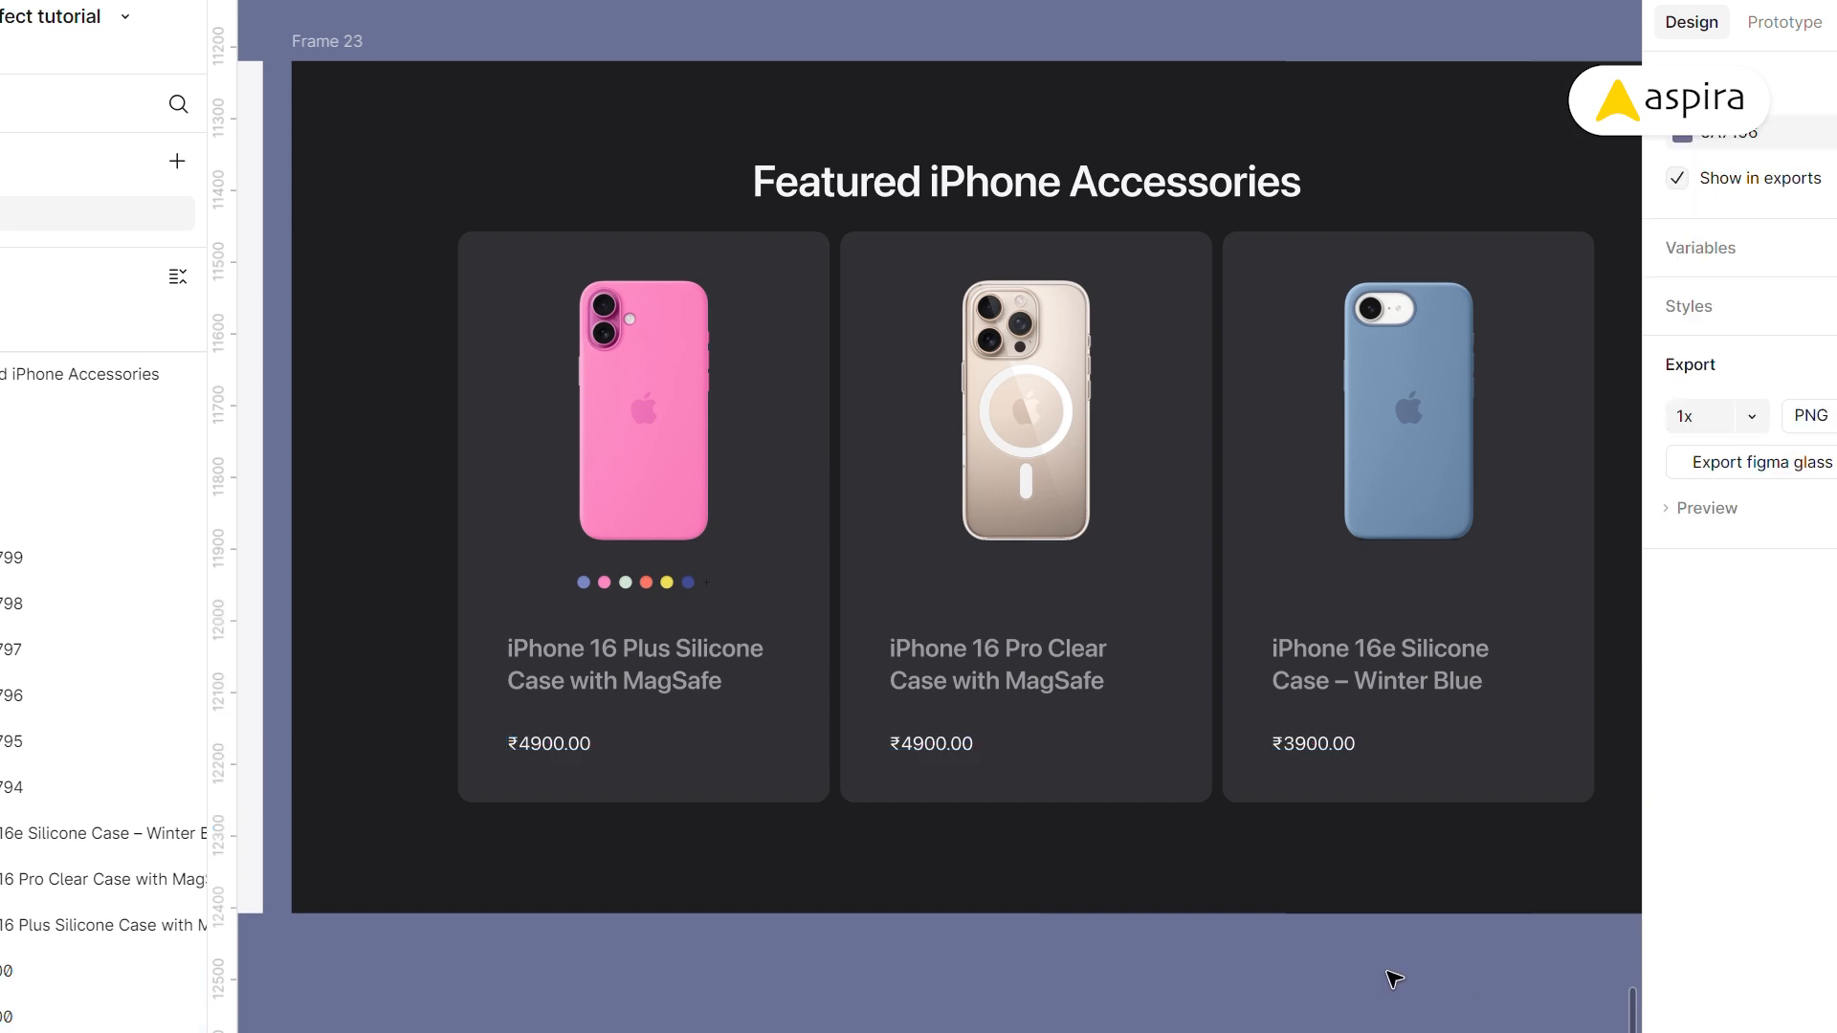
pyautogui.hotkey('ctrl', '\\')
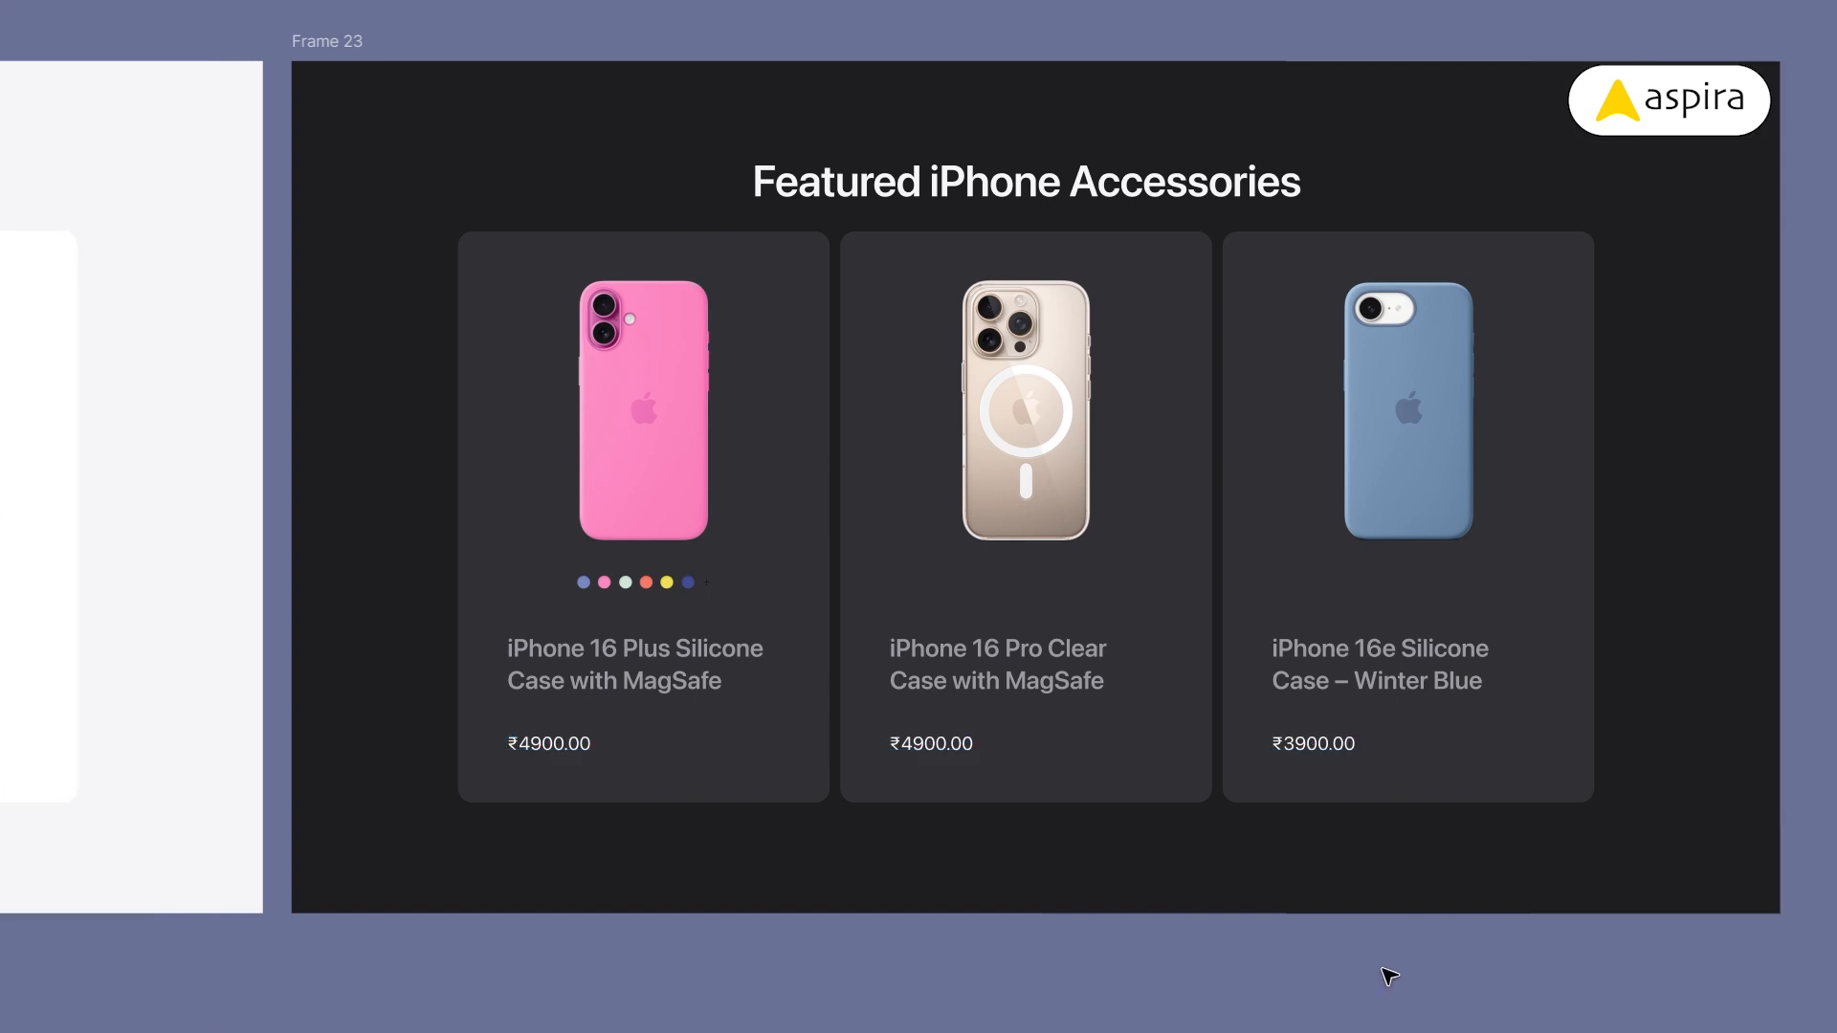